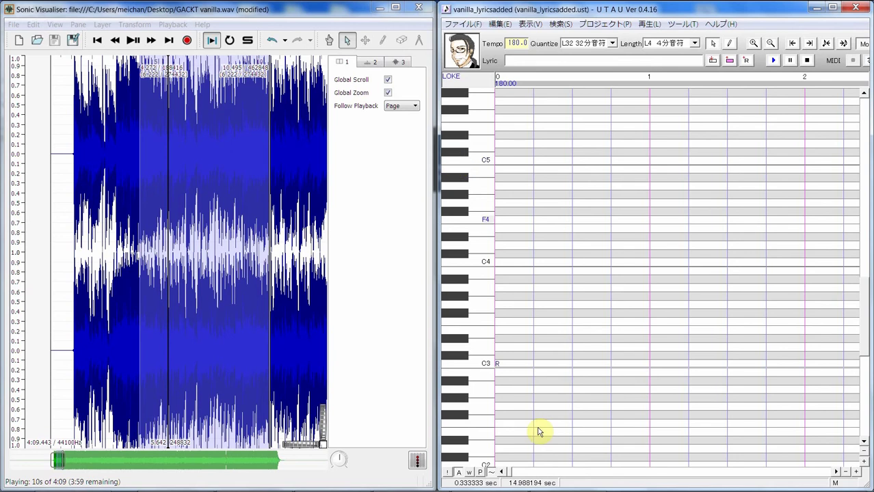
pyautogui.click(557, 486)
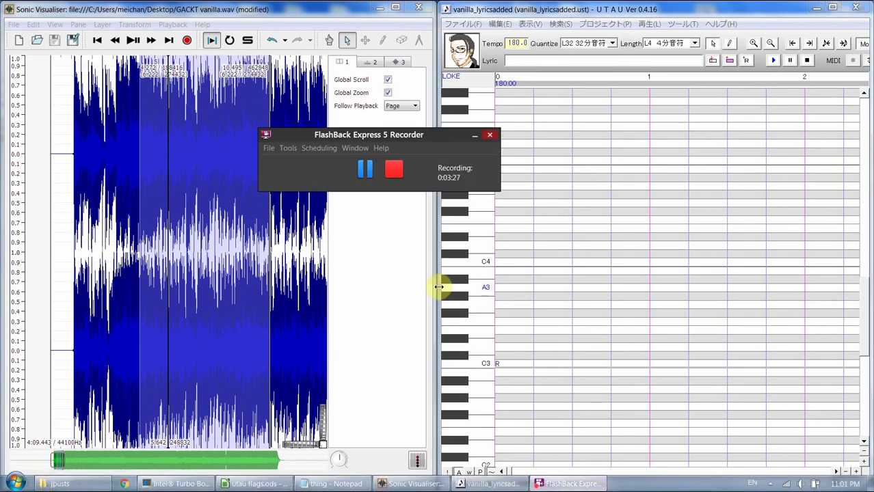
pyautogui.click(319, 11)
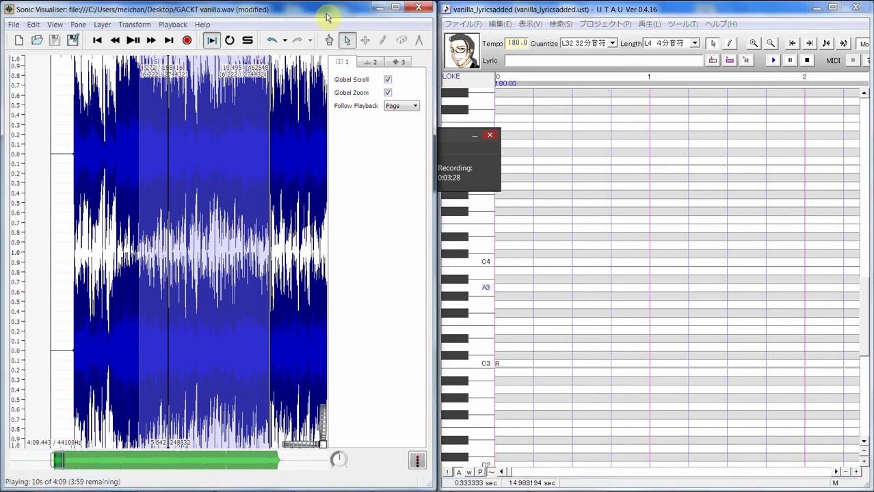
pyautogui.click(504, 10)
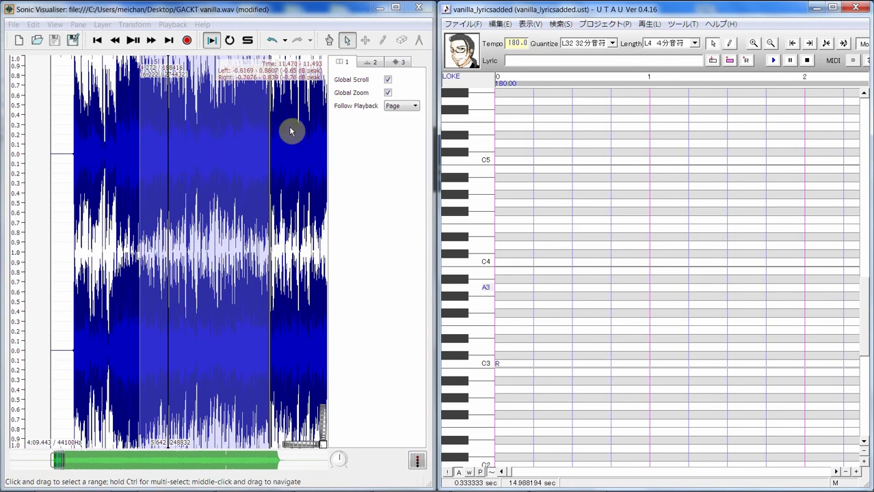
# - Select the stretch of the song's waveform from about 11.08 to 12.05 seconds in Sonic Visualiser
pyautogui.moveTo(302, 133); pyautogui.dragTo(282, 142)
pyautogui.press('s')
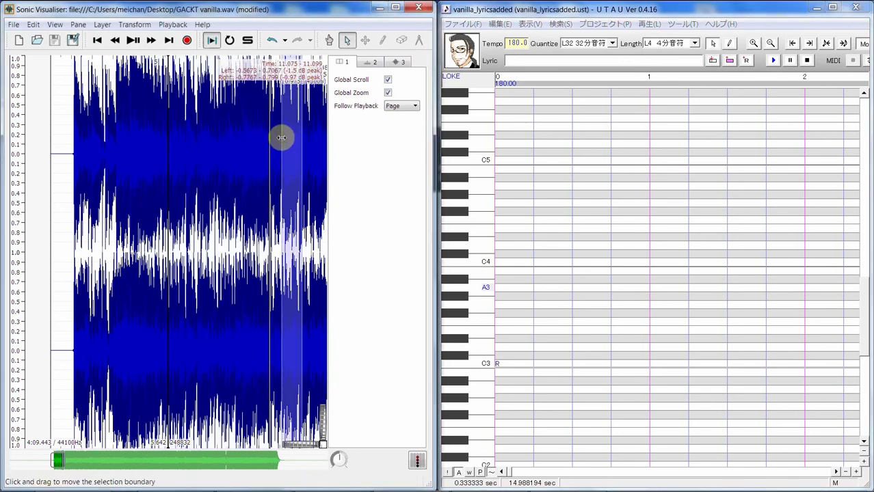
# - Switch to UTAU and turn off Mode2 to show the original pitch curves of the vocal phrase starting after measure 11
pyautogui.moveTo(510, 474); pyautogui.dragTo(530, 473)
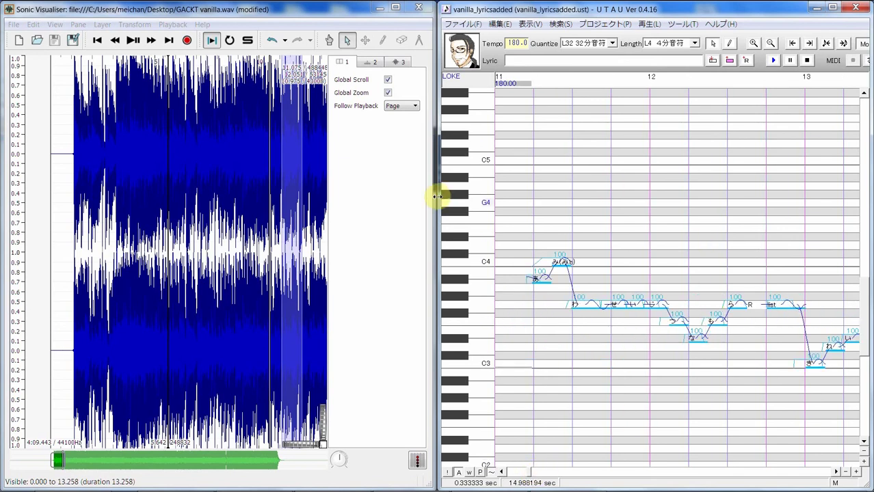
pyautogui.moveTo(439, 192); pyautogui.dragTo(338, 196)
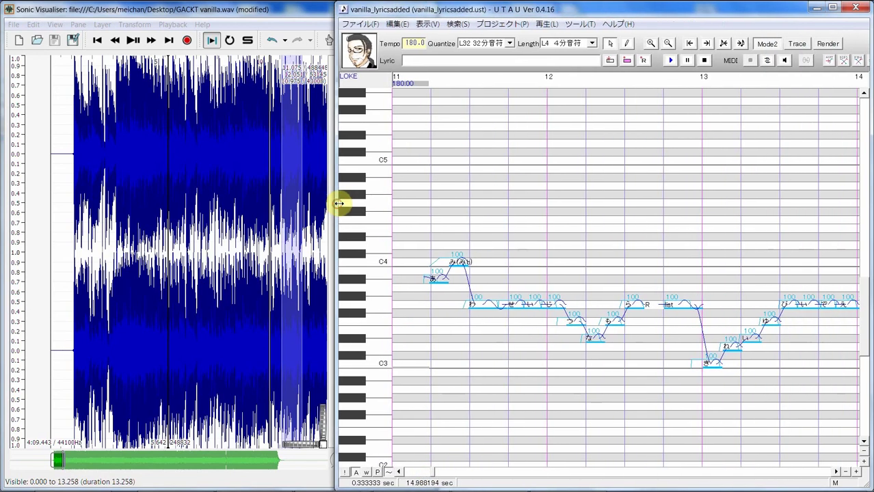
pyautogui.click(768, 45)
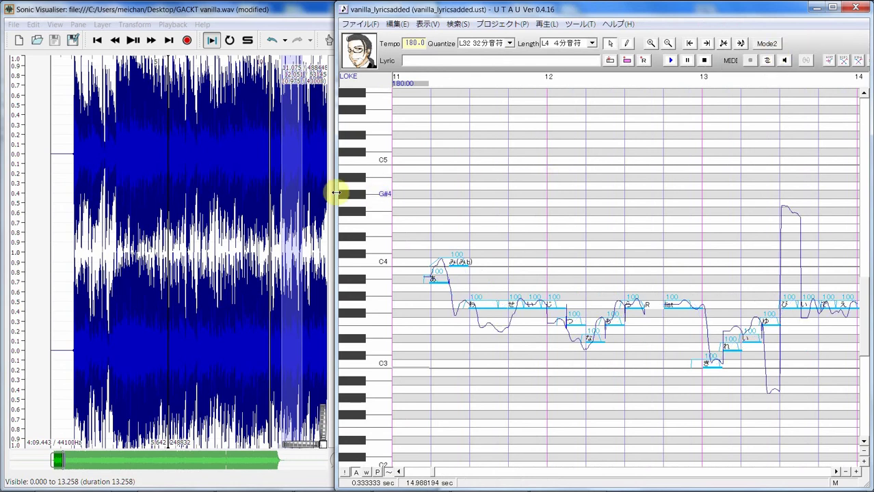
pyautogui.moveTo(336, 192); pyautogui.dragTo(439, 206)
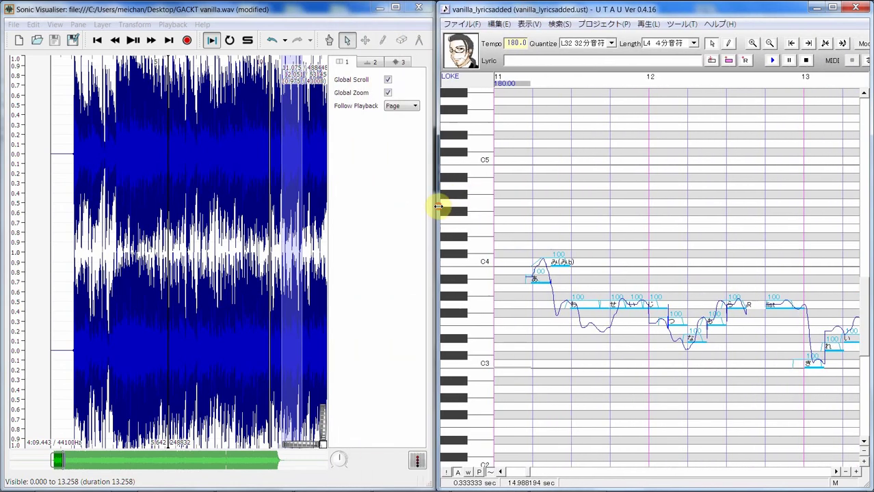
pyautogui.moveTo(525, 476)
pyautogui.mouseDown()
pyautogui.moveTo(537, 474)
pyautogui.moveTo(527, 474)
pyautogui.mouseUp()
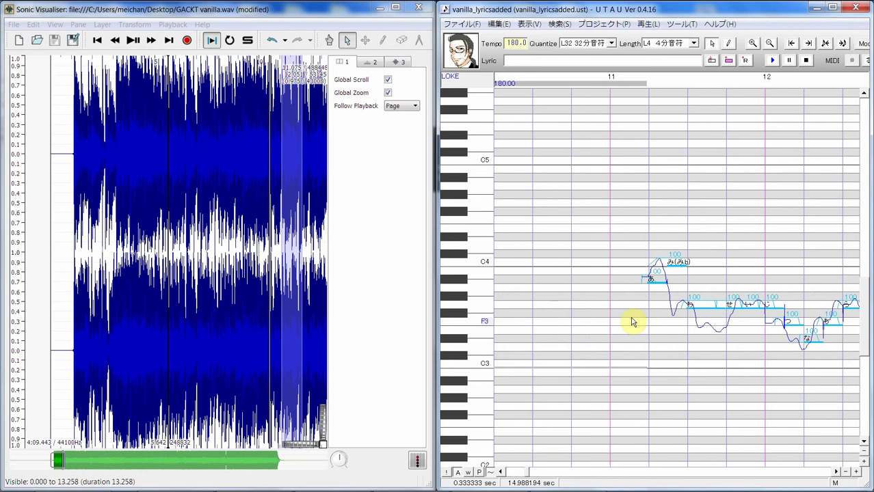
# - Select the sung notes from the phrase start after measure 11 to the rest after measure 15 and play them
pyautogui.moveTo(661, 313); pyautogui.dragTo(742, 370)
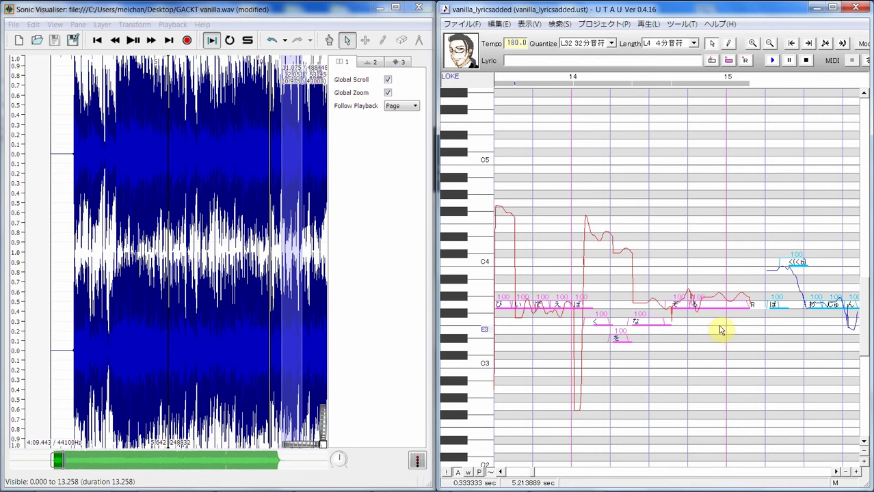
pyautogui.click(771, 60)
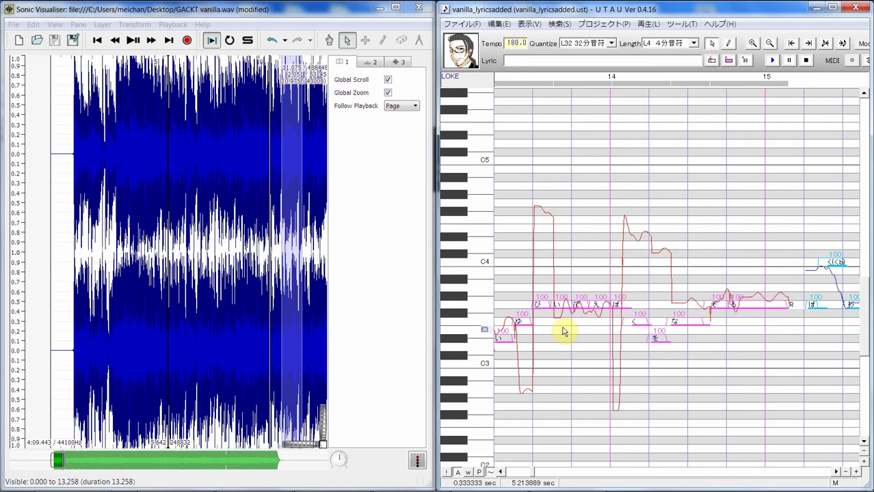
# - Raise the system volume slightly and clear the selected waveform range in Sonic Visualiser
pyautogui.click(799, 484)
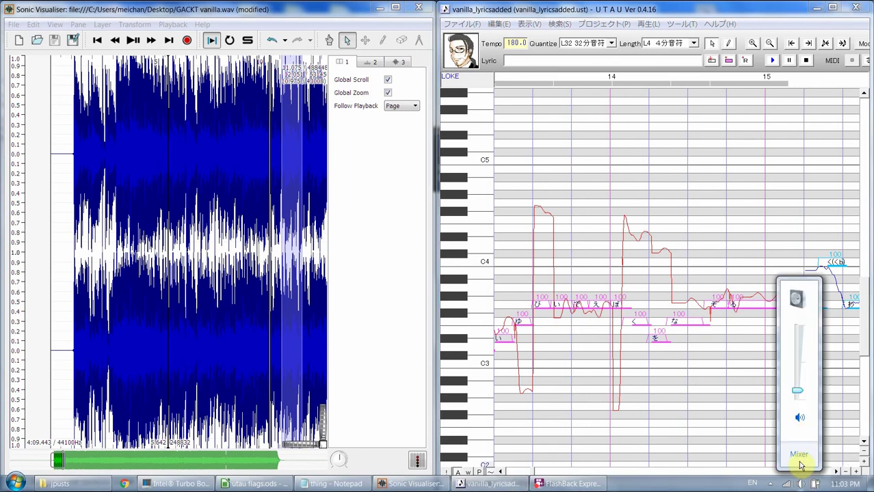
pyautogui.moveTo(798, 395); pyautogui.dragTo(801, 391)
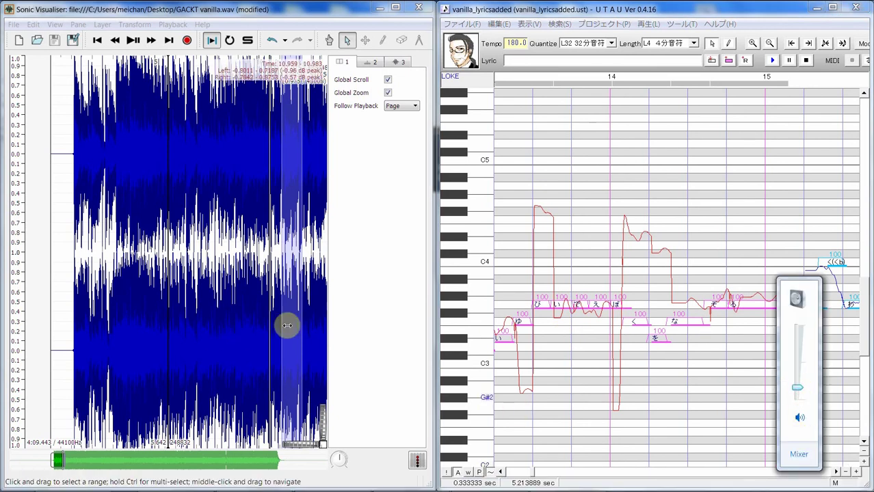
pyautogui.rightClick(313, 327)
pyautogui.click(318, 342)
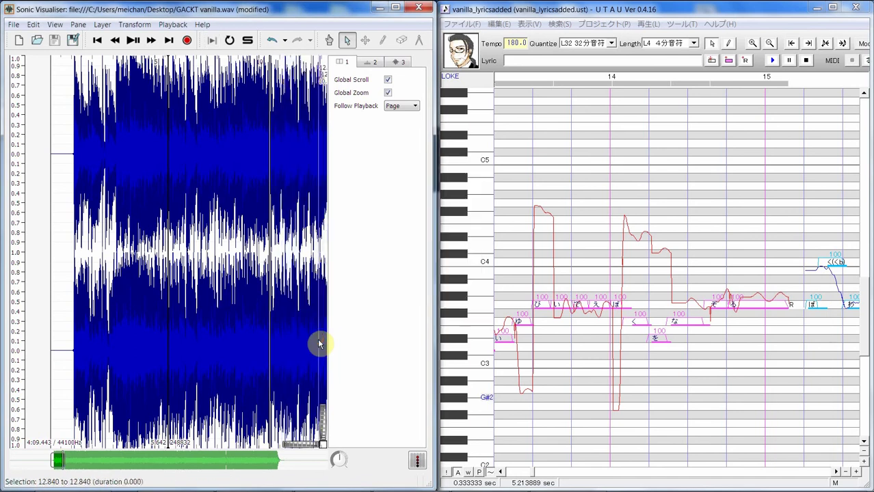
pyautogui.moveTo(308, 335); pyautogui.dragTo(192, 332)
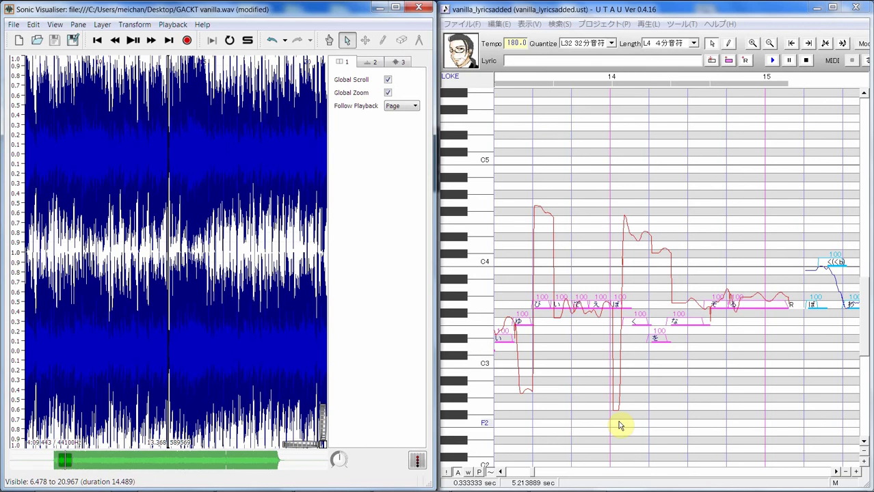
# - Turn Mode2 back on in UTAU for the vocal phrase starting after measure 11
pyautogui.click(503, 472)
pyautogui.click(502, 473)
pyautogui.click(502, 472)
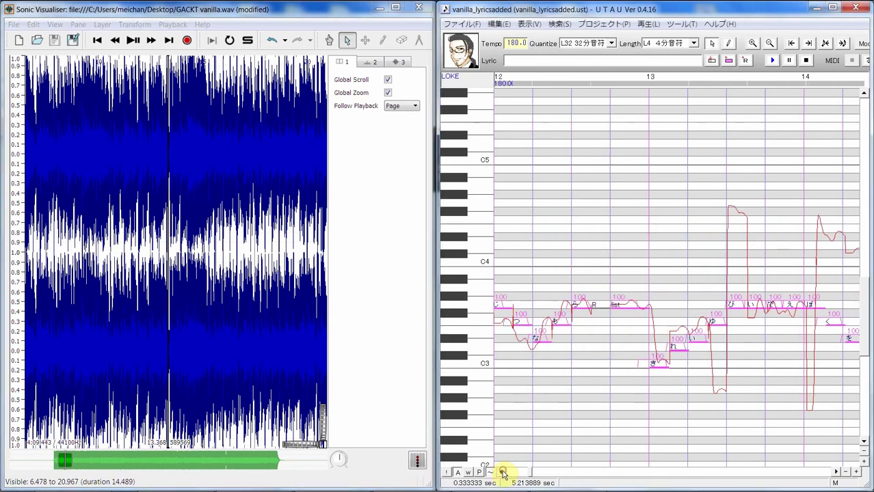
pyautogui.click(501, 474)
pyautogui.click(500, 473)
pyautogui.click(500, 473)
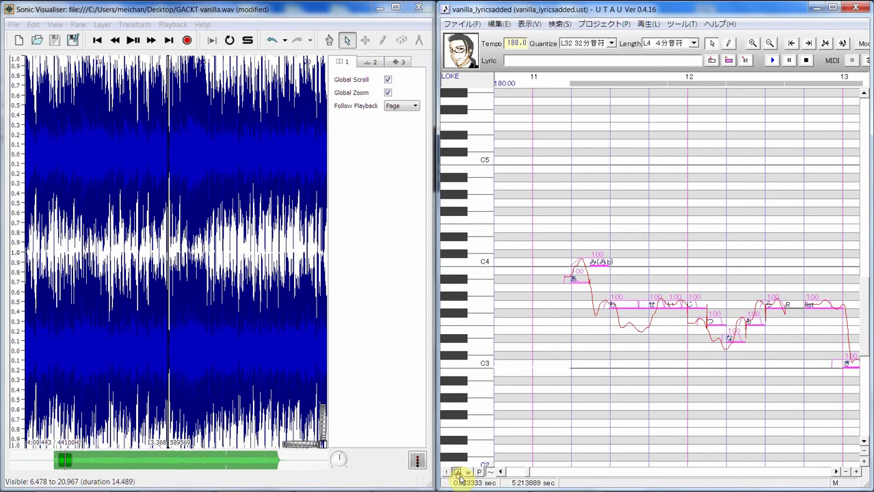
pyautogui.click(860, 44)
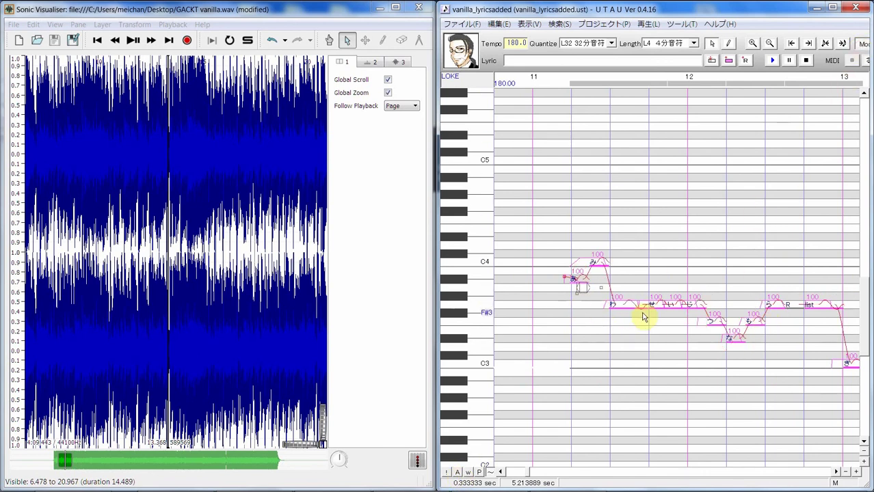
# - Select the phrase's notes between measures 11 and 13, and reduce the selection to the last note before measure 13
pyautogui.moveTo(592, 305)
pyautogui.mouseDown()
pyautogui.moveTo(744, 314)
pyautogui.moveTo(809, 298)
pyautogui.mouseUp()
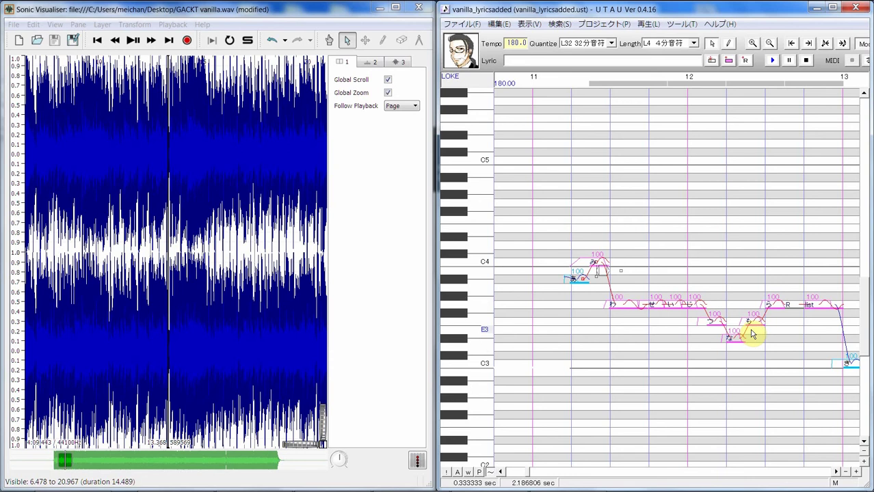
pyautogui.click(822, 313)
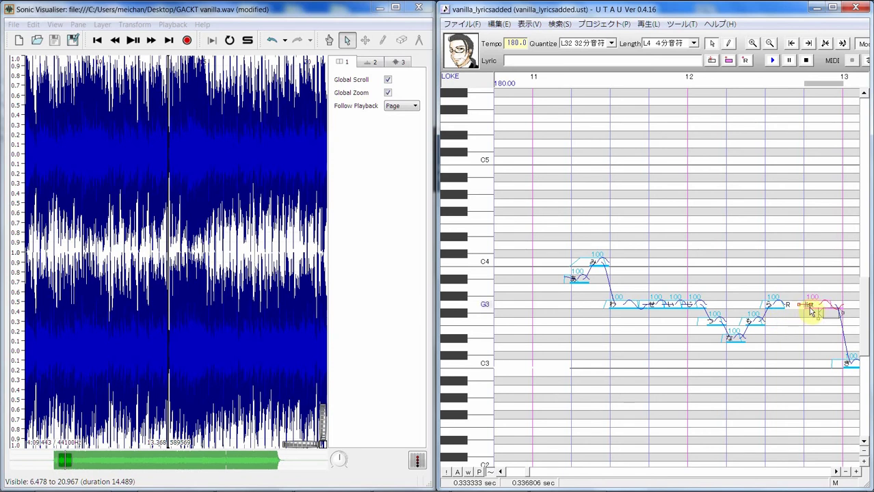
pyautogui.moveTo(823, 313); pyautogui.dragTo(803, 317)
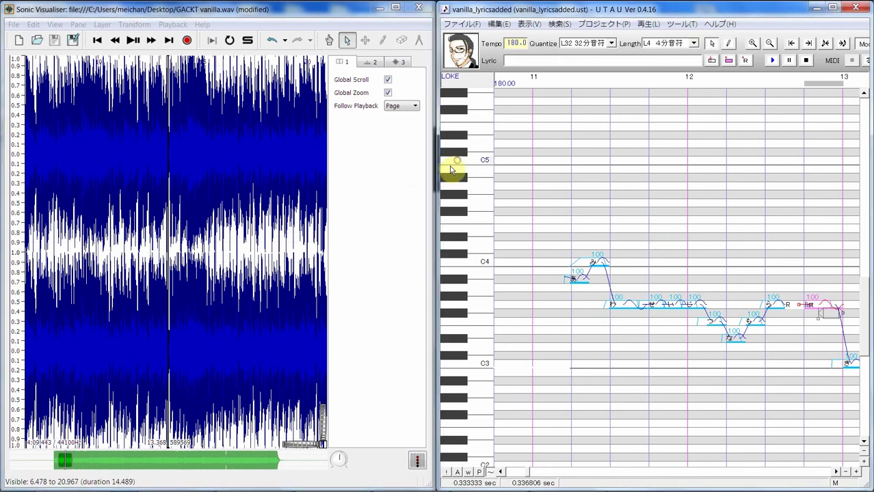
# - Turn on Trace to overlay the original pitch curve behind the Mode2 pitch curve
pyautogui.moveTo(439, 170); pyautogui.dragTo(387, 179)
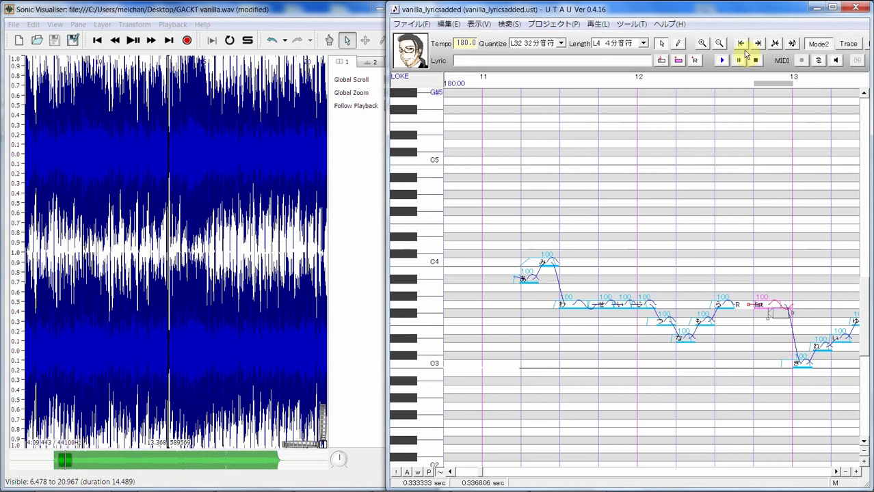
pyautogui.click(837, 43)
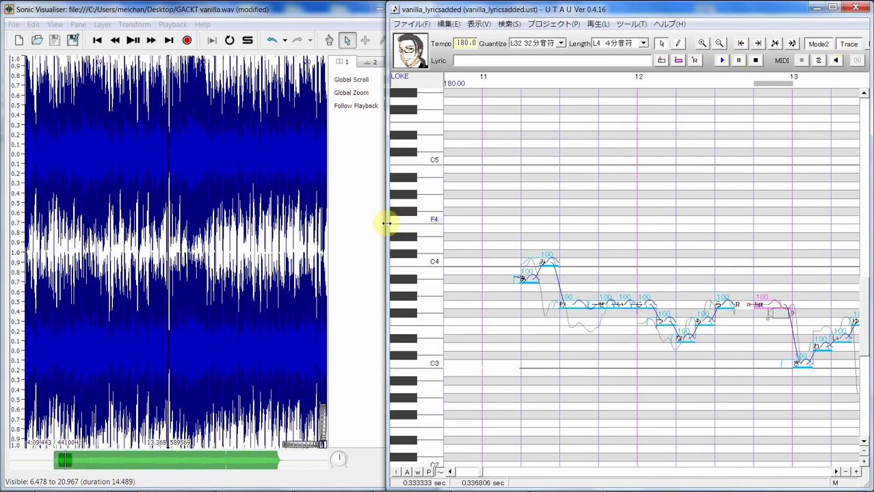
pyautogui.moveTo(386, 219); pyautogui.dragTo(436, 221)
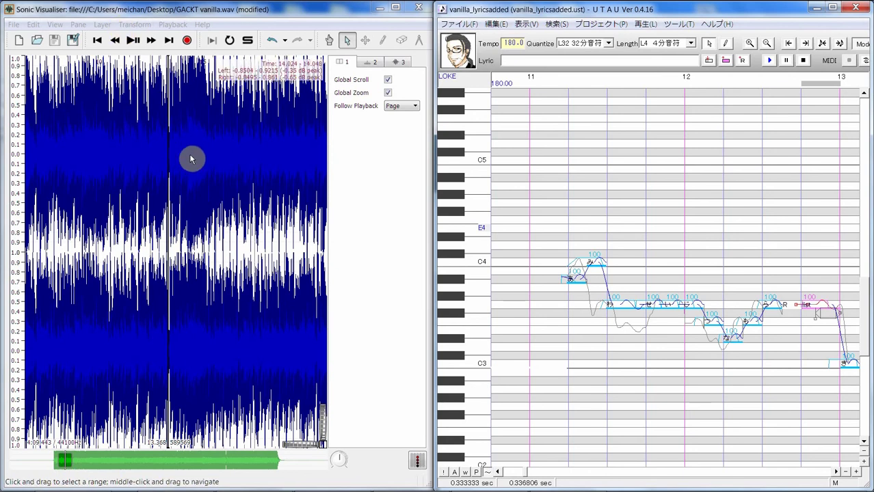
# - In Sonic Visualiser, add a melodic range spectrogram of GACKT vanilla.wav with all channels mixed
pyautogui.click(145, 26)
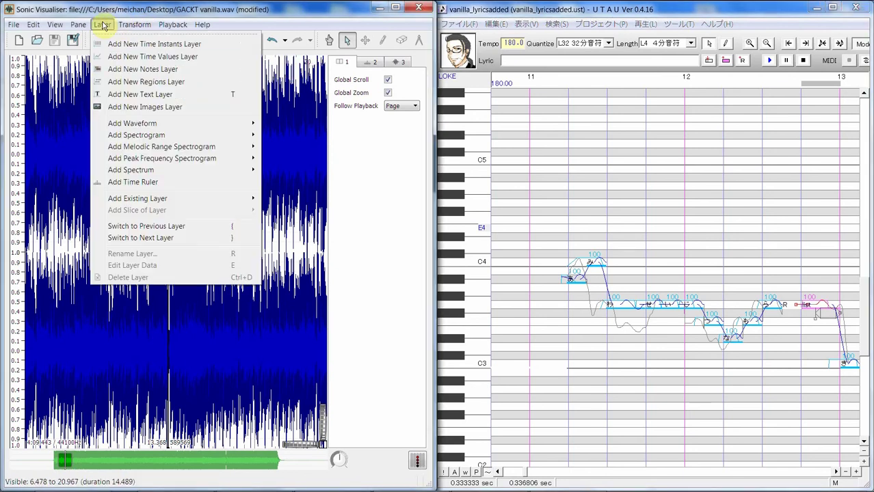
pyautogui.moveTo(103, 26)
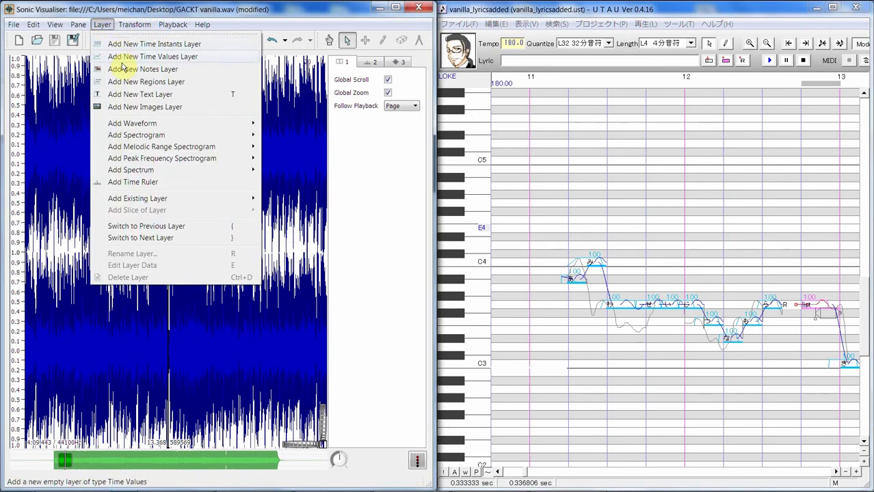
pyautogui.moveTo(181, 146)
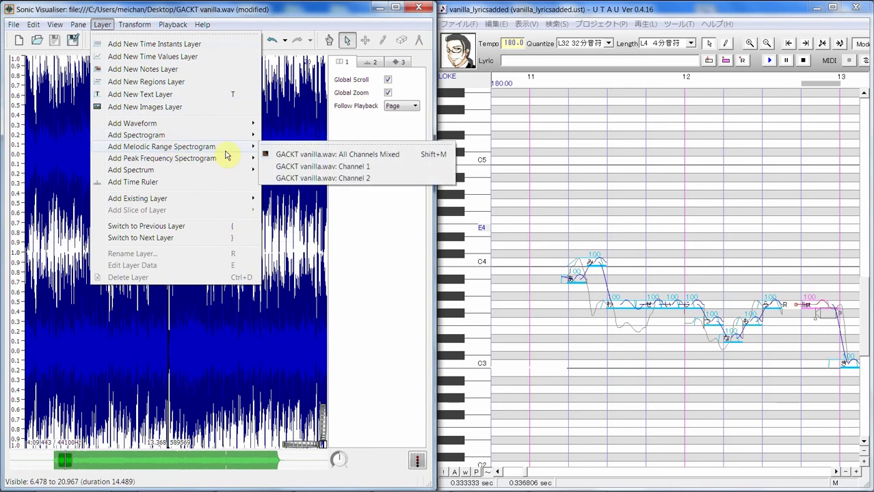
pyautogui.click(298, 156)
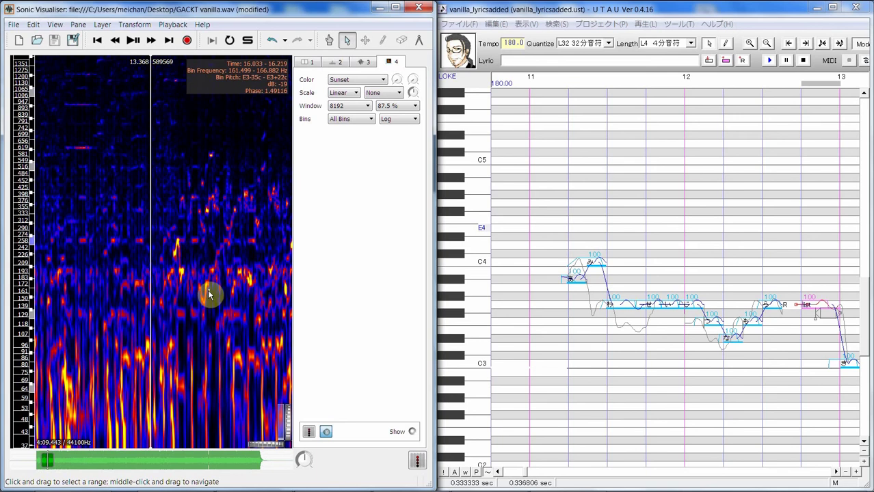
# - Set the spectrogram's color scheme to Black on White and raise its gain slightly
pyautogui.scroll(4, 207, 294)
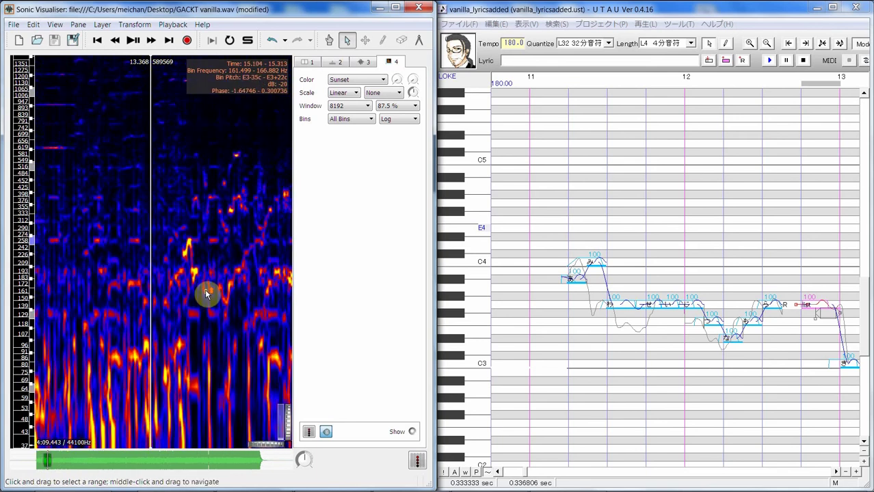
pyautogui.scroll(-2, 206, 288)
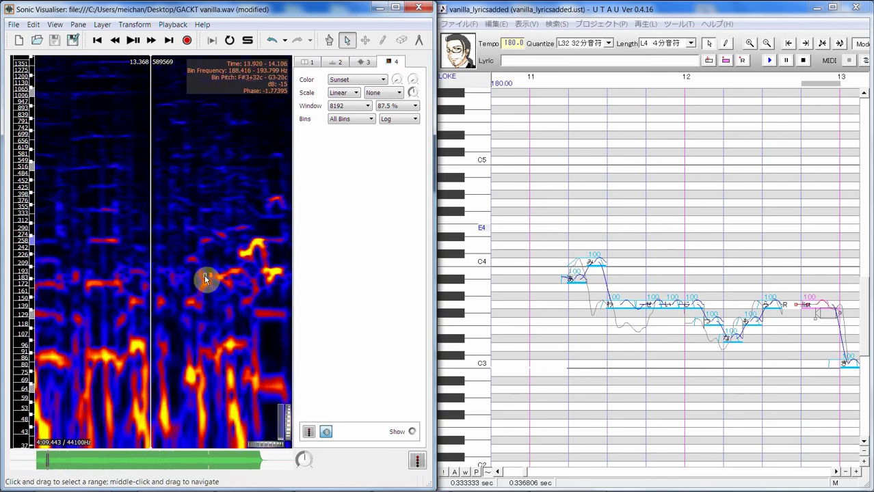
pyautogui.scroll(-2, 214, 287)
pyautogui.click(359, 81)
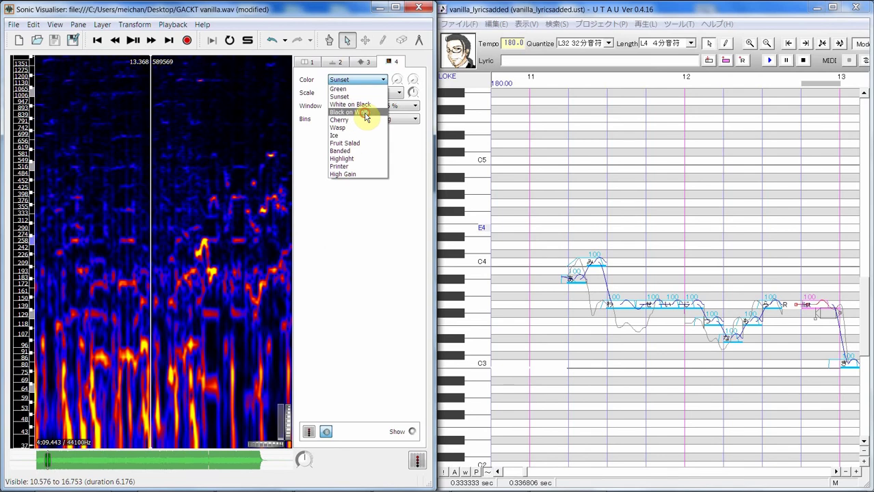
pyautogui.click(364, 115)
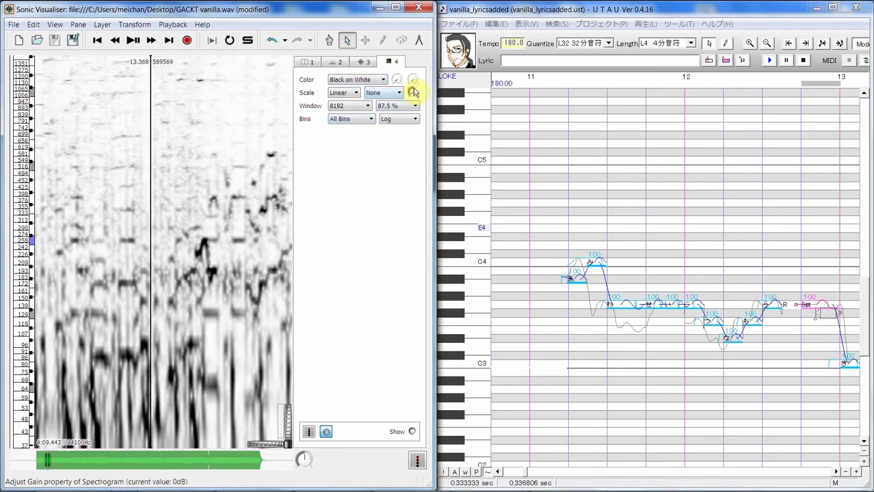
pyautogui.moveTo(413, 91)
pyautogui.mouseDown()
pyautogui.moveTo(412, 100)
pyautogui.moveTo(414, 88)
pyautogui.mouseUp()
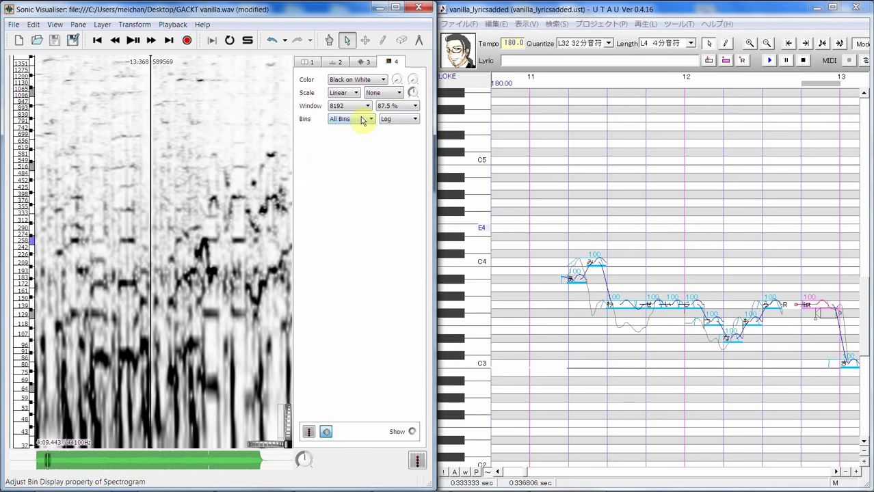
# - Compare the spectrogram at window sizes 4096, 1024 and 16384, and return it to 8192
pyautogui.click(361, 111)
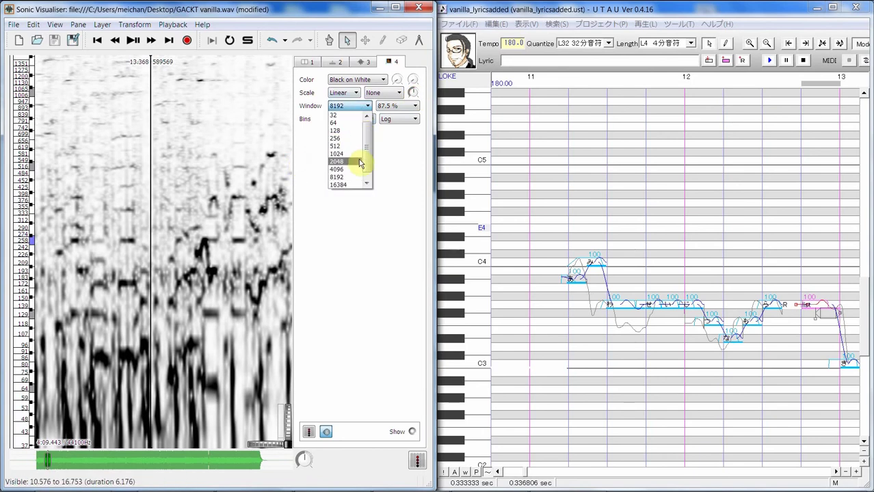
pyautogui.click(359, 170)
pyautogui.click(357, 107)
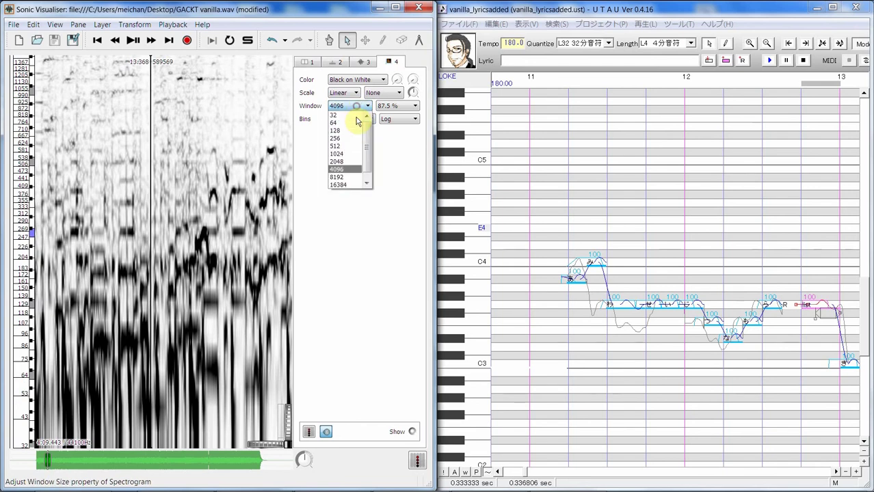
pyautogui.click(352, 153)
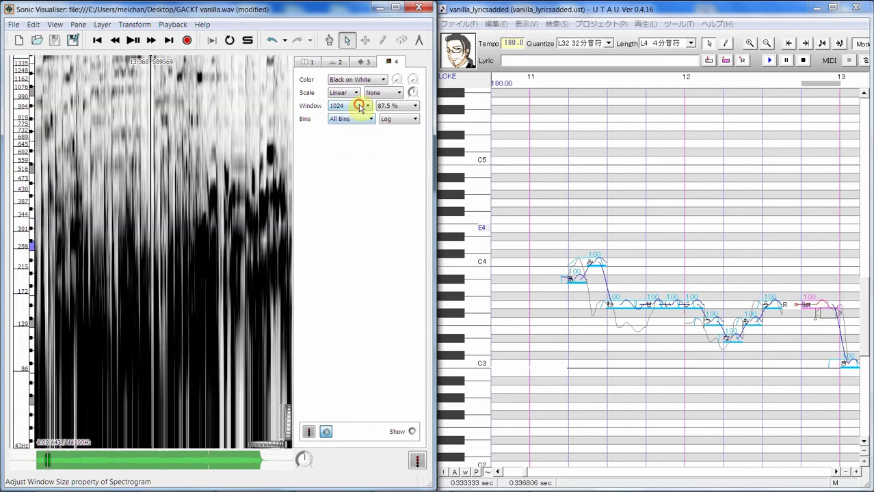
pyautogui.click(361, 109)
pyautogui.click(353, 181)
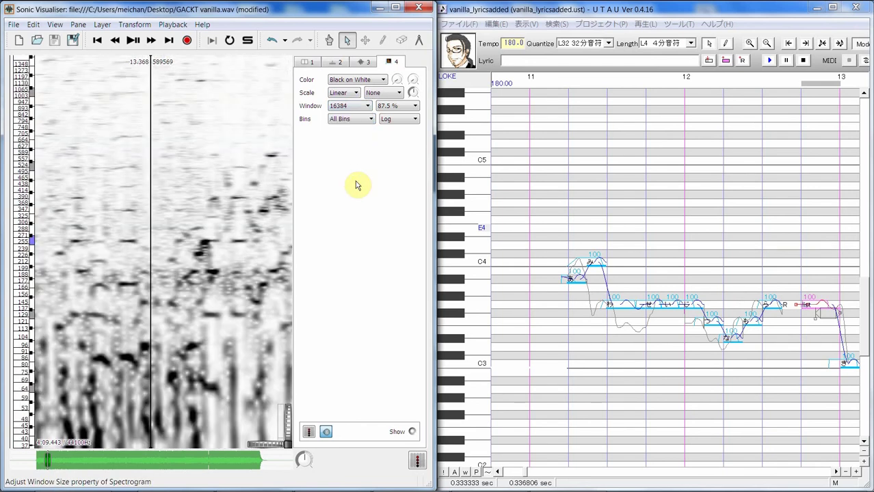
pyautogui.click(355, 109)
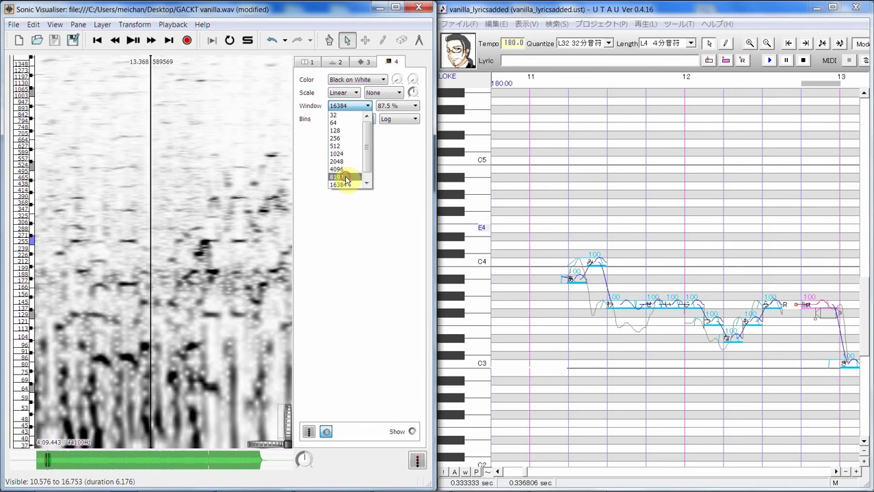
pyautogui.click(347, 178)
# - Try the Meter, dBV and Phase scales on the spectrogram, and restore the Linear scale with no normalization
pyautogui.click(355, 94)
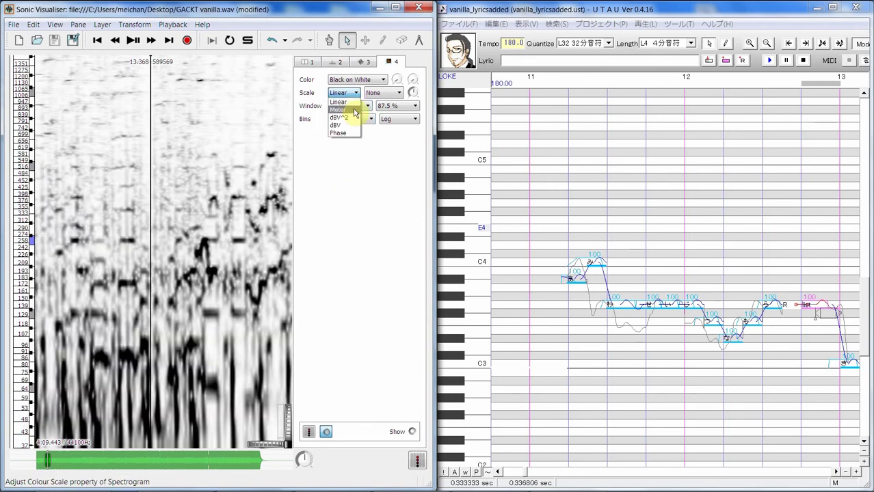
pyautogui.click(354, 110)
pyautogui.click(354, 96)
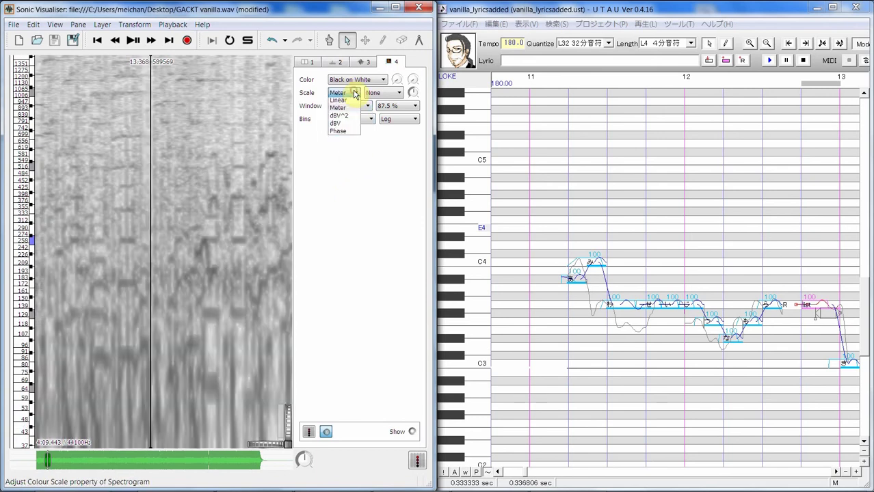
pyautogui.click(353, 124)
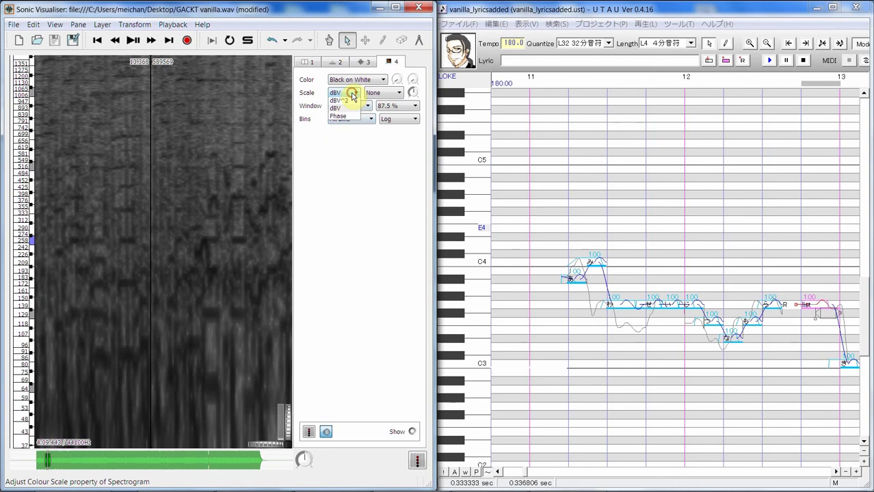
pyautogui.click(349, 135)
pyautogui.click(355, 95)
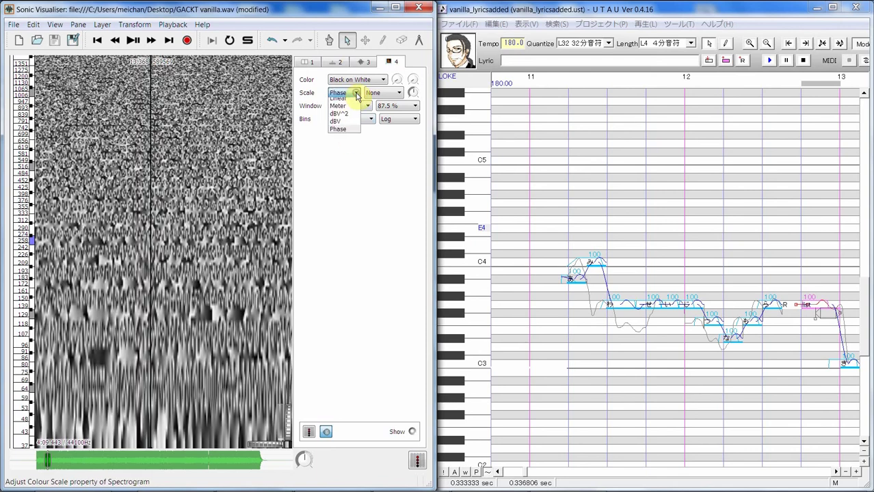
pyautogui.click(354, 102)
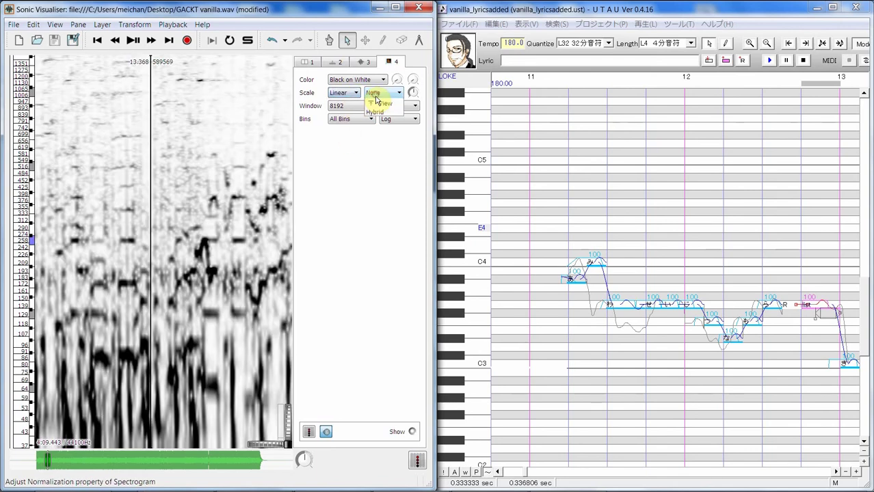
pyautogui.click(381, 133)
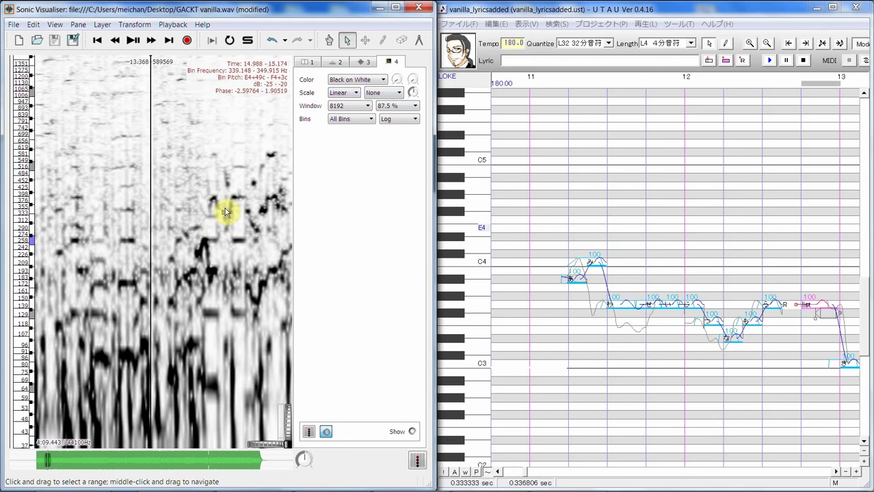
# - Try the Printer color scheme on the spectrogram, and switch it to Sunset
pyautogui.click(339, 81)
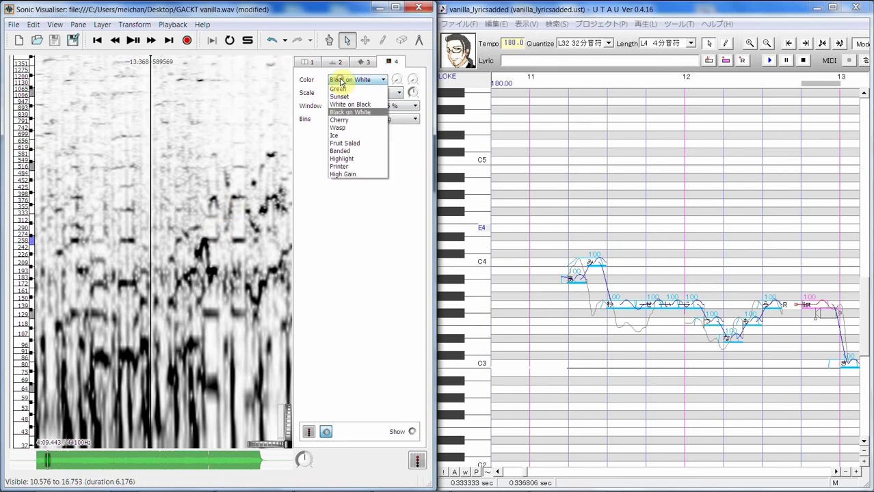
pyautogui.click(340, 166)
pyautogui.click(366, 81)
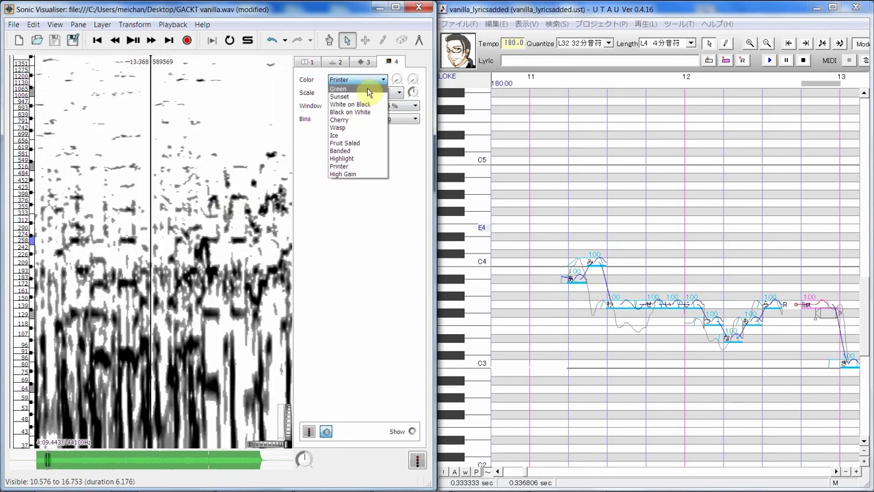
pyautogui.click(340, 96)
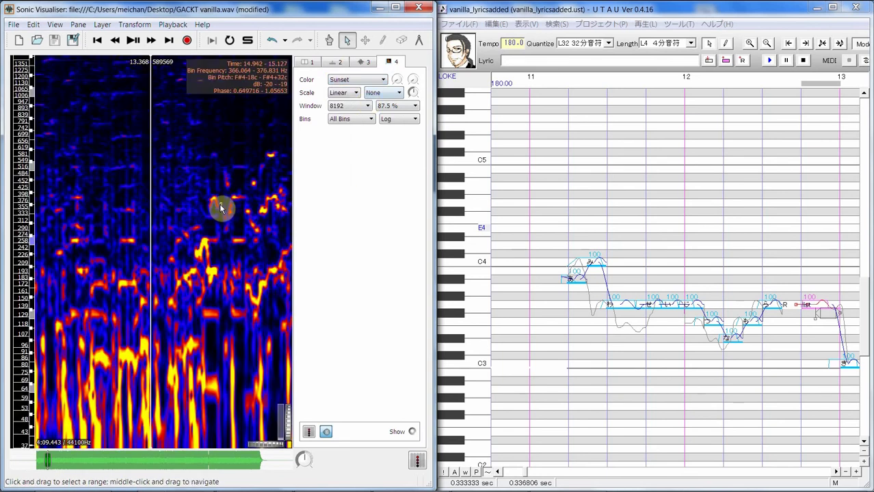
# - Play a short stretch of the song, and set the playback speed to 100%
pyautogui.press('space')
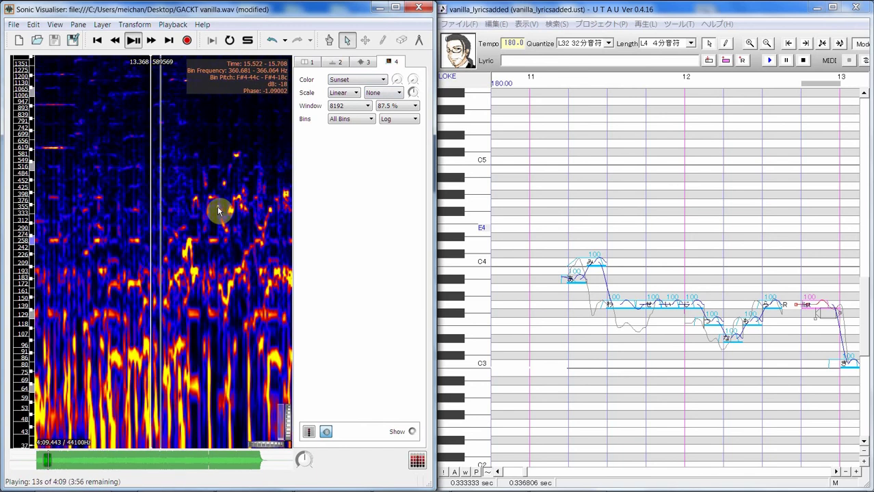
pyautogui.press('space')
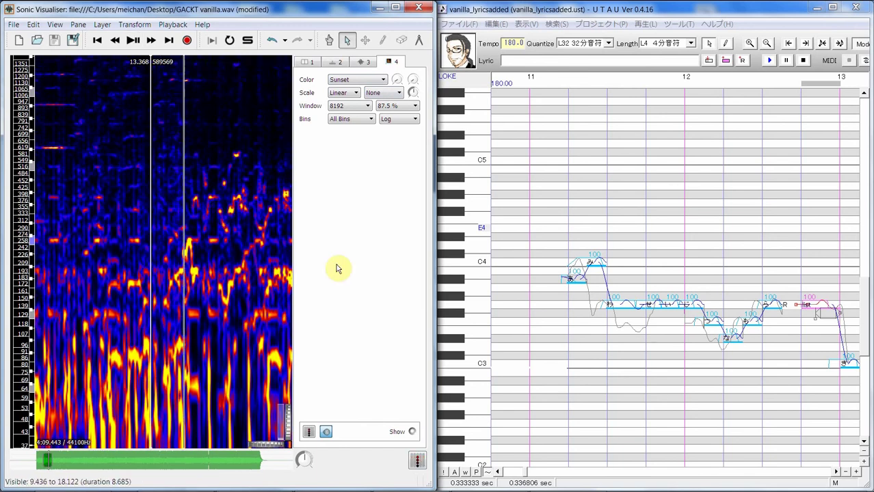
pyautogui.doubleClick(305, 465)
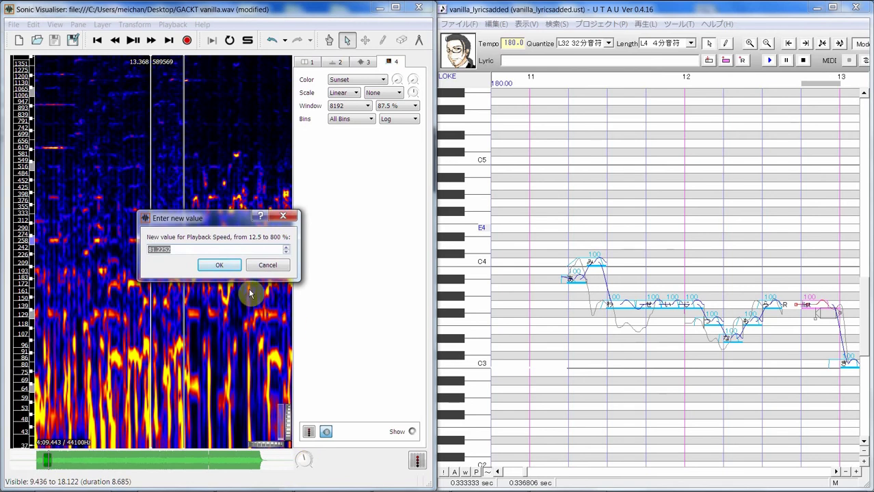
pyautogui.write('1')
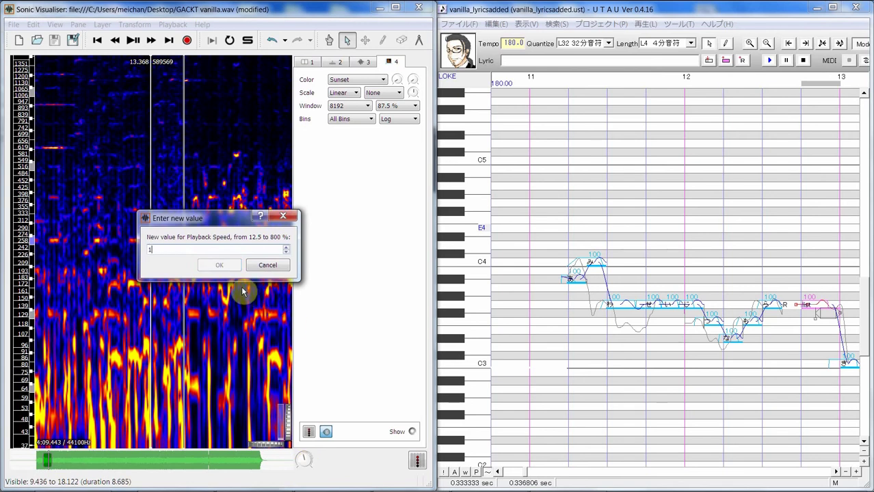
pyautogui.write('00')
pyautogui.click(225, 264)
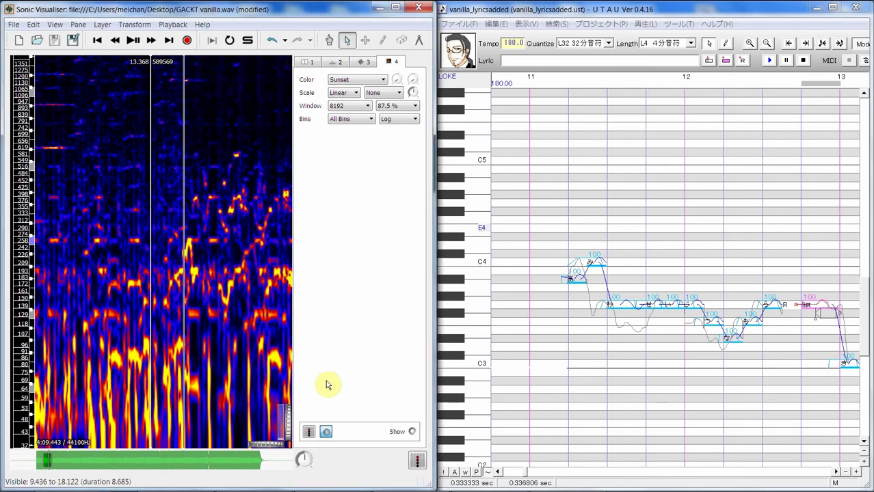
# - Look through the pane, ruler and waveform layer settings, and lower the system volume slightly
pyautogui.click(306, 64)
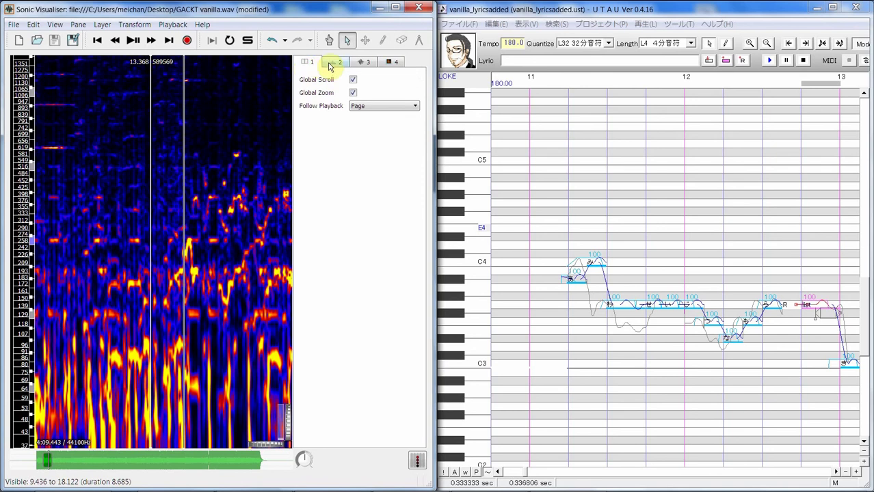
pyautogui.click(333, 62)
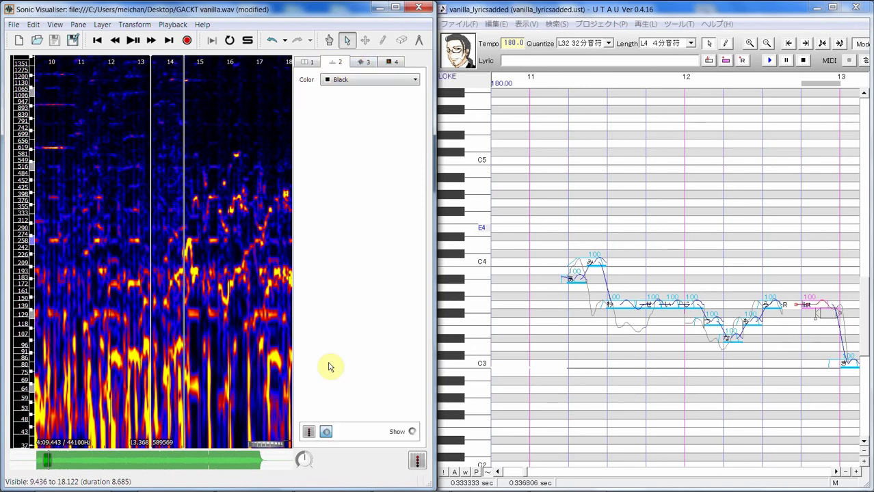
pyautogui.click(366, 63)
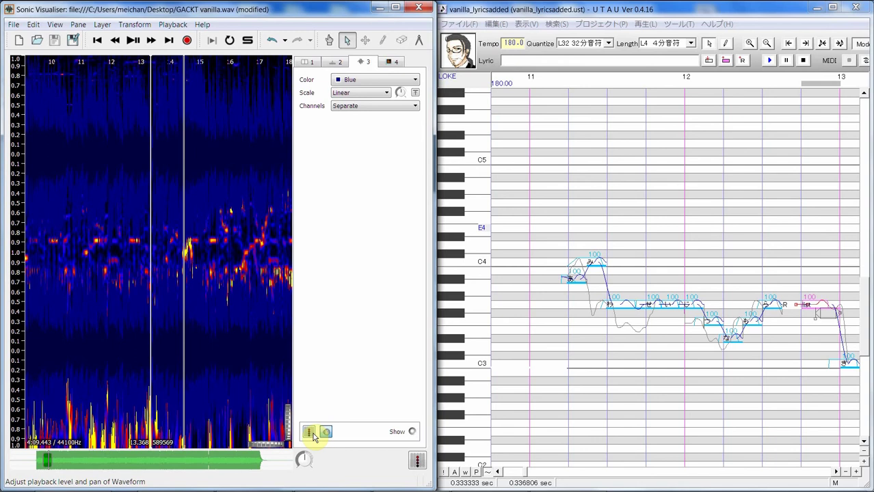
pyautogui.moveTo(830, 487)
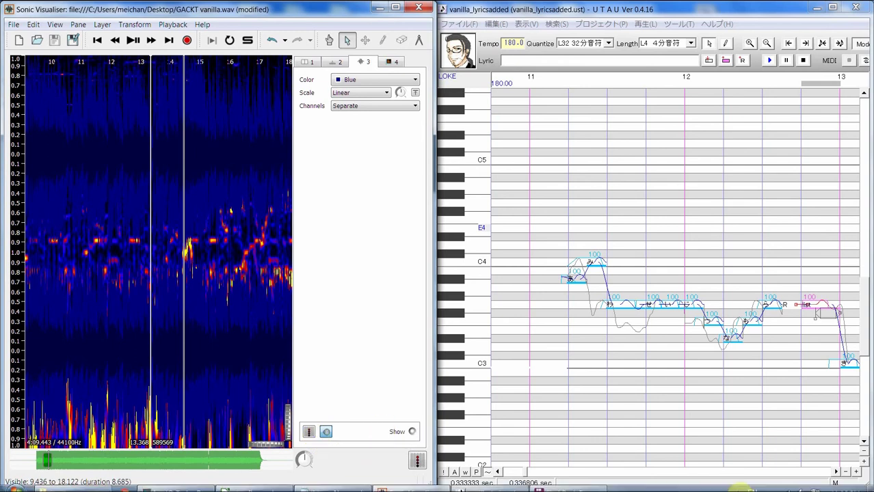
pyautogui.click(801, 484)
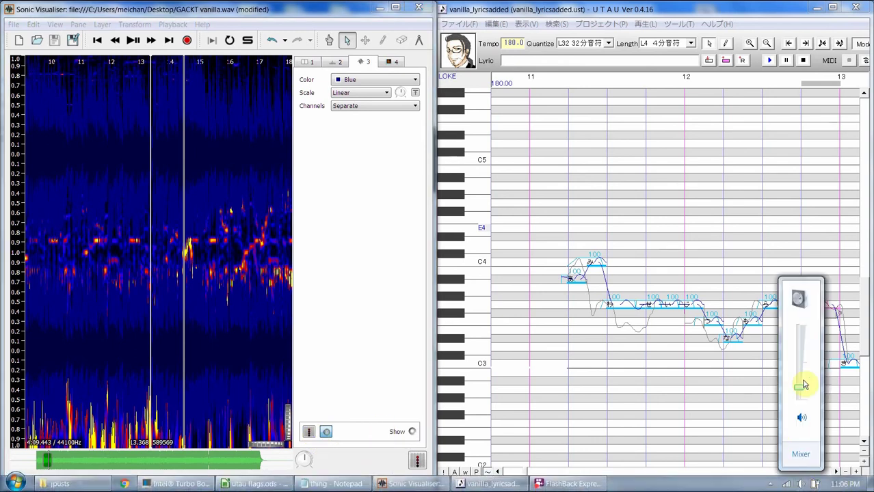
pyautogui.moveTo(805, 385); pyautogui.dragTo(801, 392)
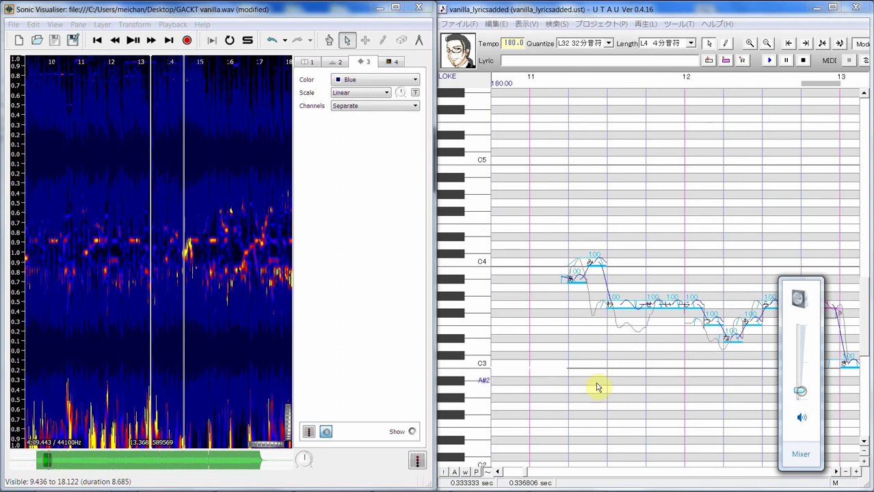
# - Play the song to check the new volume, and make the spectrogram layer active again
pyautogui.click(173, 293)
pyautogui.press('space')
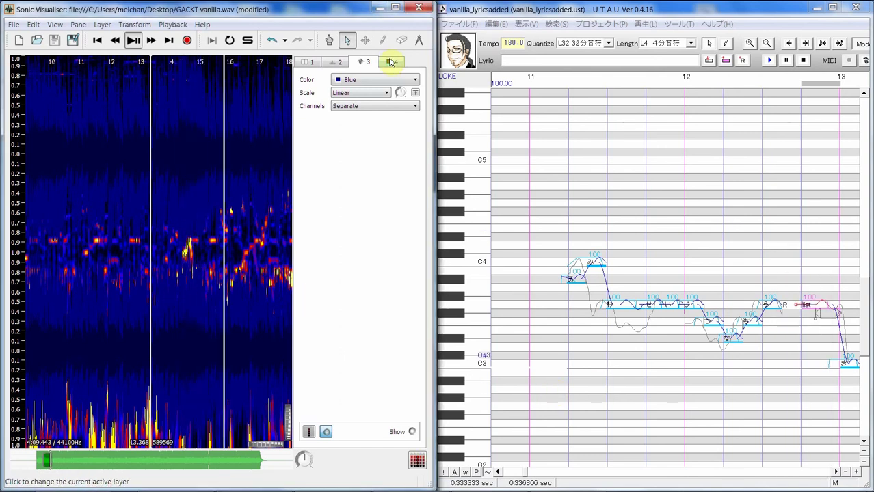
pyautogui.click(391, 61)
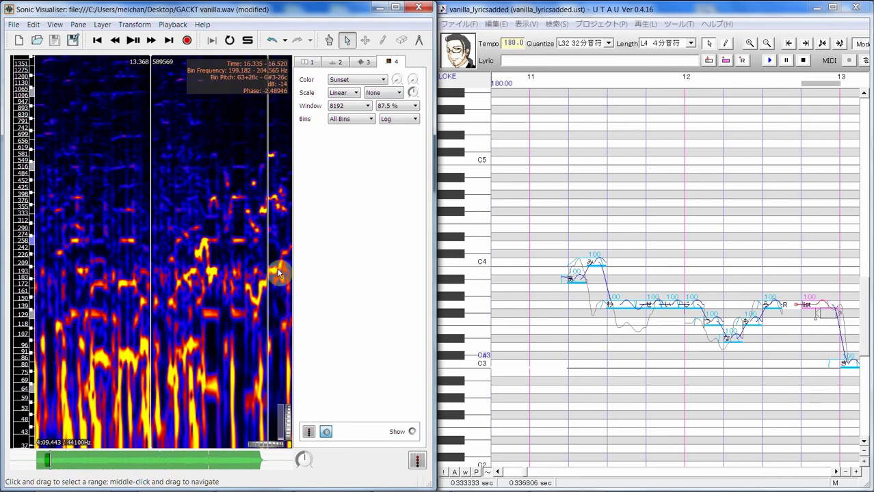
pyautogui.click(368, 106)
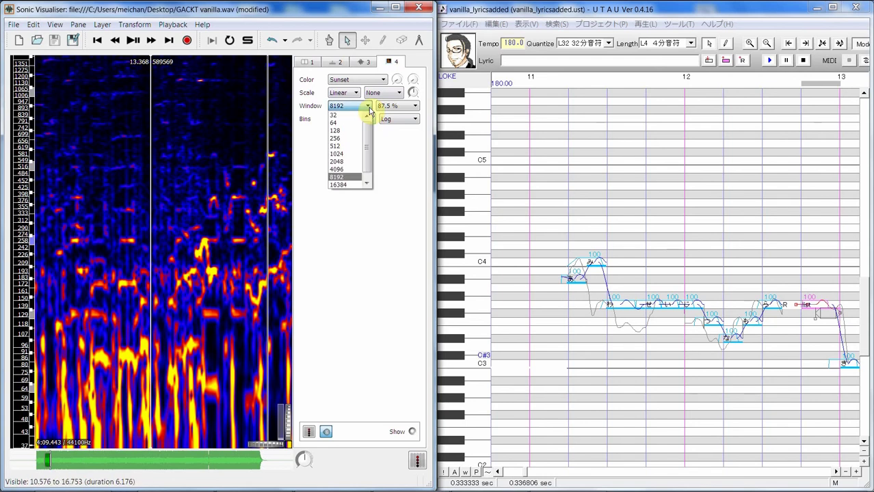
pyautogui.click(397, 158)
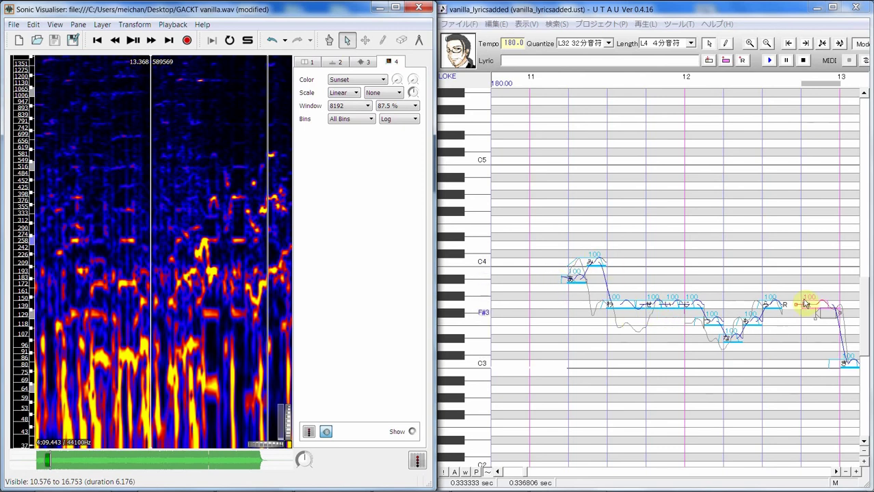
# - Try other threshold, colour rotation and gain values on the spectrogram, and restore its previous look
pyautogui.scroll(2, 183, 270)
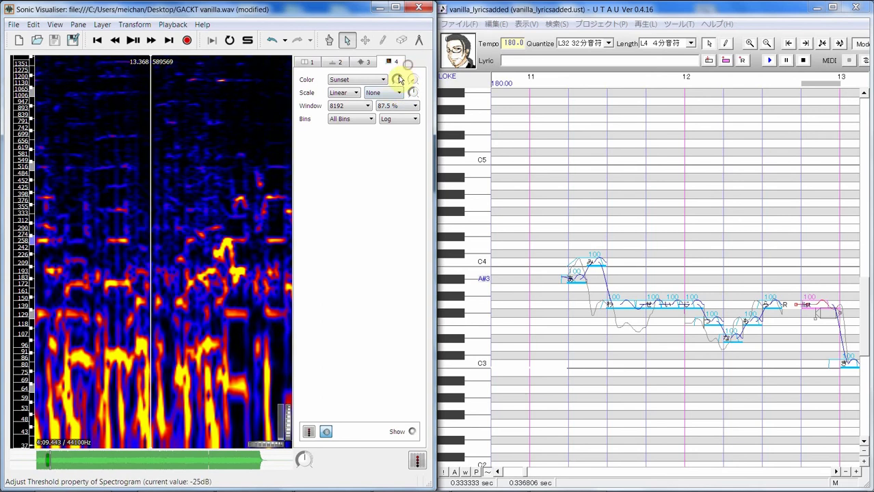
pyautogui.scroll(4, 391, 97)
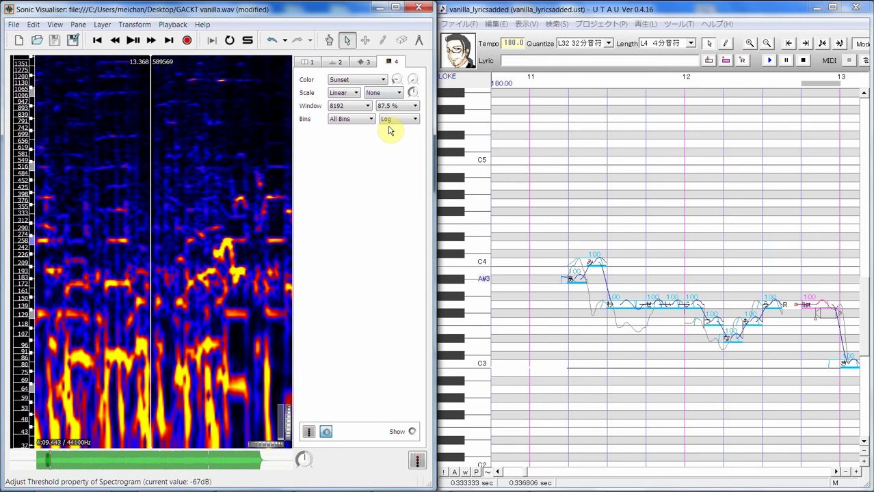
pyautogui.scroll(3, 413, 93)
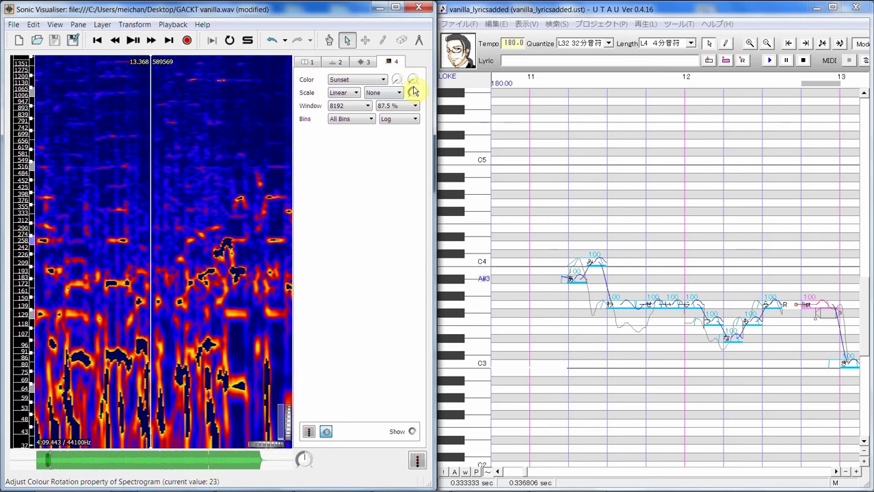
pyautogui.scroll(-1, 415, 99)
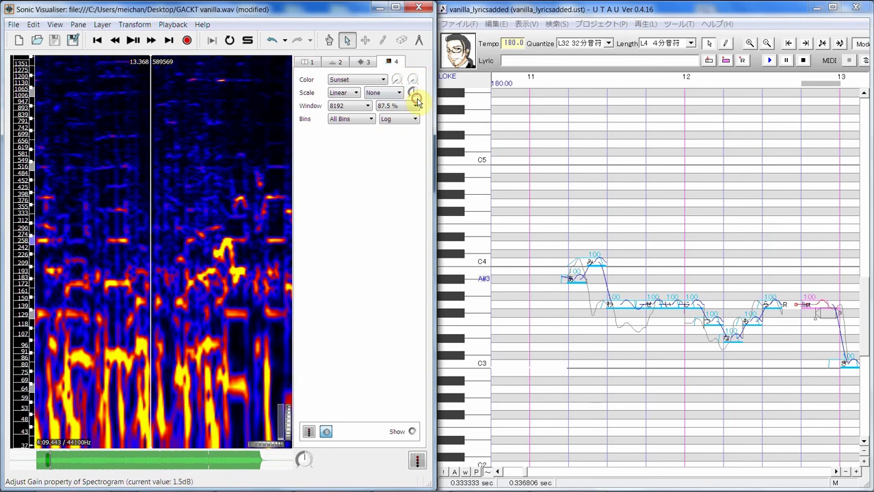
pyautogui.scroll(2, 267, 237)
pyautogui.scroll(-1, 268, 240)
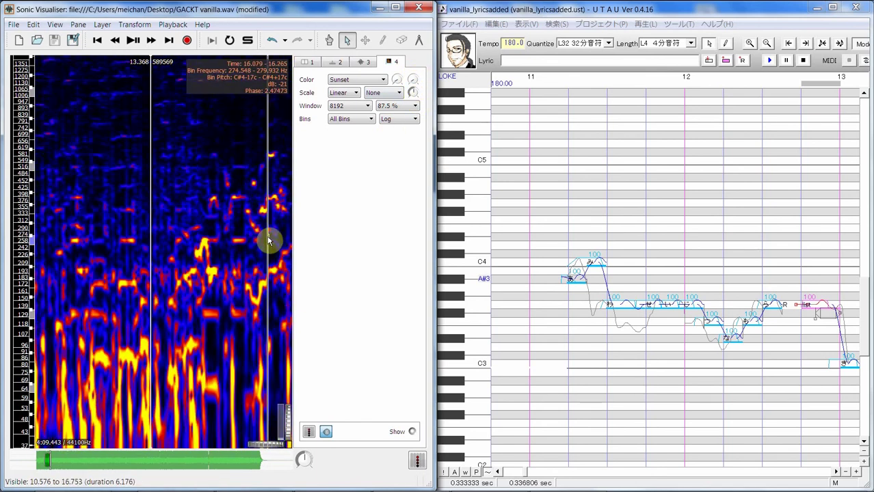
pyautogui.scroll(1, 269, 239)
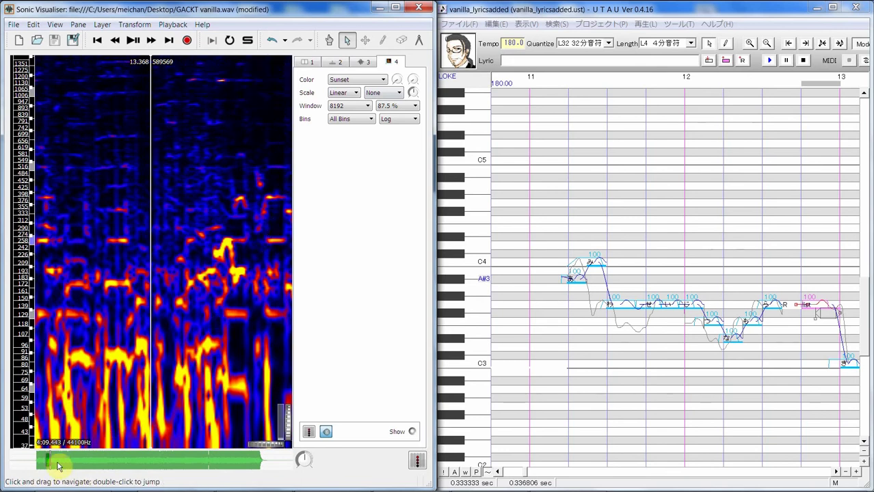
# - Select the song's opening from about 1.1 to 4.4 s on the spectrogram and play only that selection
pyautogui.moveTo(48, 469); pyautogui.dragTo(35, 478)
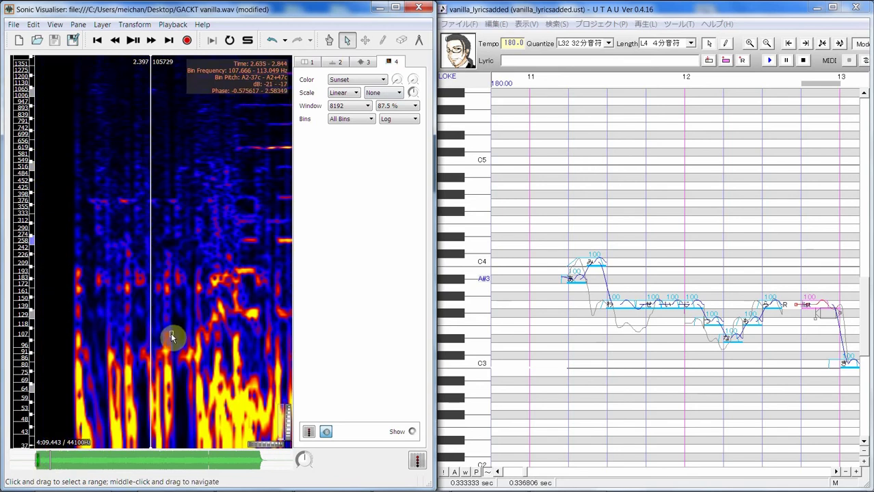
pyautogui.press('space')
pyautogui.scroll(-3, 140, 372)
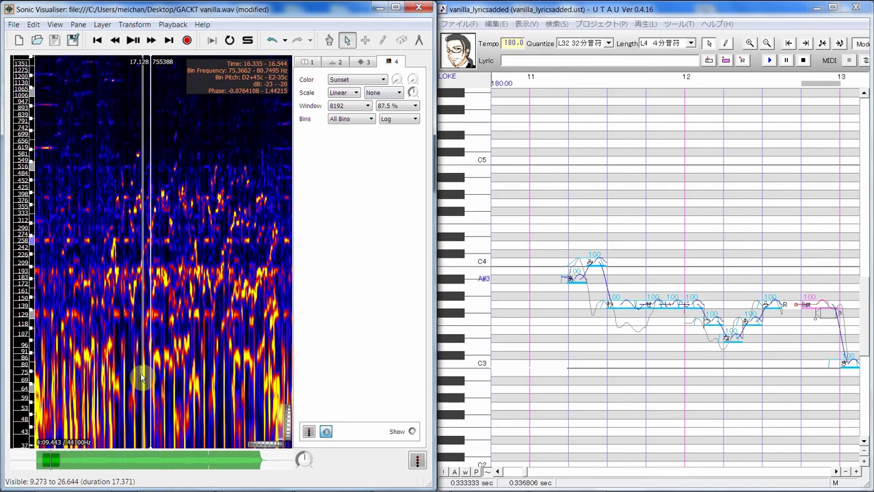
pyautogui.moveTo(49, 469)
pyautogui.mouseDown()
pyautogui.moveTo(39, 465)
pyautogui.moveTo(36, 474)
pyautogui.mouseUp()
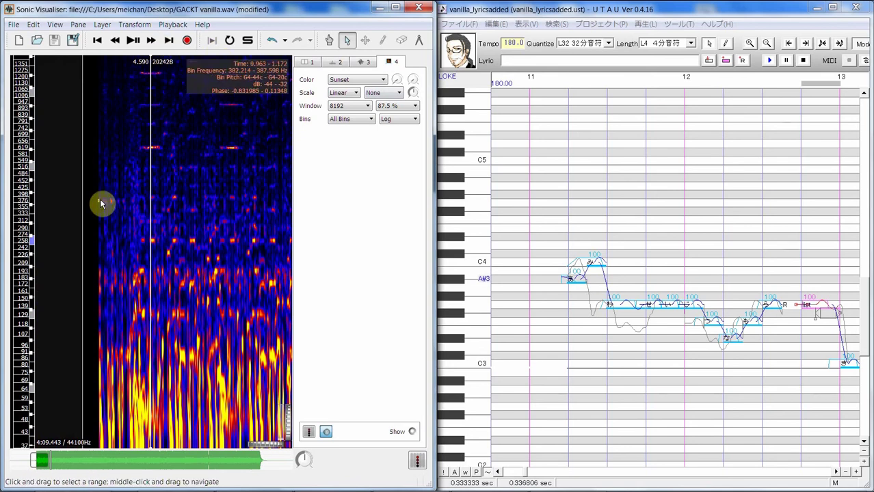
pyautogui.moveTo(100, 211); pyautogui.dragTo(147, 214)
pyautogui.scroll(2, 186, 205)
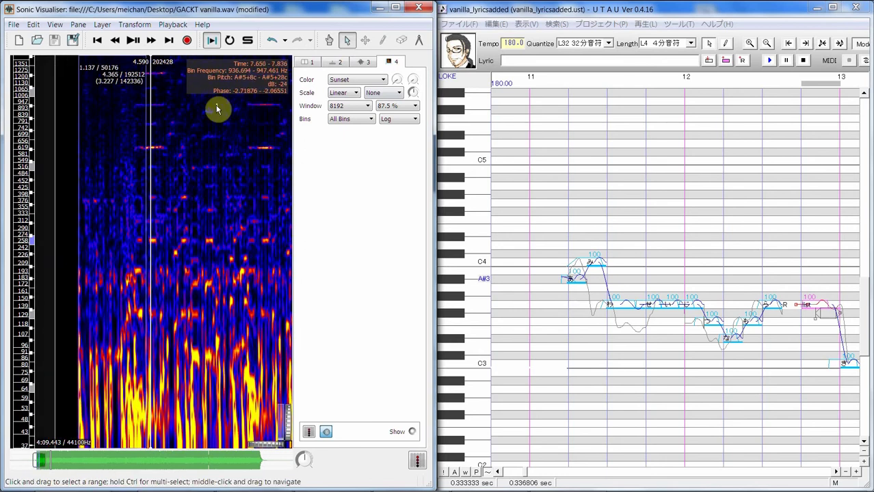
pyautogui.press('space')
pyautogui.scroll(3, 230, 150)
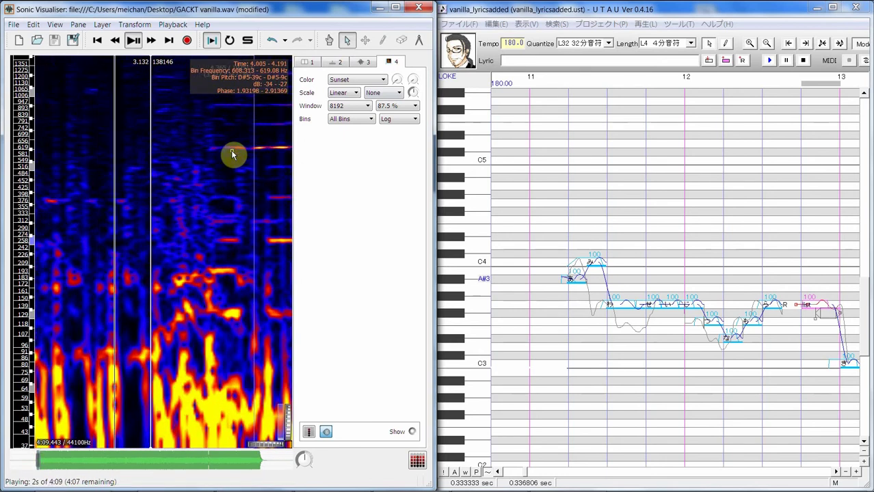
pyautogui.scroll(-3, 230, 150)
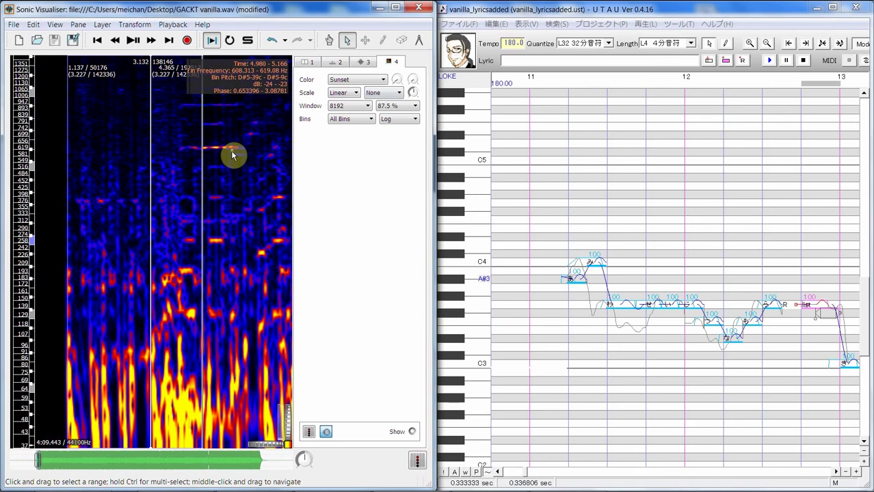
# - Select the passages of about 5.3 to 6.9 s and 8.1 to 12.9 s in turn, and play each one
pyautogui.moveTo(240, 218); pyautogui.dragTo(141, 241)
pyautogui.press('space')
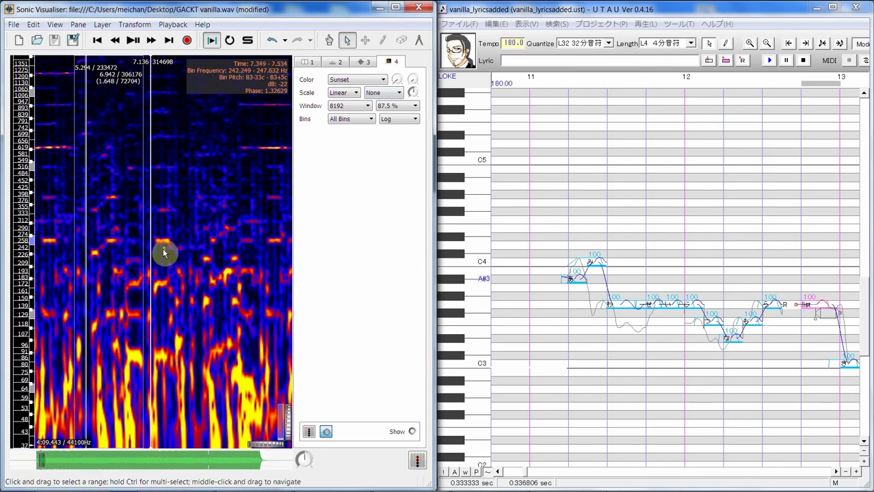
pyautogui.moveTo(197, 256); pyautogui.dragTo(263, 273)
pyautogui.press('space')
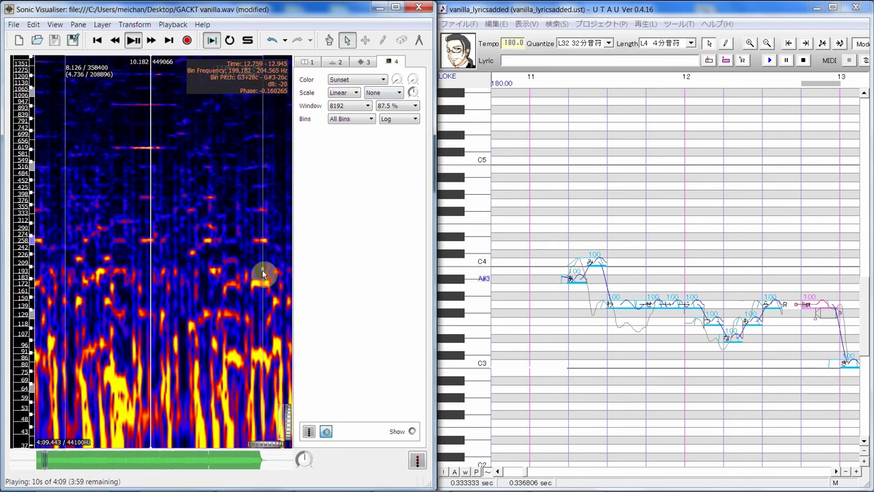
pyautogui.press('space')
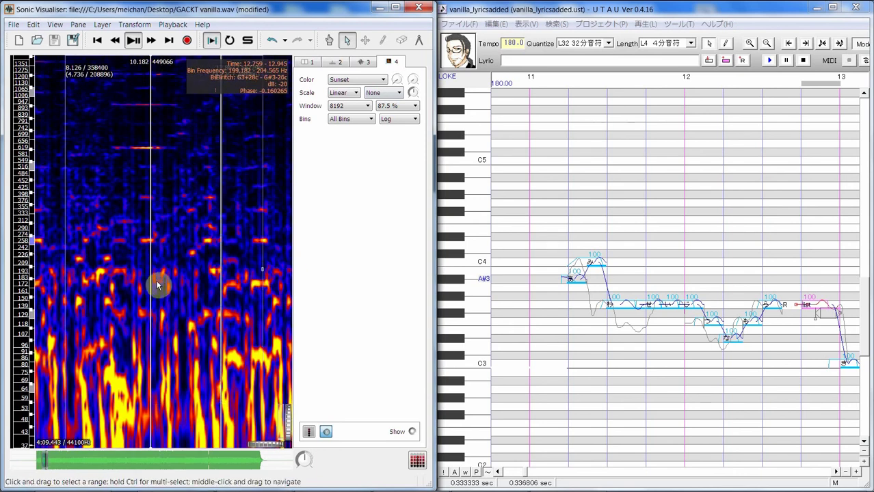
# - Select about 9.4 to 10.2 s, replace it with about 11.3 to 15.5 s, and play the latter passage
pyautogui.moveTo(151, 282); pyautogui.dragTo(118, 286)
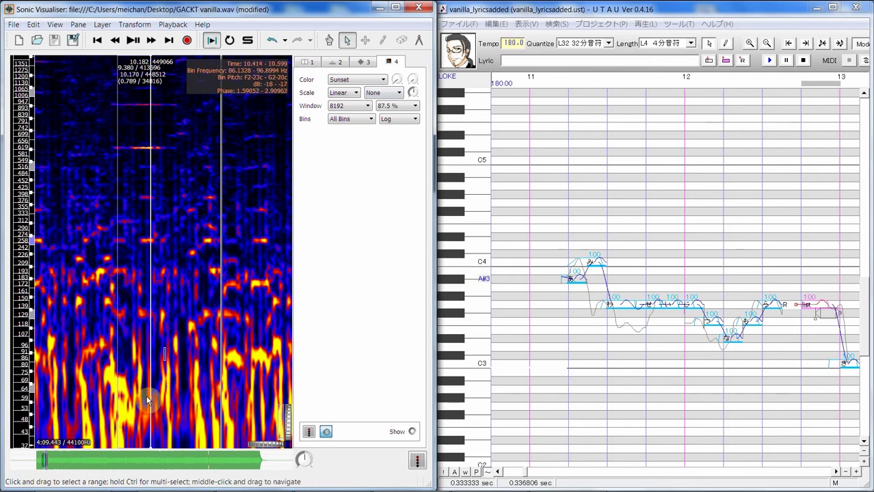
pyautogui.moveTo(197, 316); pyautogui.dragTo(268, 317)
pyautogui.press('space')
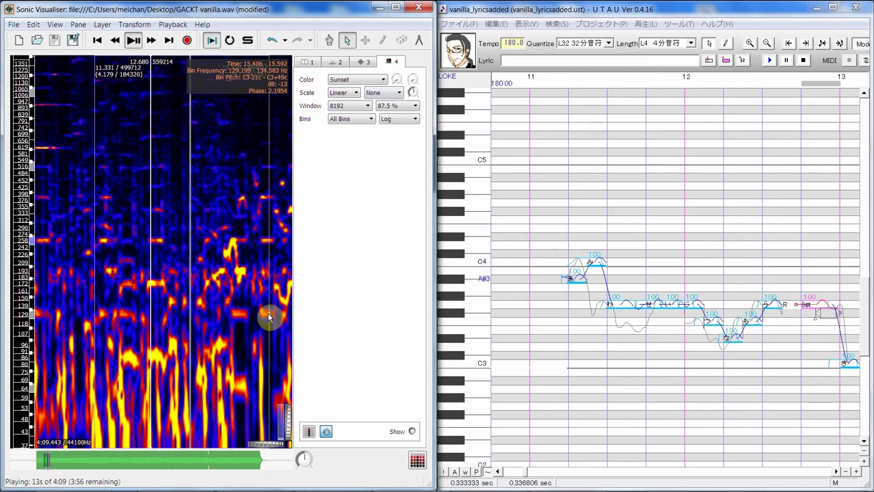
pyautogui.click(224, 250)
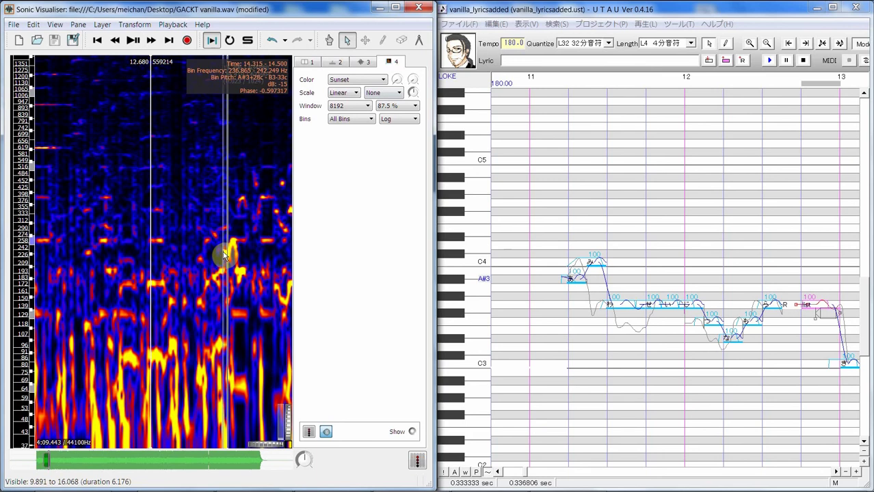
# - Switch to UTAU and change the lyric of the first note after bar 11 to き
pyautogui.click(572, 287)
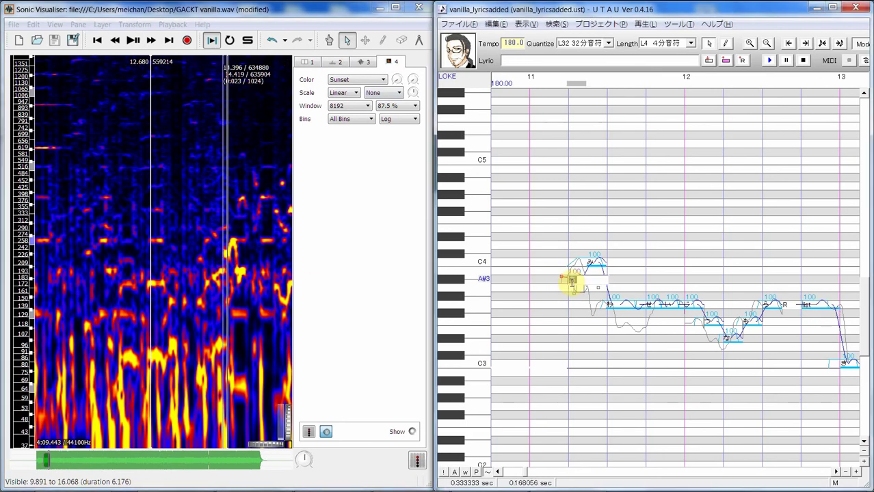
pyautogui.moveTo(573, 282); pyautogui.dragTo(571, 283)
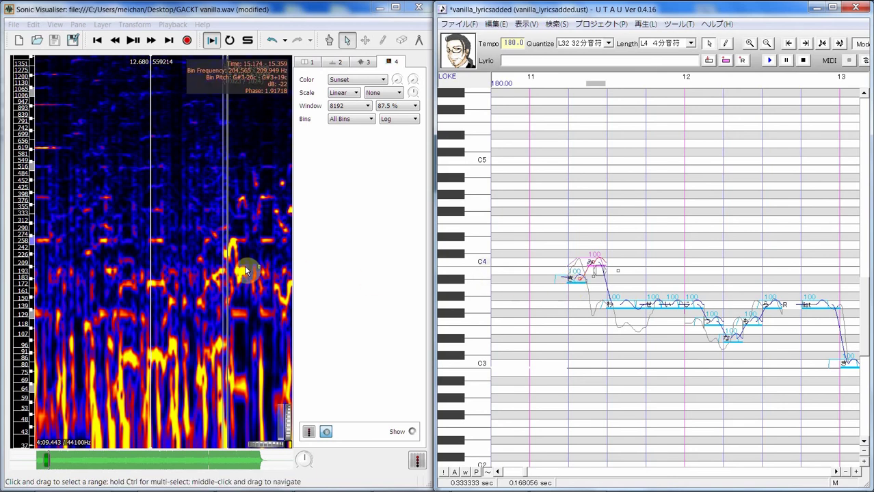
# - In Sonic Visualiser, select the first vocal phrase from about 14.4 to 16.2 s and play only that selection
pyautogui.click(259, 290)
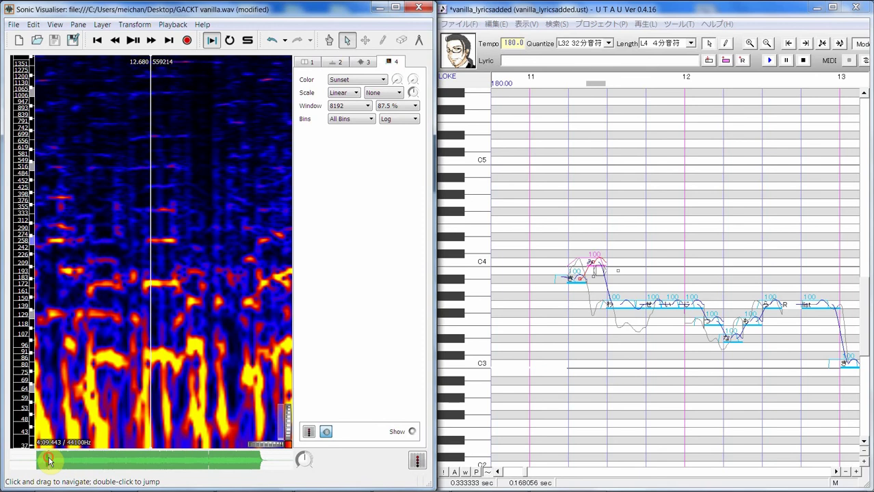
pyautogui.moveTo(48, 459); pyautogui.dragTo(50, 463)
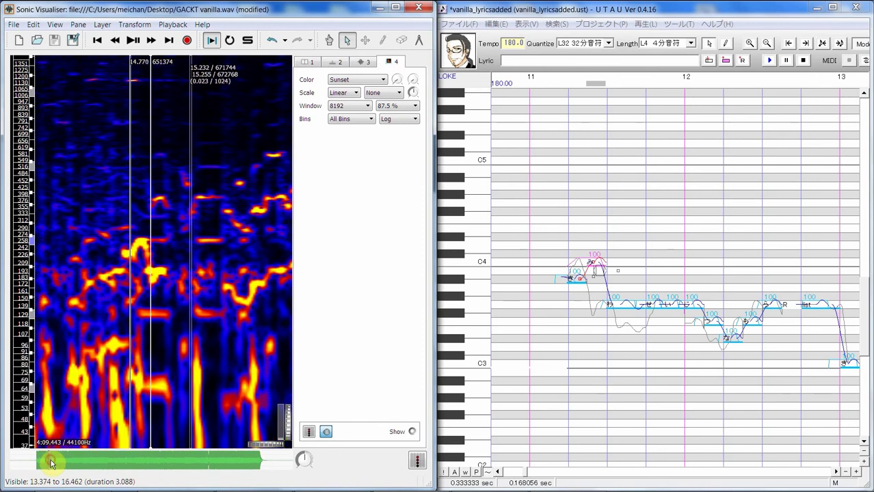
pyautogui.moveTo(141, 302); pyautogui.dragTo(268, 271)
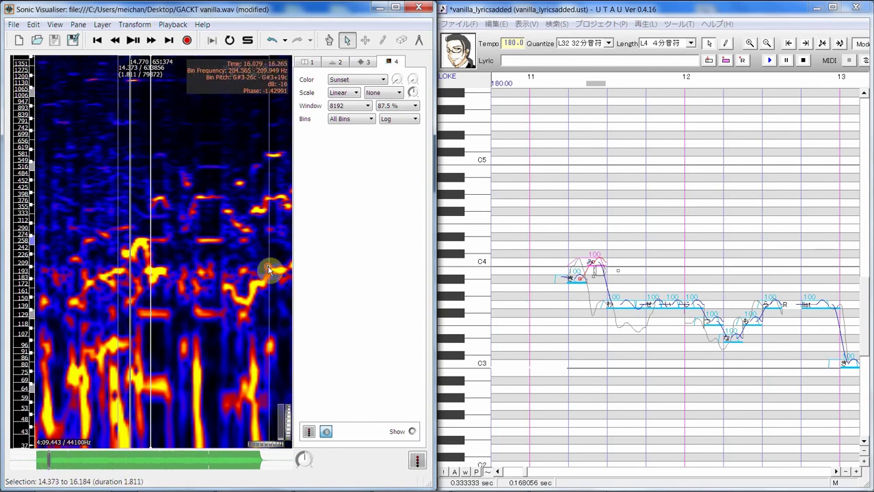
pyautogui.click(212, 41)
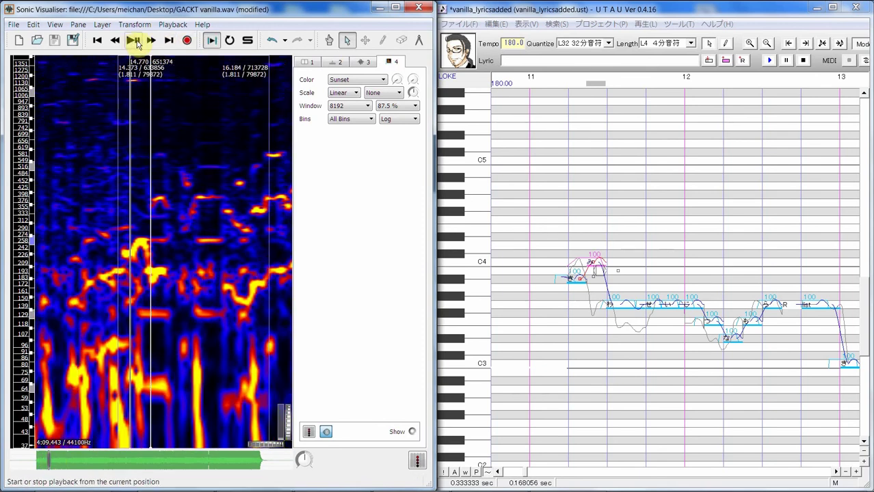
pyautogui.click(133, 41)
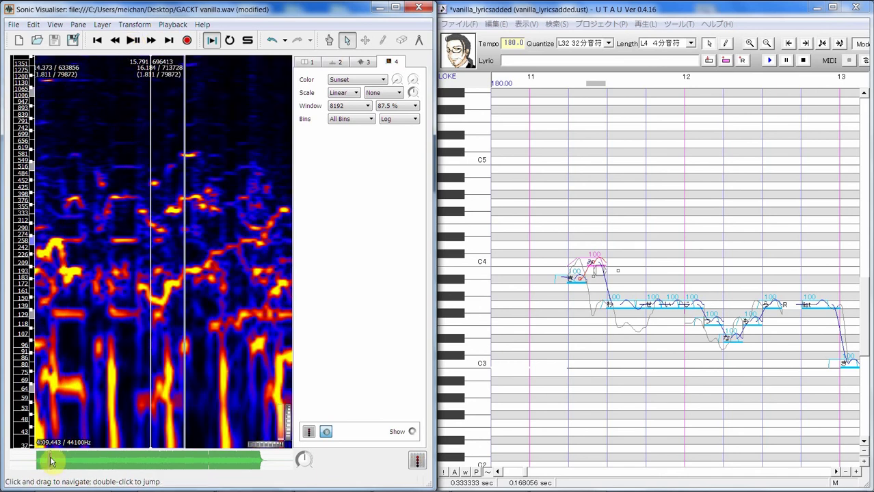
pyautogui.moveTo(70, 462); pyautogui.dragTo(50, 462)
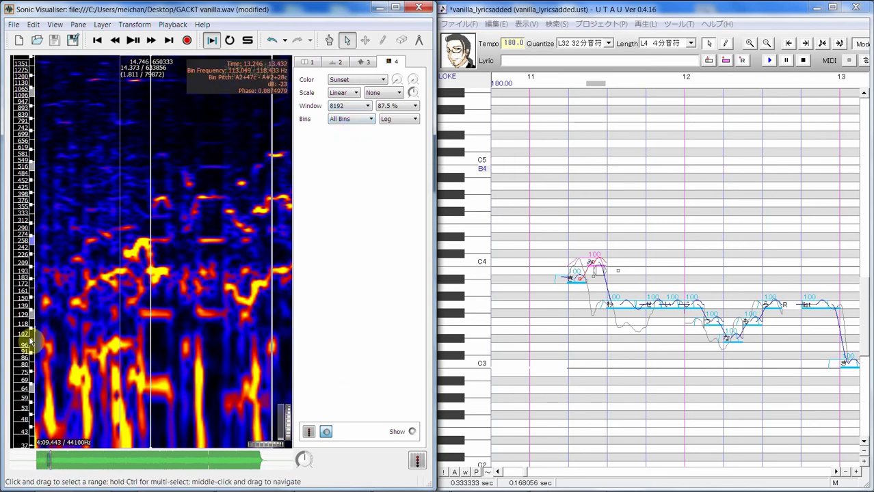
# - Examine the spectrogram's frequency range near the song's start, from the lowest frequencies up to the vocal range
pyautogui.moveTo(22, 345); pyautogui.dragTo(38, 468)
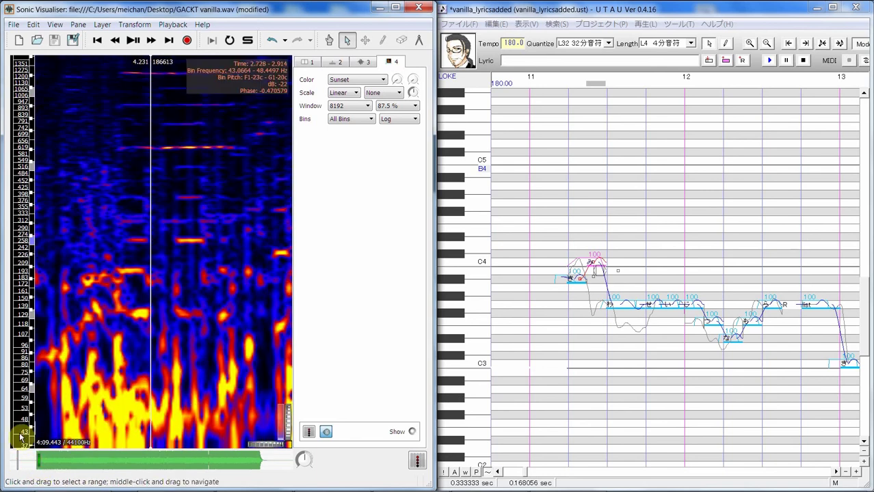
pyautogui.moveTo(104, 414); pyautogui.dragTo(112, 403)
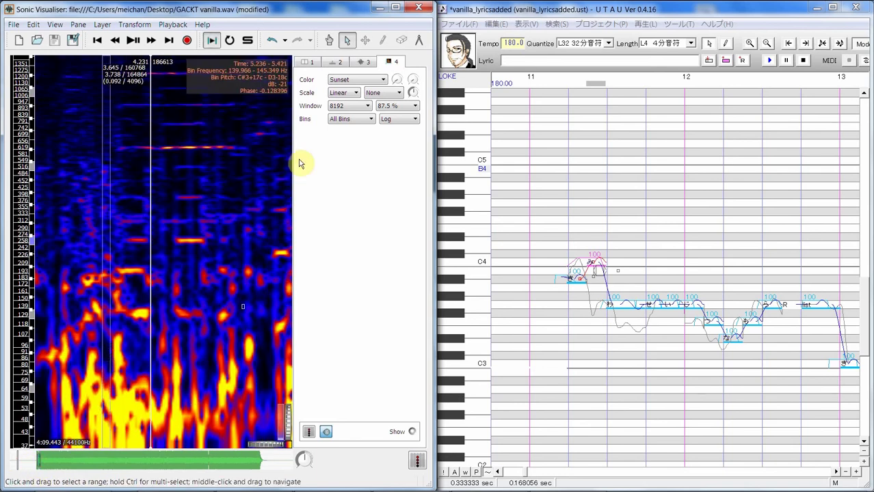
pyautogui.scroll(-3, 192, 300)
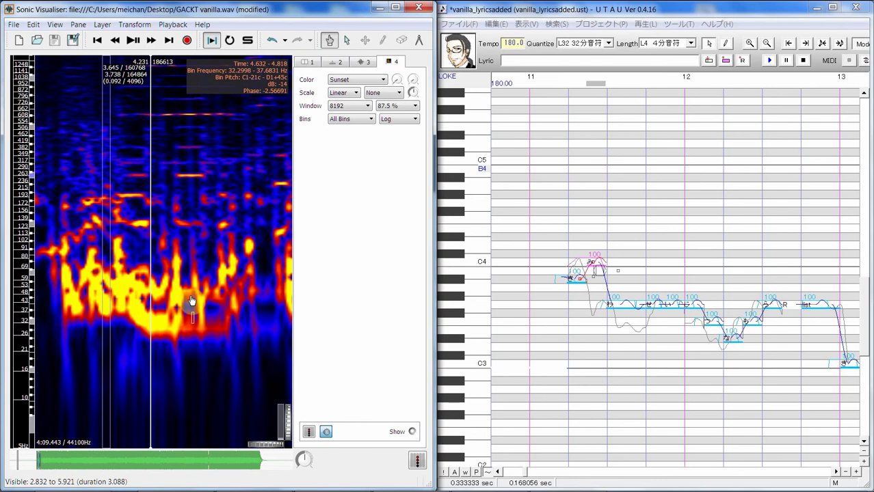
pyautogui.moveTo(190, 323)
pyautogui.mouseDown()
pyautogui.moveTo(190, 353)
pyautogui.moveTo(195, 336)
pyautogui.mouseUp()
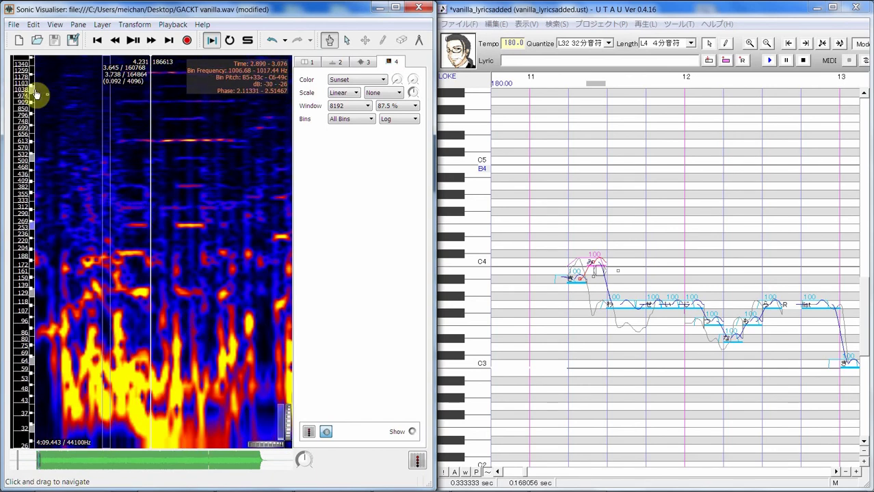
pyautogui.scroll(-2, 25, 76)
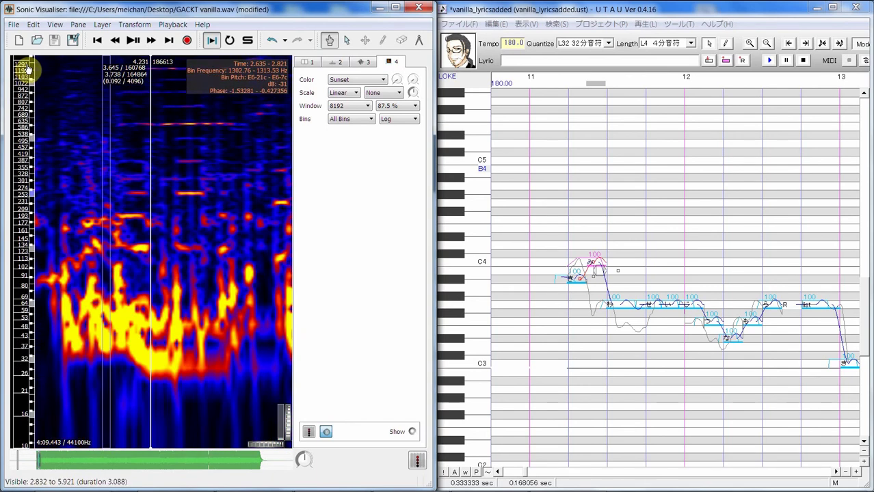
pyautogui.scroll(1, 28, 69)
pyautogui.scroll(-1, 30, 70)
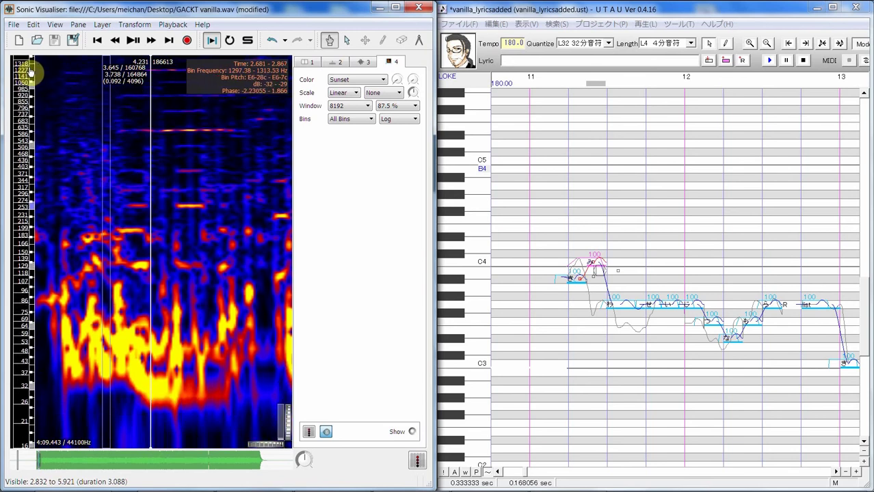
pyautogui.scroll(1, 31, 70)
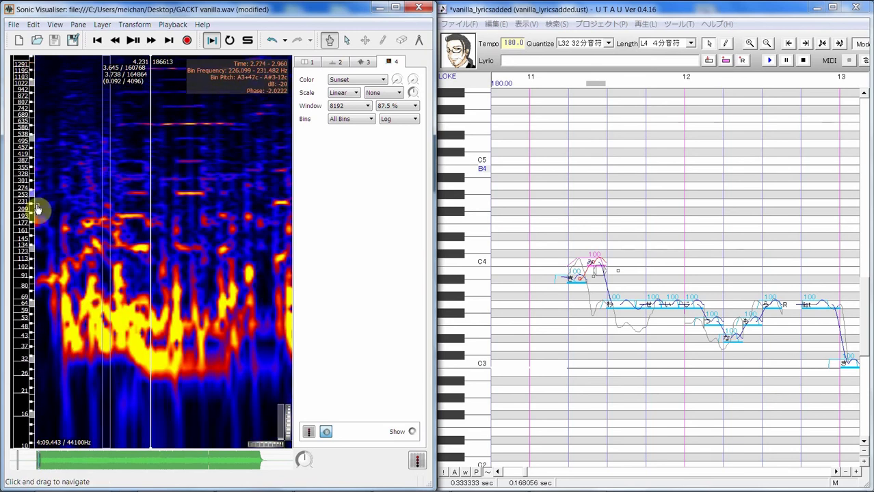
pyautogui.scroll(2, 22, 274)
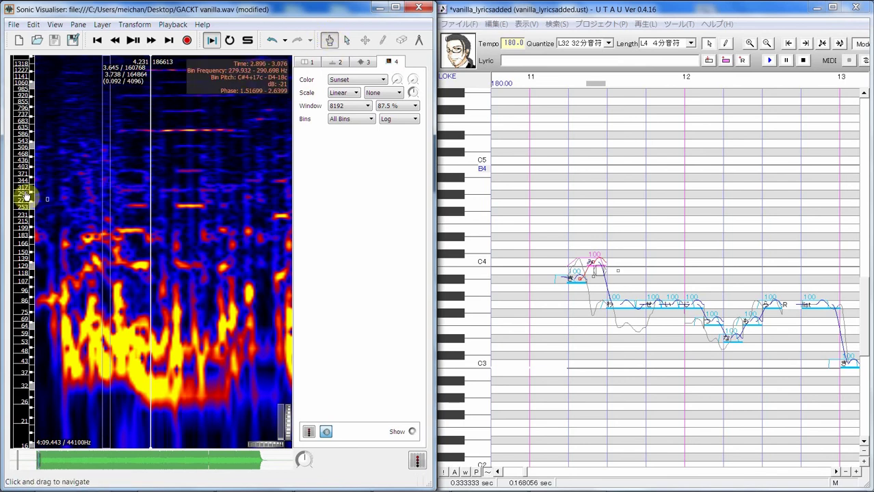
pyautogui.scroll(-3, 28, 257)
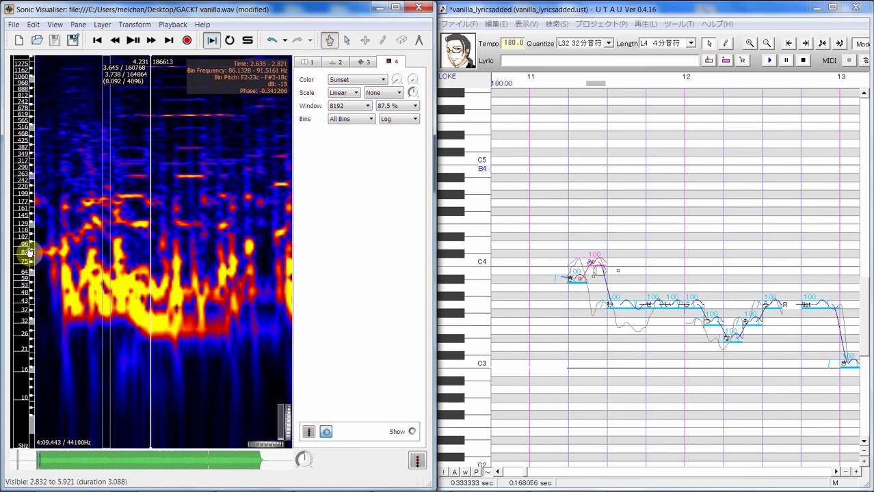
pyautogui.scroll(1, 25, 267)
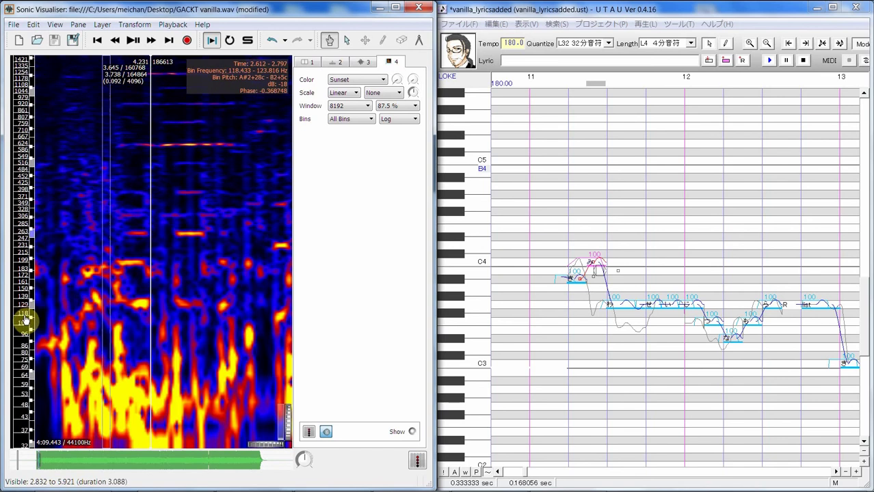
pyautogui.scroll(4, 24, 318)
pyautogui.scroll(-1, 24, 318)
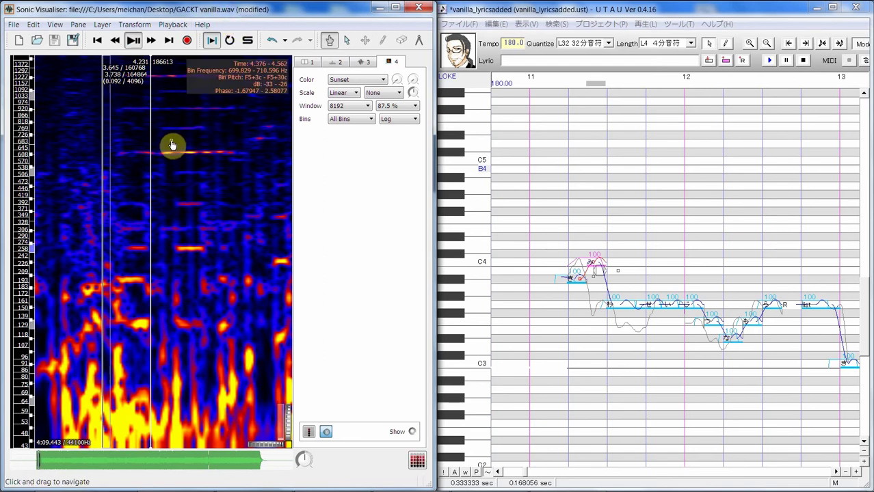
# - Select the passage from about 4.0 to 5.6 s, constrain playback to it and play it
pyautogui.press('space')
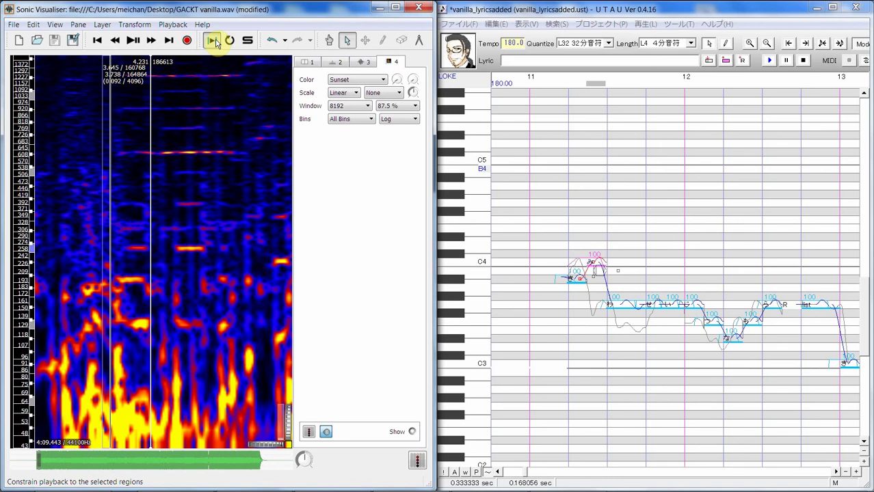
pyautogui.moveTo(130, 226); pyautogui.dragTo(265, 212)
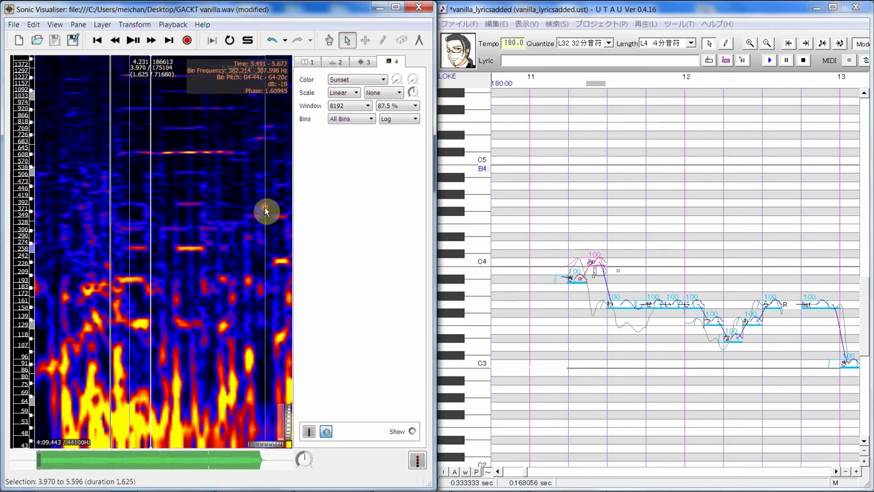
pyautogui.click(212, 39)
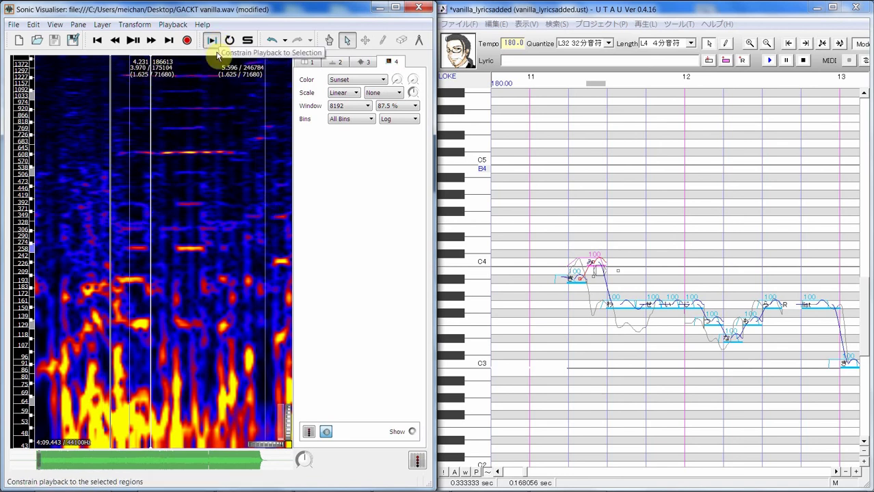
pyautogui.press('space')
pyautogui.press('space')
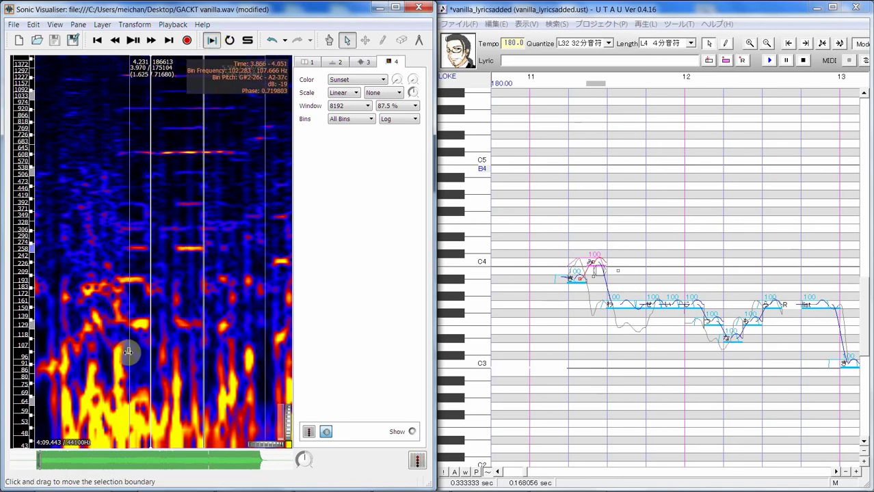
# - Select the passage from about 6.7 to 9.3 s in the spectrogram and play it
pyautogui.moveTo(39, 467); pyautogui.dragTo(42, 470)
pyautogui.scroll(-2, 173, 321)
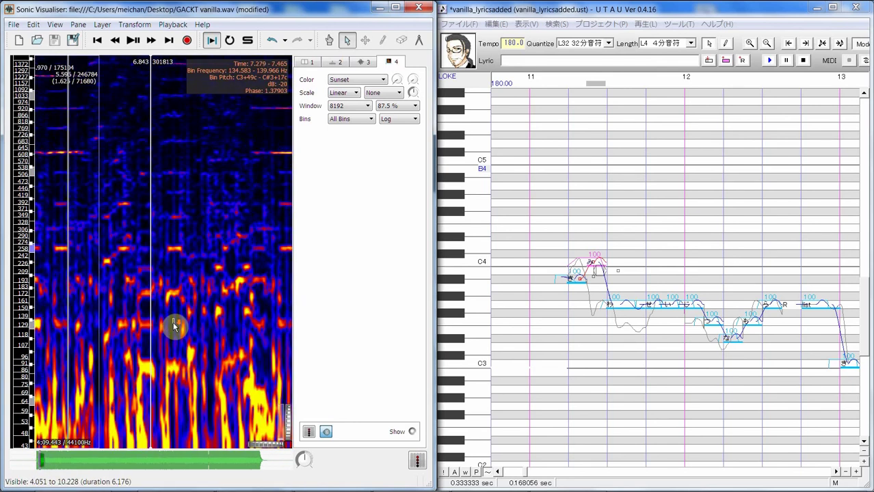
pyautogui.scroll(-2, 173, 321)
pyautogui.scroll(3, 173, 321)
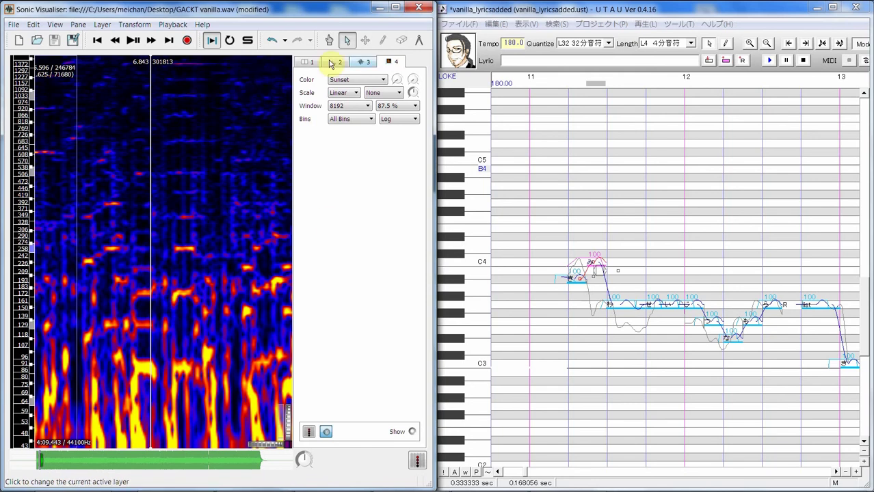
pyautogui.moveTo(147, 319); pyautogui.dragTo(112, 331)
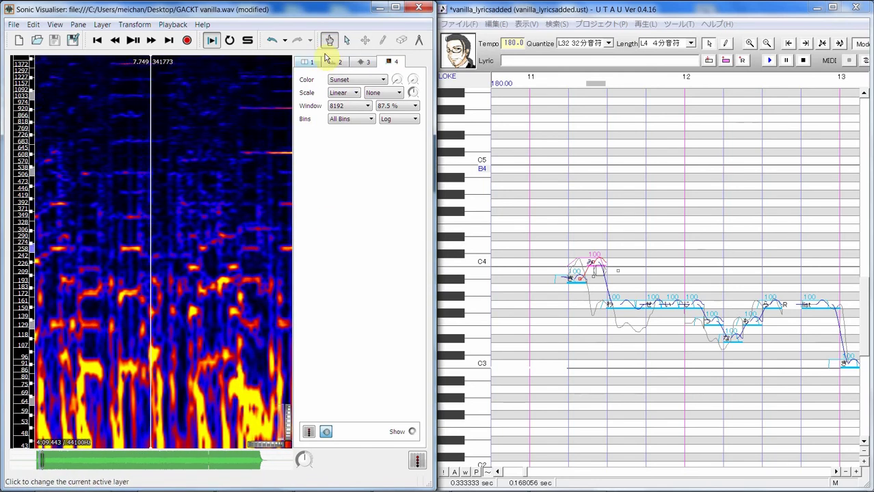
pyautogui.click(347, 41)
pyautogui.moveTo(87, 302); pyautogui.dragTo(238, 279)
pyautogui.press('space')
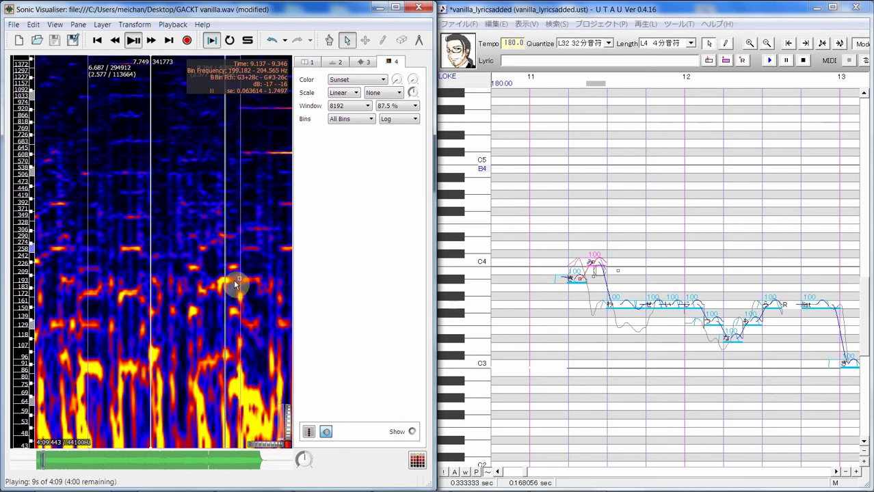
# - Select the passage from about 11.2 to 13.5 s and play the start of it
pyautogui.moveTo(41, 463); pyautogui.dragTo(46, 463)
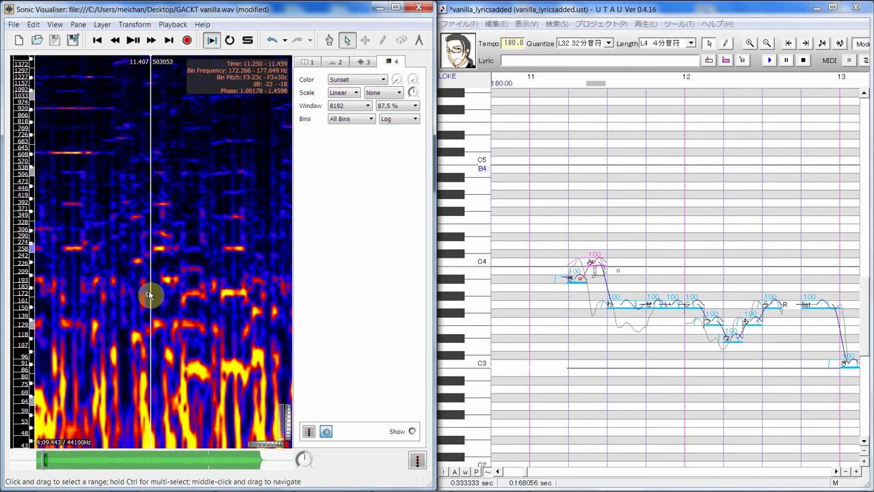
pyautogui.moveTo(142, 294); pyautogui.dragTo(226, 301)
pyautogui.press('space')
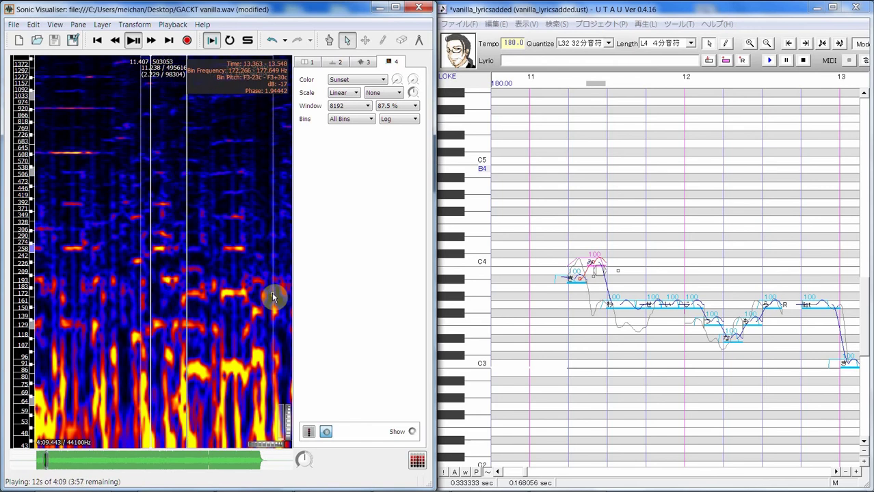
pyautogui.press('space')
# - Select the passage from about 13.6 to 16.1 s and play its beginning to find where the vocal enters
pyautogui.moveTo(43, 467); pyautogui.dragTo(45, 471)
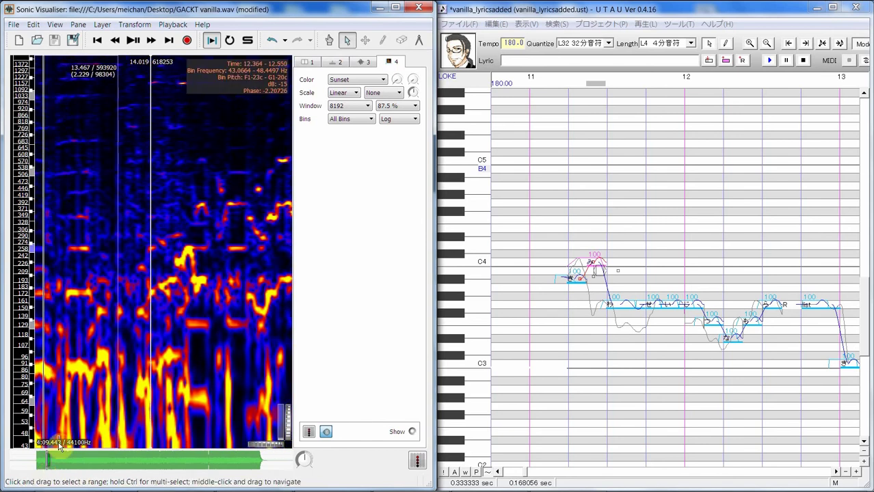
pyautogui.moveTo(127, 342); pyautogui.dragTo(273, 315)
pyautogui.press('s')
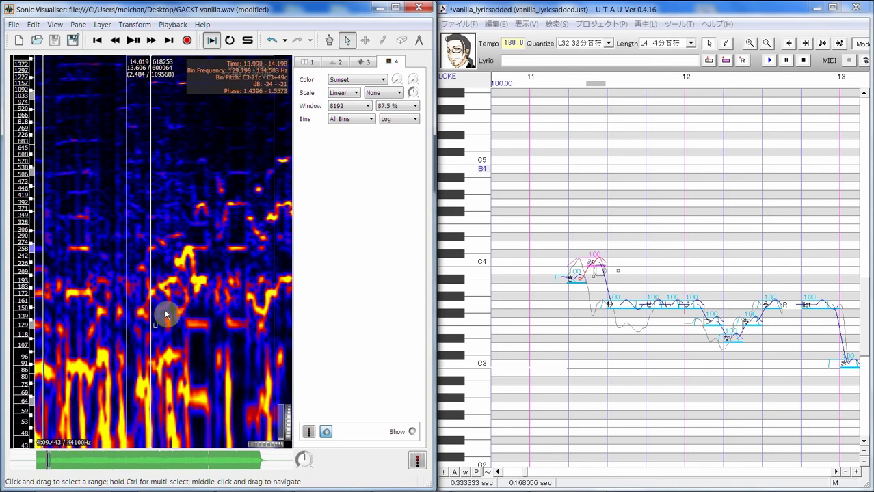
pyautogui.press('space')
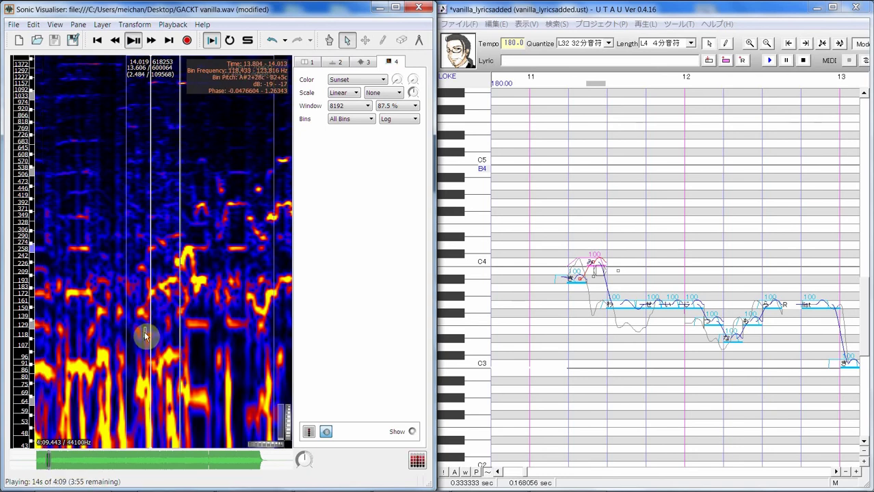
pyautogui.press('space')
# - Reselect the vocal phrase from about 14.3 to 16.2 s and play it
pyautogui.moveTo(170, 263); pyautogui.dragTo(275, 260)
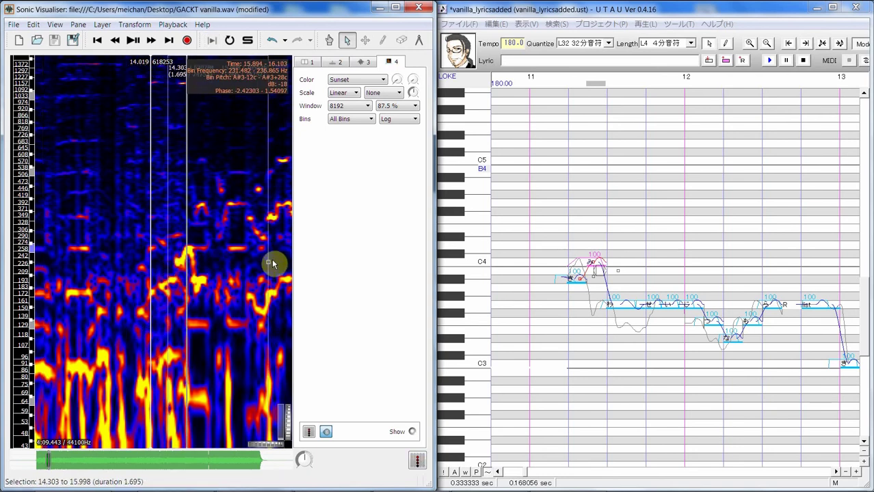
pyautogui.press('space')
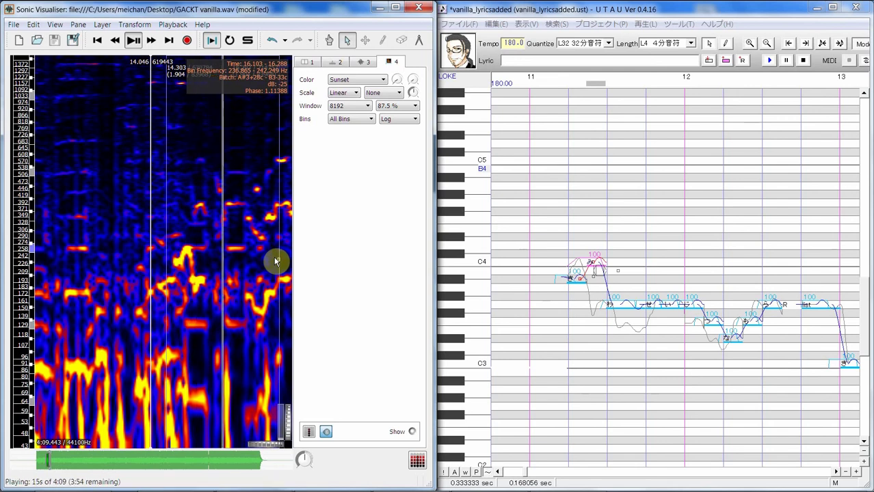
pyautogui.press('space')
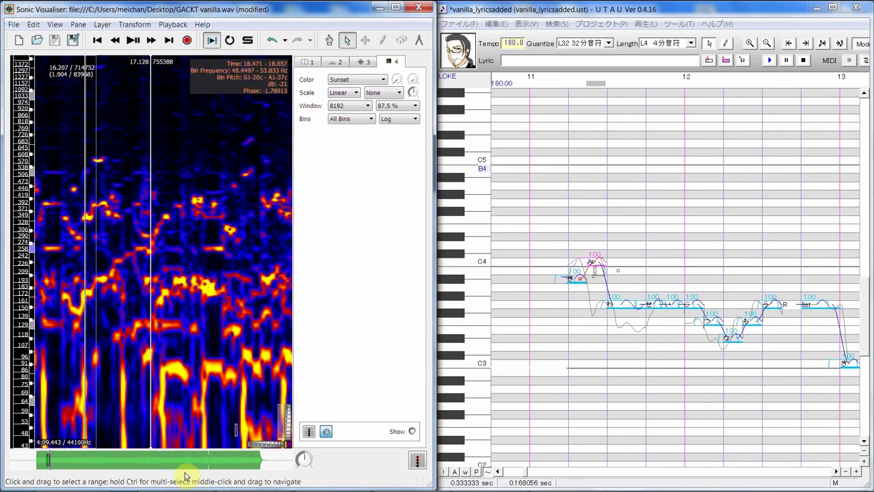
# - Return to the first vocal phrase and raise the spectrogram's threshold until the faint background noise is hidden
pyautogui.scroll(3, 197, 357)
pyautogui.scroll(2, 196, 357)
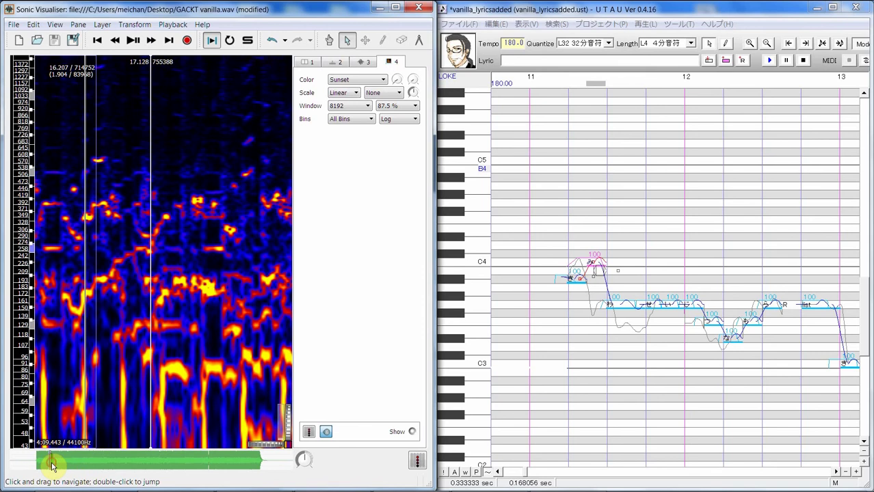
pyautogui.moveTo(52, 467); pyautogui.dragTo(49, 469)
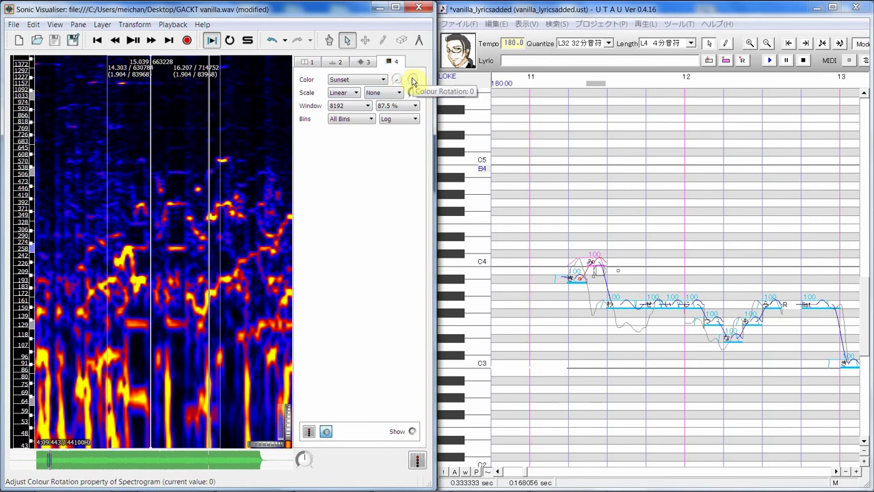
pyautogui.moveTo(412, 85); pyautogui.dragTo(410, 110)
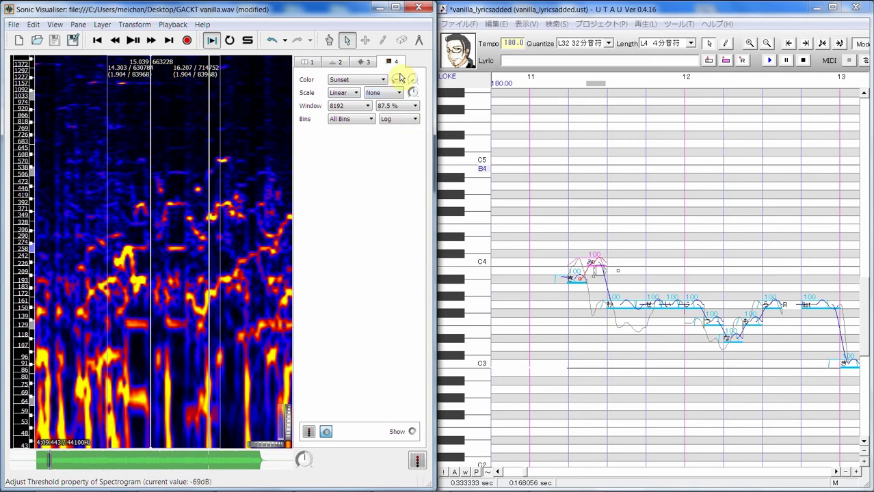
pyautogui.scroll(3, 402, 77)
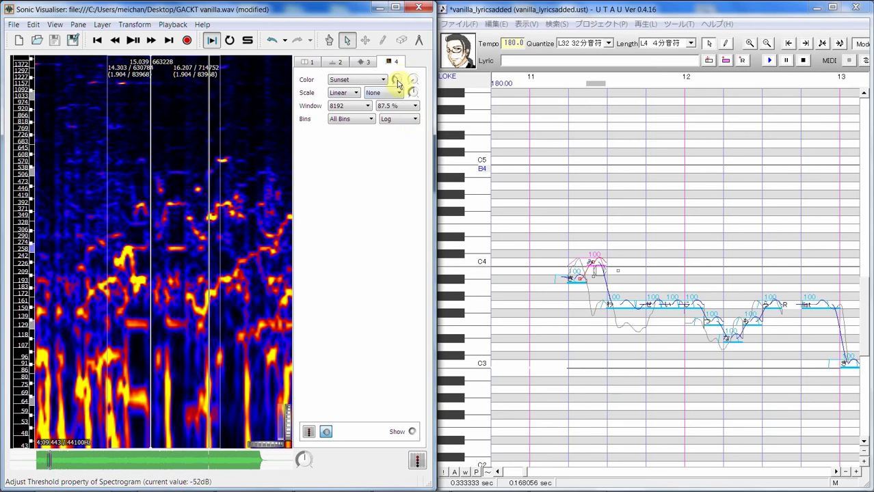
pyautogui.scroll(10, 404, 77)
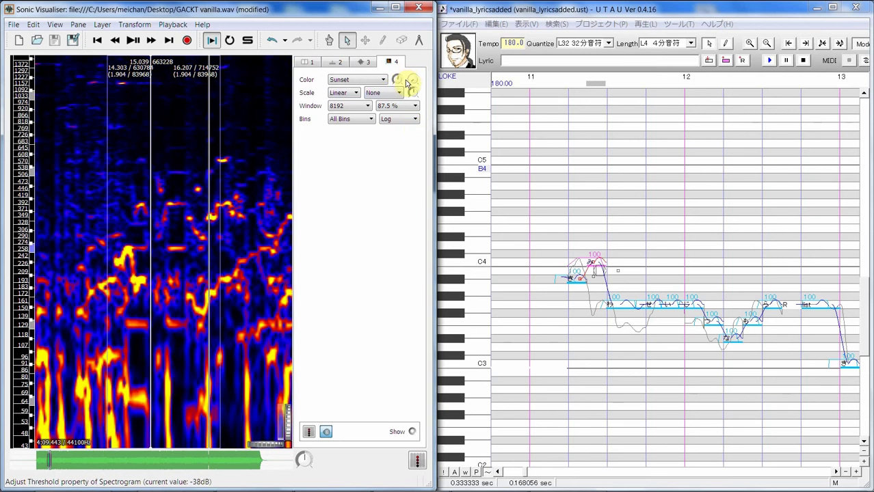
pyautogui.scroll(9, 411, 77)
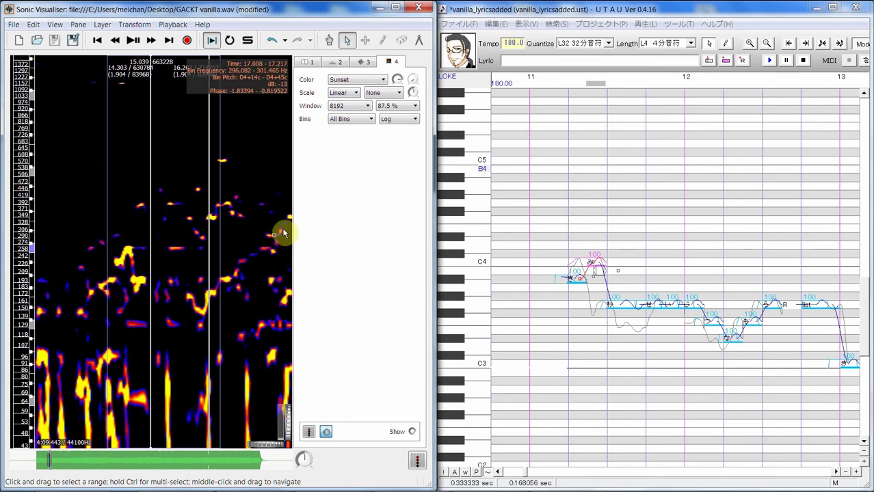
# - Change the spectrogram's color scheme to Cherry, keeping the scale at Linear and normalization at None
pyautogui.click(356, 79)
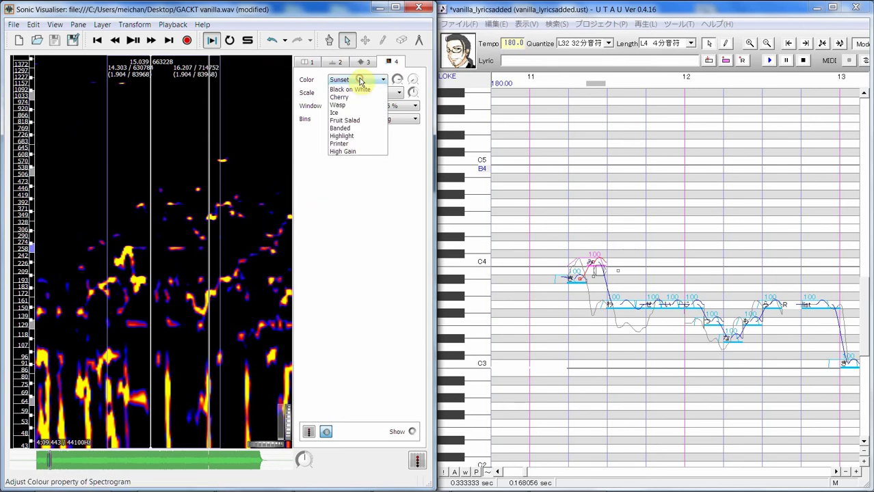
pyautogui.click(361, 121)
pyautogui.press('Down')
pyautogui.press('Down')
pyautogui.press('Down')
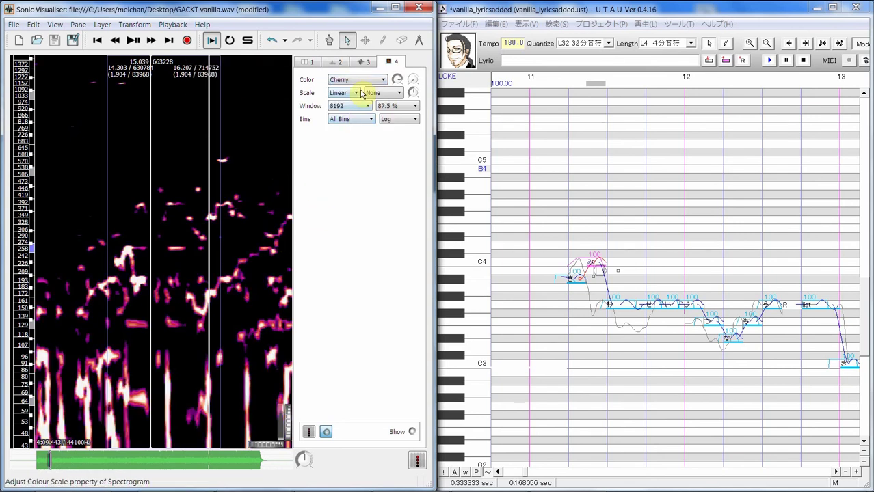
pyautogui.click(357, 93)
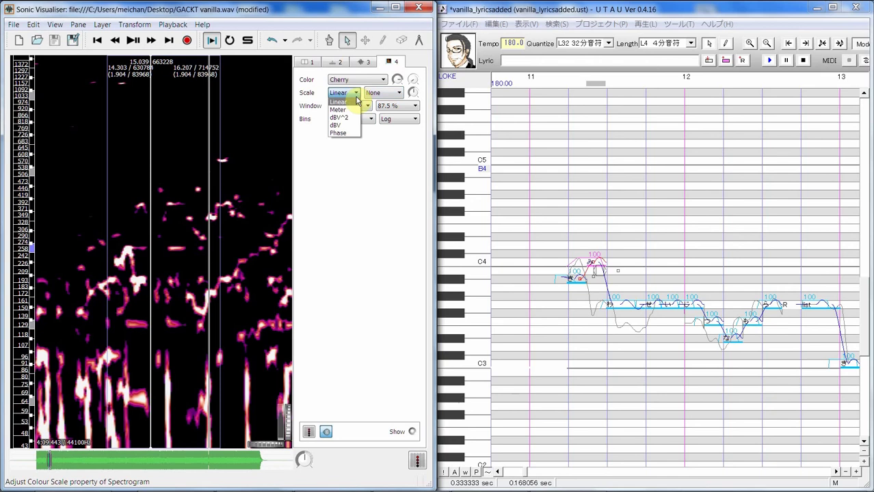
pyautogui.click(357, 101)
pyautogui.click(384, 93)
pyautogui.click(384, 99)
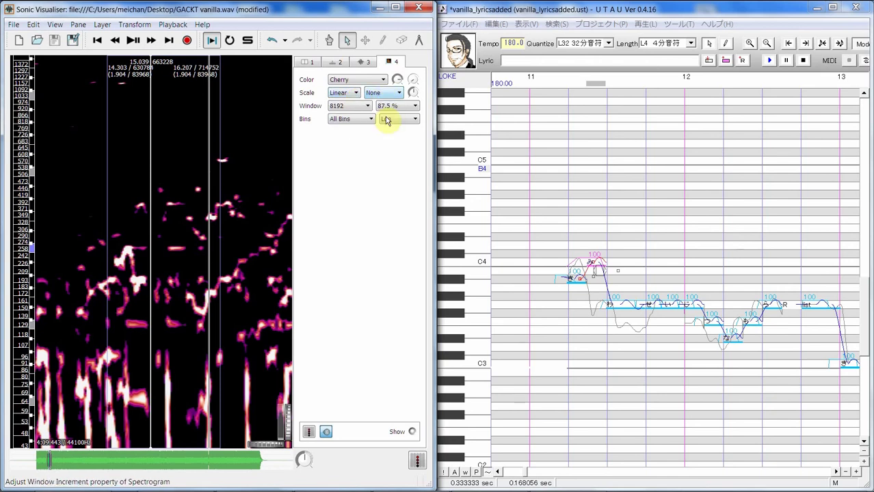
# - Try spectrogram window sizes of 4096, 256 and 16384, and restore the window size to 8192
pyautogui.click(362, 108)
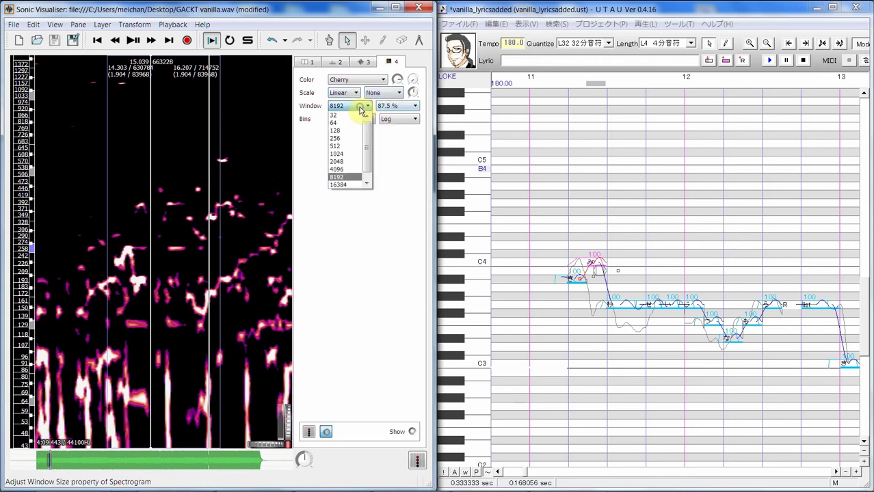
pyautogui.click(351, 172)
pyautogui.click(357, 107)
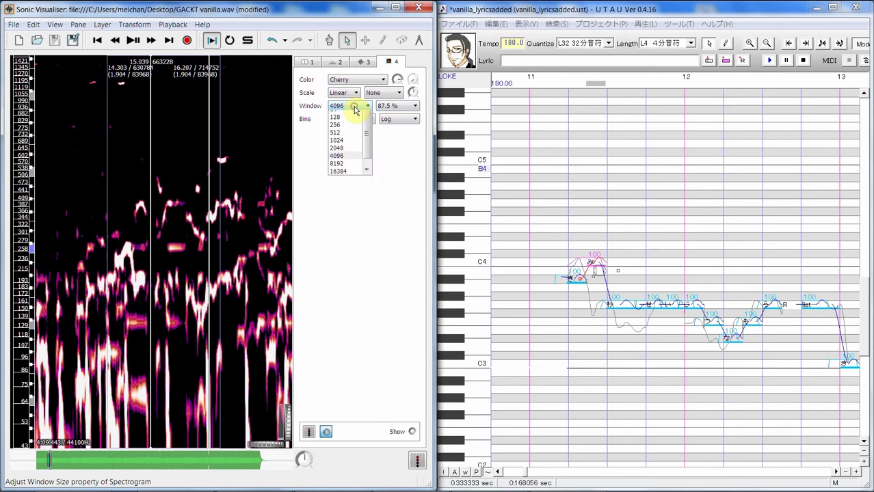
pyautogui.click(349, 139)
pyautogui.click(356, 108)
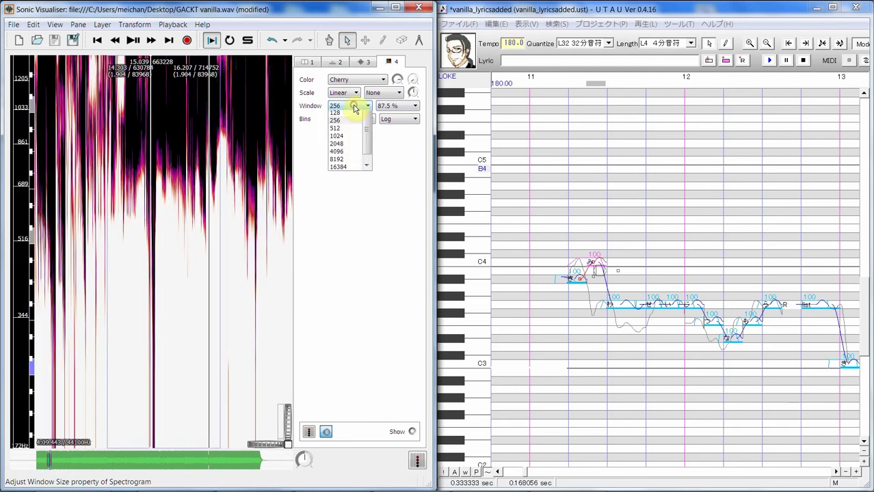
pyautogui.click(345, 186)
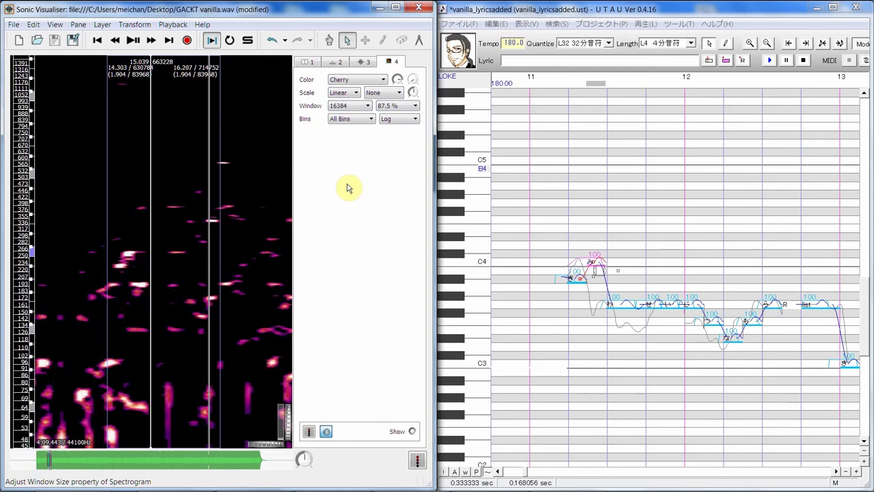
pyautogui.click(353, 108)
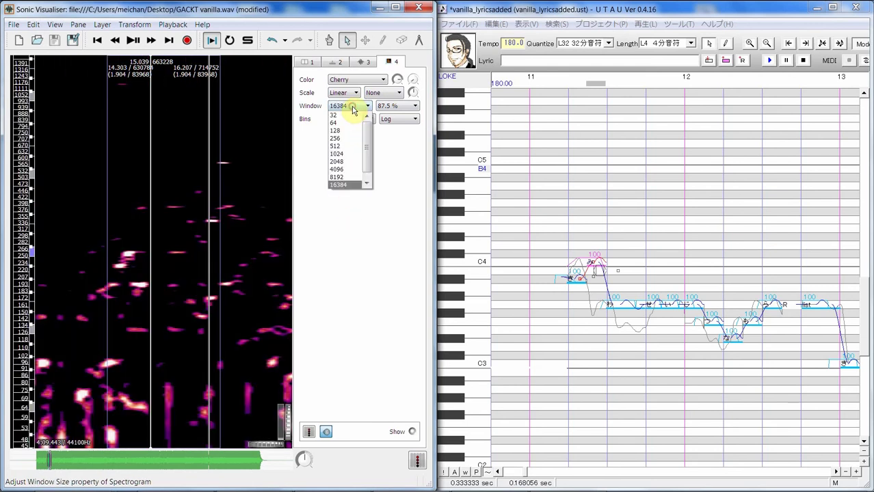
pyautogui.click(350, 177)
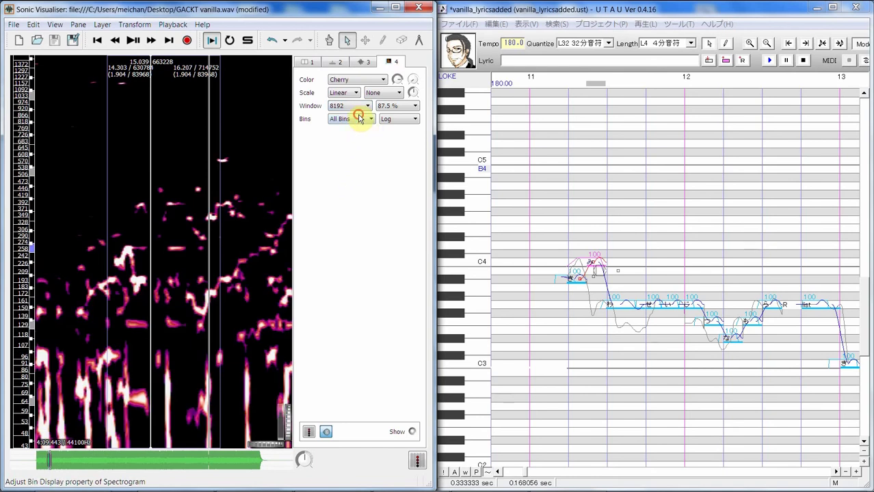
# - Try the Peak Bins display for the spectrogram with the threshold adjusted to -12 dB
pyautogui.click(358, 137)
pyautogui.click(359, 122)
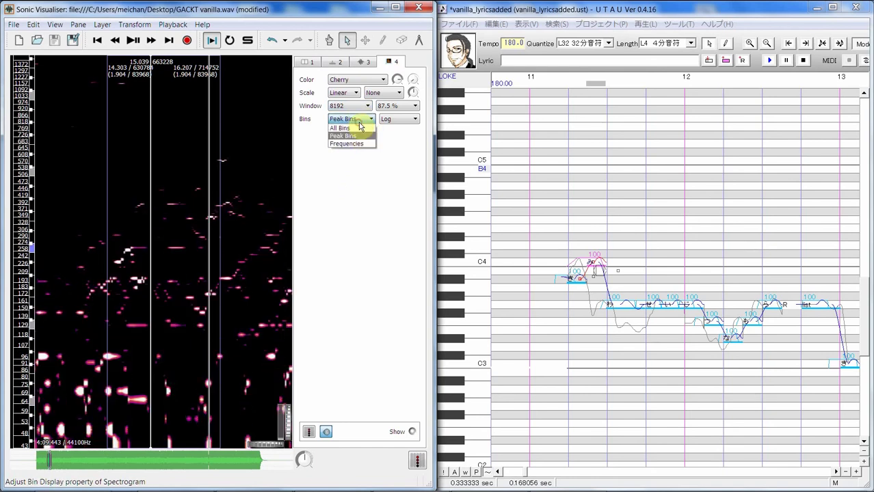
pyautogui.click(402, 77)
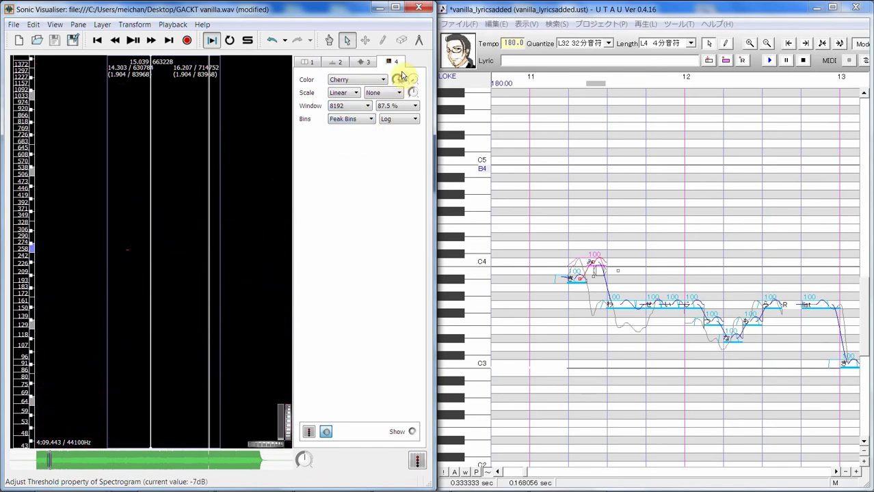
pyautogui.moveTo(398, 82)
pyautogui.mouseDown()
pyautogui.moveTo(398, 90)
pyautogui.moveTo(402, 80)
pyautogui.mouseUp()
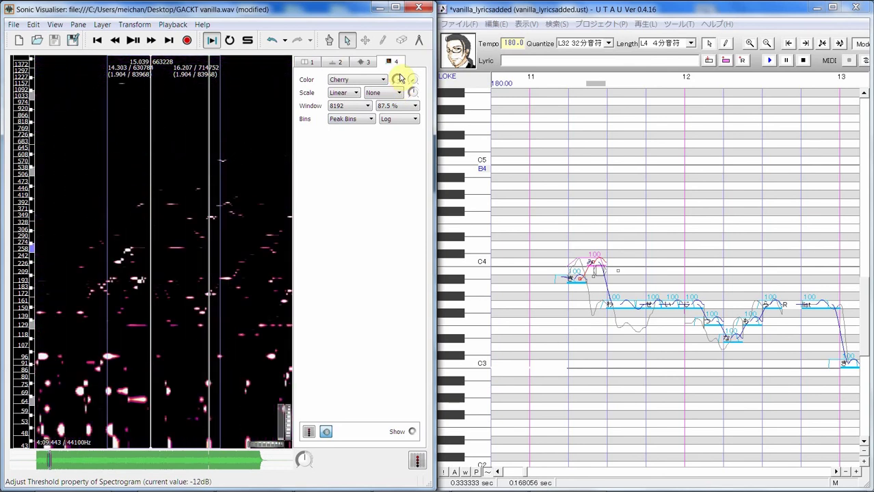
# - Switch the spectrogram's bin display to Frequencies and set the threshold to -28 dB
pyautogui.click(349, 119)
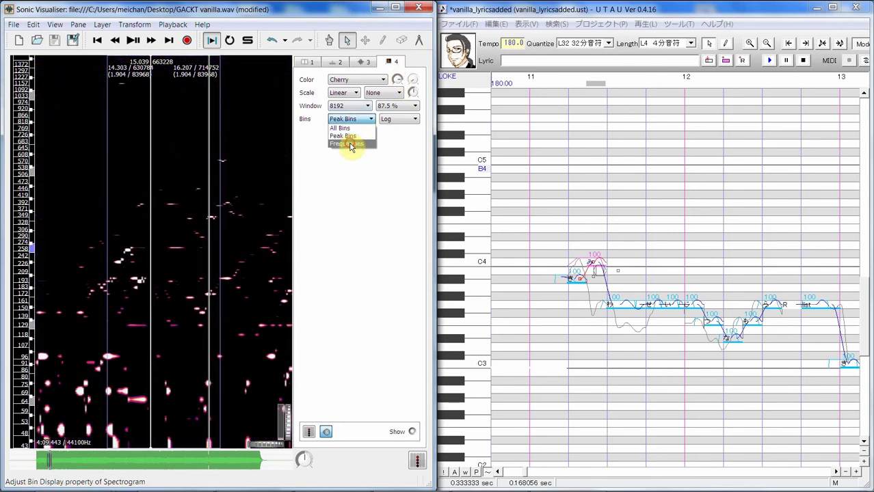
pyautogui.click(350, 144)
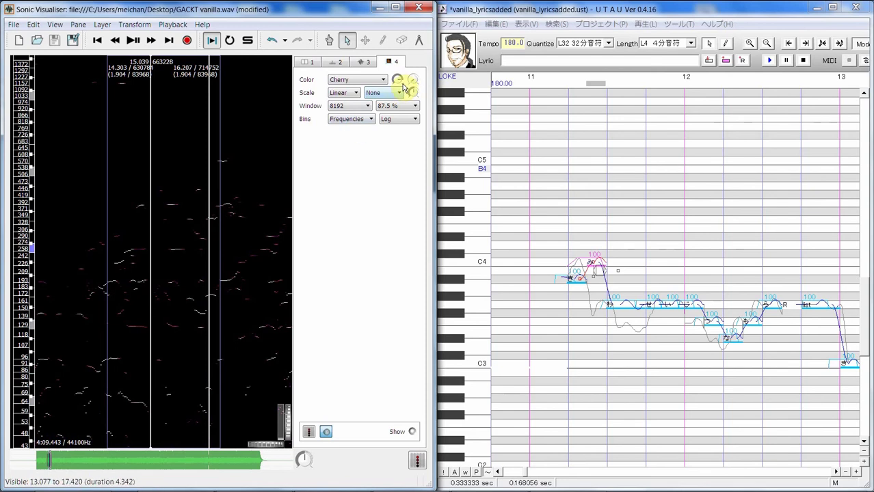
pyautogui.moveTo(396, 88)
pyautogui.mouseDown()
pyautogui.moveTo(393, 98)
pyautogui.moveTo(395, 88)
pyautogui.mouseUp()
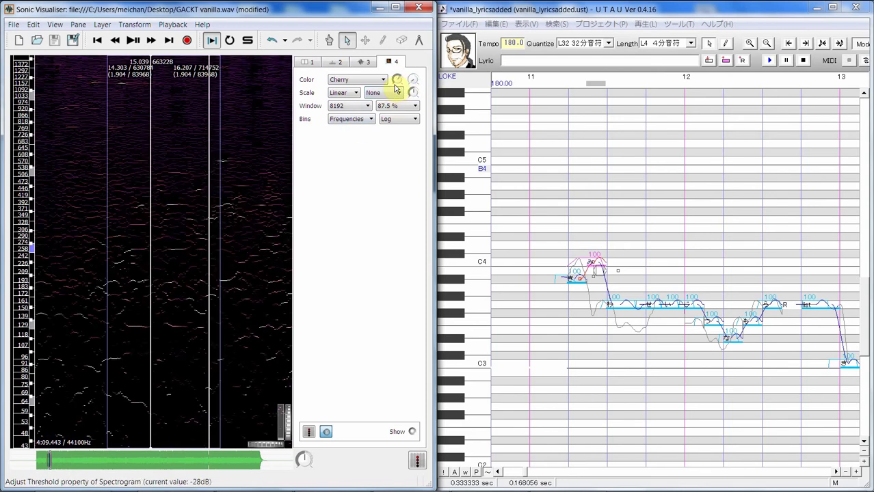
# - Set the spectrogram's bin display to All Bins and adjust its gain and threshold
pyautogui.click(356, 119)
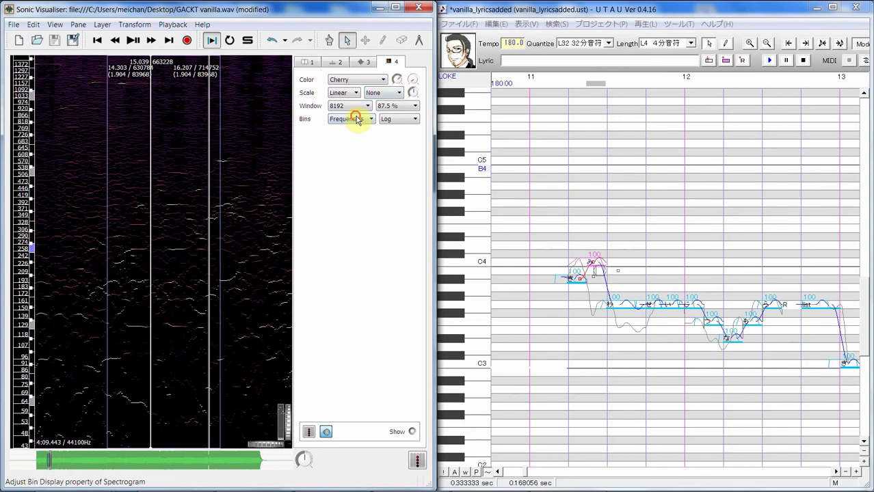
pyautogui.click(356, 119)
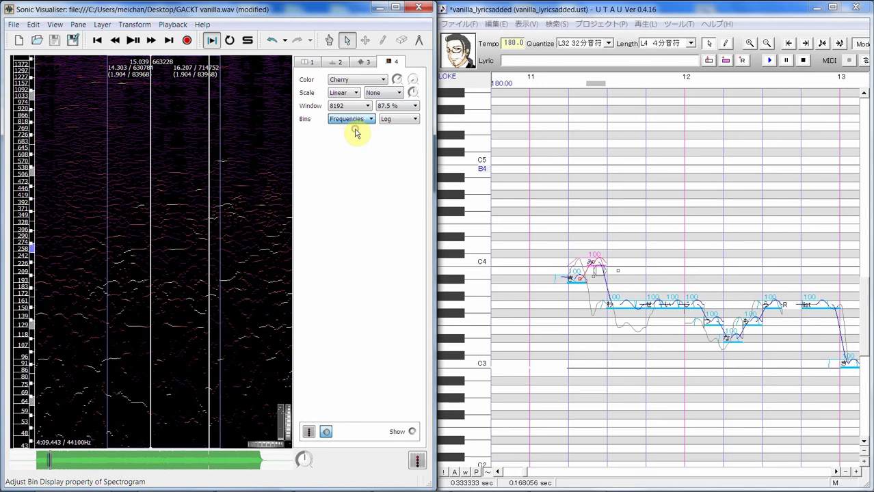
pyautogui.click(356, 132)
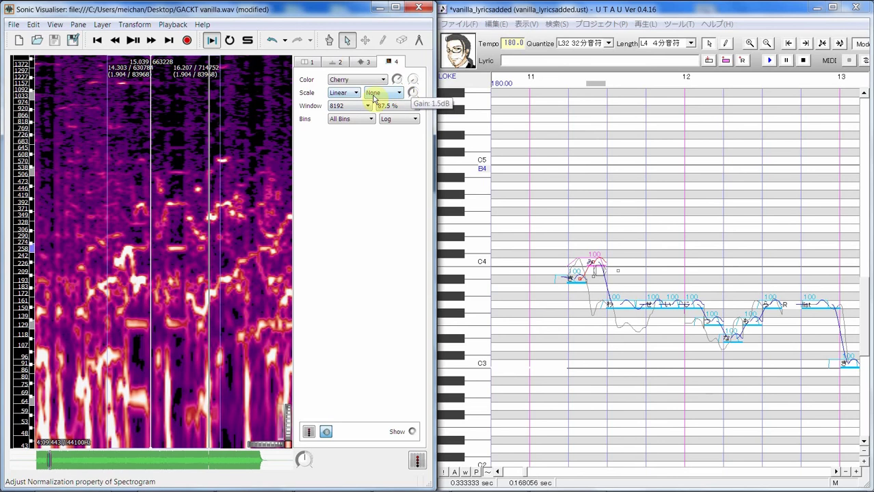
pyautogui.click(352, 96)
pyautogui.click(352, 100)
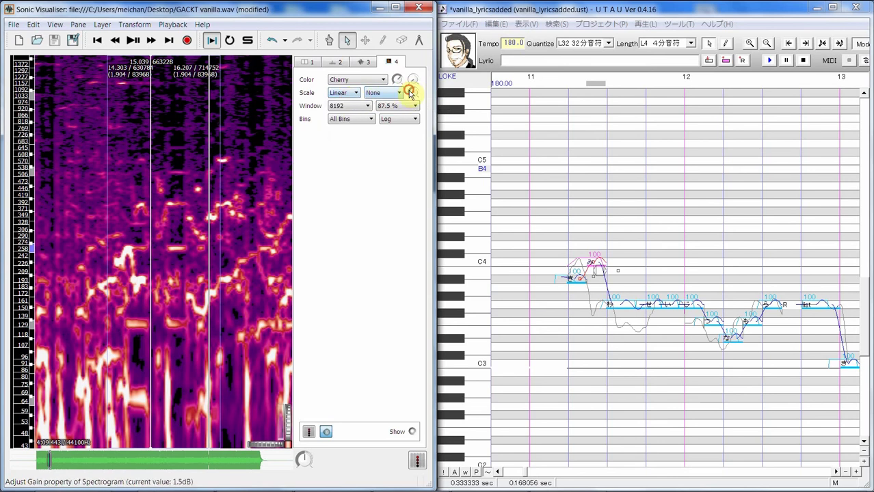
pyautogui.moveTo(408, 89)
pyautogui.mouseDown()
pyautogui.moveTo(411, 106)
pyautogui.moveTo(412, 89)
pyautogui.moveTo(396, 83)
pyautogui.moveTo(396, 90)
pyautogui.mouseUp()
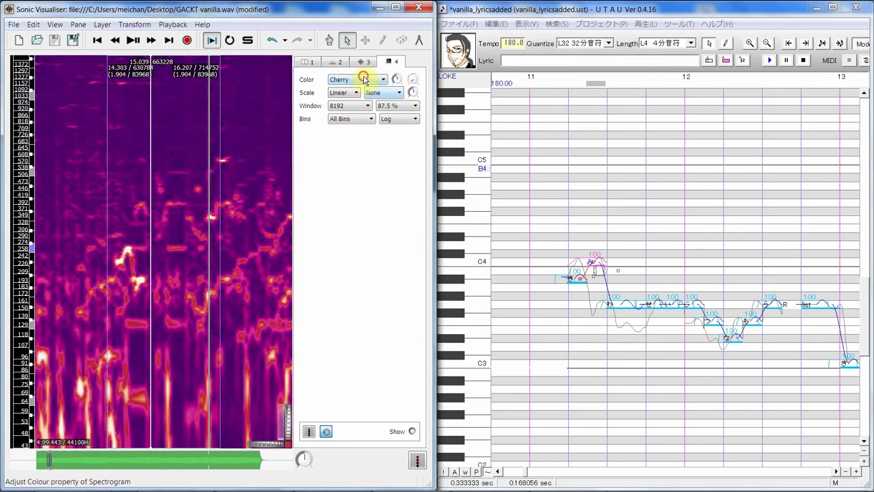
# - Try the Banded and Fruit Salad color schemes for the spectrogram, and set the color to Sunset
pyautogui.click(364, 80)
pyautogui.click(361, 151)
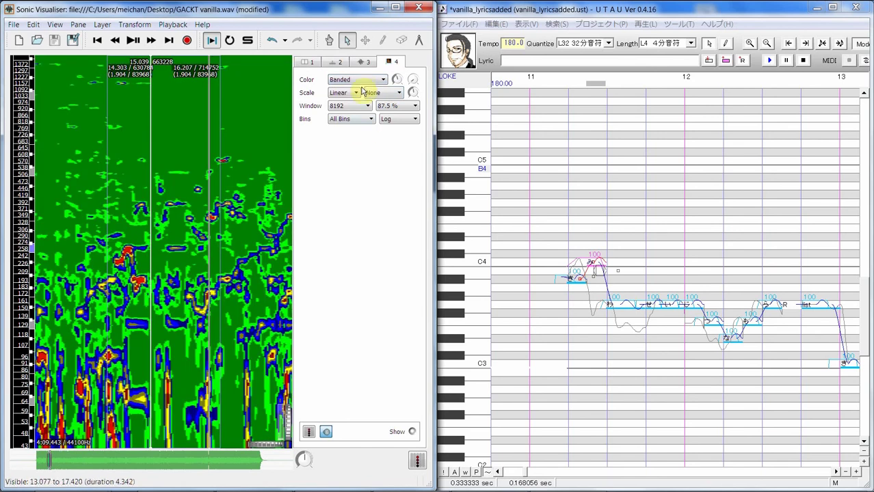
pyautogui.click(363, 80)
pyautogui.click(362, 142)
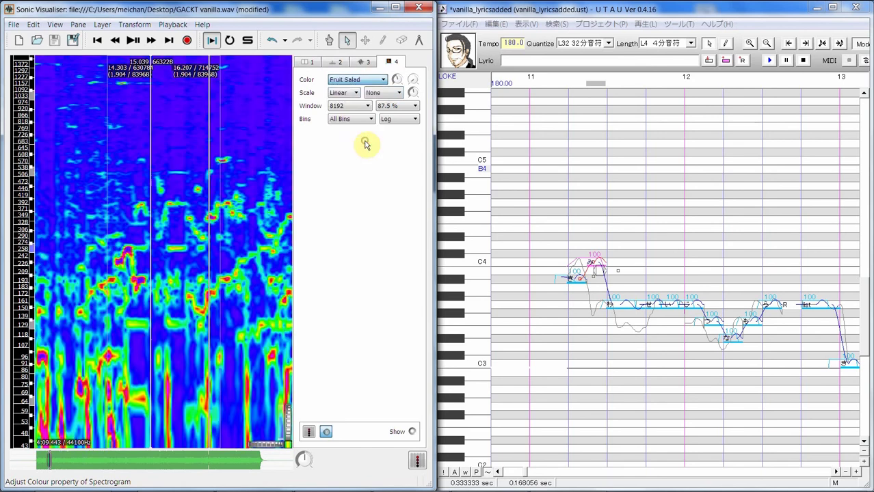
pyautogui.click(357, 82)
pyautogui.click(361, 85)
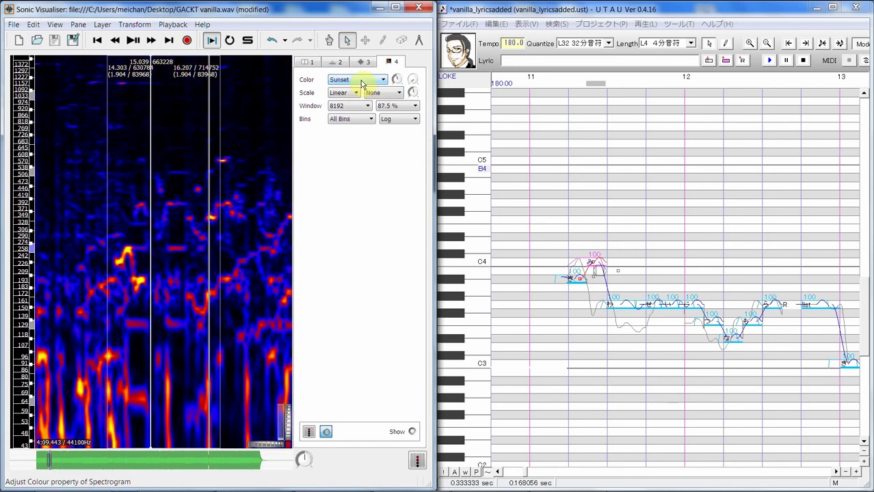
# - Play back the original song's passage around 15 seconds while following the vocal line on the spectrogram
pyautogui.scroll(2, 156, 214)
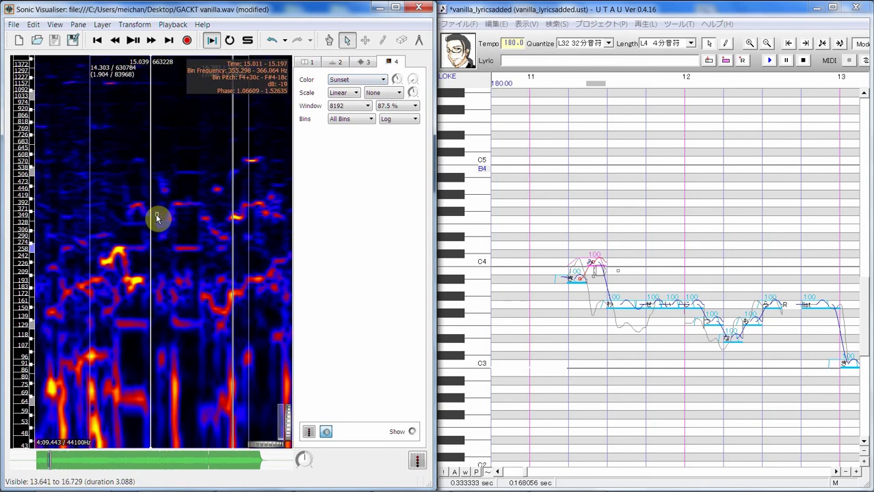
pyautogui.press('space')
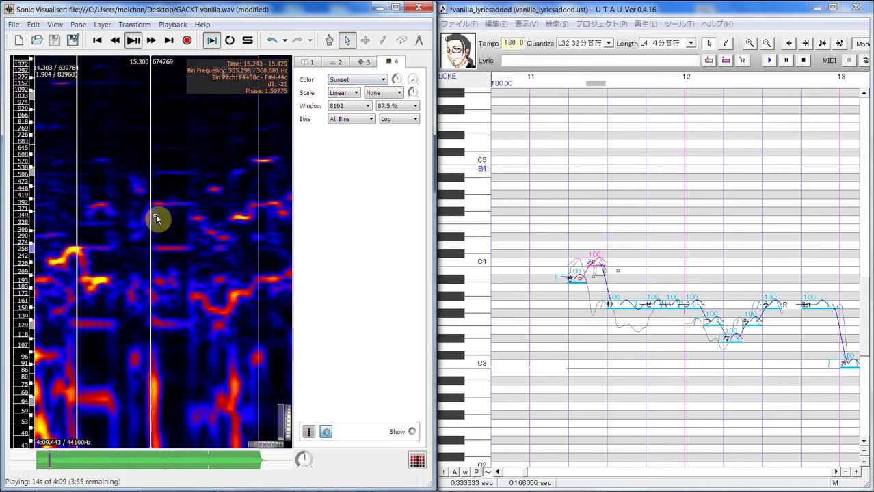
pyautogui.press('space')
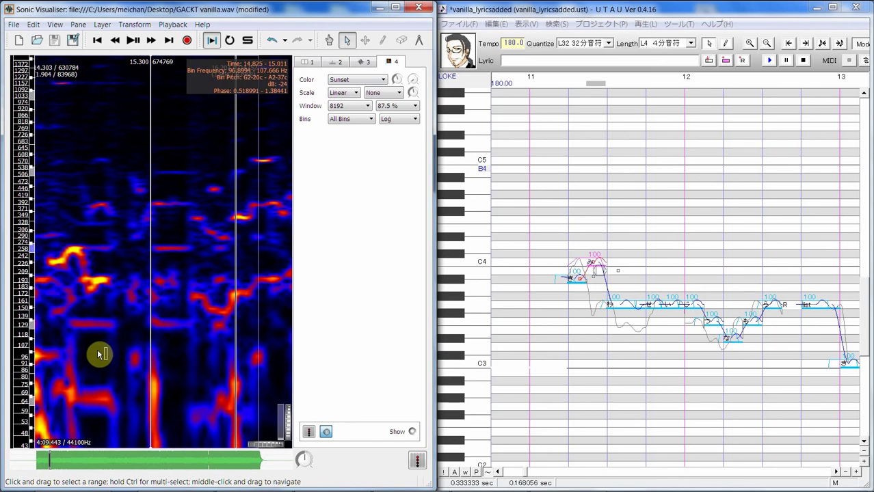
# - Examine the course of the vocal line on the spectrogram between about 15 and 18 seconds with the Navigate tool
pyautogui.click(331, 41)
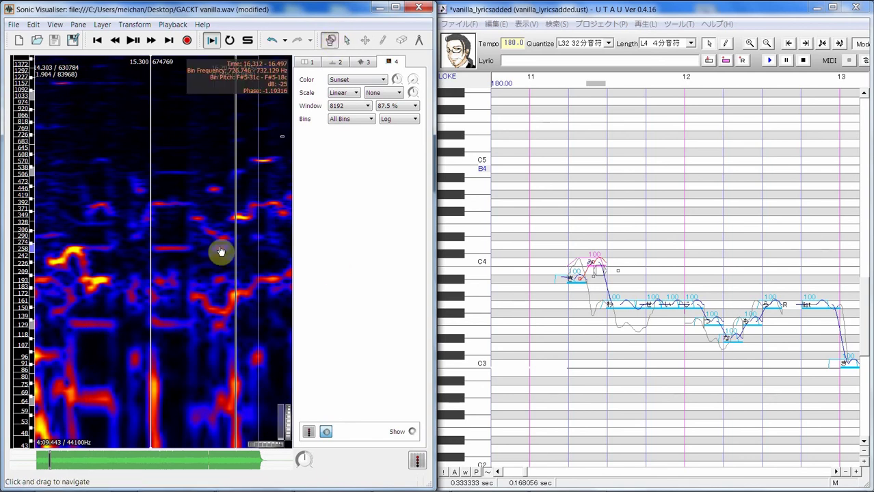
pyautogui.moveTo(124, 307); pyautogui.dragTo(151, 311)
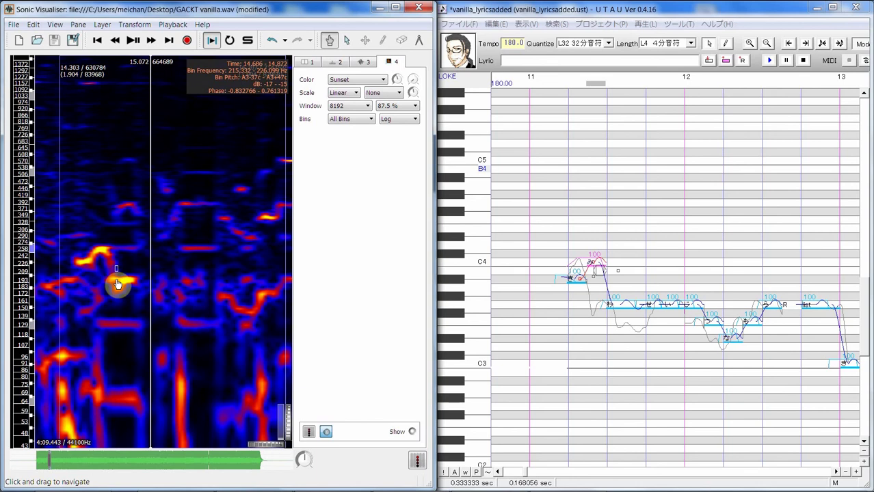
pyautogui.moveTo(227, 286); pyautogui.dragTo(29, 293)
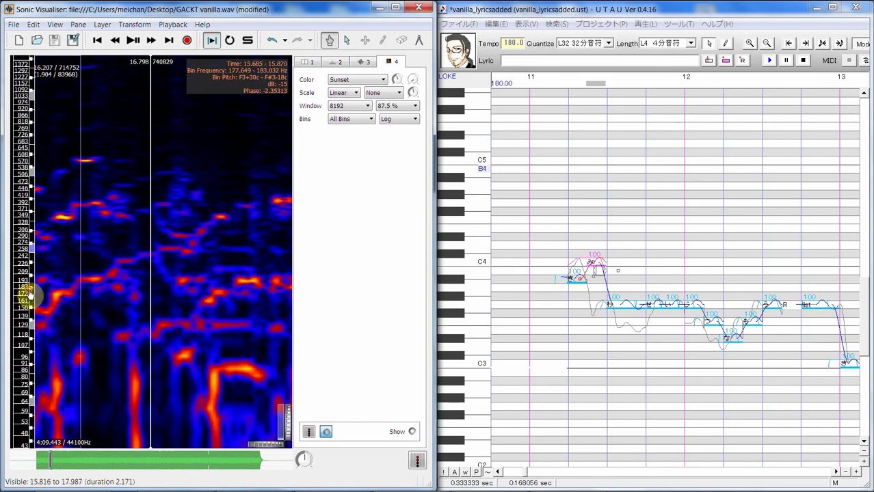
pyautogui.moveTo(162, 296); pyautogui.dragTo(109, 298)
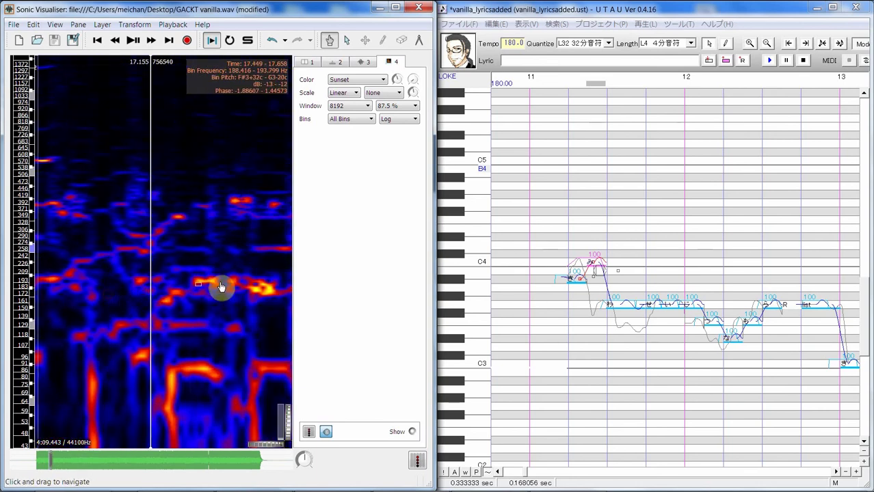
pyautogui.moveTo(220, 286); pyautogui.dragTo(150, 285)
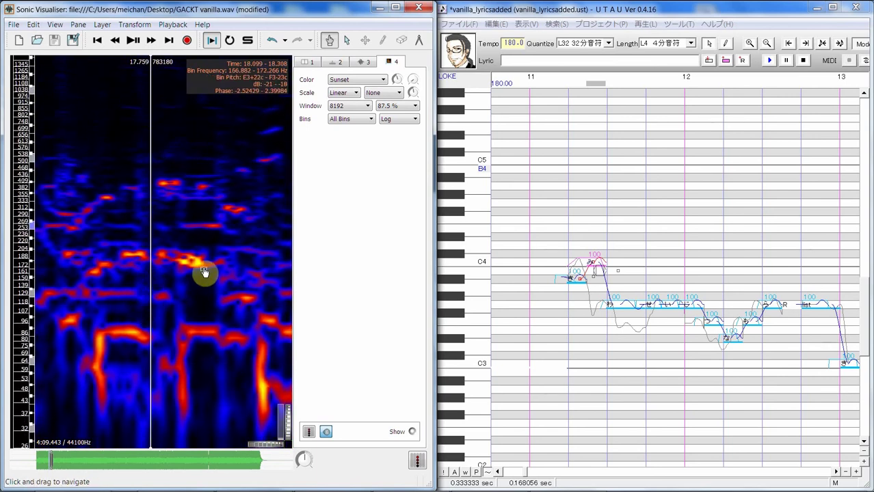
pyautogui.moveTo(202, 273); pyautogui.dragTo(283, 292)
pyautogui.moveTo(140, 293); pyautogui.dragTo(271, 281)
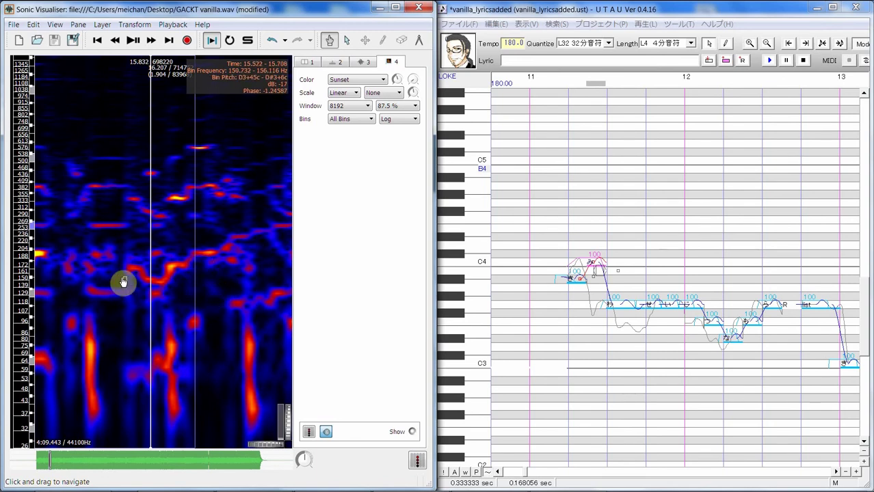
pyautogui.moveTo(125, 299); pyautogui.dragTo(233, 224)
# - Select and play the passages of about one second starting near 15.5 and 14.3 seconds to identify their vocal lines
pyautogui.click(347, 40)
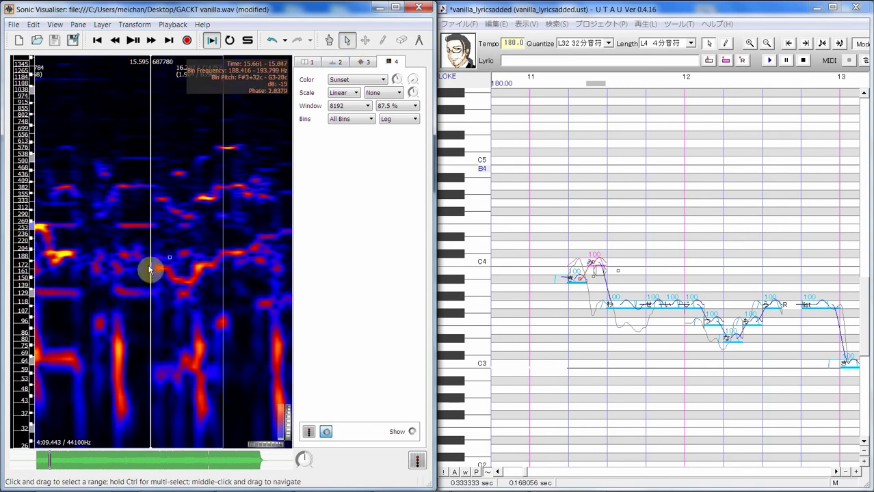
pyautogui.moveTo(140, 268); pyautogui.dragTo(251, 250)
pyautogui.press('space')
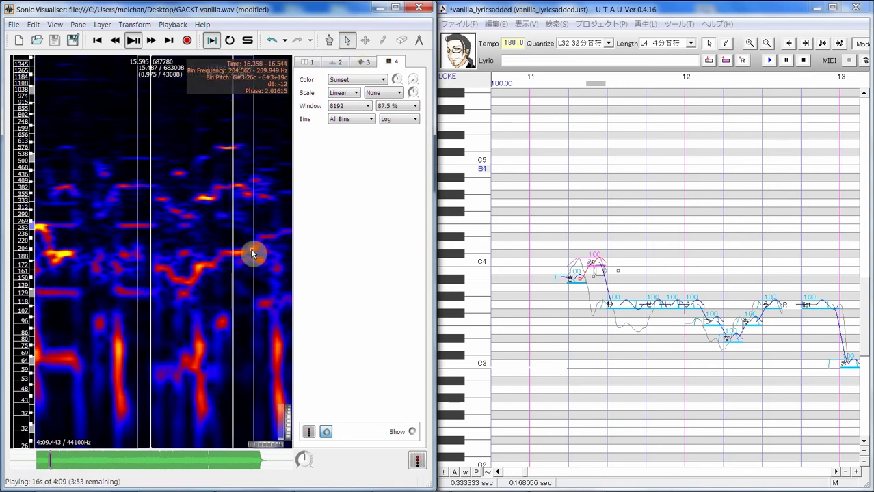
pyautogui.moveTo(108, 338); pyautogui.dragTo(247, 332)
pyautogui.moveTo(132, 266); pyautogui.dragTo(245, 273)
pyautogui.press('space')
pyautogui.press('space')
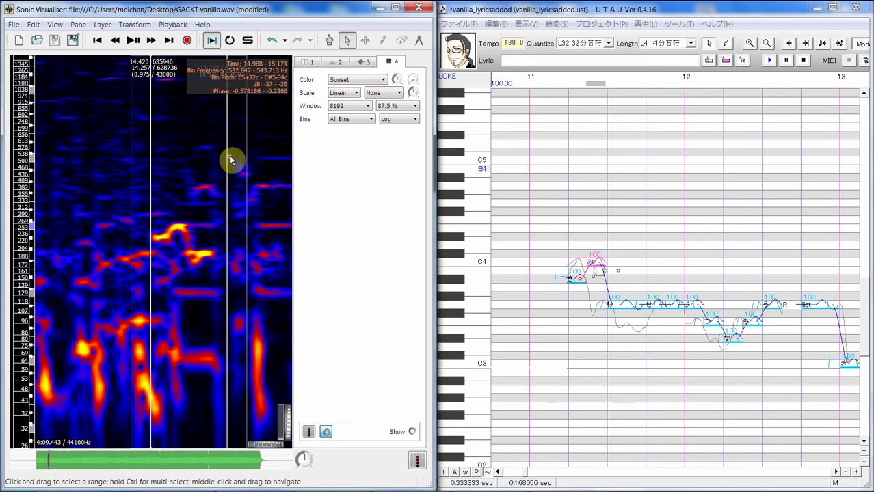
# - Add a new notes layer over the spectrogram and set its color to Black
pyautogui.click(106, 27)
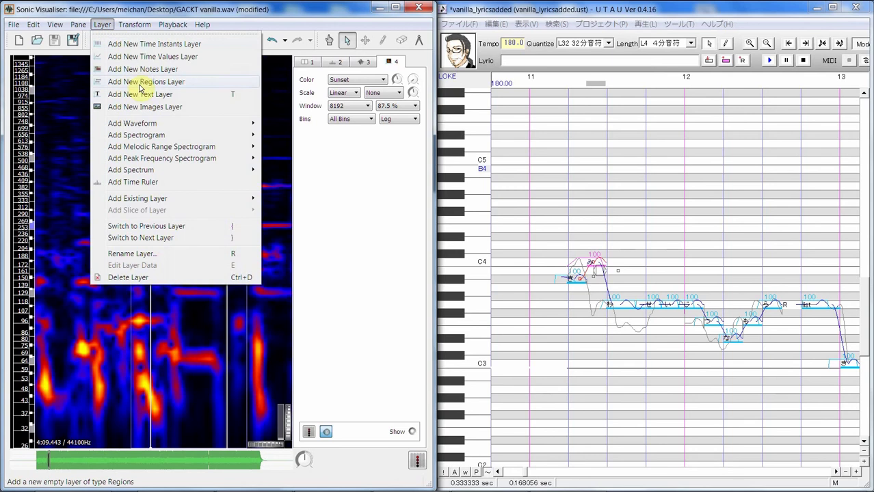
pyautogui.click(150, 74)
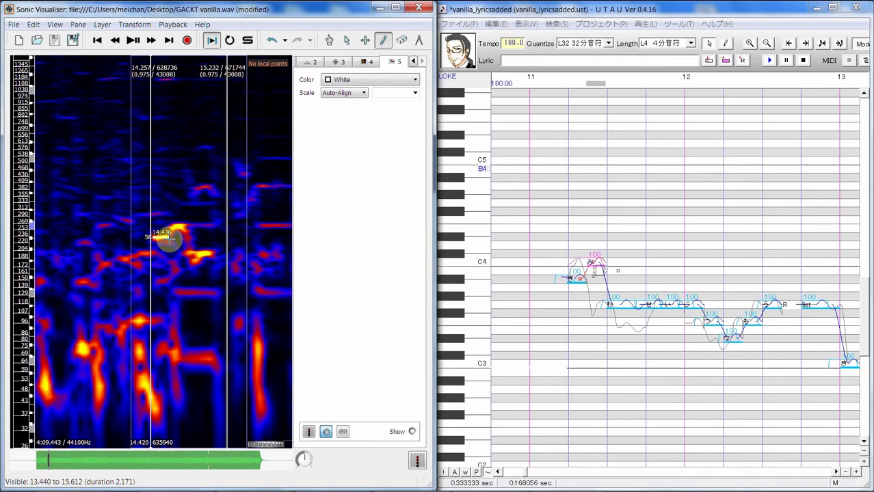
pyautogui.click(356, 80)
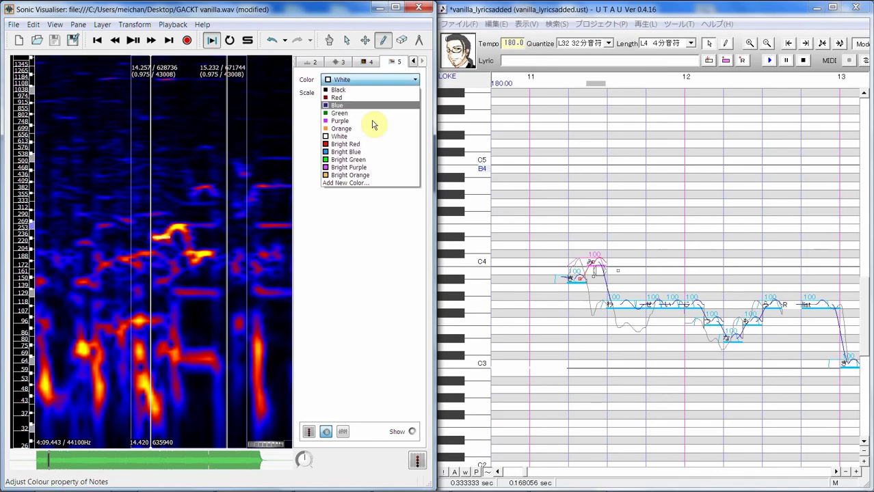
pyautogui.click(365, 90)
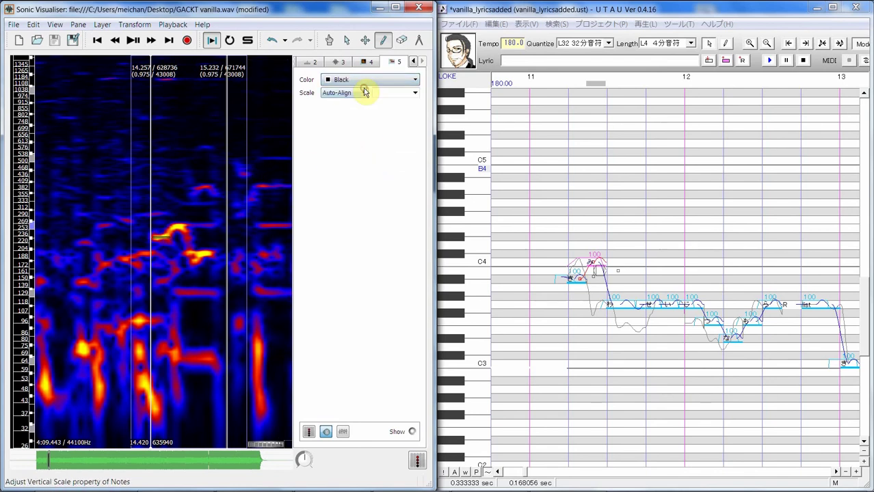
# - Try Bright Red, Bright Purple and Bright Orange as the notes layer's color, and restore it to Black
pyautogui.click(371, 81)
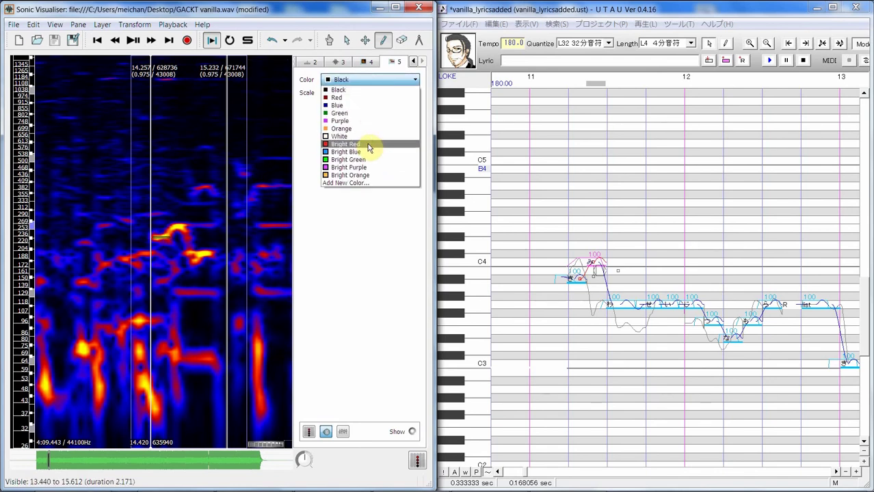
pyautogui.click(368, 144)
pyautogui.click(361, 79)
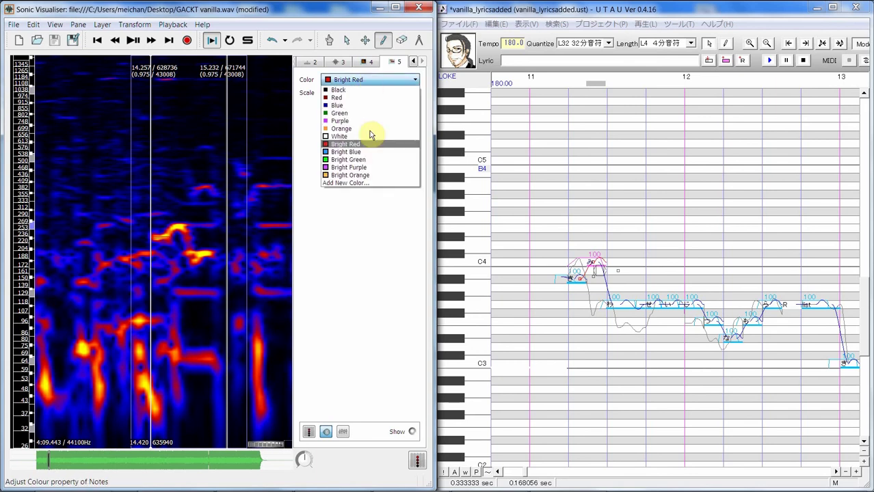
pyautogui.click(372, 171)
pyautogui.click(358, 80)
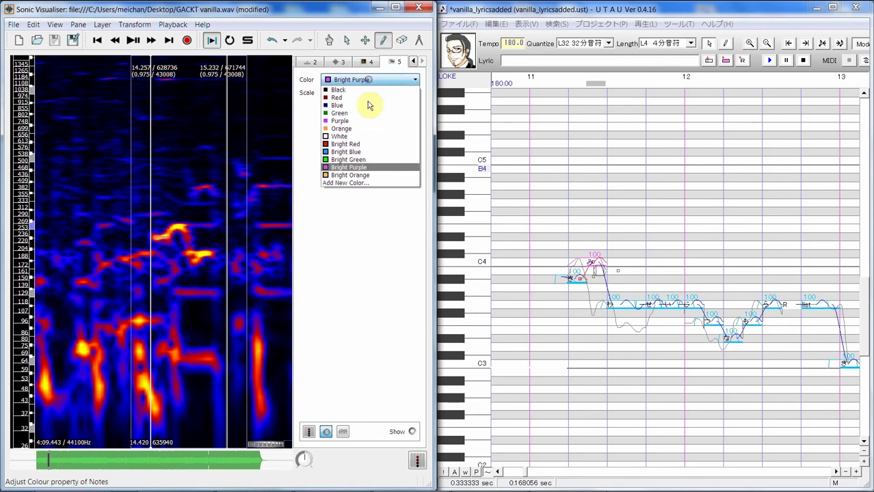
pyautogui.click(371, 177)
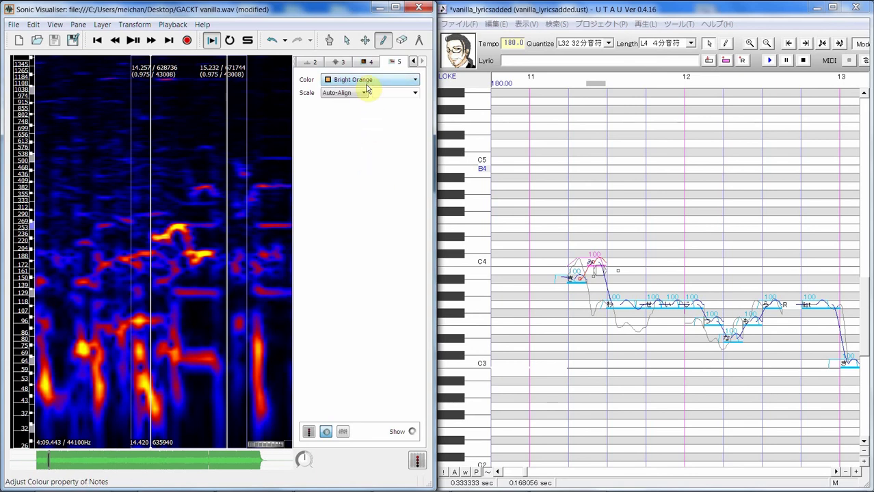
pyautogui.click(372, 86)
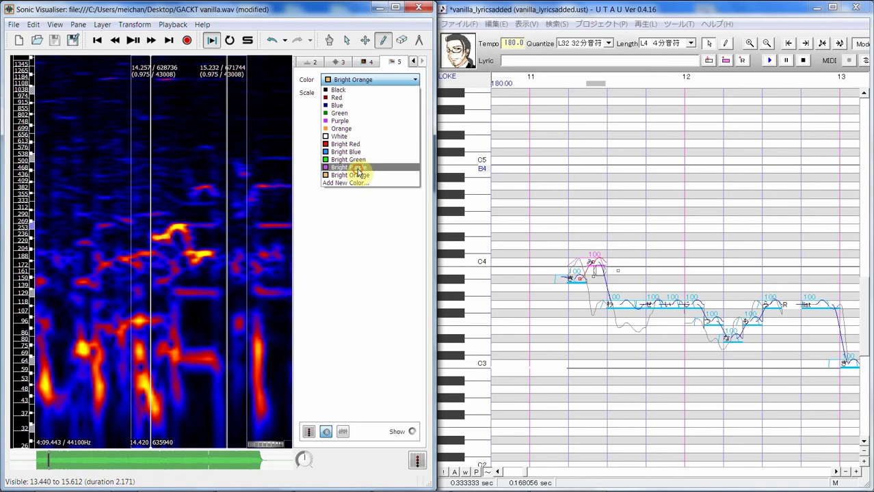
pyautogui.click(360, 173)
pyautogui.click(361, 83)
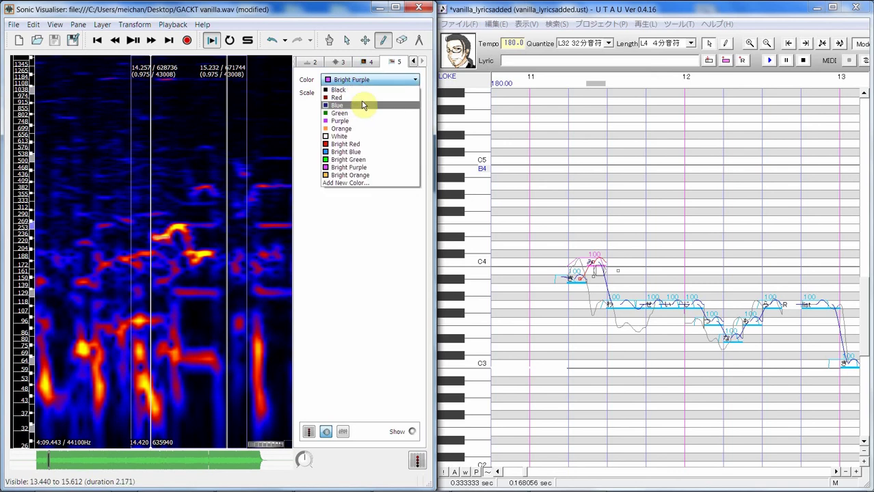
pyautogui.click(360, 91)
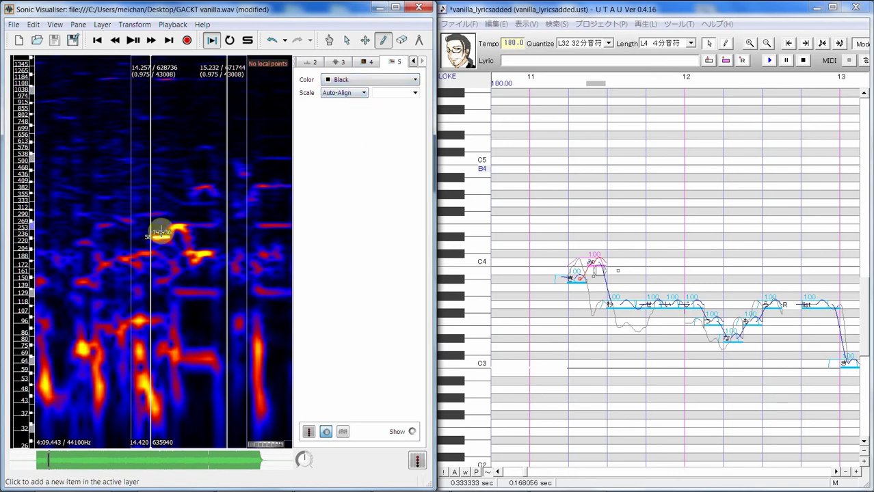
# - Place notes on the bright vocal line in the notes layer, at its start near 14.4 seconds and at its following peak
pyautogui.click(163, 238)
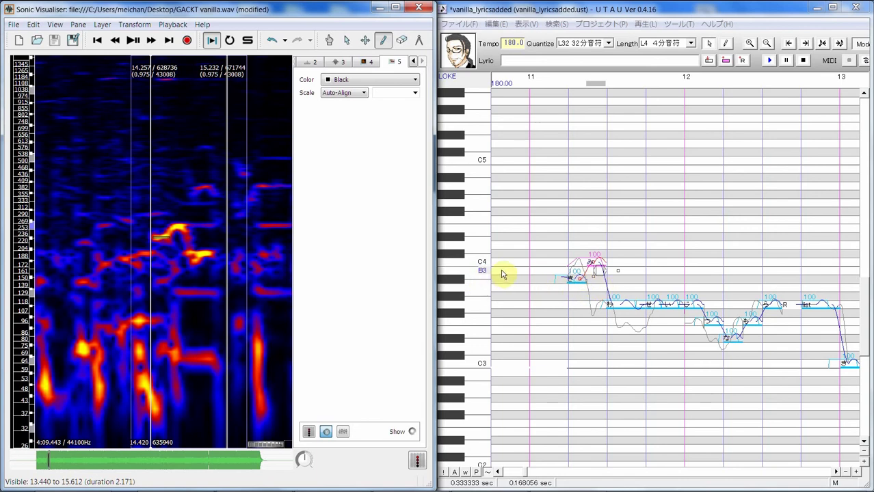
pyautogui.click(178, 225)
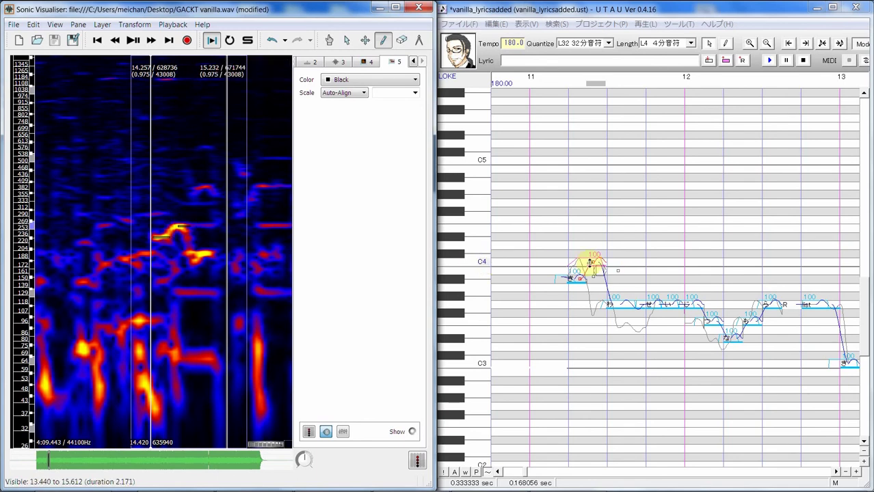
pyautogui.scroll(3, 216, 205)
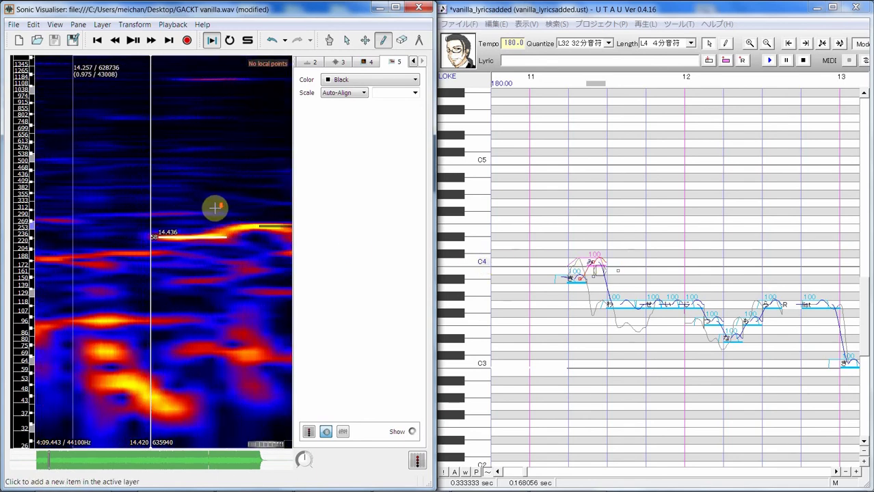
pyautogui.scroll(-3, 215, 208)
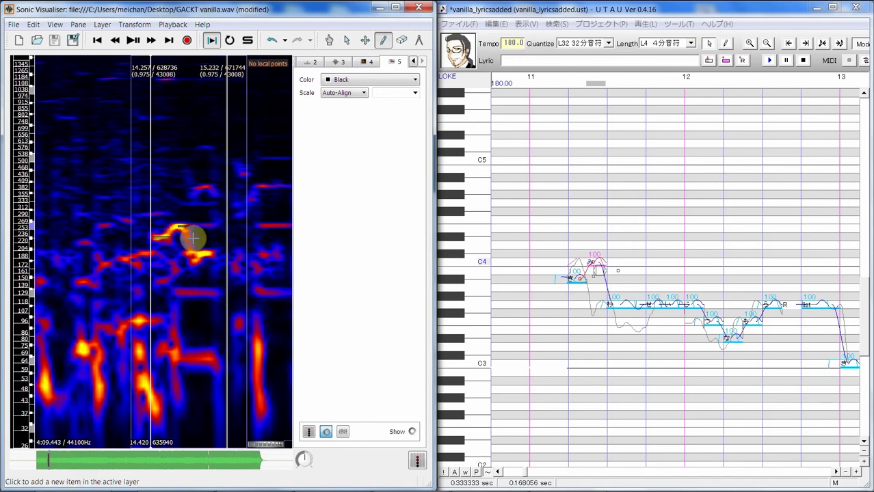
# - Select and play the vocal passage from 14.402 to 14.648 seconds, and select the range from 14.436 to 14.762 seconds
pyautogui.scroll(1, 174, 221)
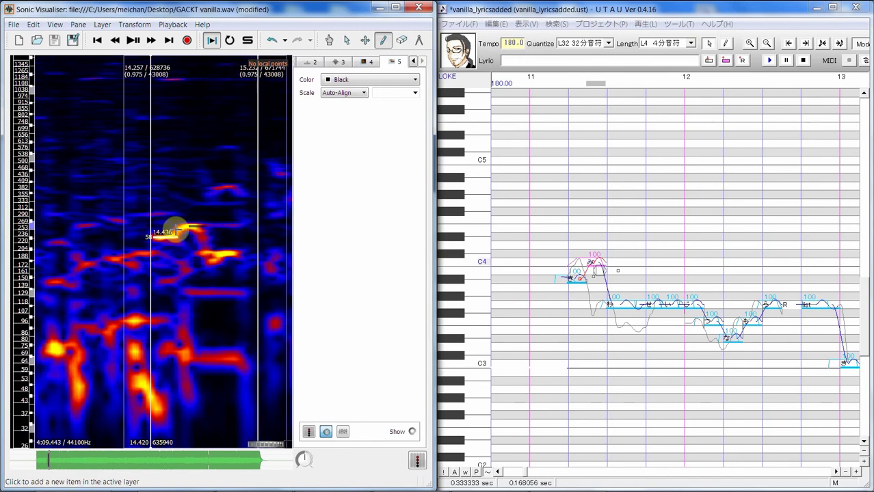
pyautogui.moveTo(169, 236)
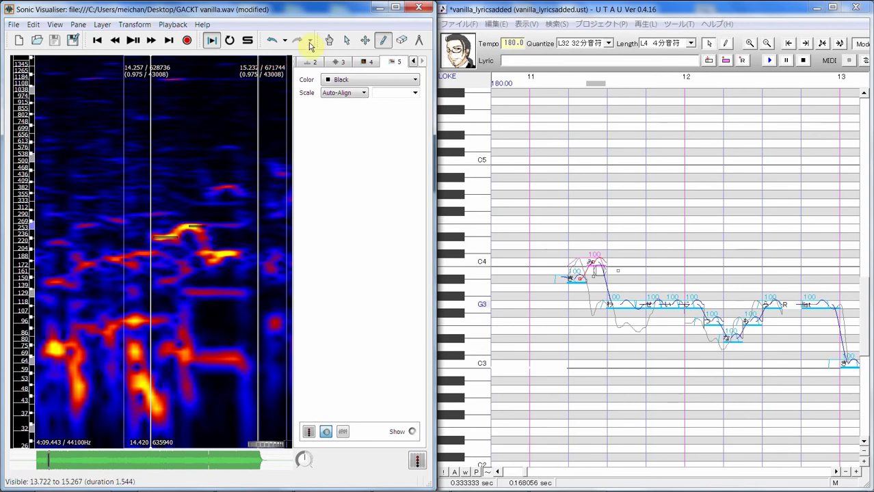
pyautogui.click(347, 41)
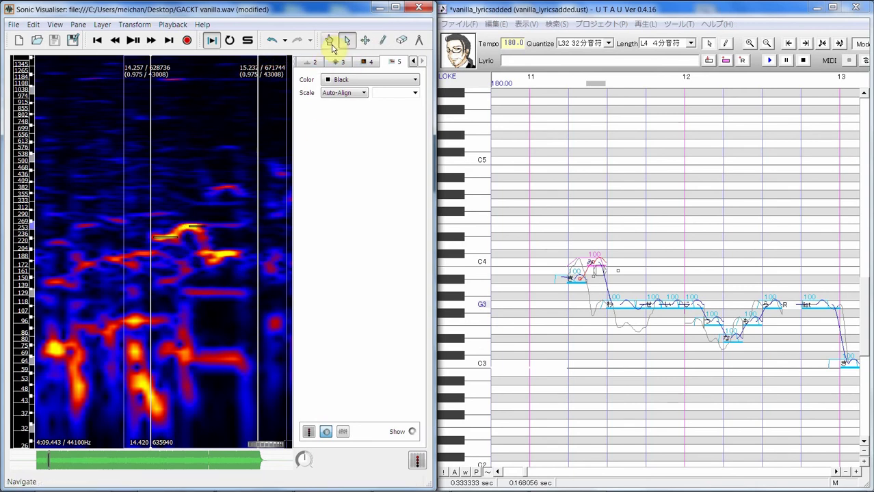
pyautogui.moveTo(190, 247); pyautogui.dragTo(147, 248)
pyautogui.press('space')
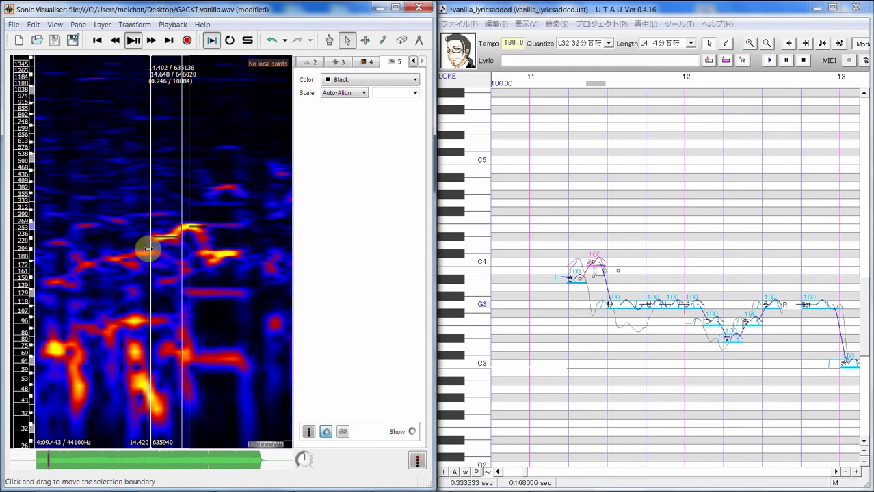
pyautogui.moveTo(175, 228); pyautogui.dragTo(208, 221)
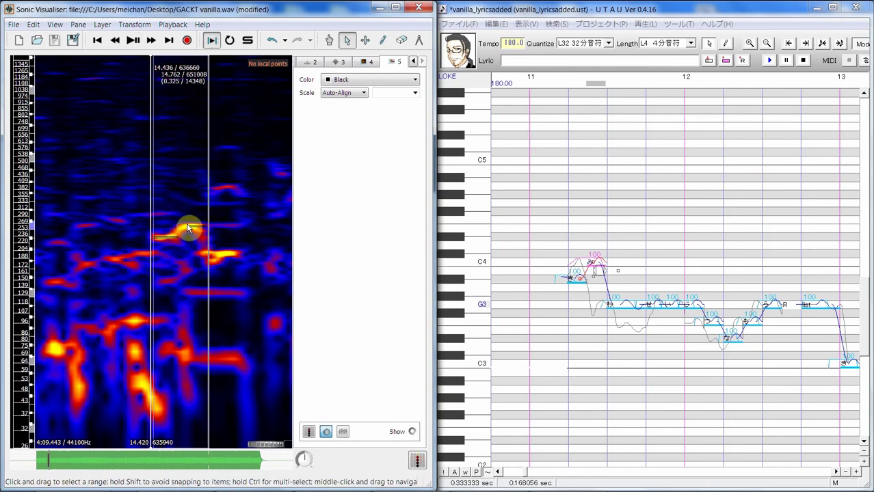
# - Switch to UTAU and adjust the pitch transition from き into み to fit the two notes drawn on the spectrogram's vocal line
pyautogui.click(578, 288)
pyautogui.moveTo(595, 258)
pyautogui.mouseDown()
pyautogui.moveTo(600, 278)
pyautogui.moveTo(594, 262)
pyautogui.mouseUp()
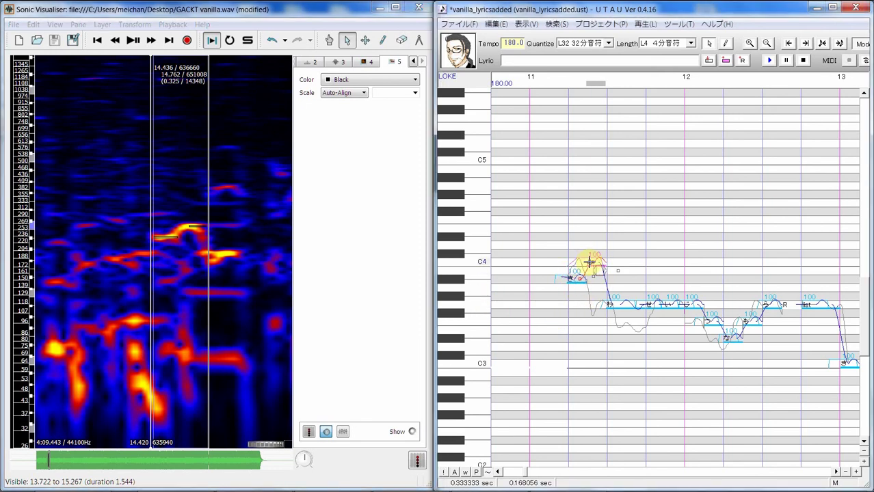
pyautogui.click(580, 286)
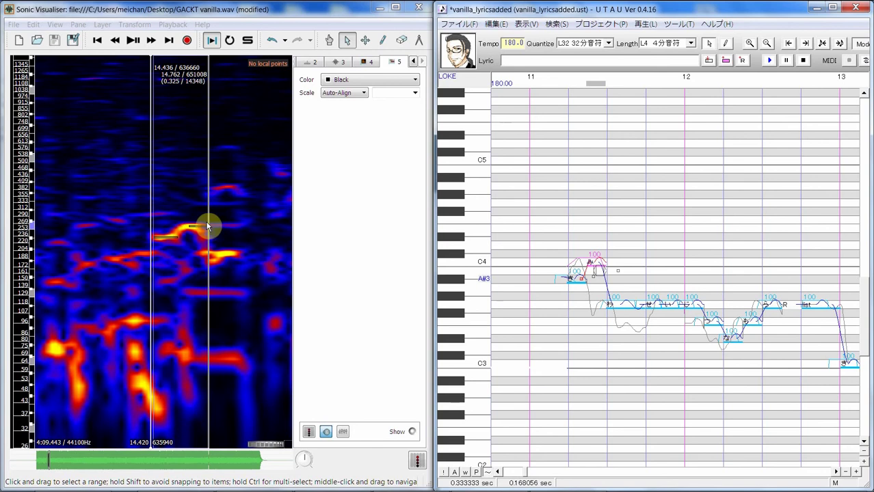
pyautogui.moveTo(203, 229)
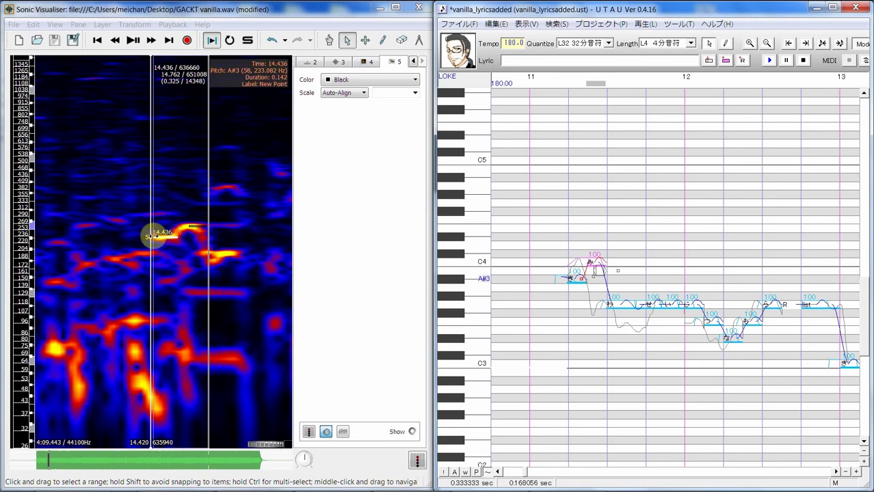
pyautogui.moveTo(157, 238)
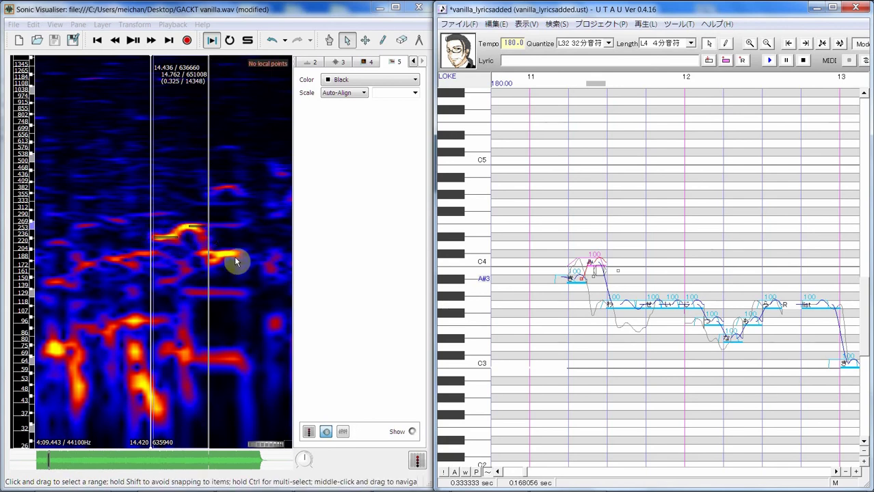
# - Select and play the passage from 14.648 to 15.084 seconds in Sonic Visualiser
pyautogui.hscroll(2, 233, 249)
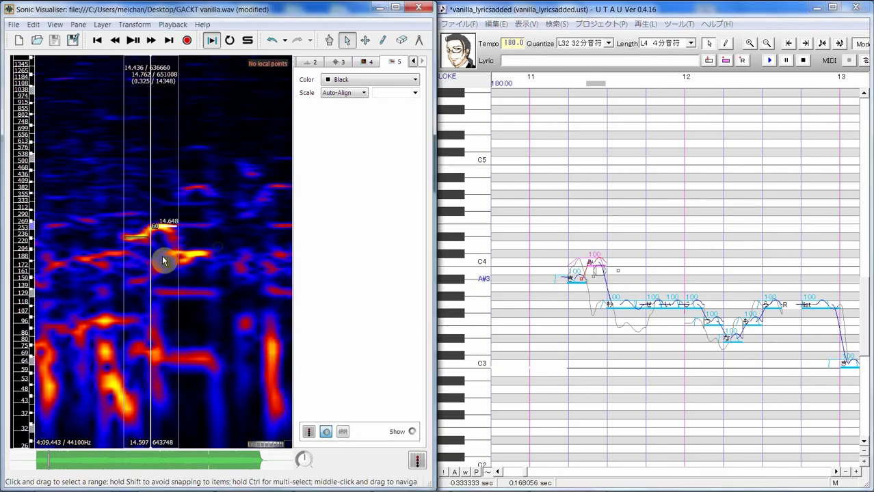
pyautogui.moveTo(162, 255); pyautogui.dragTo(230, 246)
pyautogui.press('space')
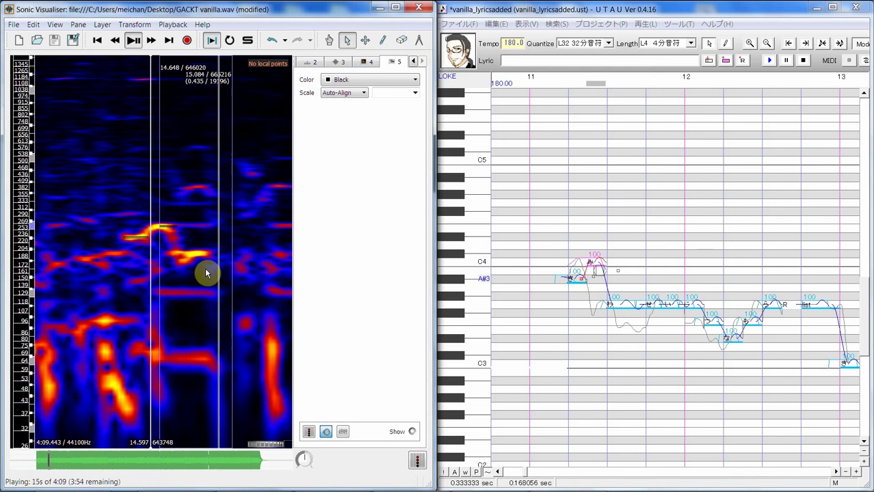
pyautogui.press('space')
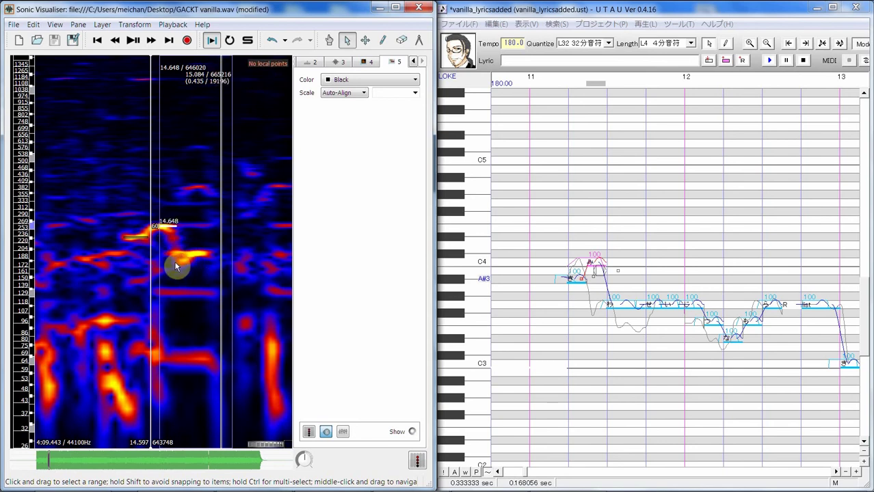
# - Select the わ note after み in UTAU and set the pitch curve leading into it to J形
pyautogui.click(590, 318)
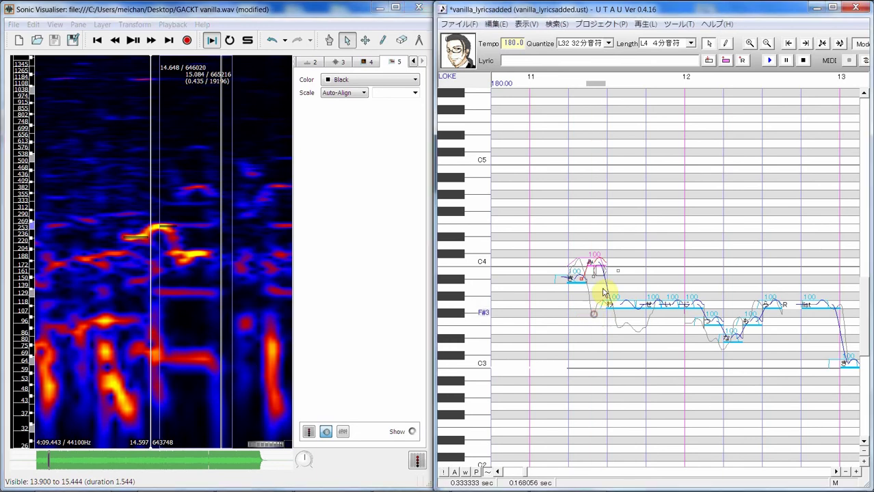
pyautogui.moveTo(613, 303); pyautogui.dragTo(623, 344)
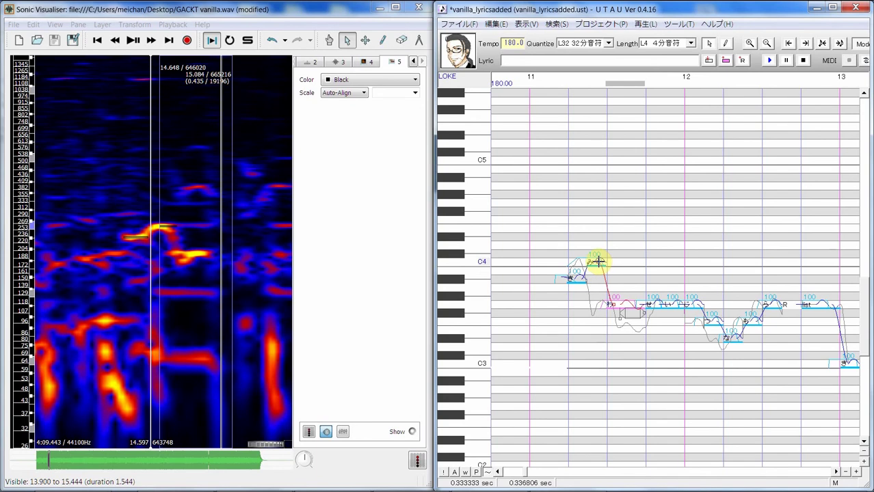
pyautogui.click(599, 261)
pyautogui.rightClick(613, 304)
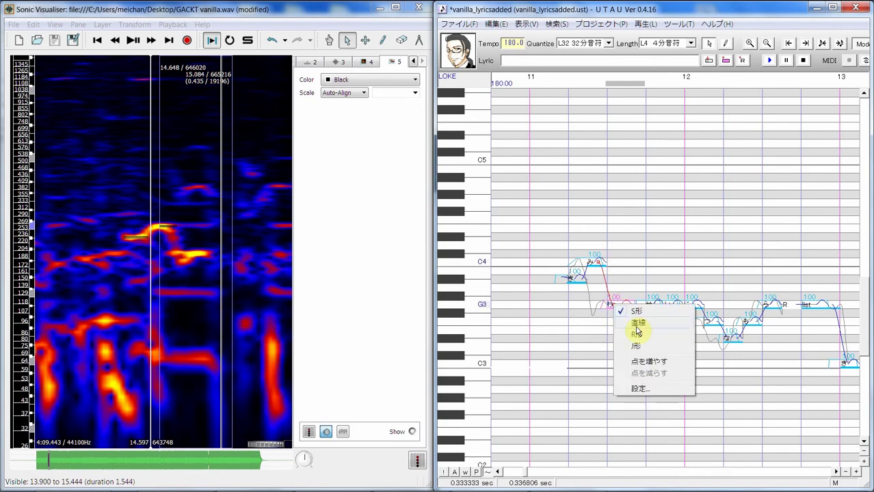
pyautogui.click(651, 346)
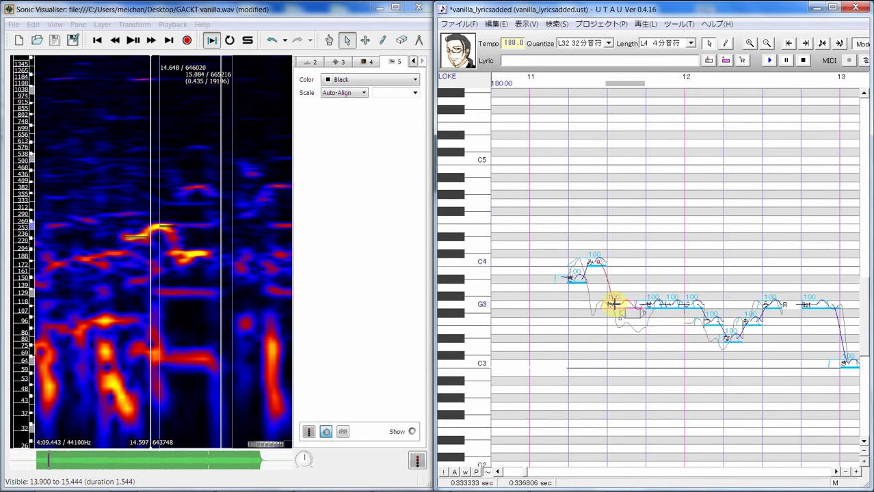
# - Add a pitch point to the わ note and shape a dip at its start down to between E3 and F3
pyautogui.rightClick(614, 304)
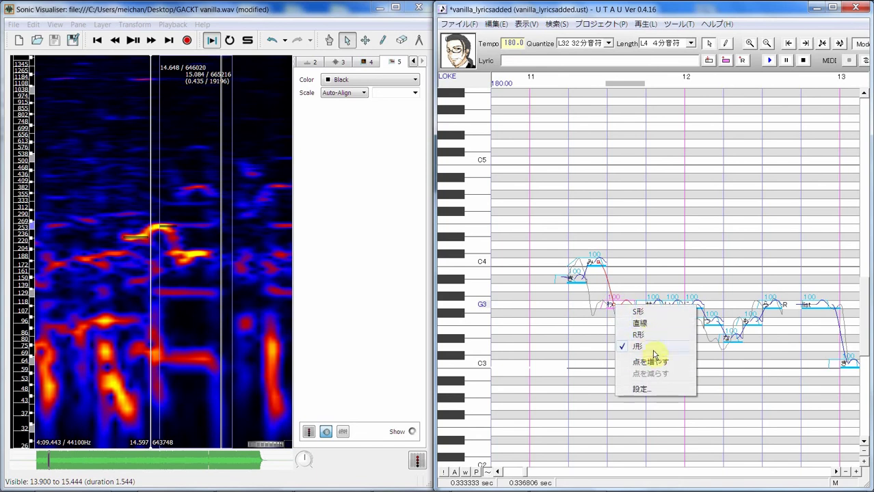
pyautogui.click(654, 361)
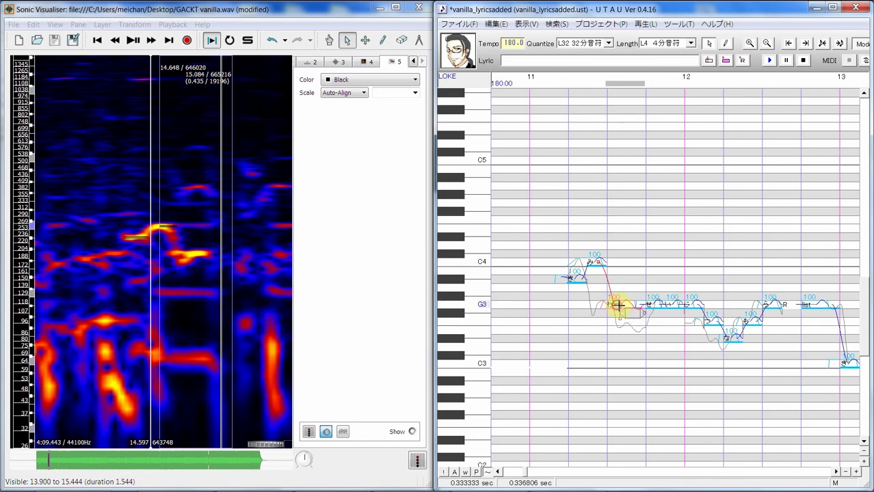
pyautogui.moveTo(624, 306)
pyautogui.mouseDown()
pyautogui.moveTo(616, 321)
pyautogui.moveTo(617, 312)
pyautogui.mouseUp()
pyautogui.click(615, 326)
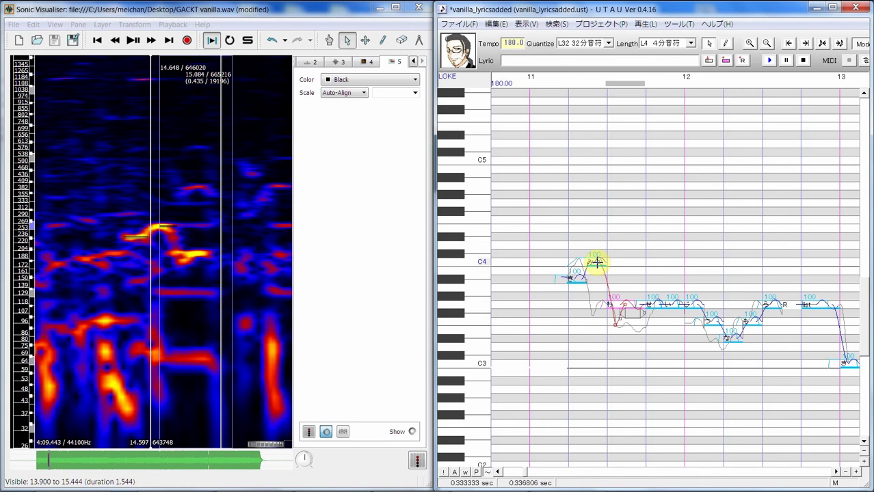
pyautogui.click(595, 261)
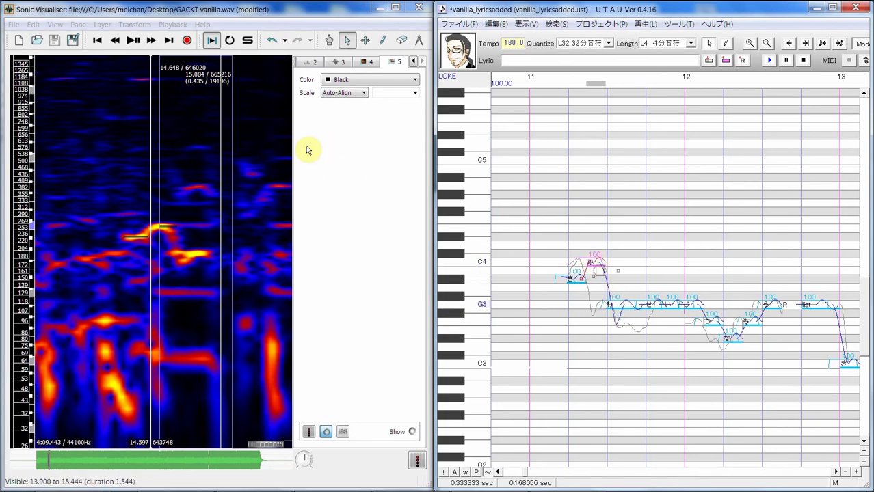
# - Draw an F#3 note near 14.75 seconds on the spectrogram's vocal dip, and raise the わ note's pitch dip to about F3
pyautogui.click(383, 41)
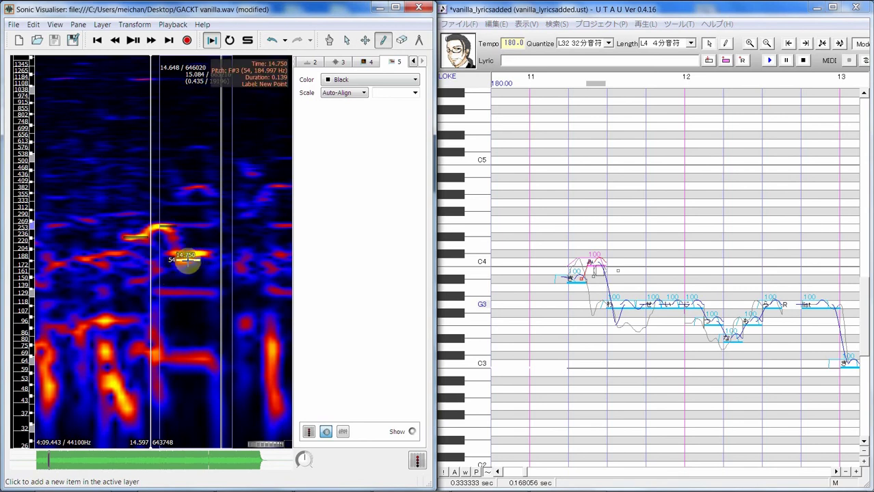
pyautogui.click(188, 260)
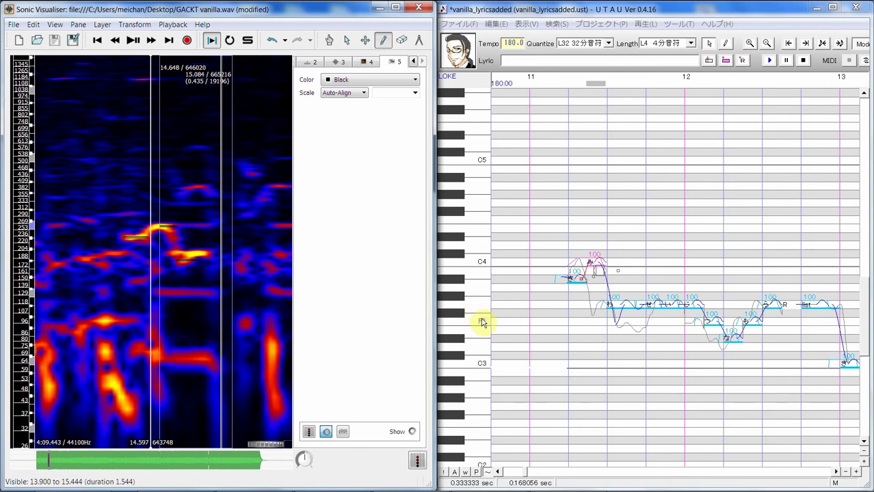
pyautogui.click(183, 267)
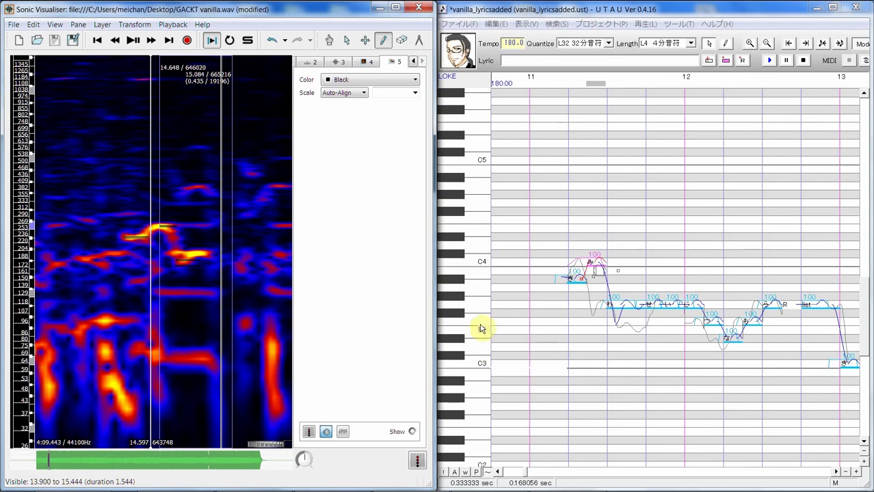
pyautogui.click(620, 326)
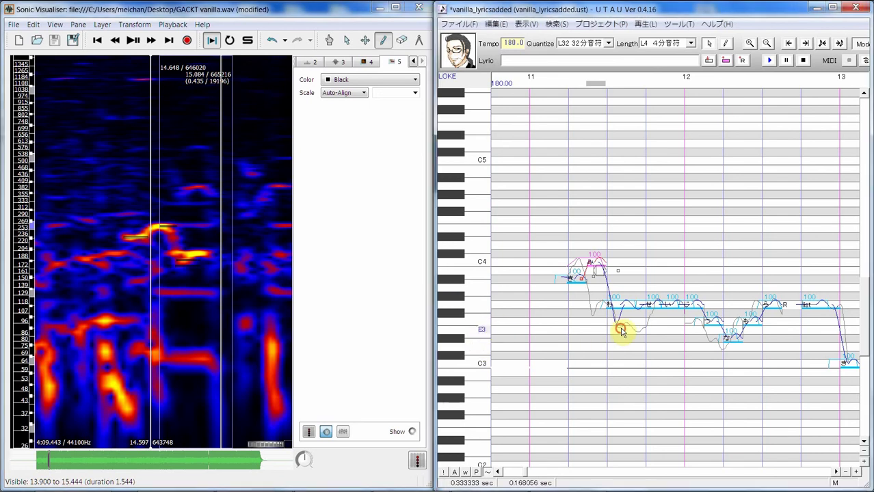
pyautogui.moveTo(618, 318)
pyautogui.mouseDown()
pyautogui.moveTo(595, 303)
pyautogui.moveTo(597, 262)
pyautogui.moveTo(621, 328)
pyautogui.mouseUp()
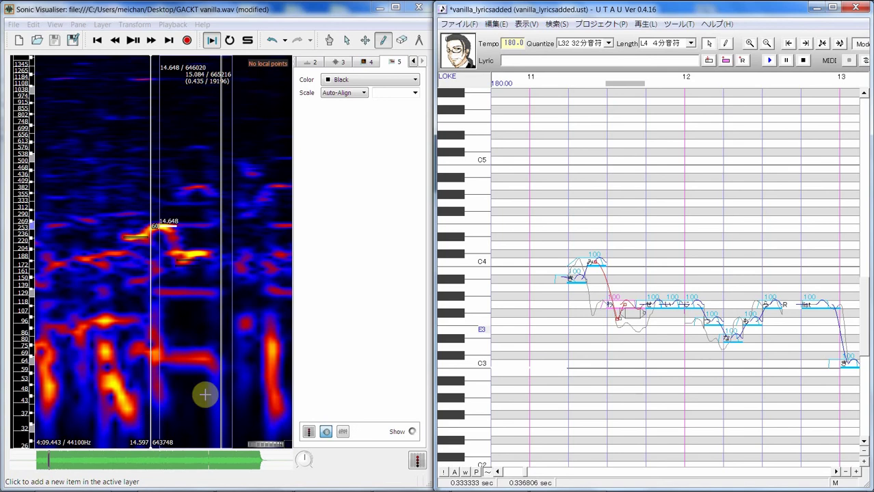
# - Select and play the passage from about 15.005 to 15.667 seconds, and narrow the selection to 15.098 to 15.551 seconds
pyautogui.rightClick(270, 307)
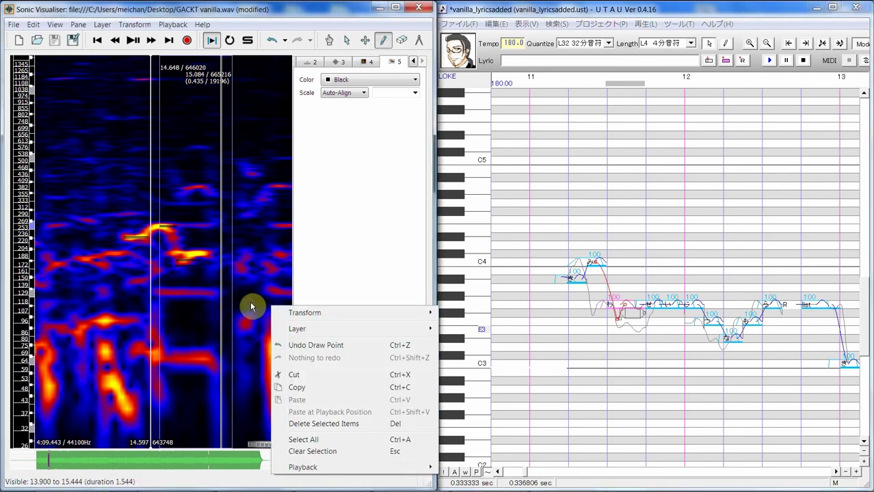
pyautogui.click(250, 303)
pyautogui.click(329, 40)
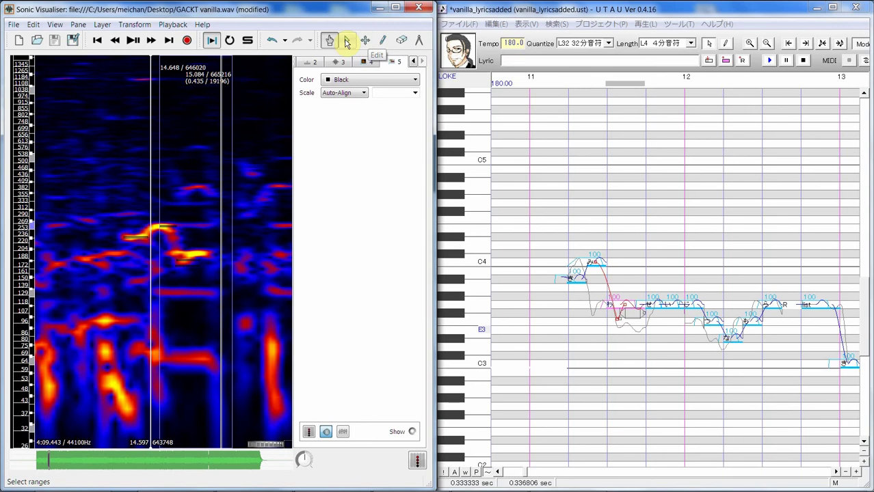
pyautogui.moveTo(273, 220); pyautogui.dragTo(173, 220)
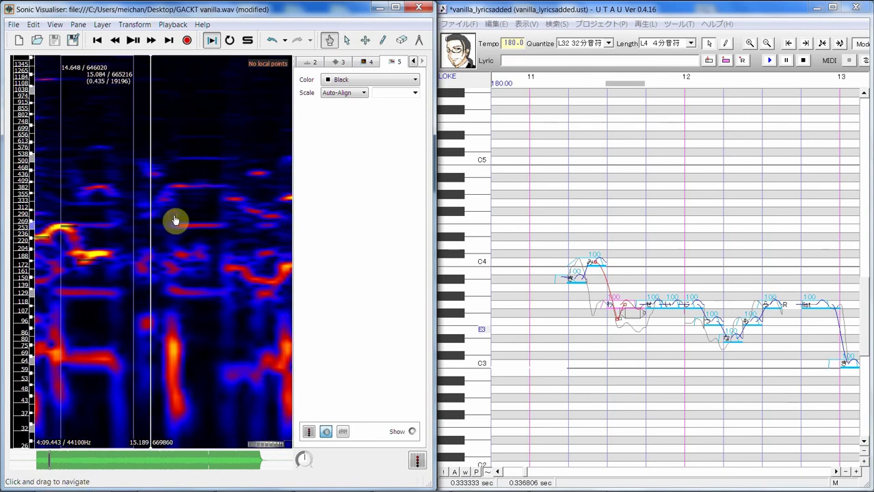
pyautogui.moveTo(121, 245); pyautogui.dragTo(256, 221)
pyautogui.click(347, 40)
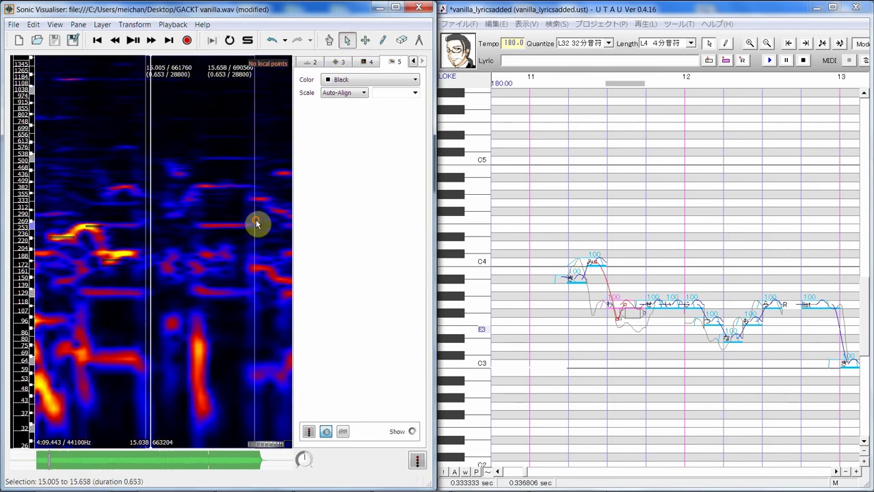
pyautogui.press('space')
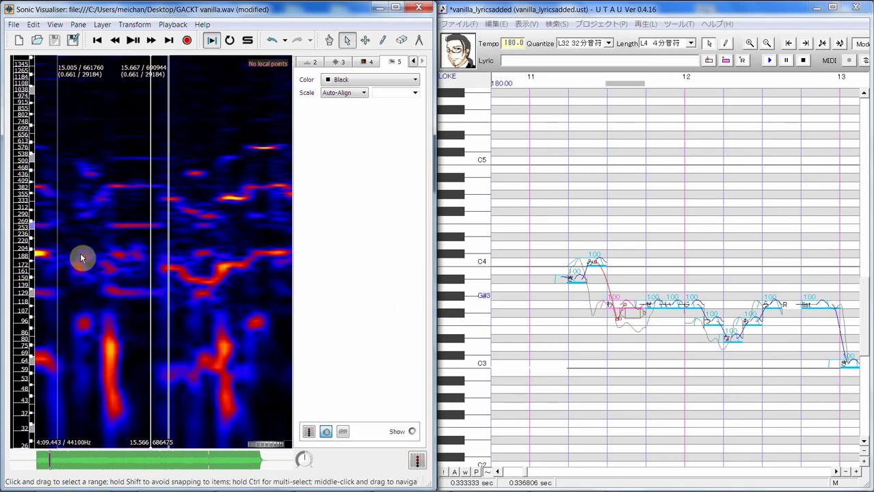
pyautogui.moveTo(73, 254); pyautogui.dragTo(148, 254)
# - Try raising the spectrogram layer's threshold to -18 dB and adjusting its gain to isolate the vocal line
pyautogui.click(368, 61)
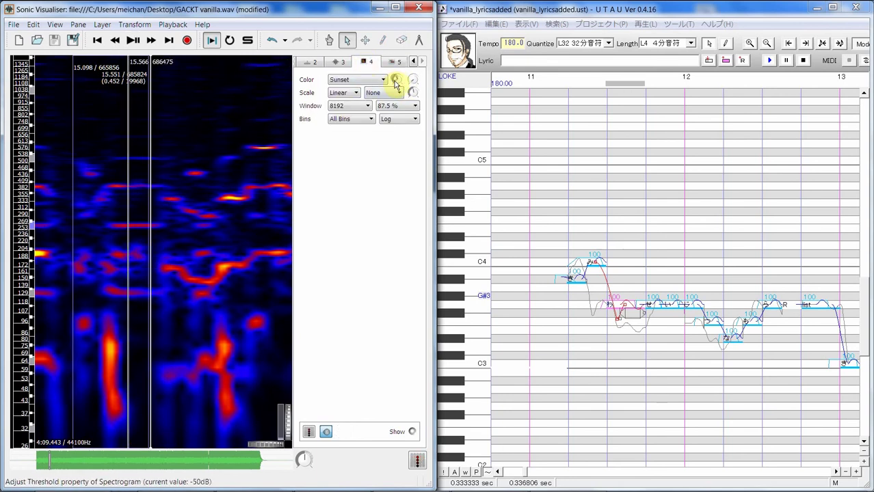
pyautogui.scroll(-6, 396, 85)
pyautogui.scroll(10, 398, 82)
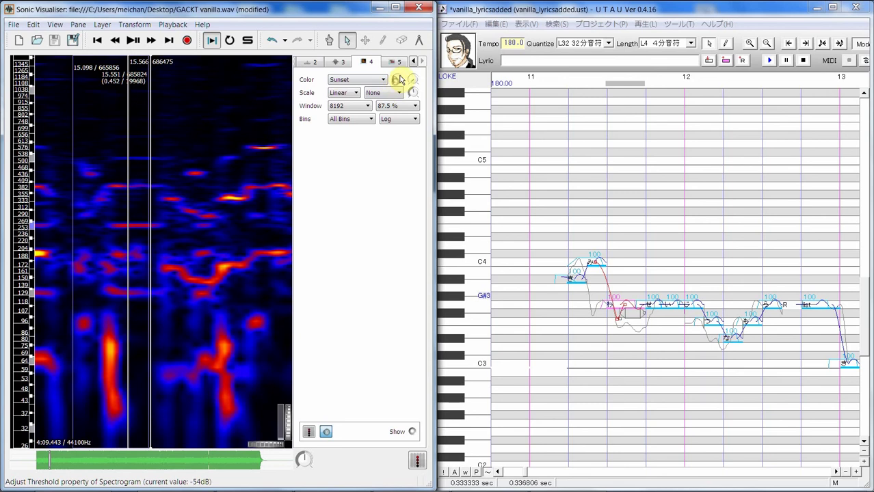
pyautogui.scroll(2, 402, 78)
pyautogui.scroll(-2, 403, 80)
pyautogui.scroll(12, 407, 89)
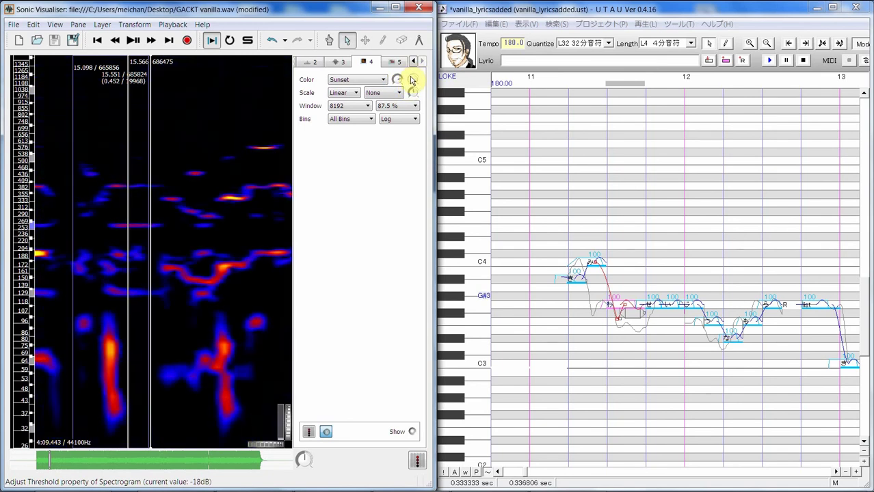
pyautogui.moveTo(412, 82); pyautogui.dragTo(415, 102)
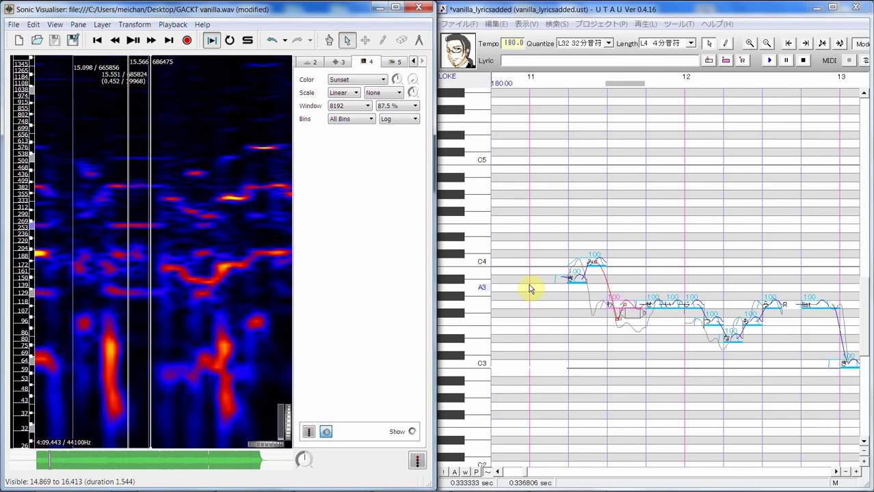
# - Play the selected passage from 15.098 to 15.551 seconds
pyautogui.press('space')
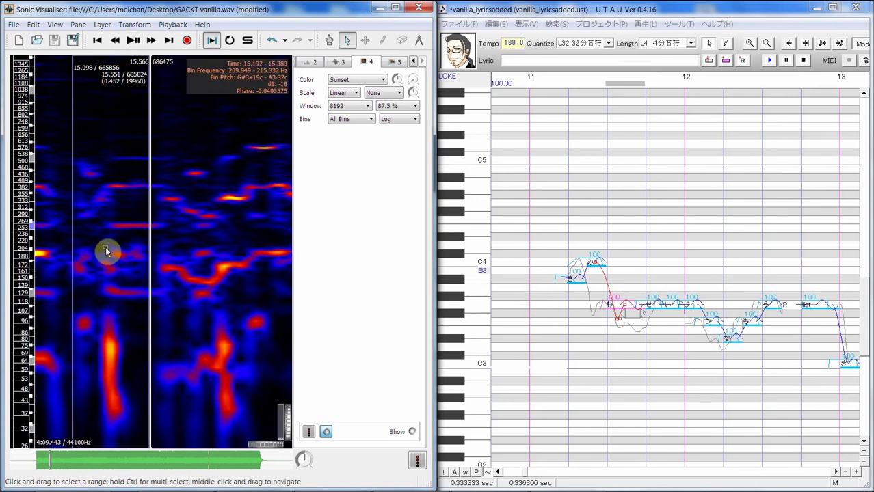
# - Rotate the spectrogram's colours to bring out the vocal line, and draw a pitch 55 note at 15.307 seconds in the notes layer
pyautogui.press('space')
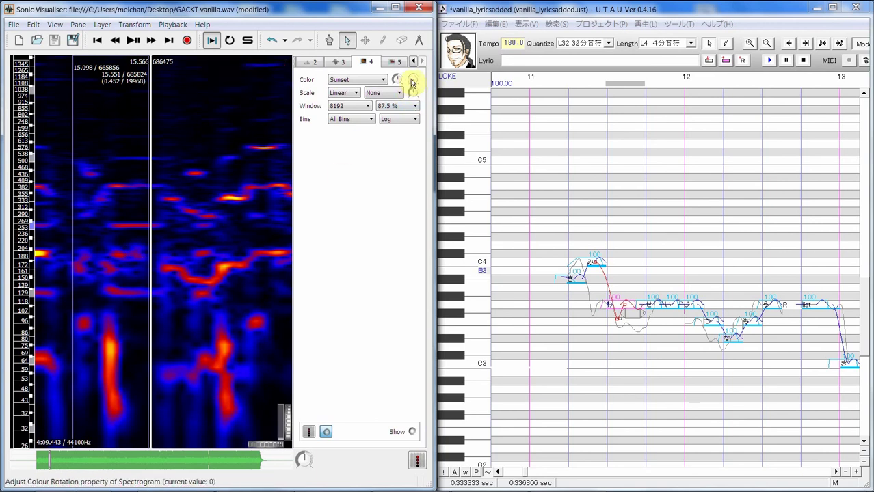
pyautogui.moveTo(414, 79); pyautogui.dragTo(470, 130)
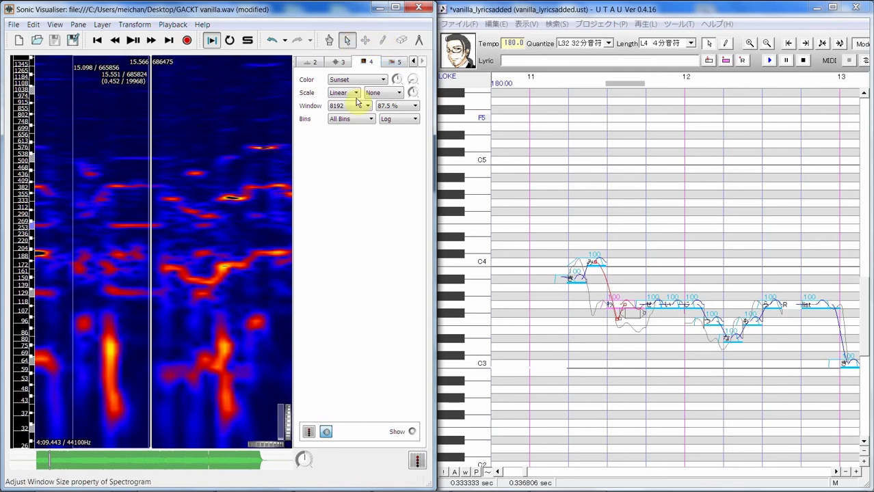
pyautogui.click(393, 63)
pyautogui.click(383, 40)
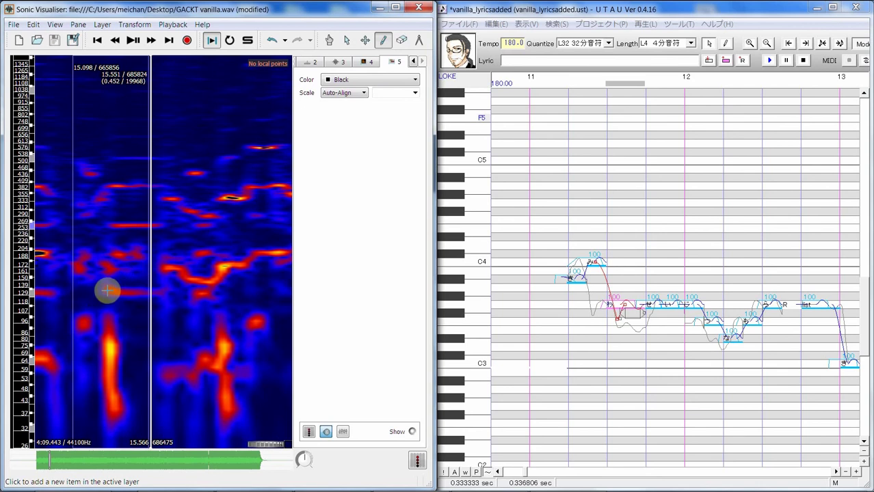
pyautogui.moveTo(108, 293)
pyautogui.mouseDown()
pyautogui.moveTo(135, 294)
pyautogui.moveTo(136, 254)
pyautogui.mouseUp()
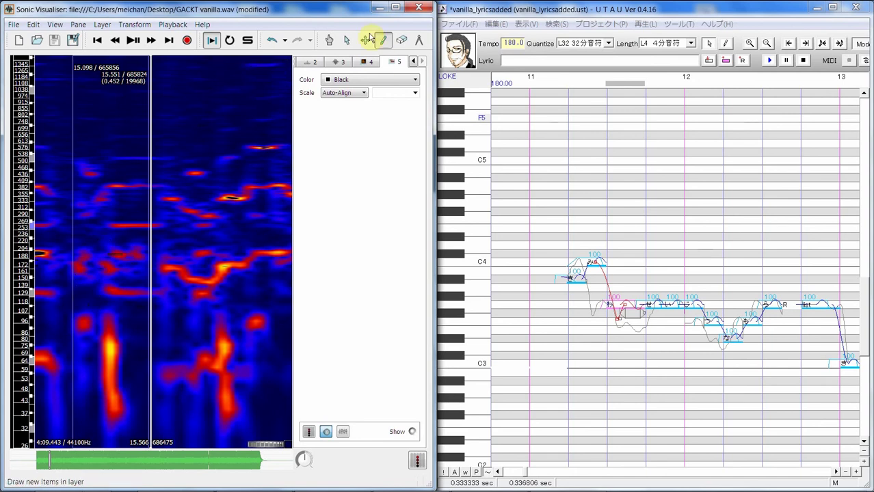
# - Select and play the passage from 15.087 to 15.240 seconds, and examine the vocal line there
pyautogui.click(346, 40)
pyautogui.moveTo(96, 241); pyautogui.dragTo(71, 254)
pyautogui.press('space')
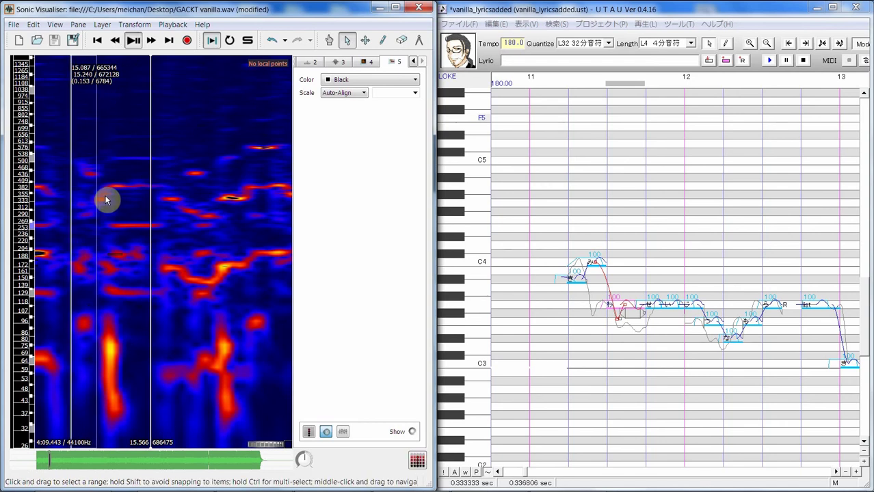
pyautogui.click(385, 42)
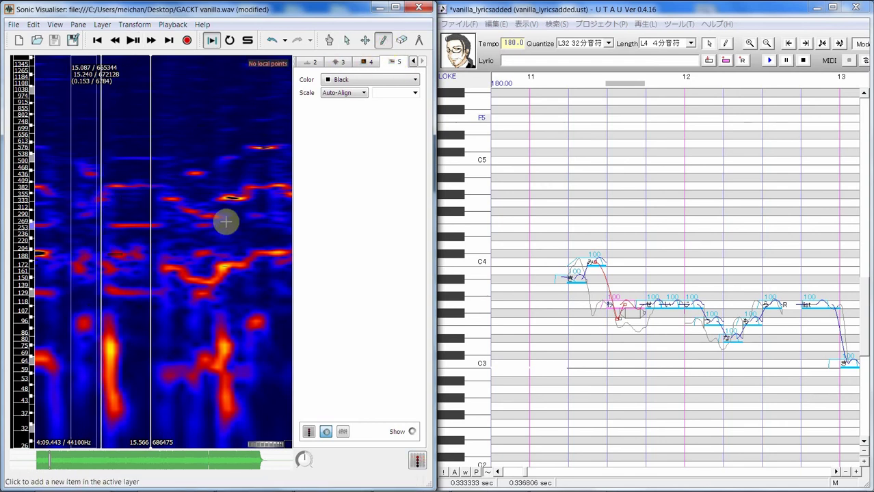
pyautogui.click(80, 277)
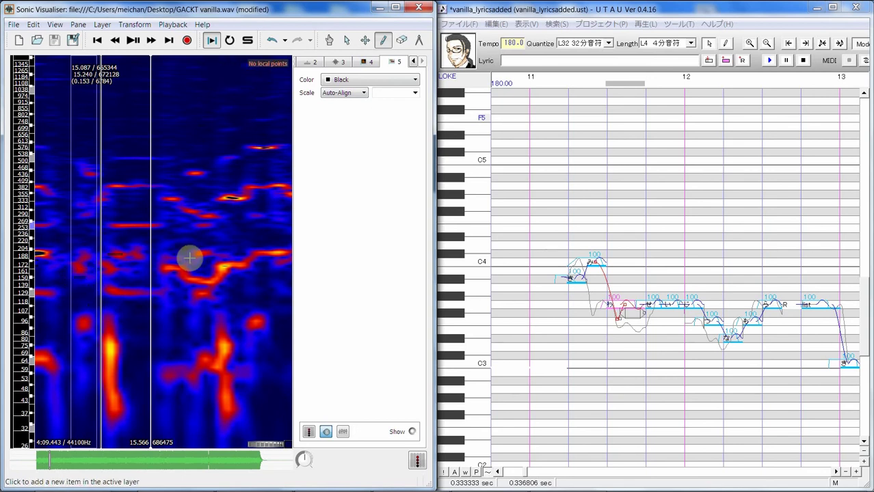
# - Add two pitch points to the せ note's curve and pull the curve down to about E3 at the note's start
pyautogui.click(656, 316)
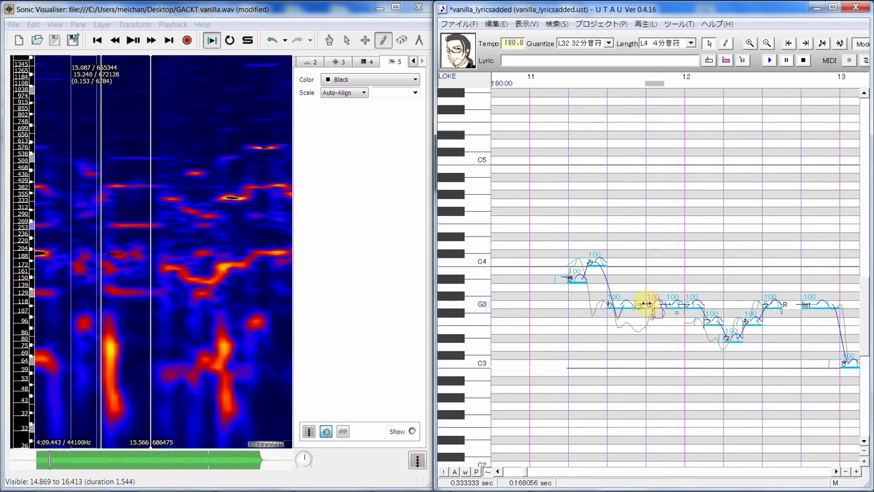
pyautogui.rightClick(653, 305)
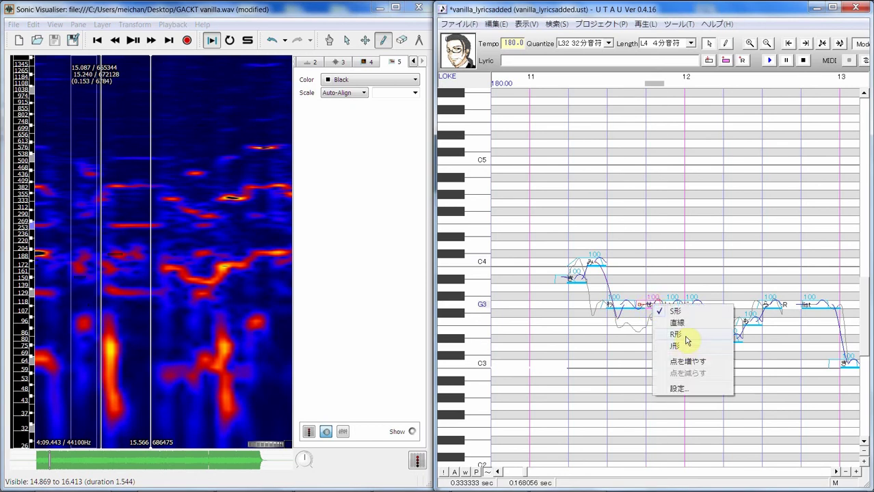
pyautogui.click(691, 360)
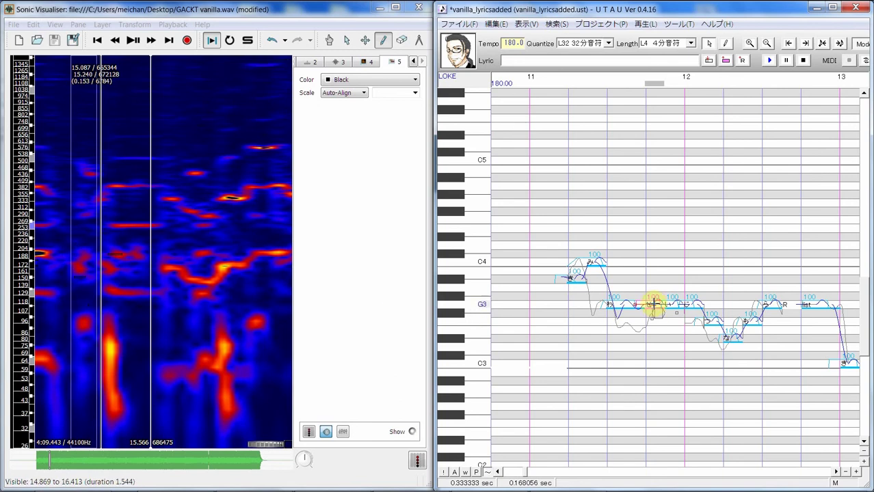
pyautogui.rightClick(653, 303)
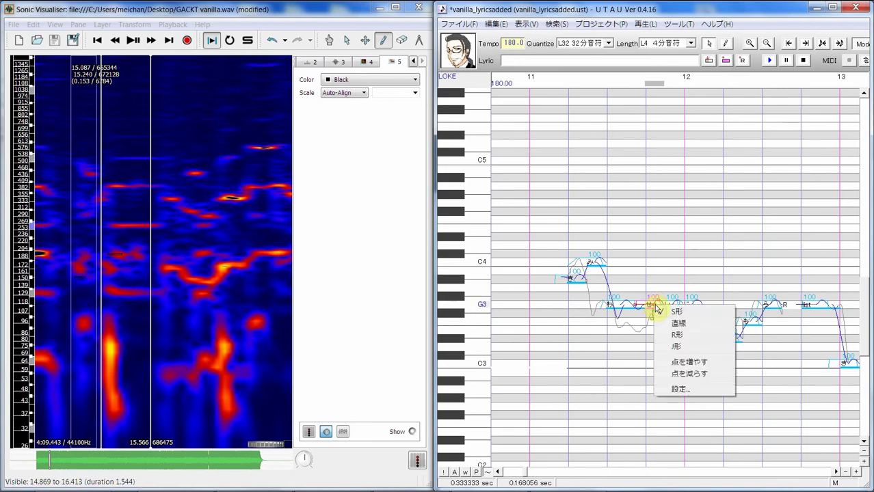
pyautogui.click(694, 368)
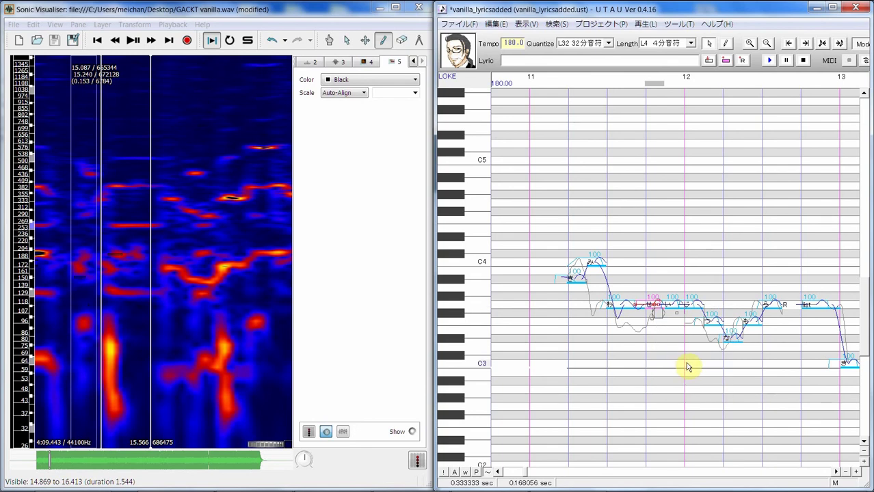
pyautogui.click(651, 305)
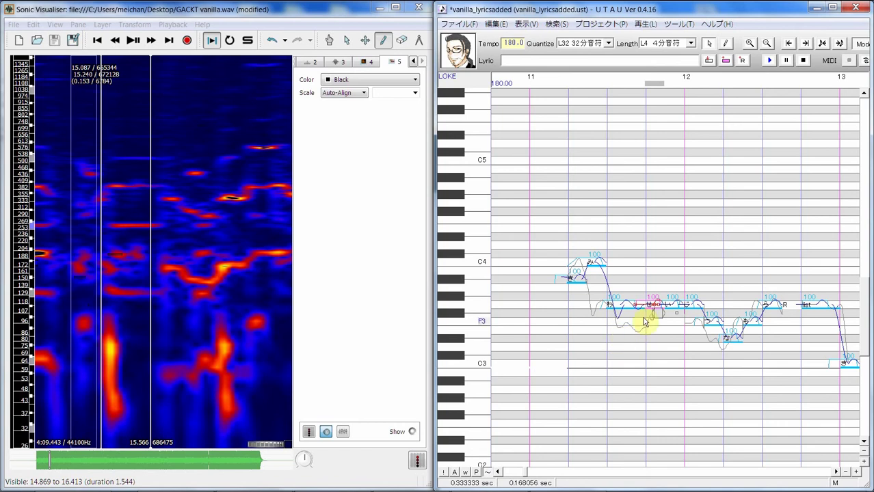
pyautogui.click(651, 306)
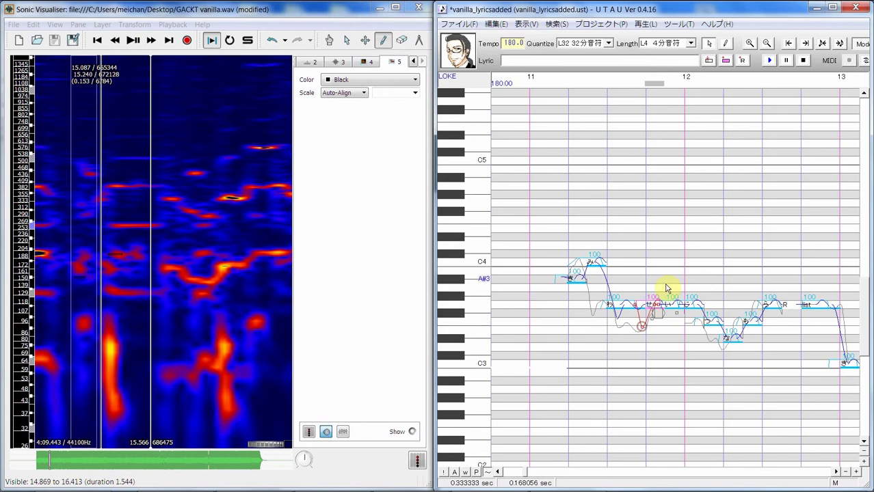
# - Add another pitch point at about F3 on the せ note's rise, and set the curve shape at its dip to J形
pyautogui.rightClick(655, 308)
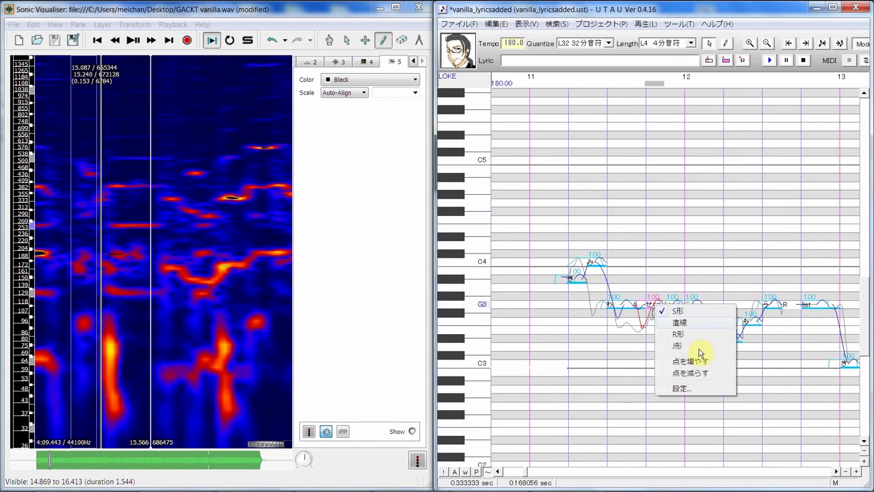
pyautogui.click(698, 361)
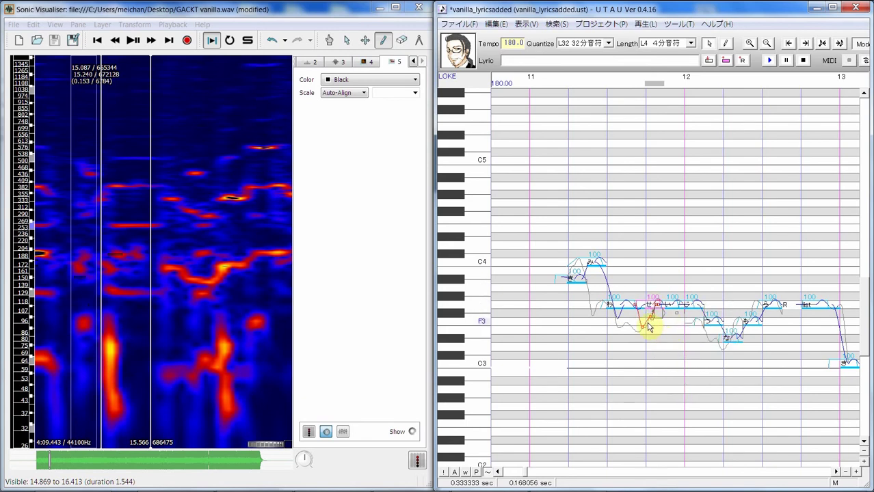
pyautogui.rightClick(643, 331)
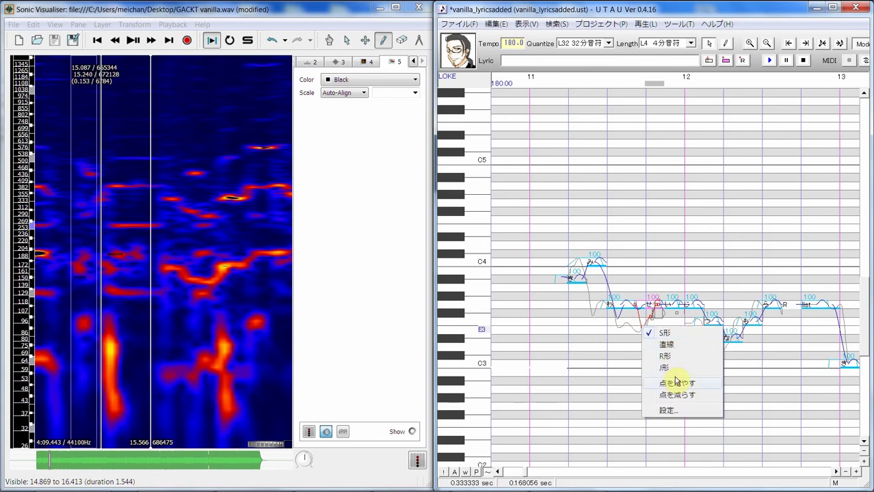
pyautogui.click(671, 383)
pyautogui.rightClick(643, 330)
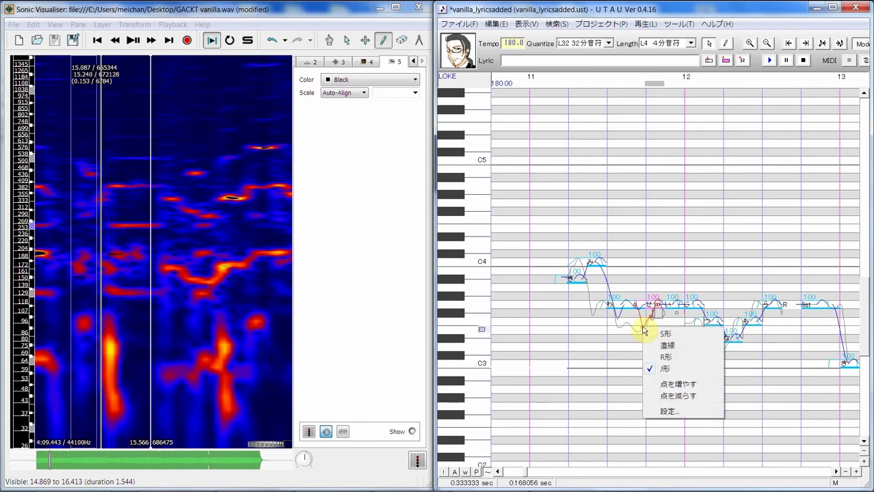
pyautogui.click(626, 349)
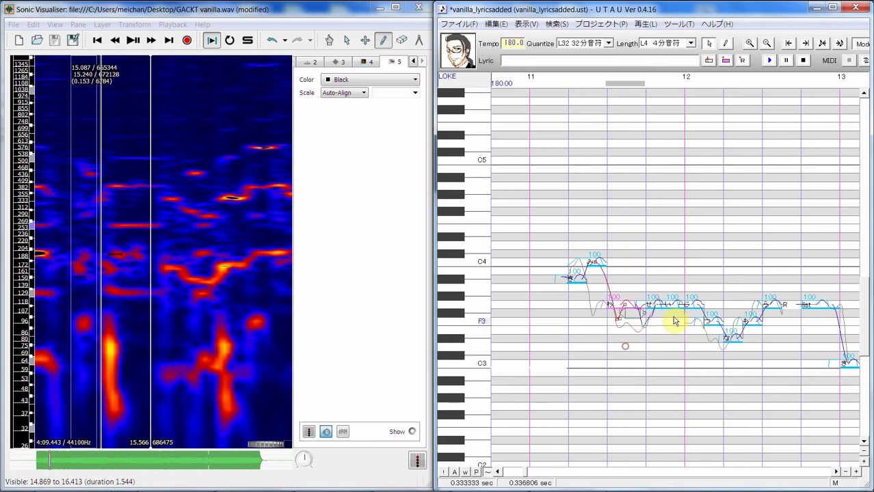
# - Select the passage from 15.203 to 15.374 seconds in Sonic Visualiser and play it repeatedly
pyautogui.click(113, 287)
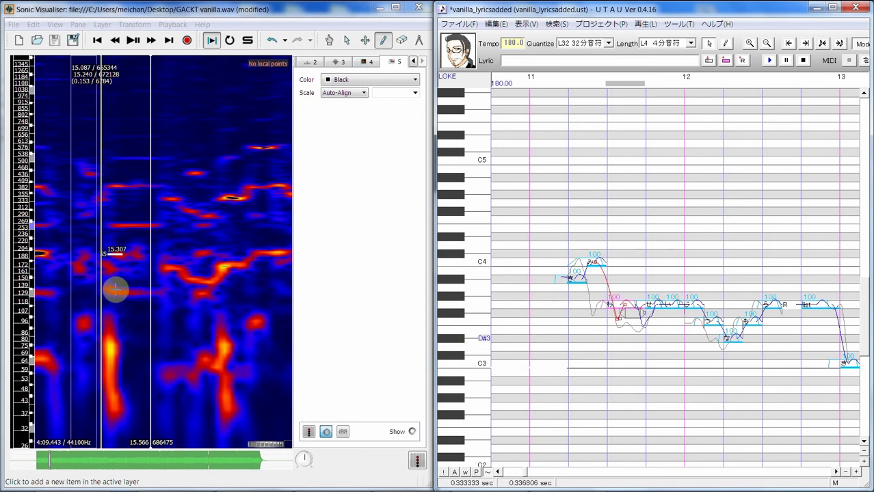
pyautogui.click(347, 40)
pyautogui.moveTo(91, 249); pyautogui.dragTo(118, 236)
pyautogui.press('space')
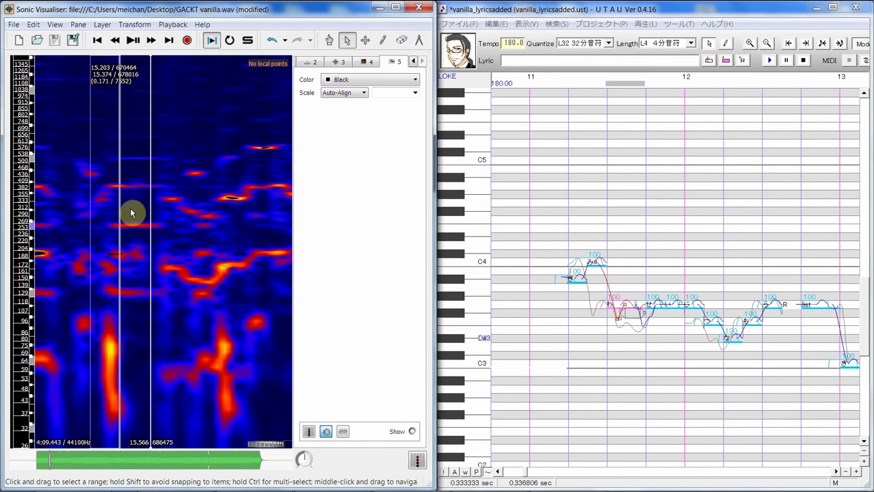
pyautogui.press('space')
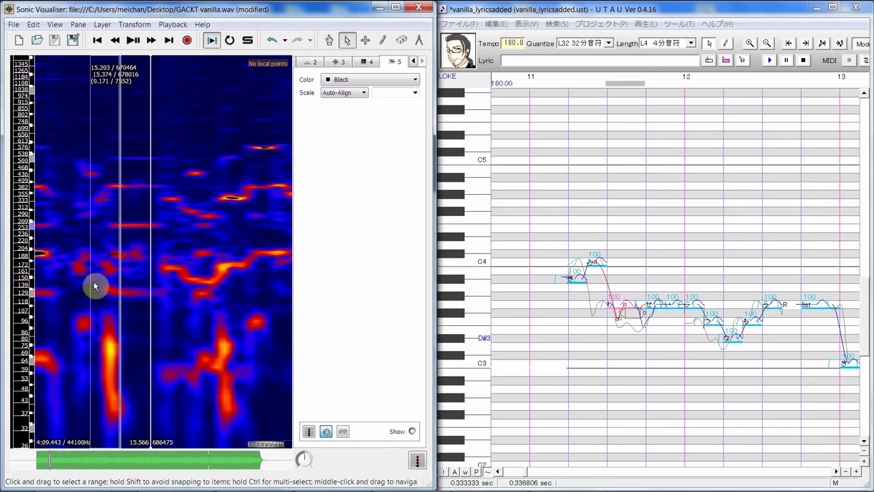
pyautogui.press('space')
pyautogui.press('space')
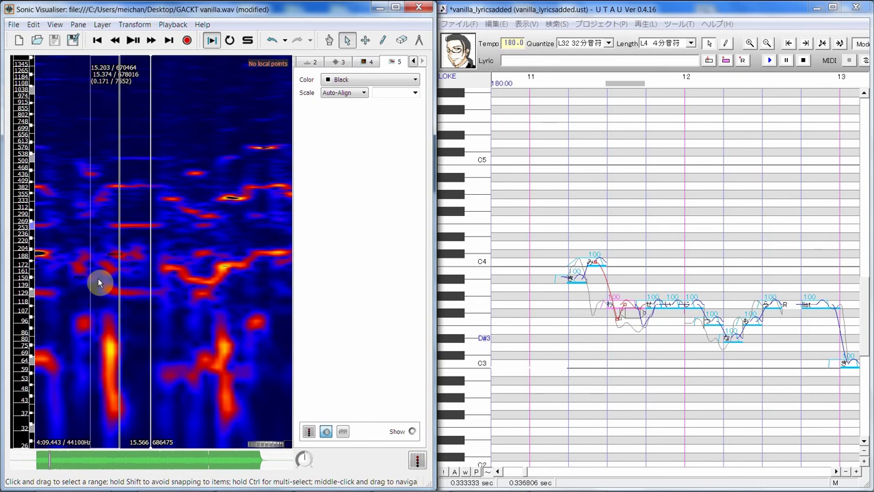
# - Add a pitch point to the い note's curve and lower it to about F3
pyautogui.click(666, 305)
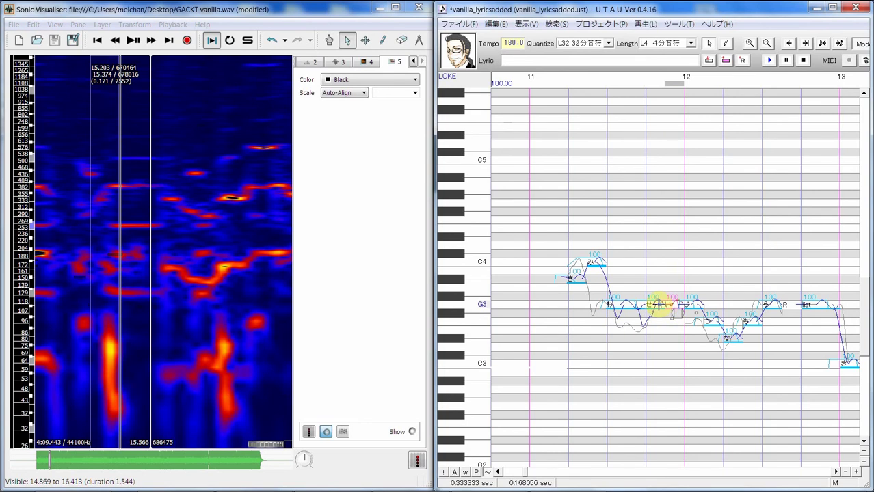
pyautogui.rightClick(658, 305)
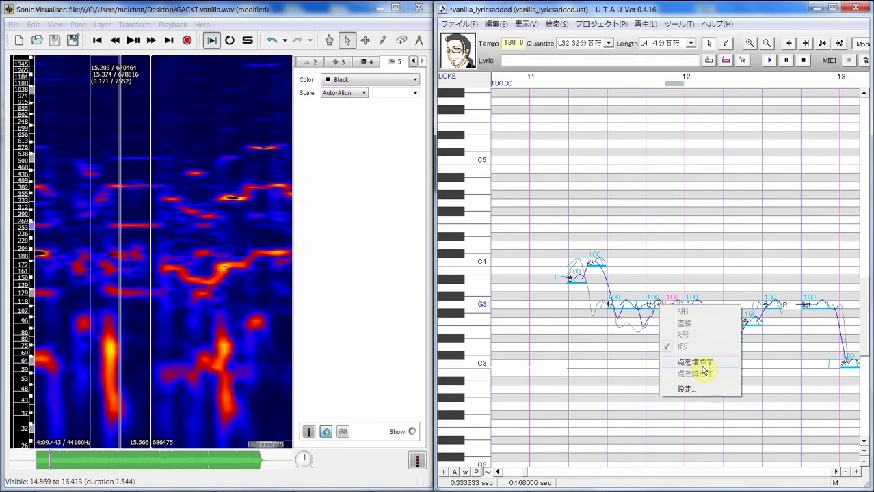
pyautogui.click(683, 362)
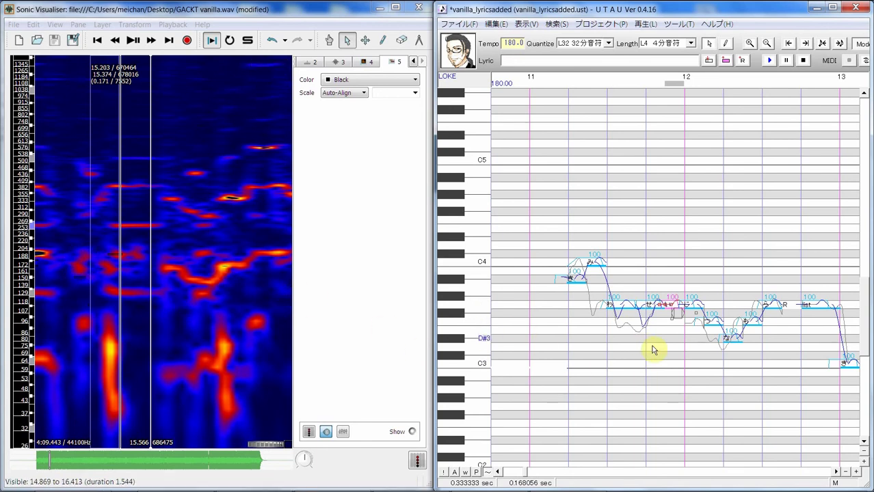
pyautogui.click(855, 472)
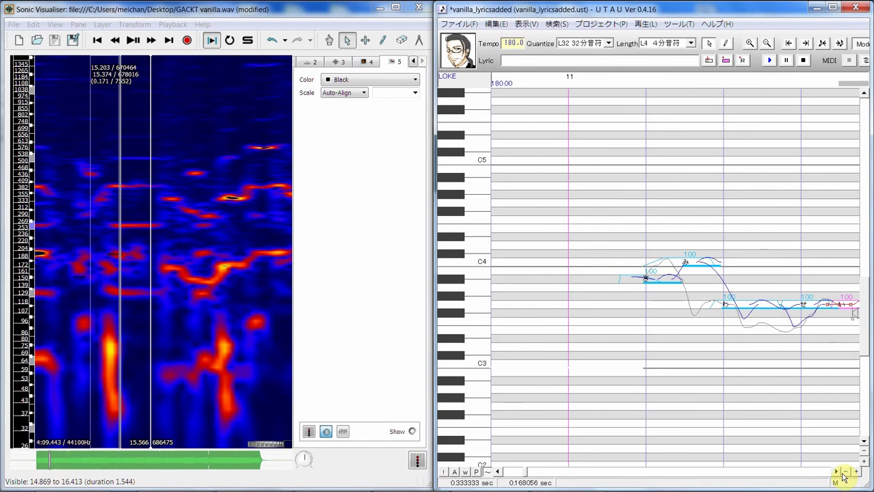
pyautogui.click(836, 472)
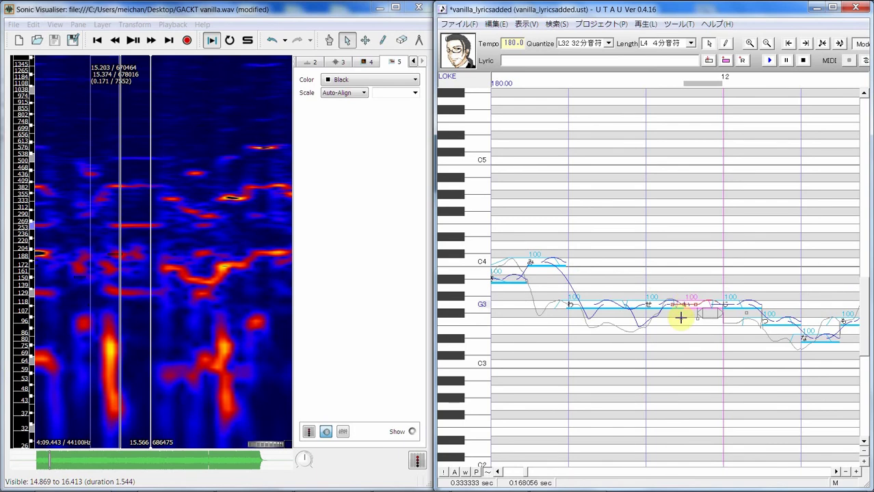
pyautogui.moveTo(693, 307); pyautogui.dragTo(682, 325)
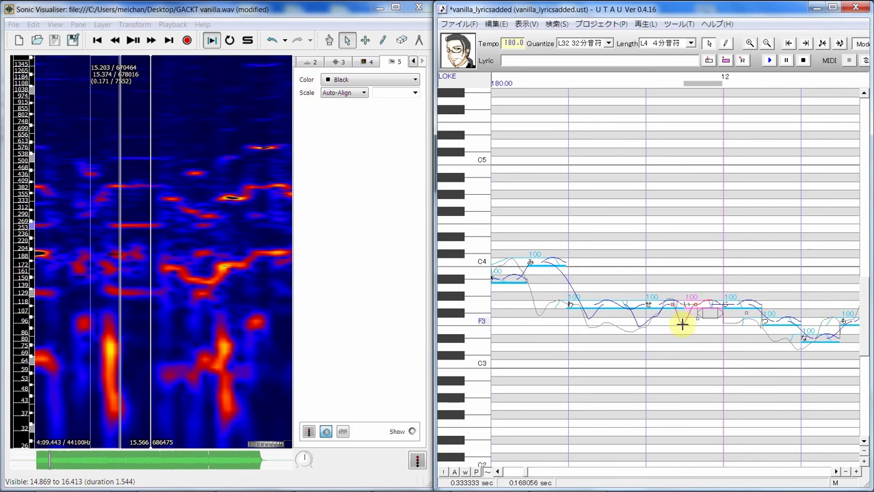
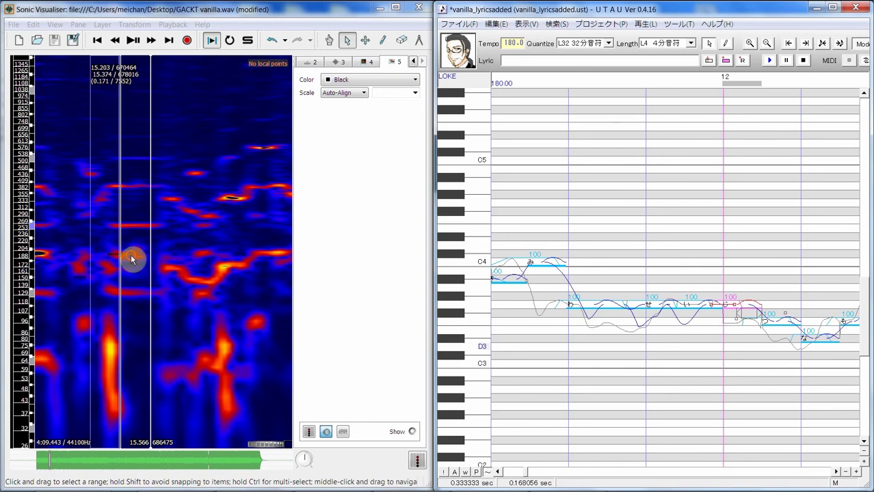
# - Play the vocal from about 15.44 seconds, and select and play the passage from 15.307 to 15.687 seconds
pyautogui.moveTo(131, 256); pyautogui.dragTo(201, 247)
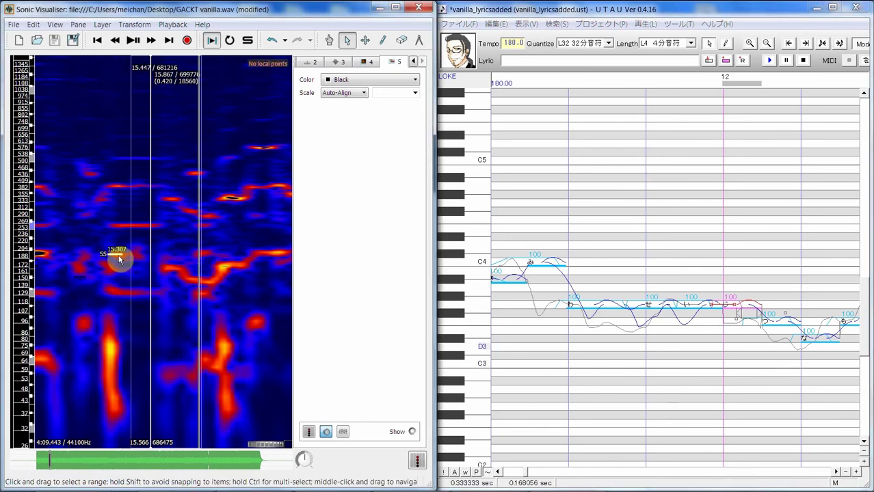
pyautogui.moveTo(109, 259); pyautogui.dragTo(162, 238)
pyautogui.press('s')
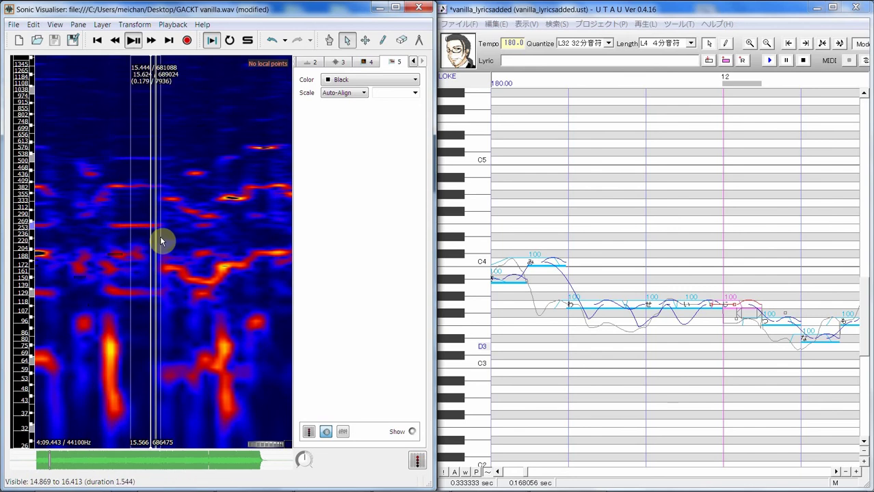
pyautogui.click(134, 250)
pyautogui.press('space')
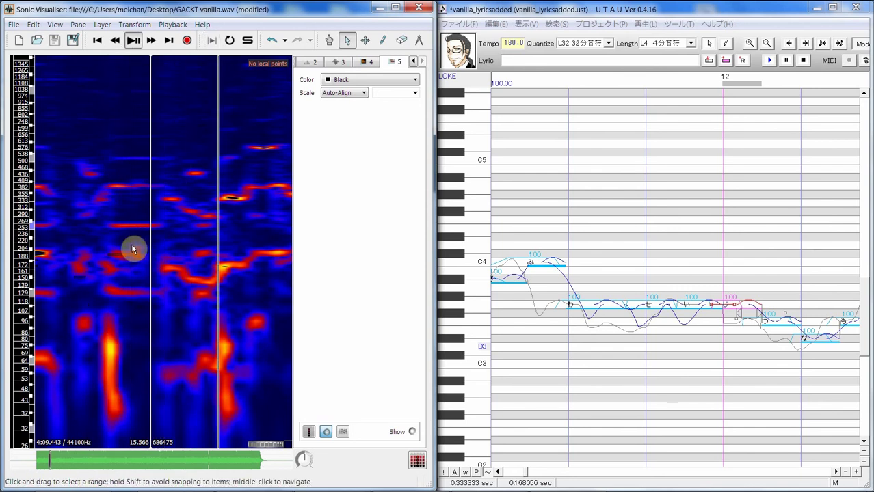
pyautogui.moveTo(108, 248); pyautogui.dragTo(172, 239)
pyautogui.press('space')
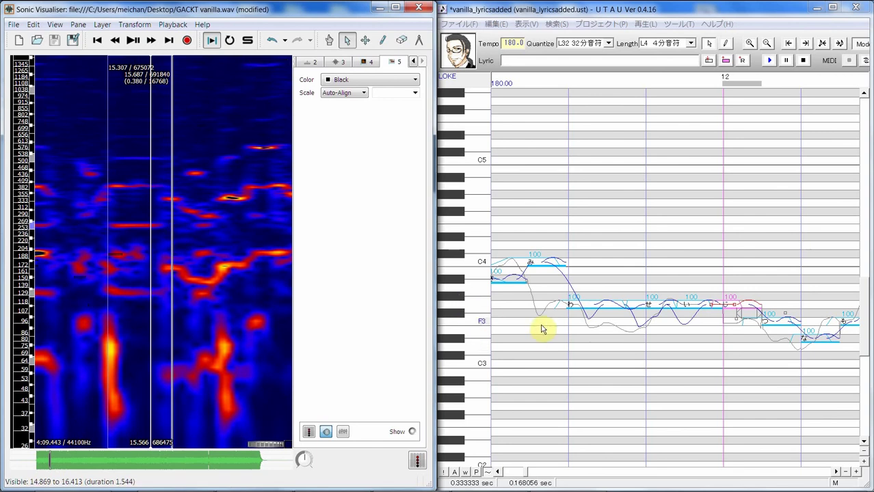
pyautogui.click(785, 334)
pyautogui.moveTo(786, 333)
pyautogui.mouseDown()
pyautogui.moveTo(757, 323)
pyautogui.moveTo(790, 323)
pyautogui.mouseUp()
pyautogui.click(736, 318)
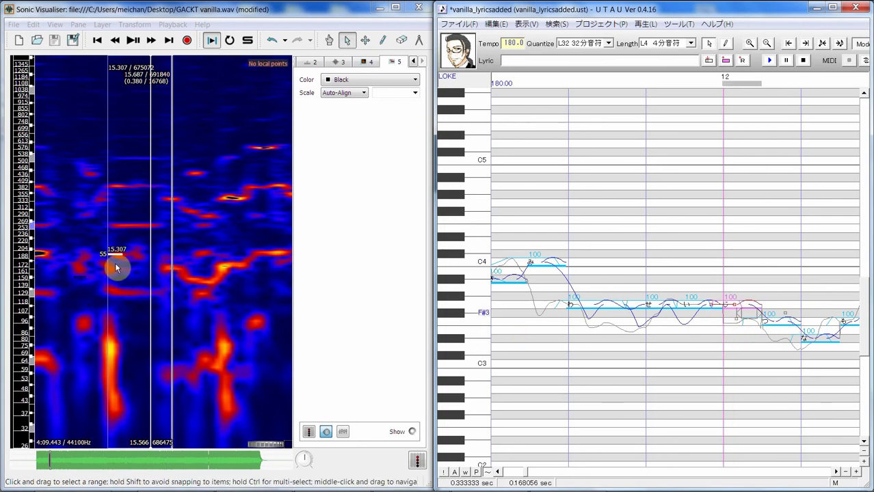
# - Select and play the passage from 15.229 to 15.522 seconds in Sonic Visualiser, and sound a reference pitch around G#3 in UTAU
pyautogui.moveTo(112, 268)
pyautogui.mouseDown()
pyautogui.moveTo(146, 269)
pyautogui.moveTo(95, 274)
pyautogui.mouseUp()
pyautogui.press('space')
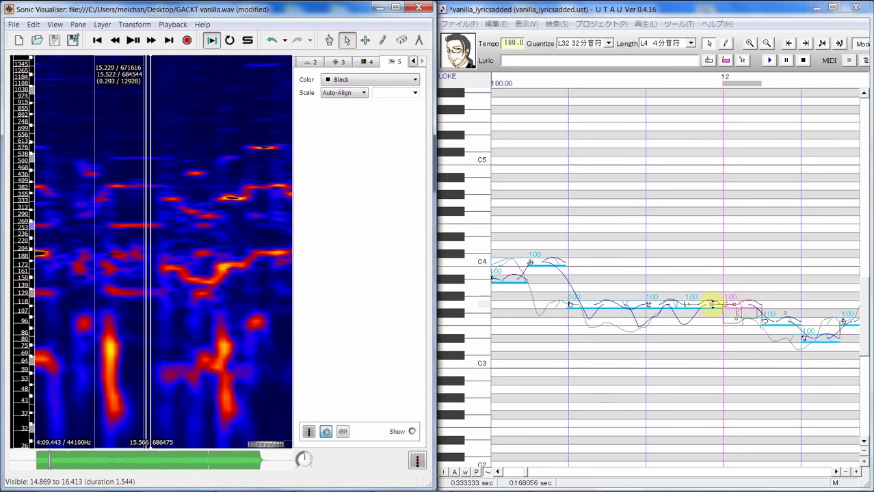
pyautogui.click(383, 39)
pyautogui.click(130, 246)
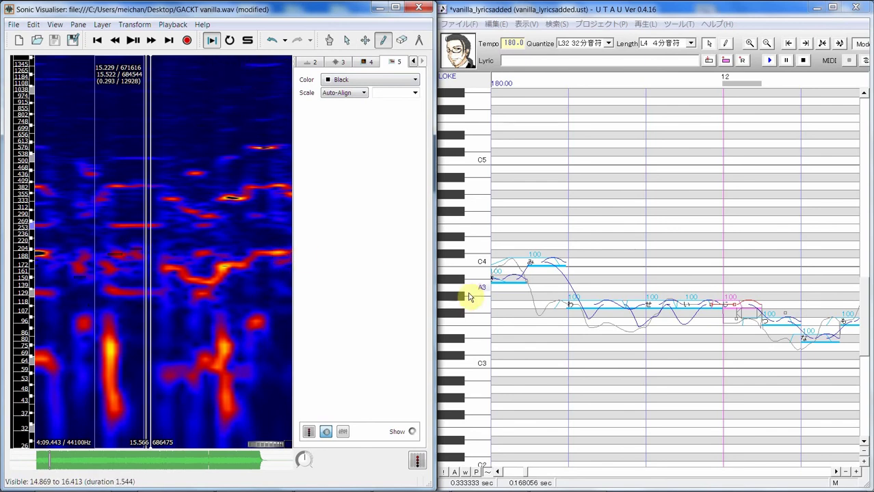
pyautogui.click(472, 298)
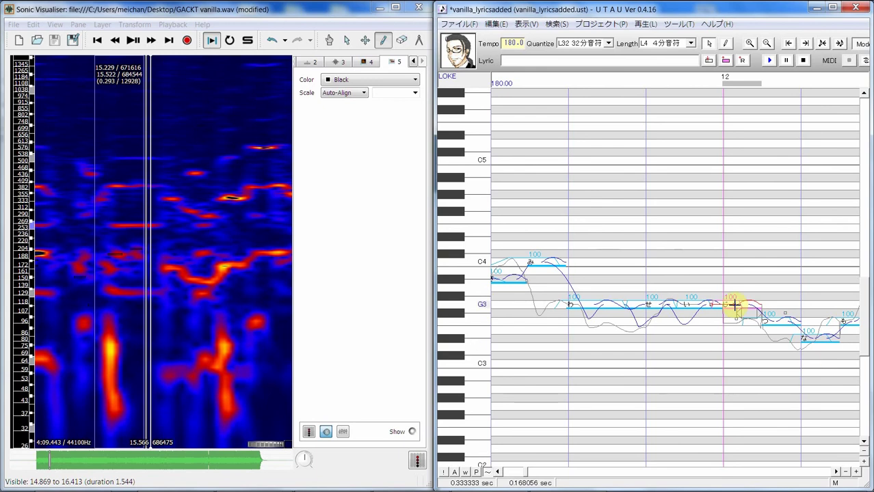
# - Add one pitch point to the じ note's curve and one to the つ note's curve
pyautogui.rightClick(734, 305)
pyautogui.click(772, 361)
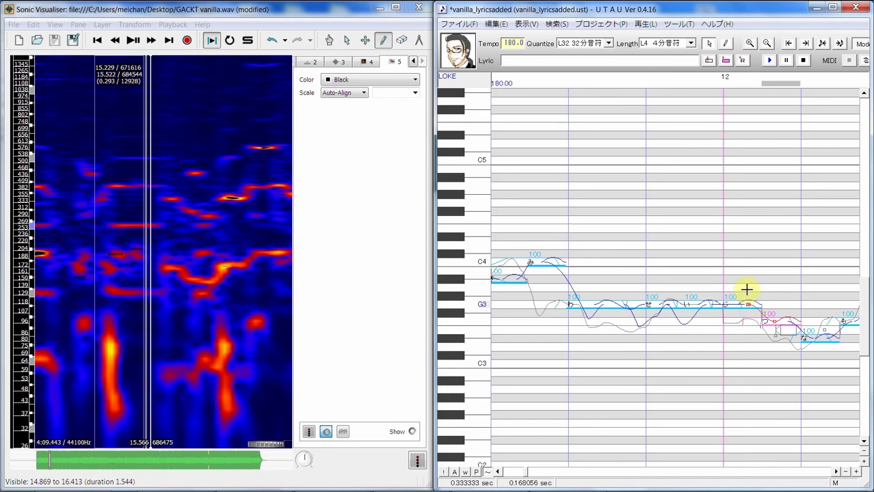
pyautogui.rightClick(776, 322)
pyautogui.click(812, 380)
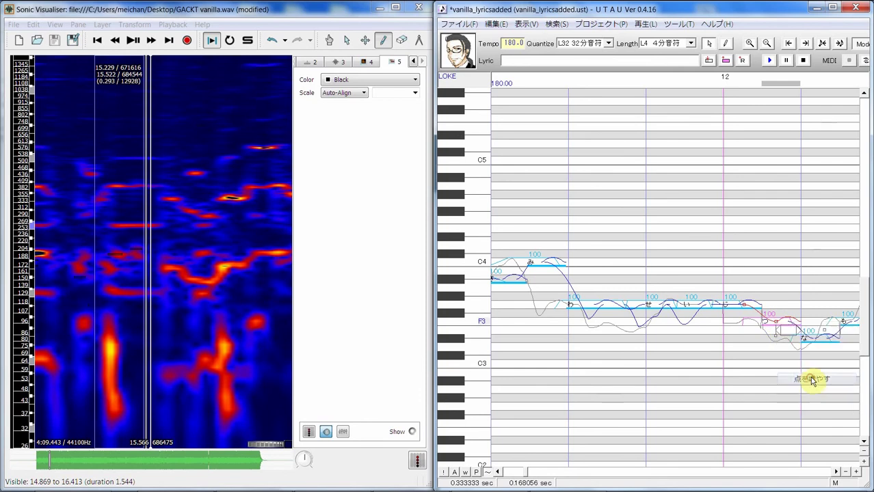
# - Lower the じ note's added pitch point to about F#3 at the start of the note
pyautogui.click(727, 306)
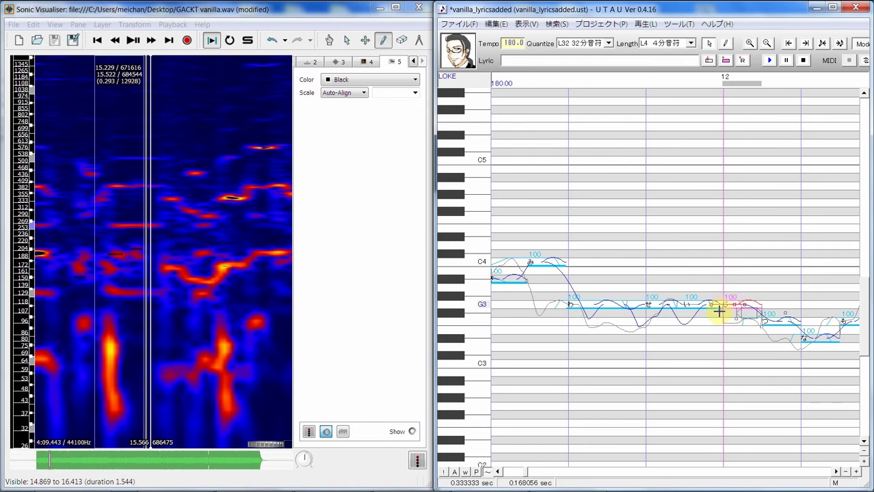
pyautogui.click(721, 314)
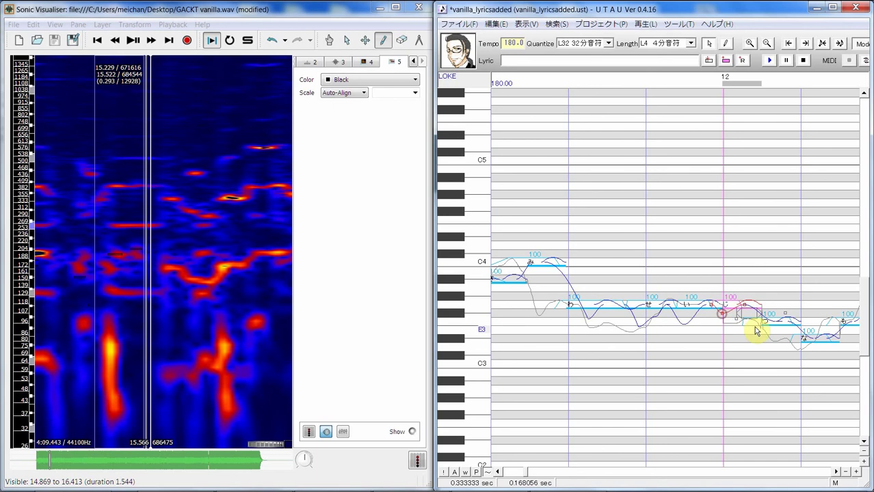
pyautogui.moveTo(743, 305); pyautogui.dragTo(741, 287)
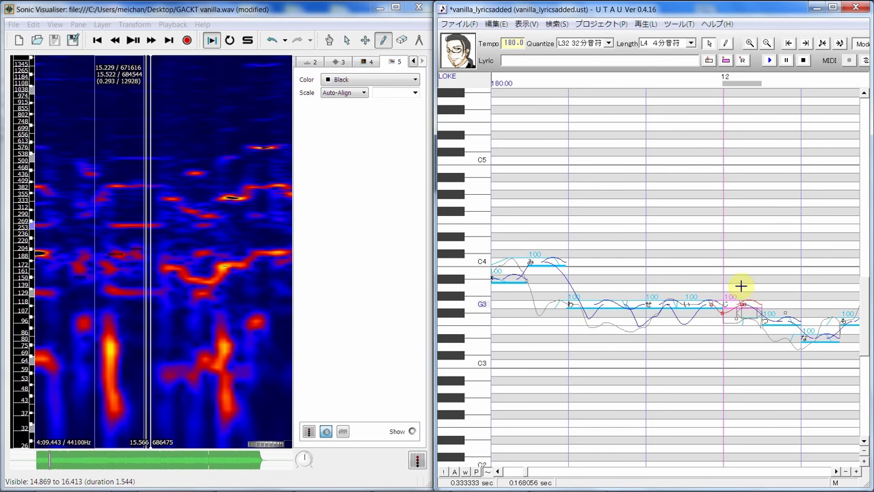
# - Start the つ note's pitch transition earlier, and raise its added pitch point to about G#3 near the end of じ
pyautogui.click(775, 336)
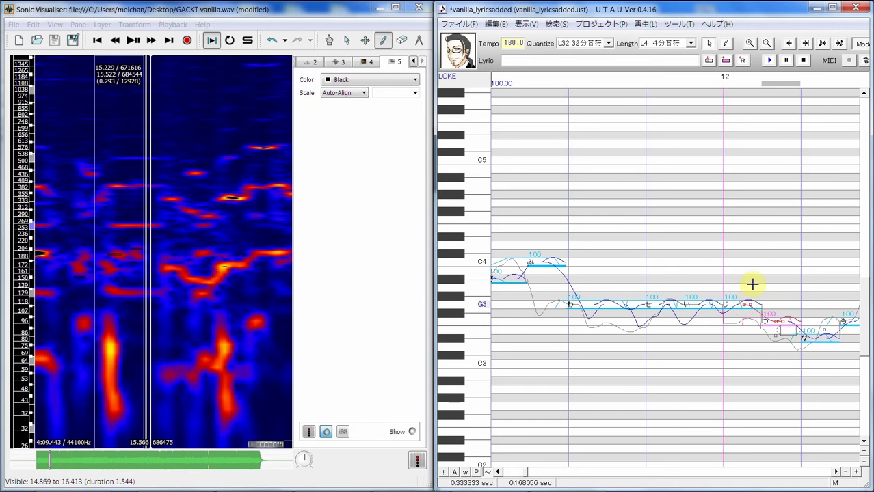
pyautogui.moveTo(750, 328); pyautogui.dragTo(733, 313)
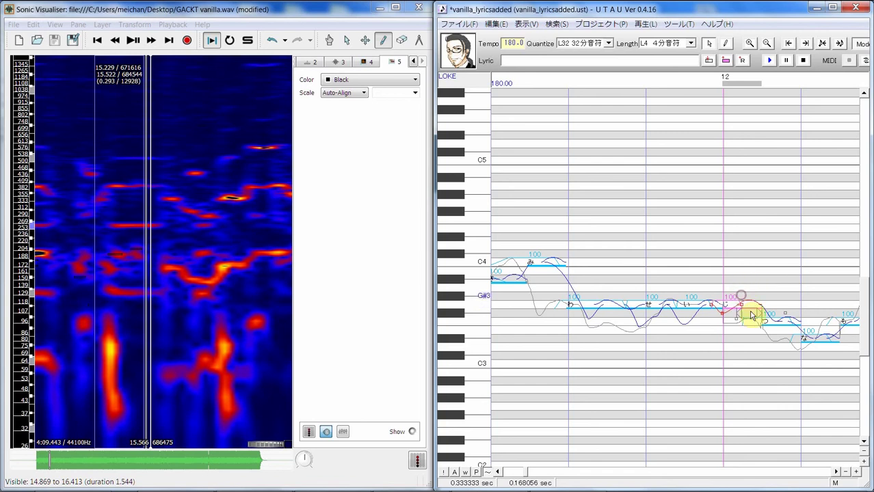
pyautogui.moveTo(747, 312)
pyautogui.mouseDown()
pyautogui.moveTo(780, 353)
pyautogui.moveTo(757, 304)
pyautogui.mouseUp()
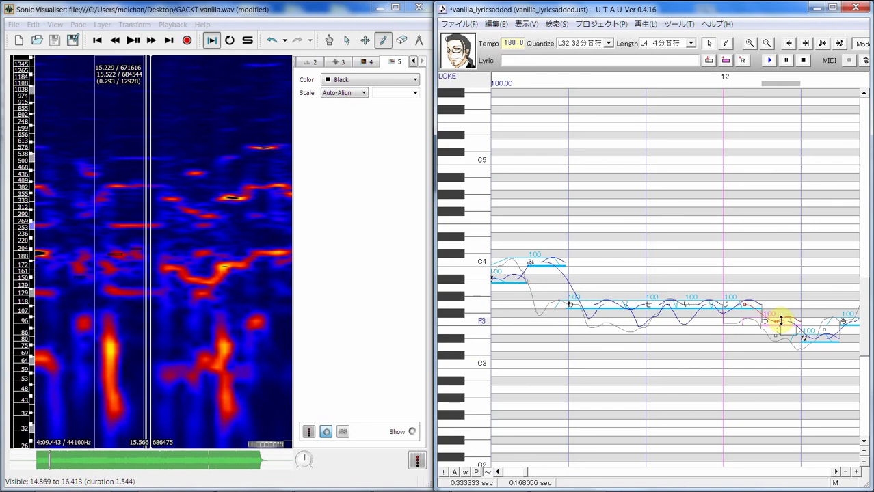
pyautogui.rightClick(775, 321)
pyautogui.press('Escape')
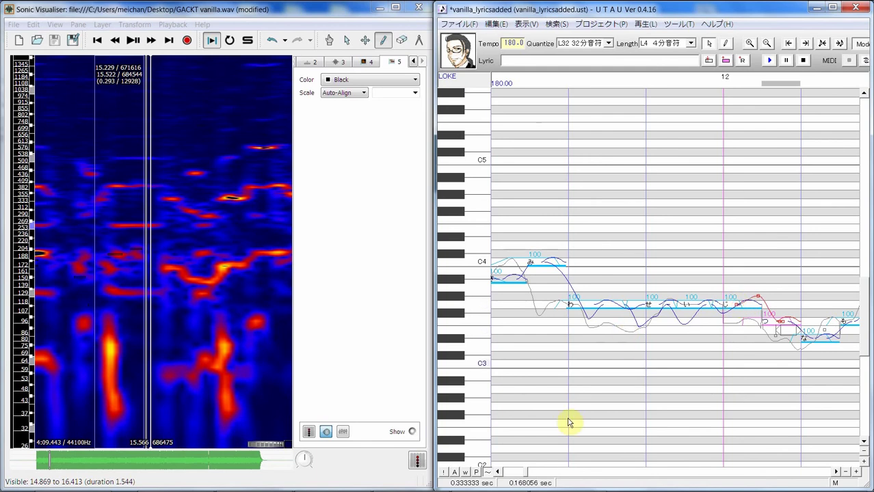
# - Play back the UST to hear the tuned phrase around measures 11 and 12
pyautogui.click(497, 472)
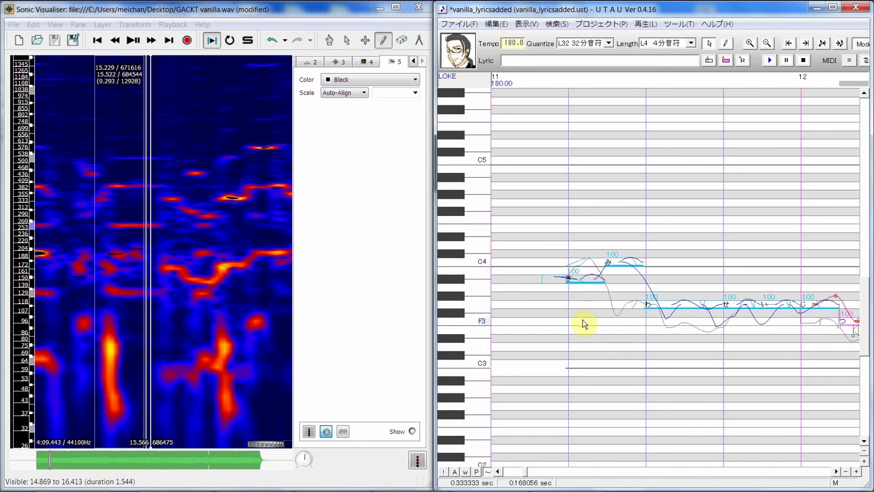
pyautogui.press('space')
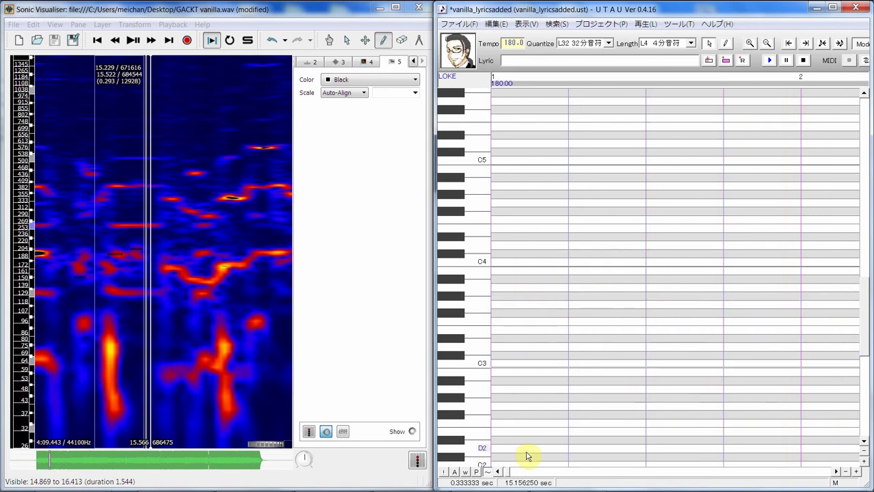
# - Open the envelope of the つ note in measure 12, reset and normalize it, and load the original pre-utterance and overlap values
pyautogui.moveTo(525, 471); pyautogui.dragTo(528, 476)
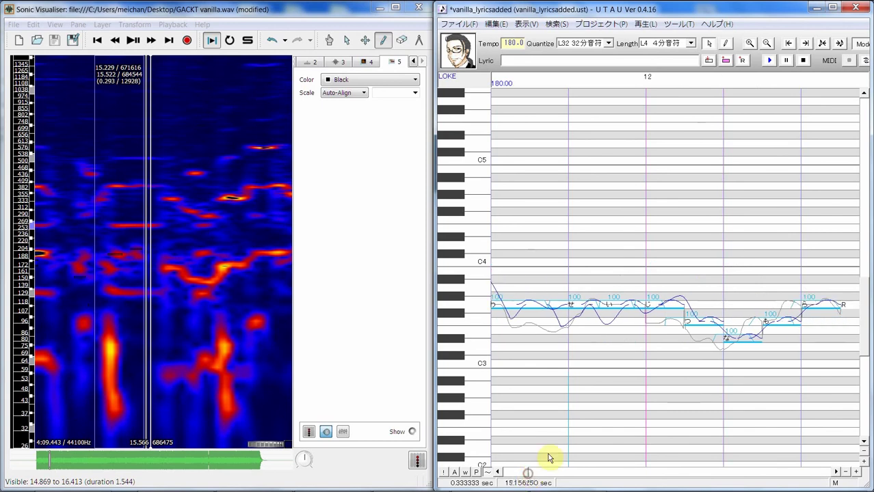
pyautogui.click(688, 379)
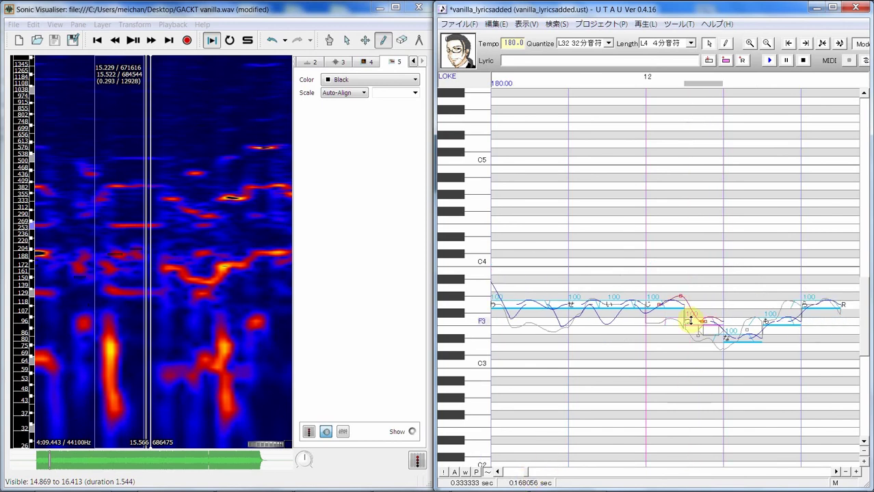
pyautogui.rightClick(691, 320)
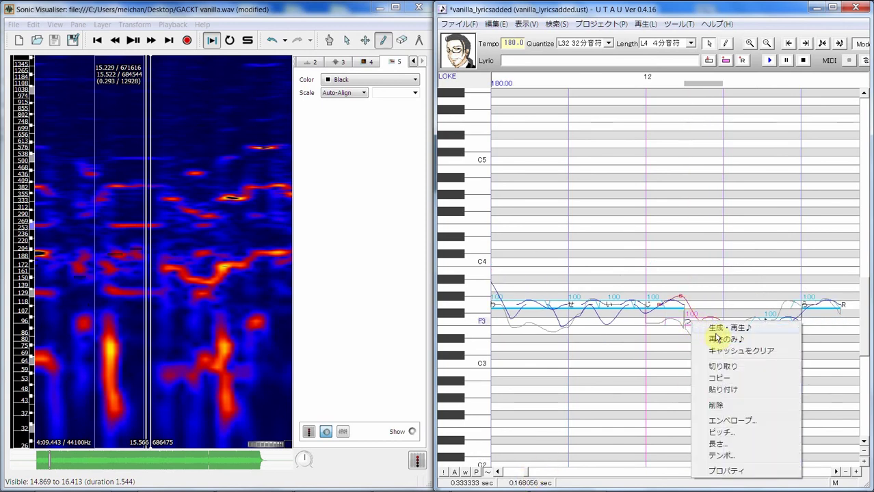
pyautogui.click(745, 427)
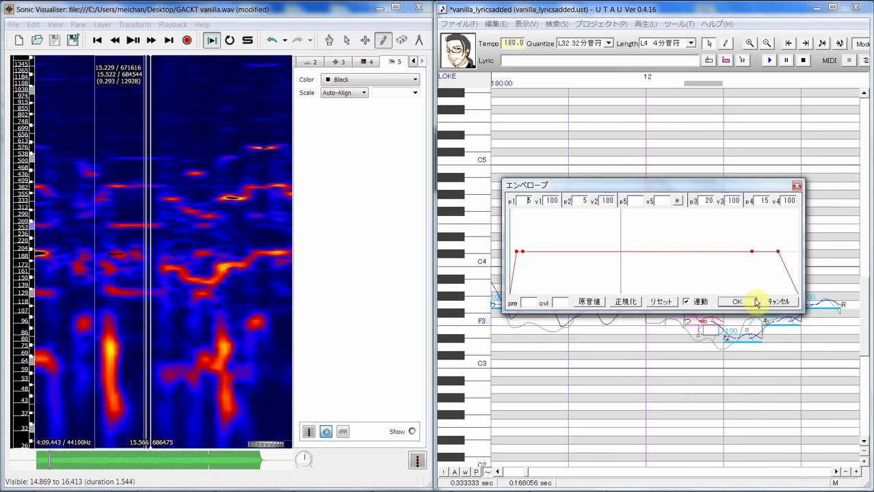
pyautogui.click(659, 302)
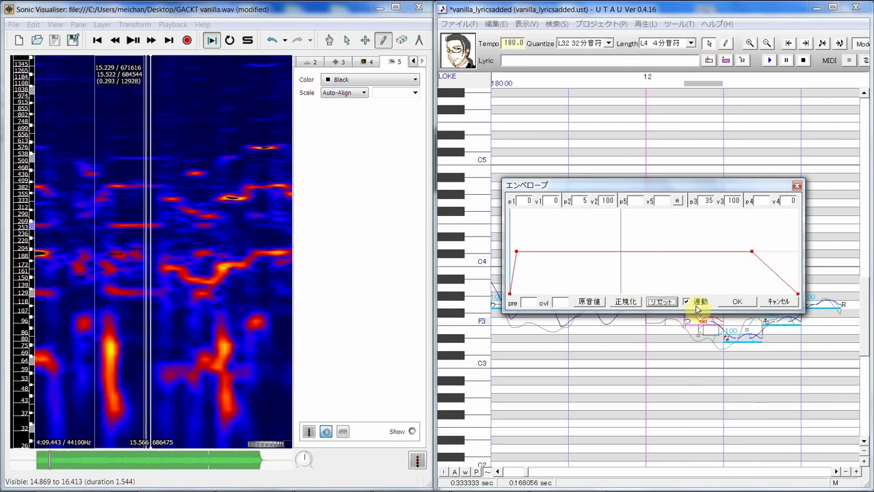
pyautogui.click(626, 304)
pyautogui.click(594, 306)
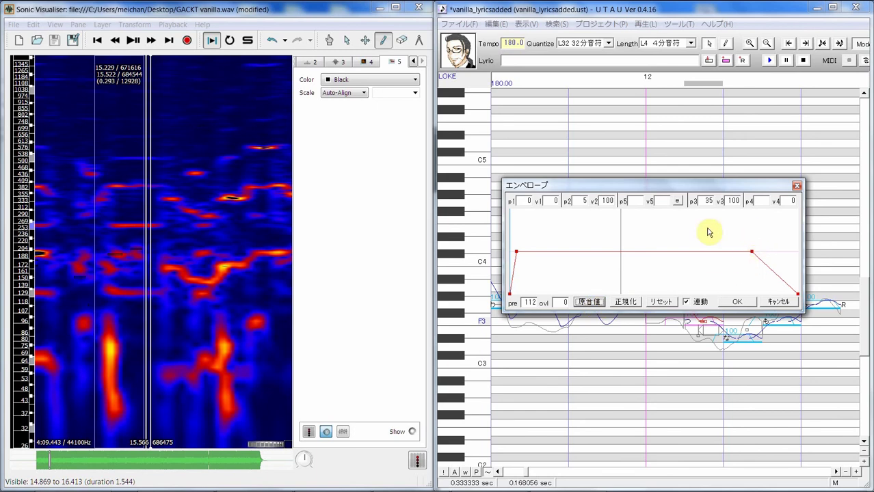
# - Add a fifth point to つ's envelope and shape an early cutoff with p5 72, v5 93, p3 124 and v3 0
pyautogui.click(677, 201)
pyautogui.moveTo(528, 251); pyautogui.dragTo(614, 250)
pyautogui.moveTo(752, 253); pyautogui.dragTo(634, 322)
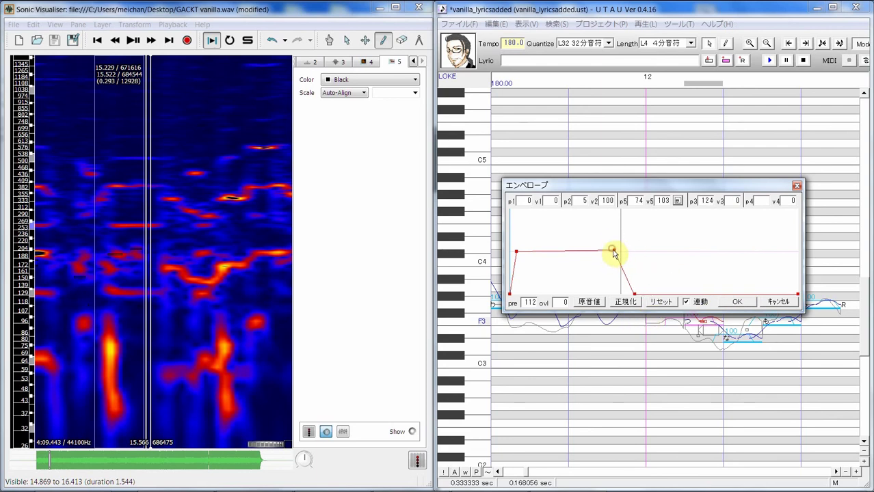
pyautogui.moveTo(613, 253); pyautogui.dragTo(612, 254)
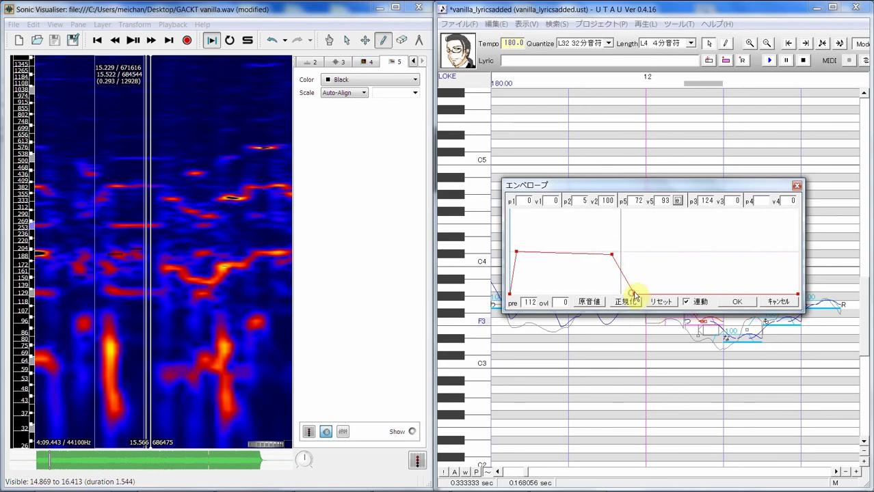
pyautogui.click(738, 306)
# - Set the つ note's consonant velocity to -10 in its note properties
pyautogui.moveTo(697, 357); pyautogui.dragTo(615, 349)
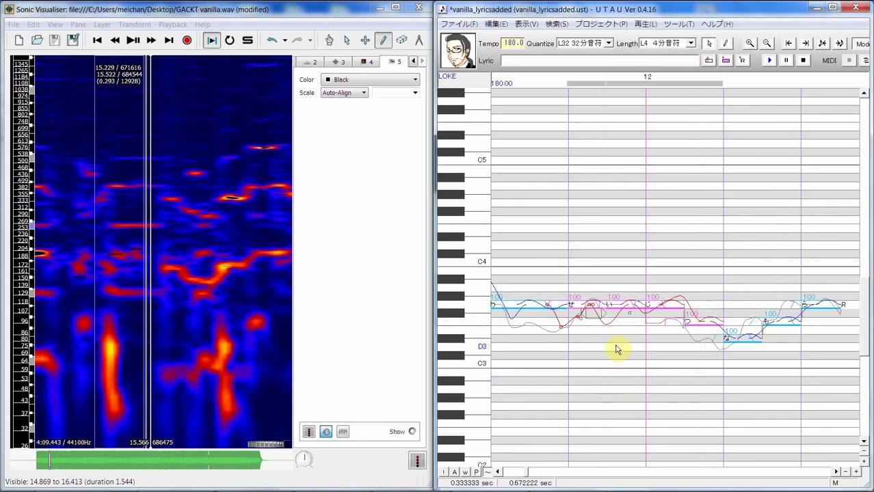
pyautogui.click(697, 318)
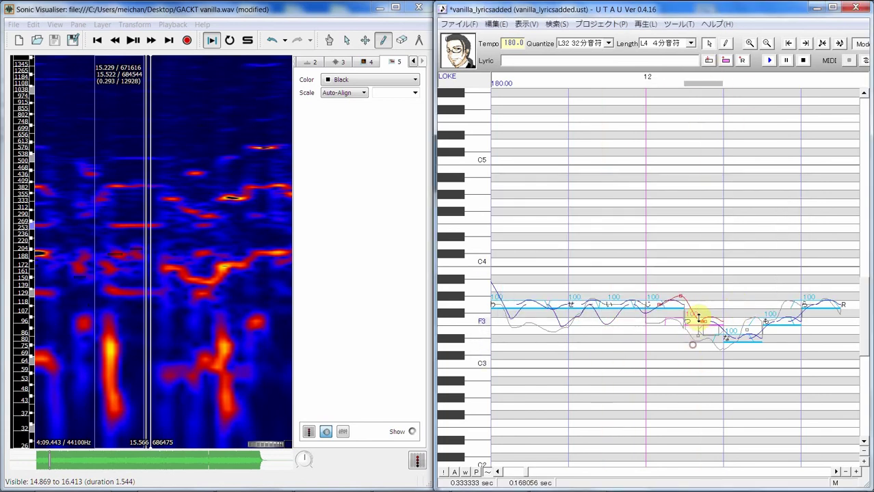
pyautogui.rightClick(697, 318)
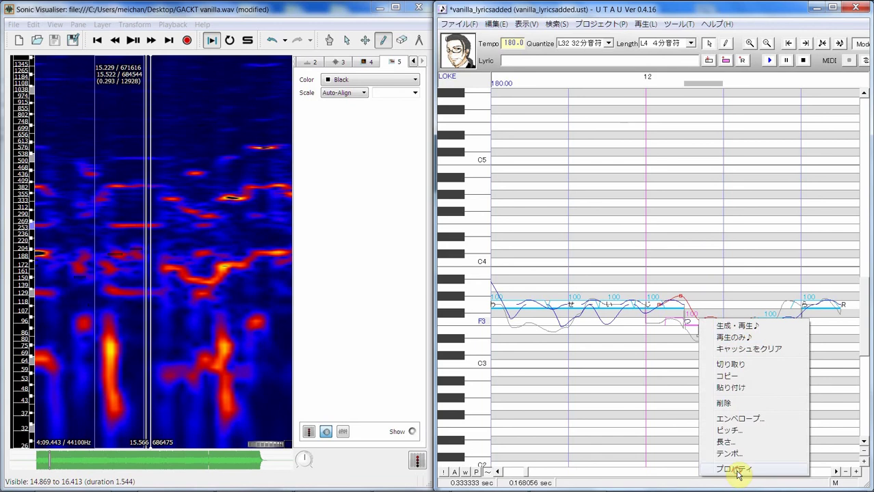
pyautogui.click(735, 470)
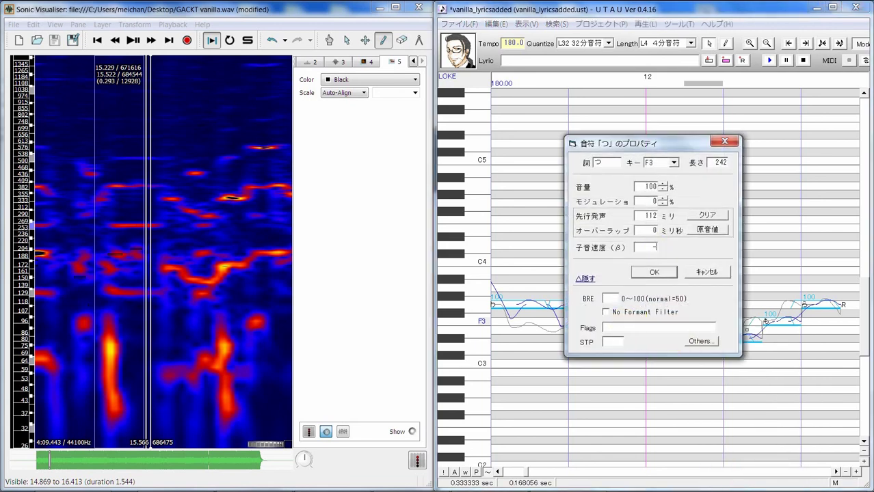
pyautogui.click(655, 273)
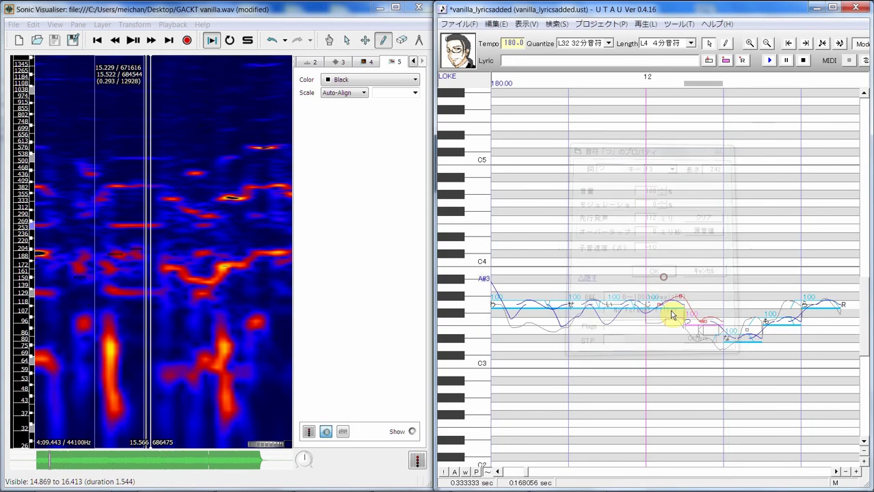
# - Render and play back the notes from わ through つ to hear the edited つ
pyautogui.hscroll(-2, 616, 359)
pyautogui.moveTo(594, 353); pyautogui.dragTo(594, 353)
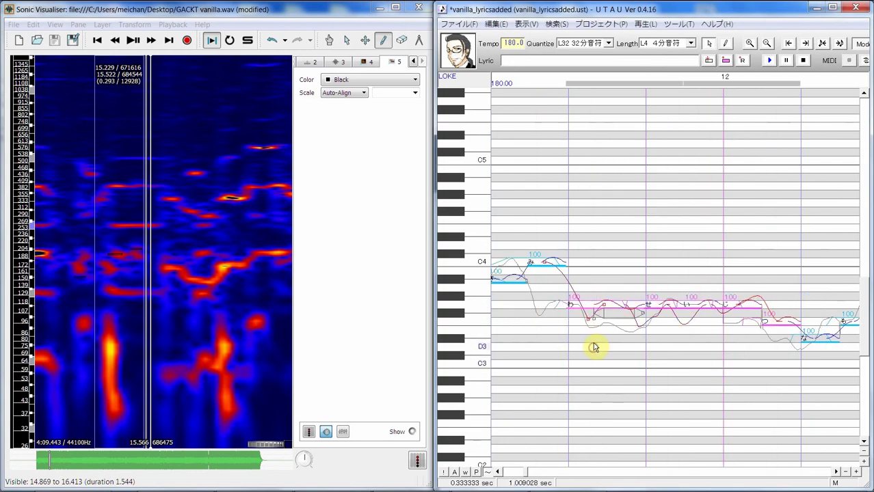
pyautogui.click(770, 62)
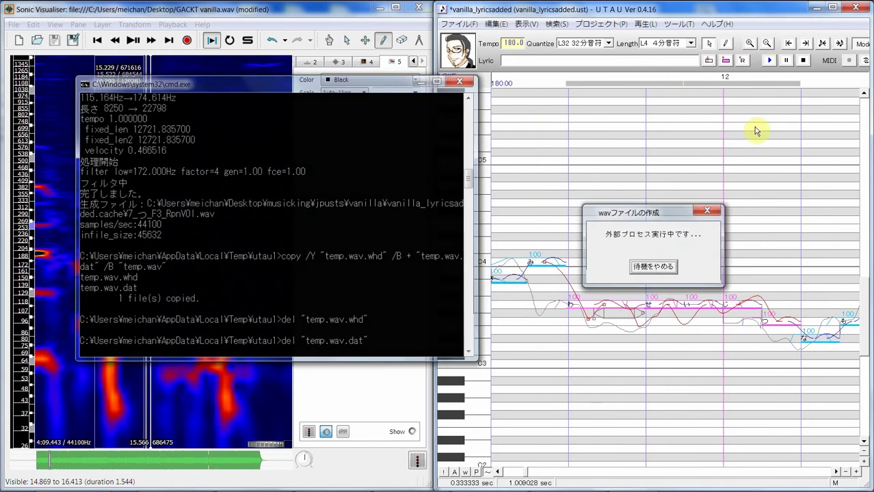
pyautogui.click(497, 472)
pyautogui.moveTo(579, 317); pyautogui.dragTo(562, 342)
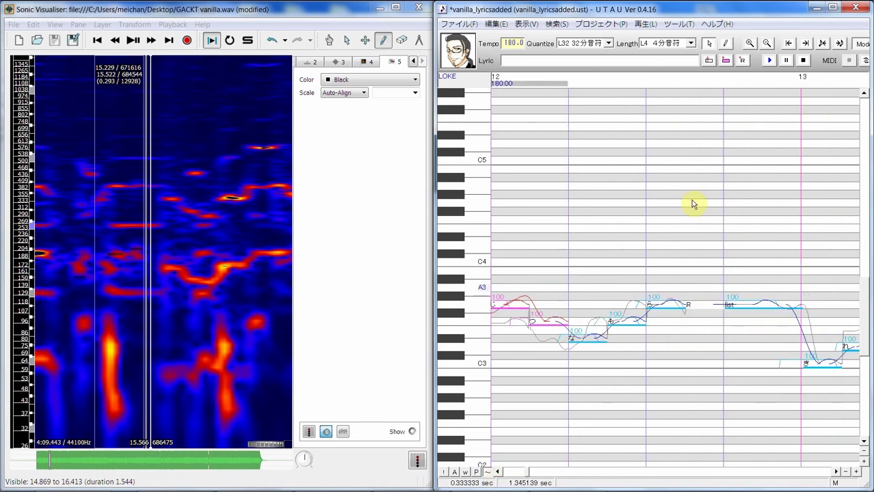
pyautogui.click(770, 60)
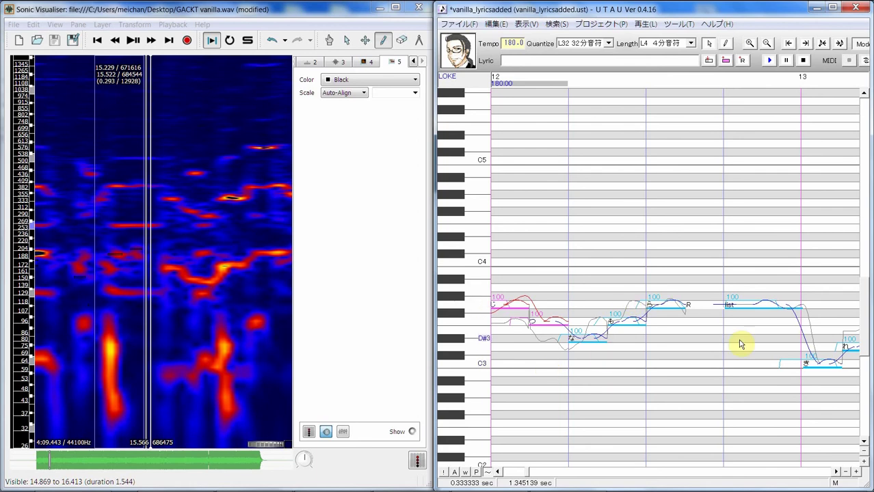
# - Split the "list" note before measure 13 by adding a short す note at its end on G3, and change the remaining lyric to り
pyautogui.click(840, 473)
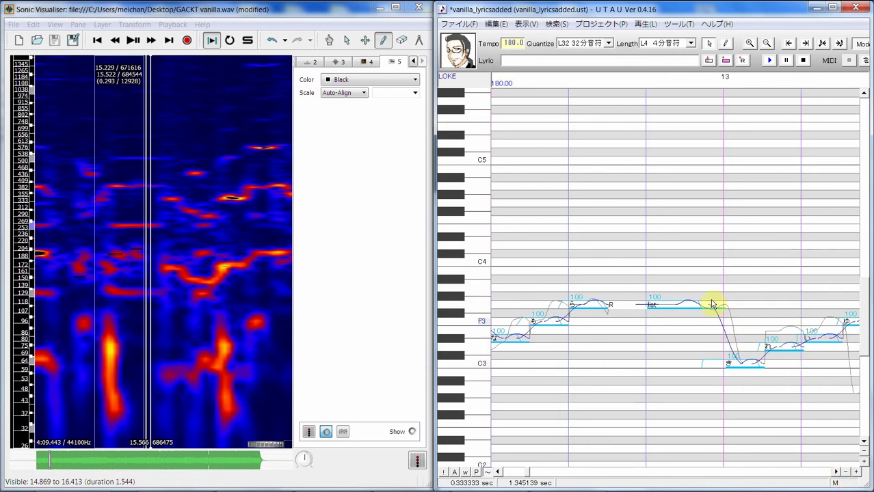
pyautogui.moveTo(714, 302)
pyautogui.mouseDown()
pyautogui.moveTo(718, 335)
pyautogui.moveTo(728, 307)
pyautogui.moveTo(693, 314)
pyautogui.moveTo(705, 307)
pyautogui.mouseUp()
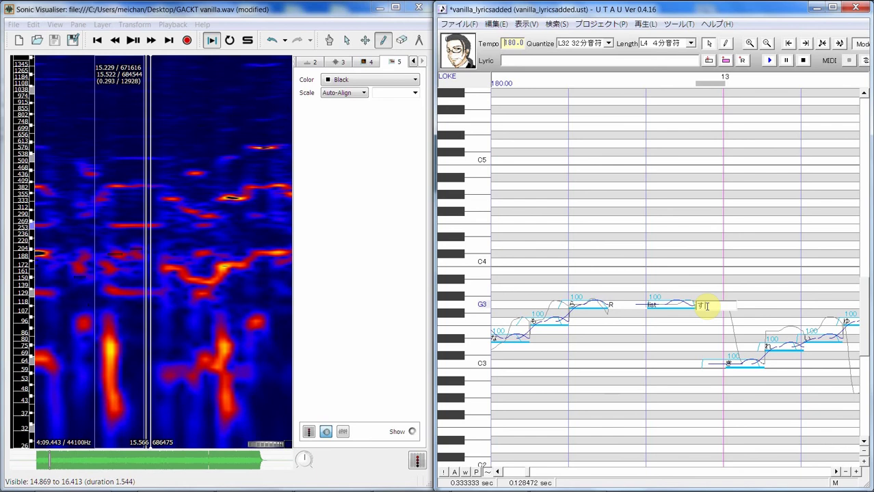
pyautogui.click(704, 306)
pyautogui.click(655, 306)
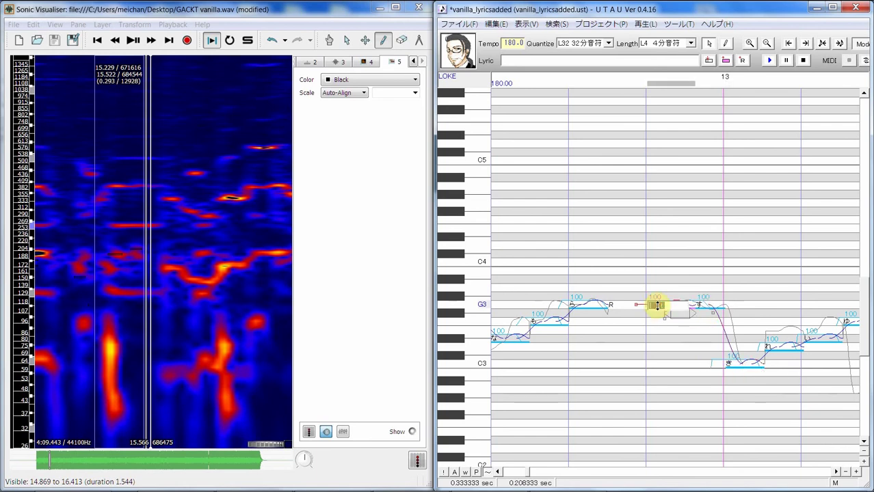
pyautogui.click(657, 306)
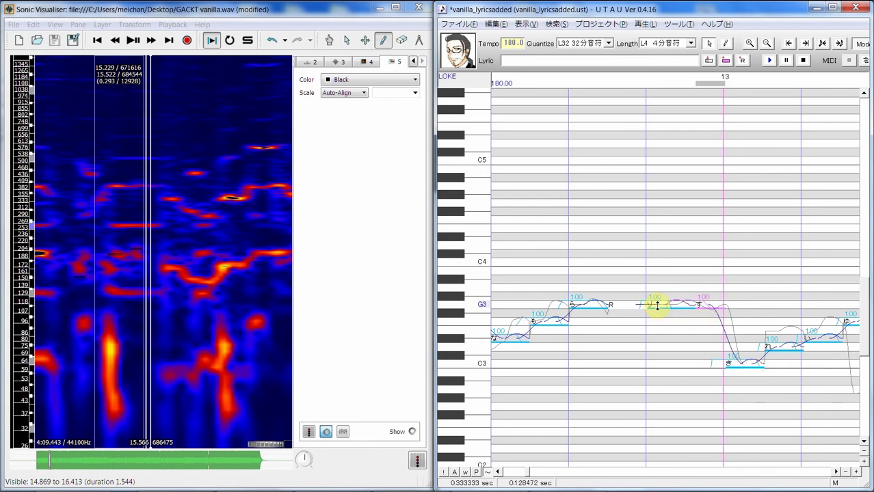
# - Shape the す note's envelope to cut off early with p5 108, v5 96, p3 64 and v3 0
pyautogui.rightClick(705, 305)
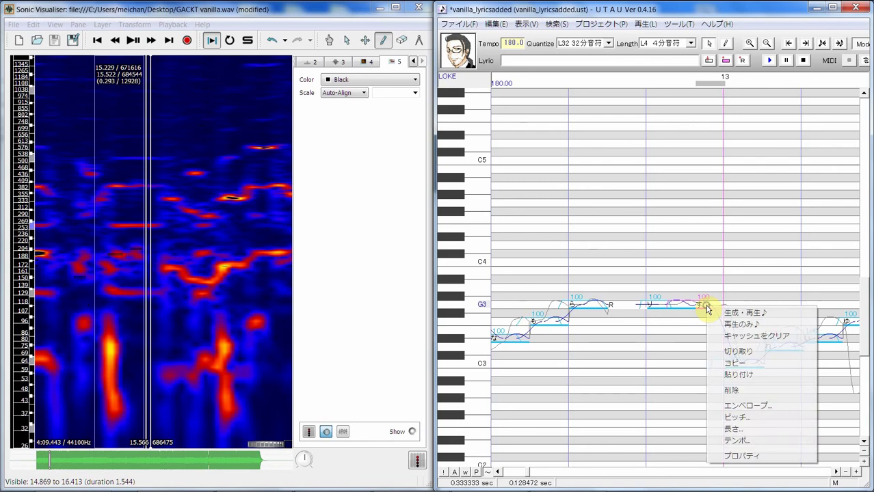
pyautogui.click(753, 409)
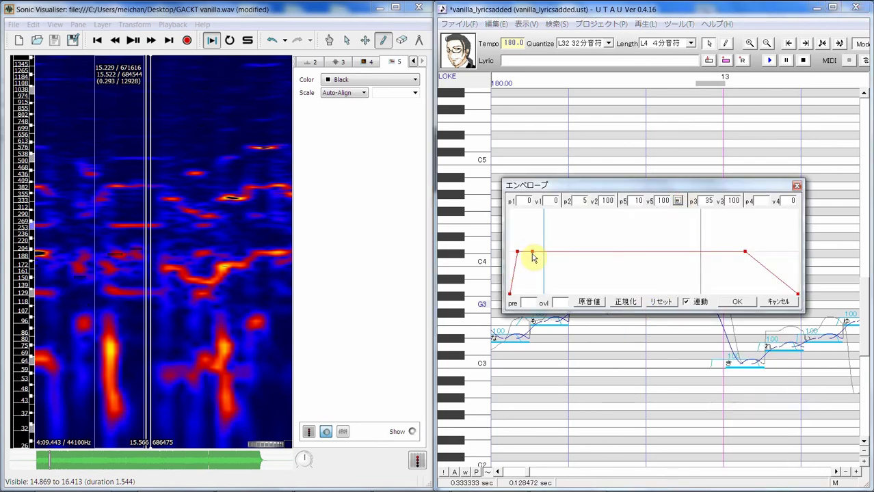
pyautogui.moveTo(534, 255); pyautogui.dragTo(687, 253)
pyautogui.moveTo(749, 249); pyautogui.dragTo(704, 296)
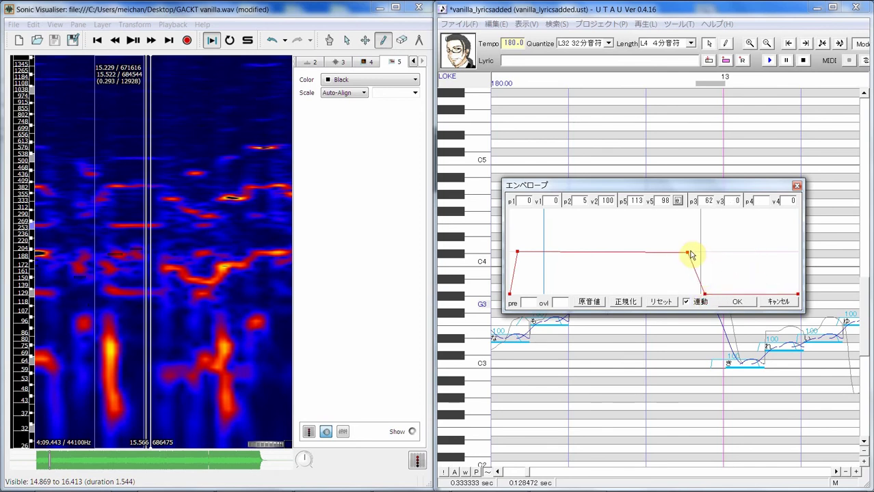
pyautogui.moveTo(686, 254); pyautogui.dragTo(680, 254)
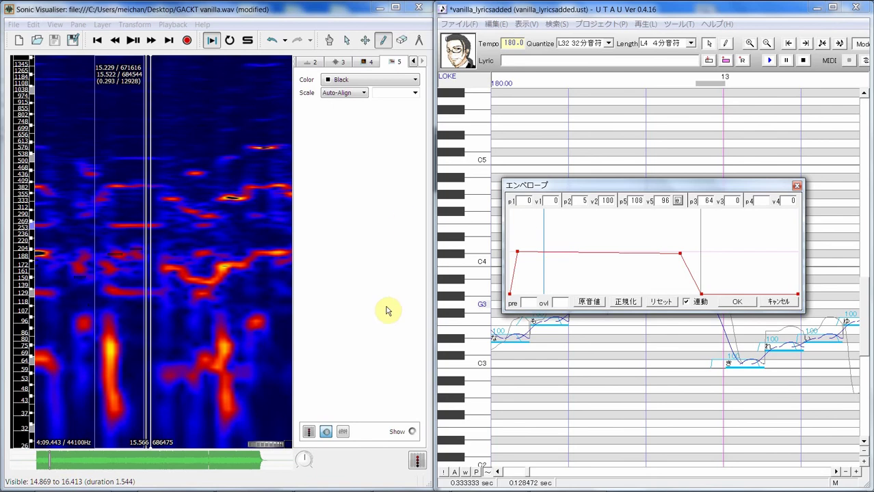
pyautogui.click(744, 303)
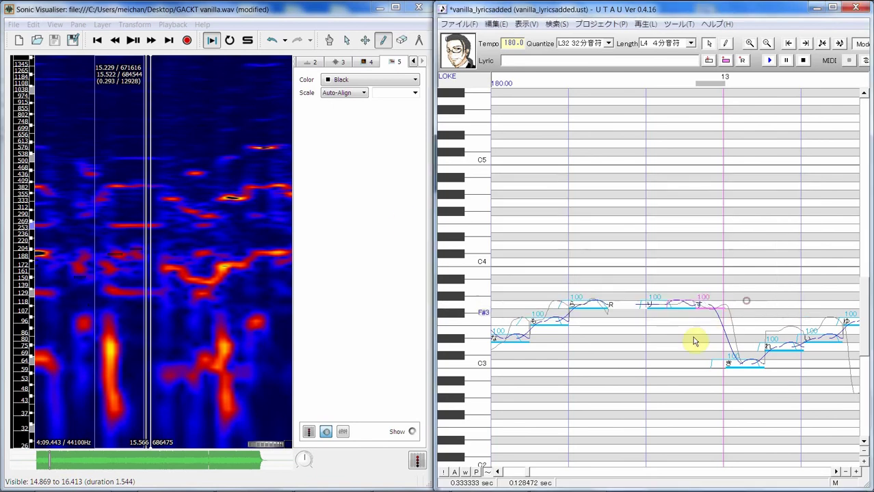
# - Render and play the す note to hear its cutoff
pyautogui.click(768, 61)
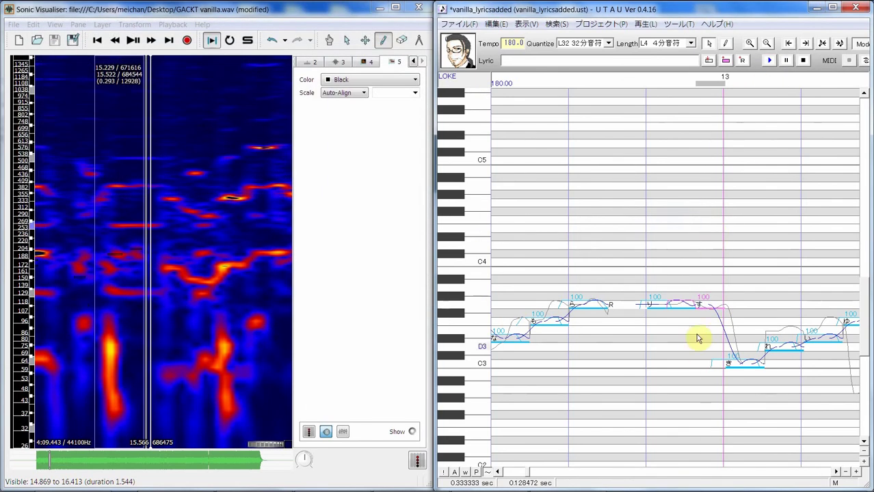
pyautogui.rightClick(704, 305)
pyautogui.click(666, 346)
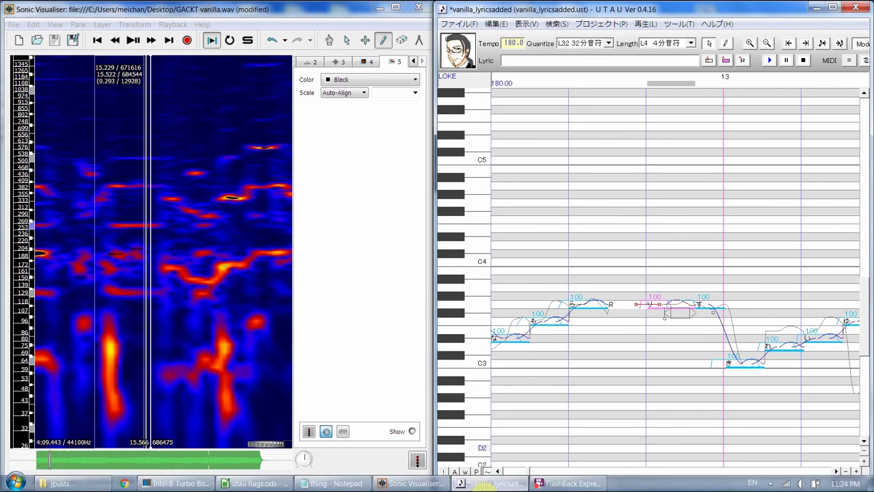
# - Bring up utau flags.ods in LibreOffice Calc for reference, and open and confirm the す note's properties in UTAU
pyautogui.click(255, 483)
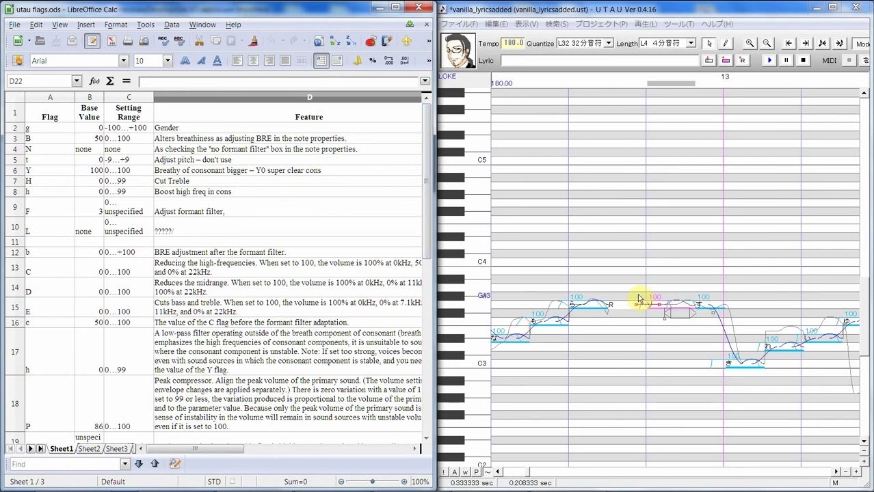
pyautogui.rightClick(711, 305)
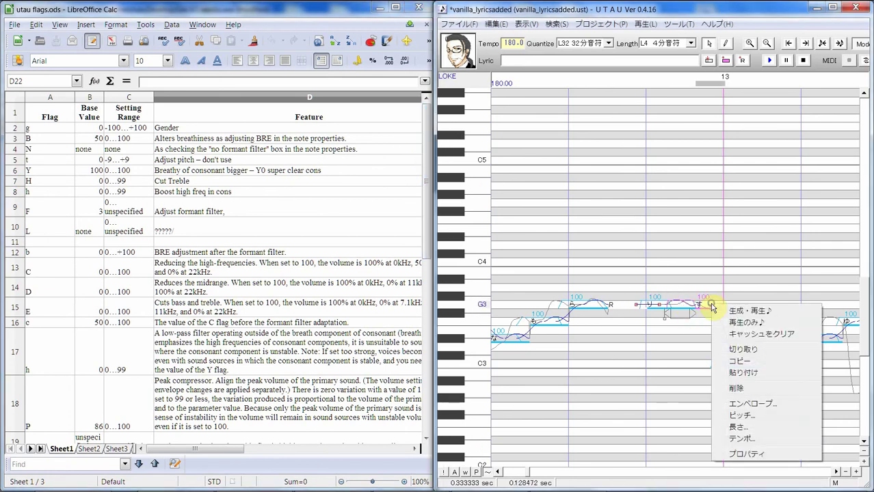
pyautogui.click(772, 454)
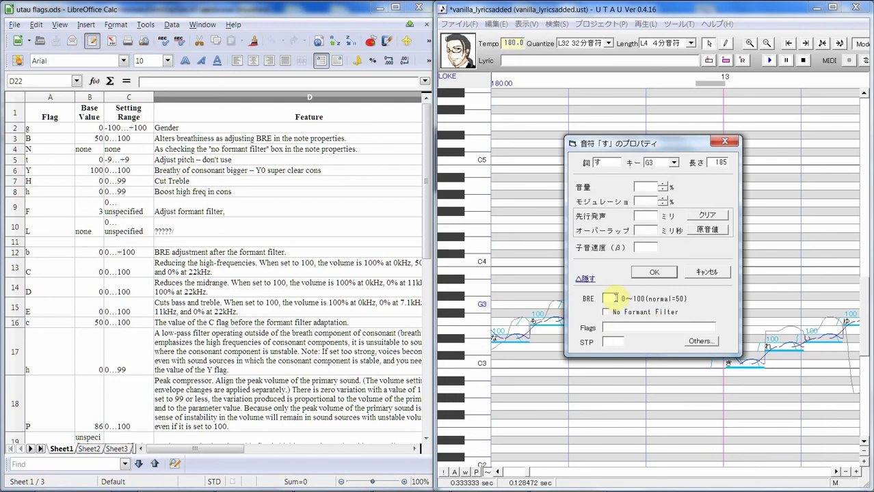
pyautogui.click(654, 273)
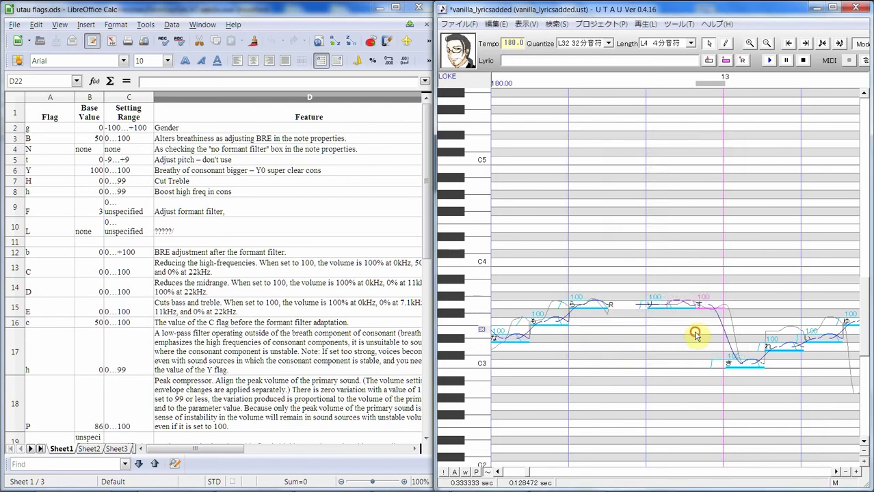
# - Play the す note to hear it with its confirmed properties
pyautogui.click(769, 62)
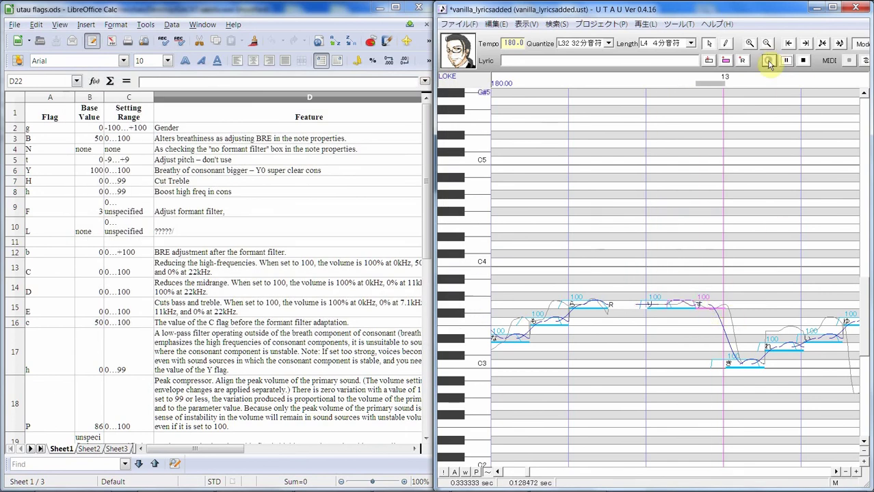
pyautogui.click(768, 62)
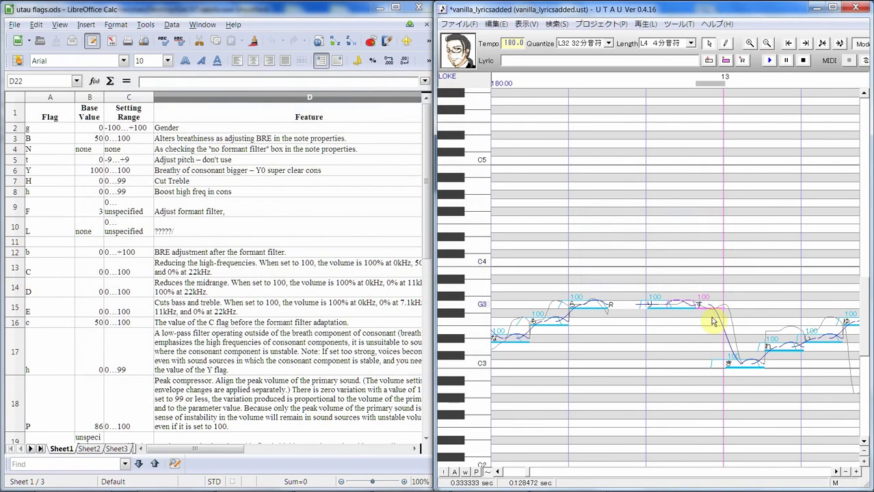
# - Open the す note's properties and consult the flag descriptions from h down to x in utau flags.ods in LibreOffice Calc
pyautogui.rightClick(711, 309)
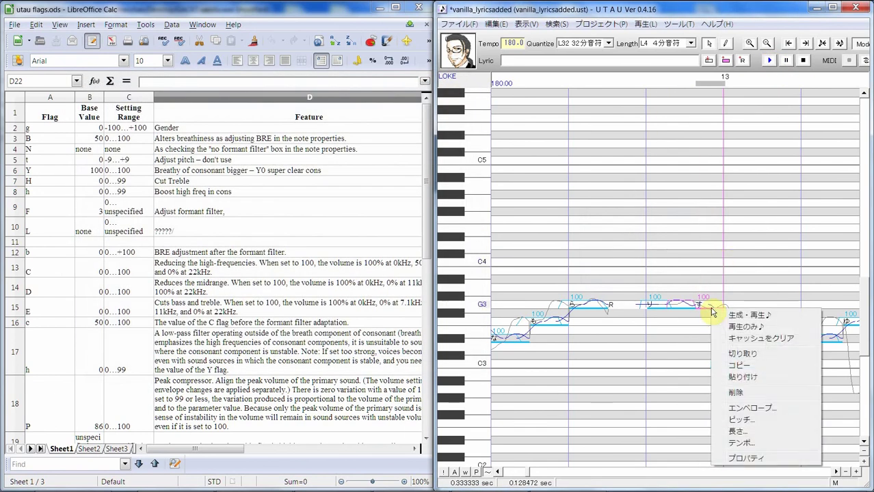
pyautogui.click(752, 457)
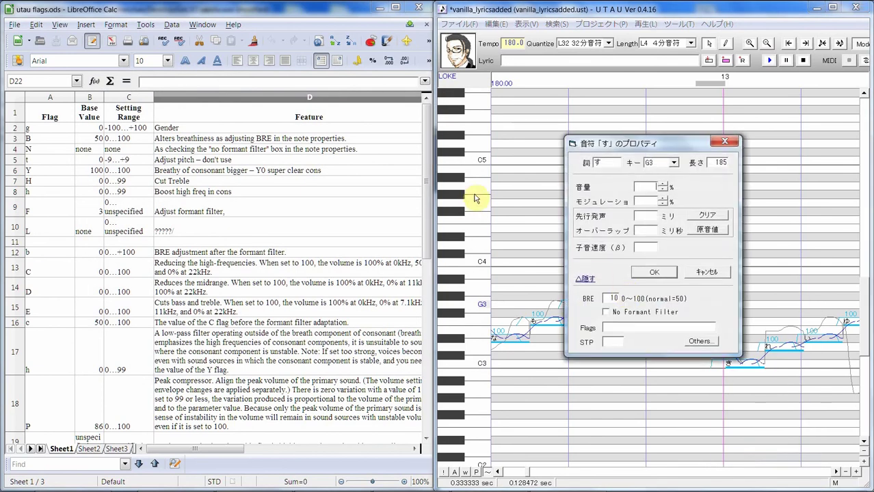
pyautogui.click(401, 194)
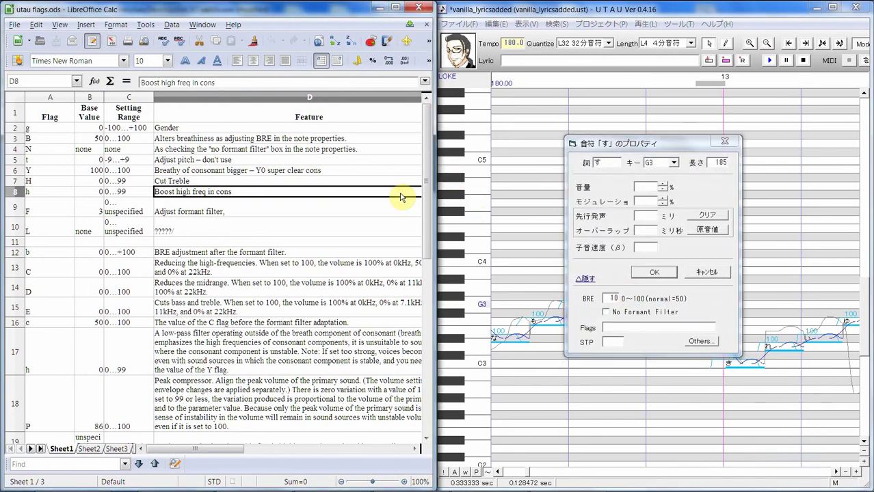
pyautogui.scroll(-1, 400, 197)
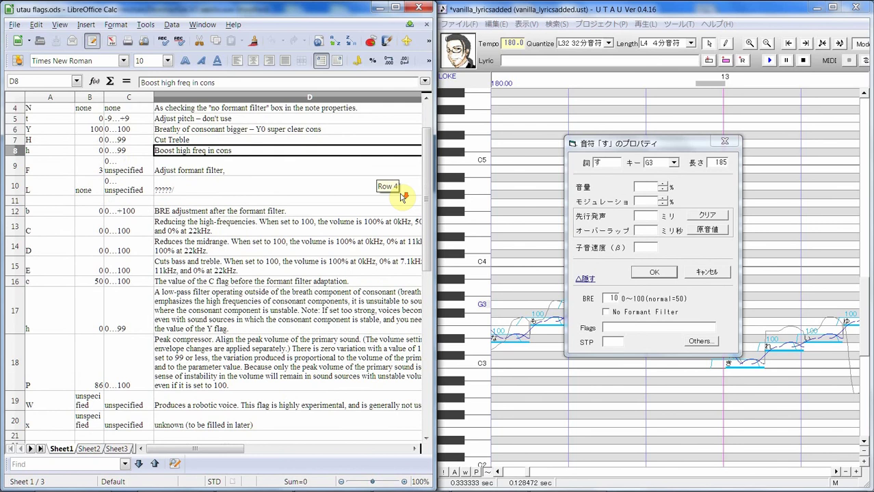
pyautogui.scroll(-1, 401, 197)
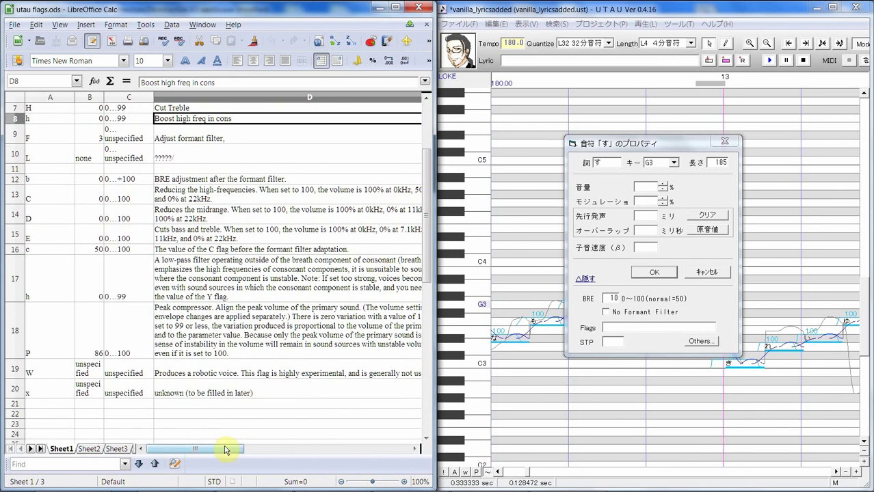
pyautogui.moveTo(227, 452); pyautogui.dragTo(260, 453)
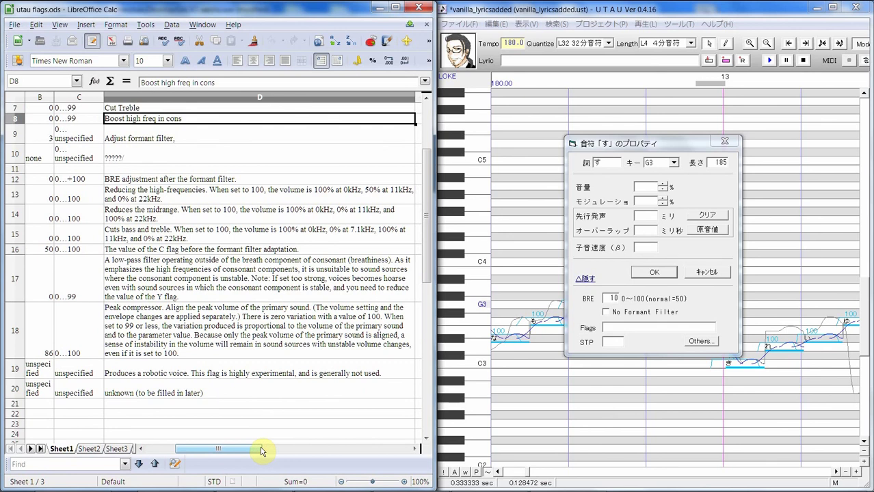
pyautogui.moveTo(222, 454); pyautogui.dragTo(147, 454)
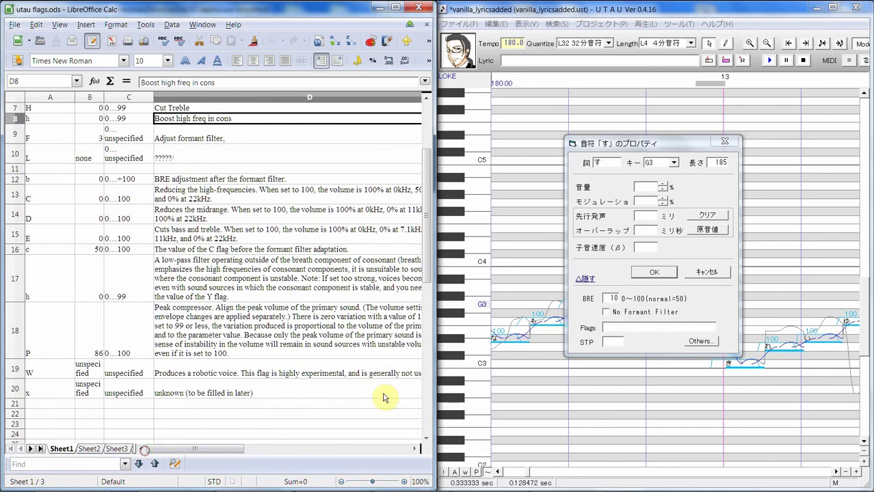
# - In UTAU, clear the す note's BRE value, set its flags to h40, and play the note
pyautogui.click(636, 299)
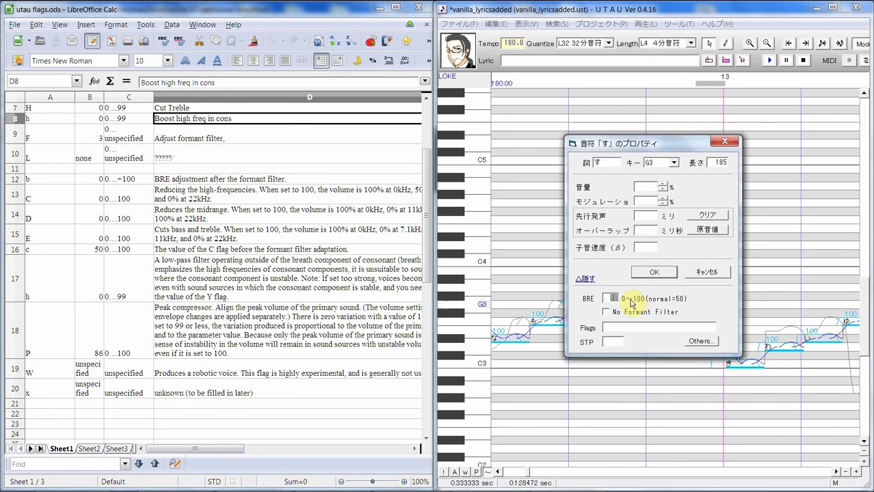
pyautogui.press('Delete')
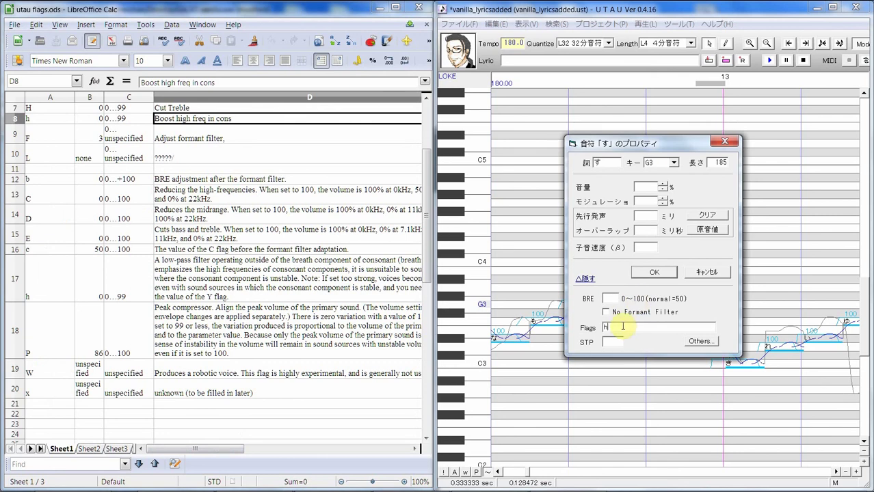
pyautogui.click(667, 274)
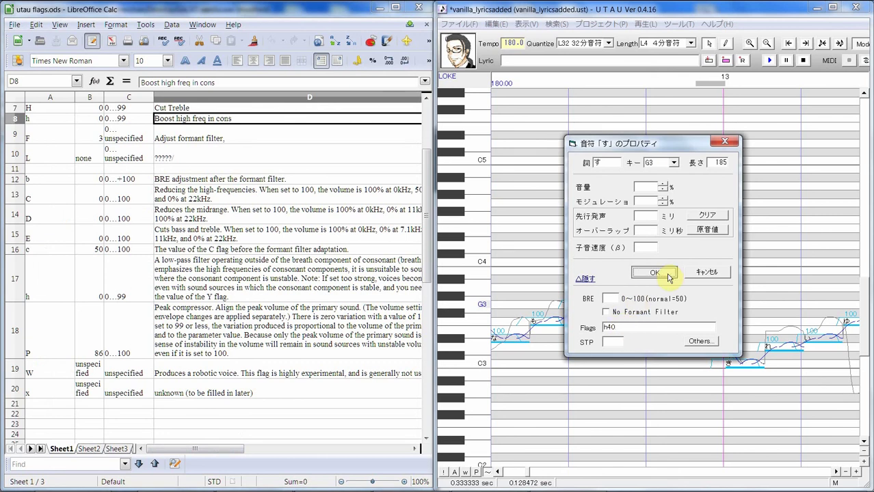
pyautogui.click(769, 60)
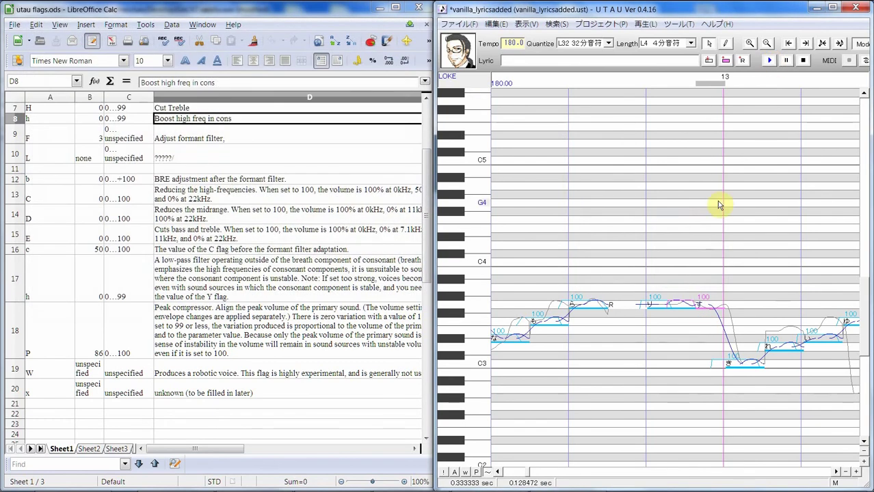
# - Switch to the flag sheet in LibreOffice Calc and examine the second h flag entry and the flags above it
pyautogui.scroll(1, 306, 318)
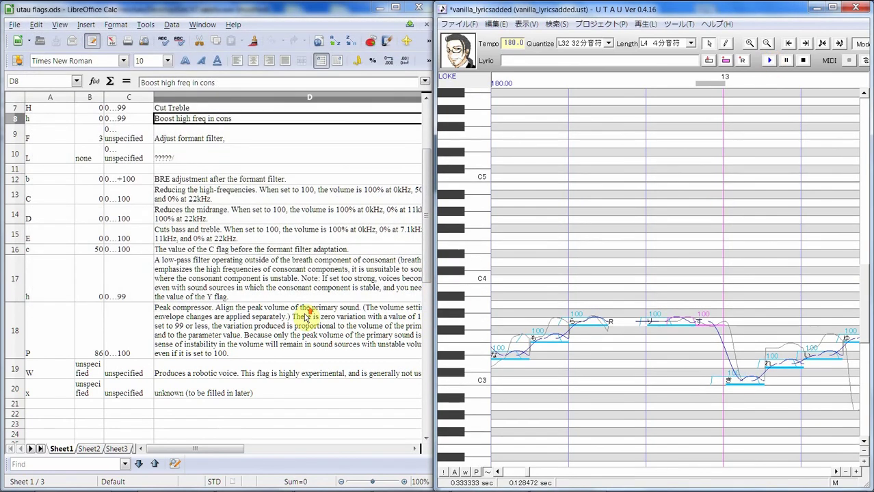
pyautogui.scroll(-1, 306, 318)
pyautogui.click(274, 272)
pyautogui.scroll(1, 274, 271)
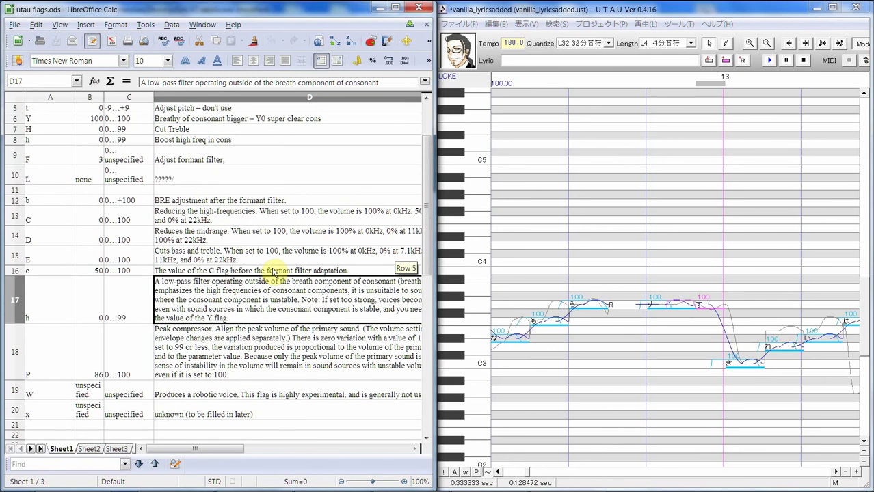
pyautogui.scroll(2, 303, 238)
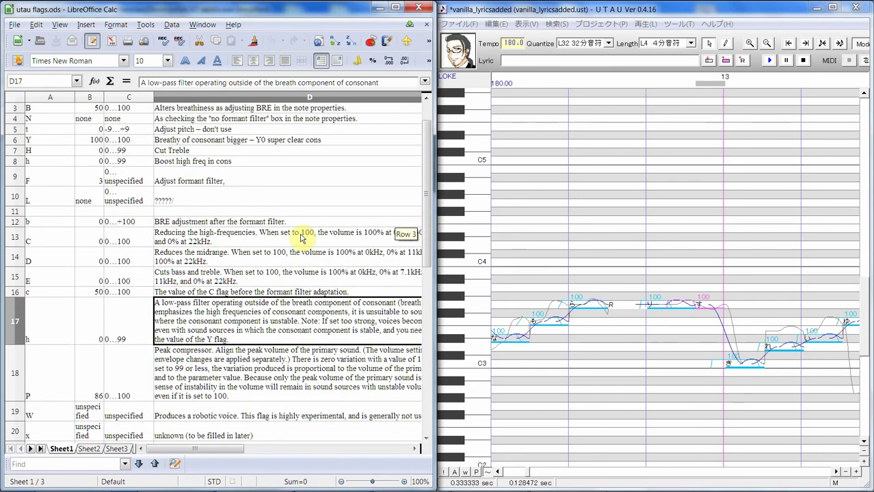
pyautogui.scroll(2, 303, 238)
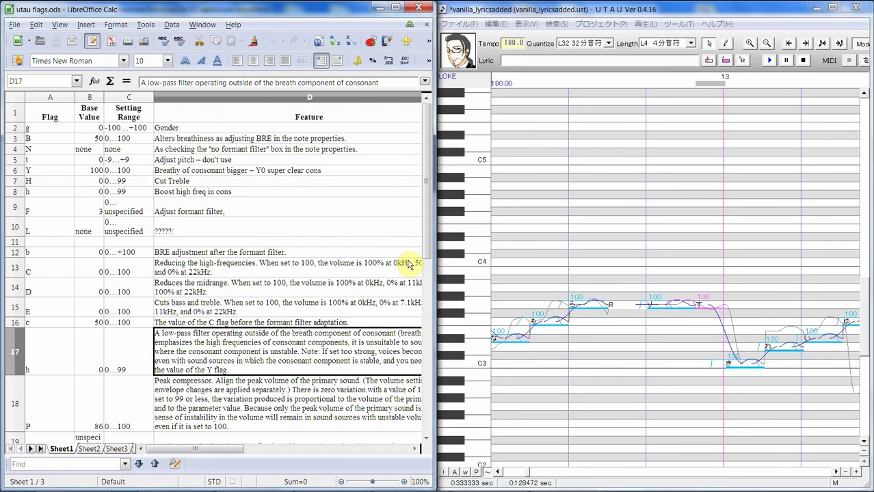
# - In UTAU, add Y0 after h40 in the す note's flags and play the note
pyautogui.rightClick(709, 310)
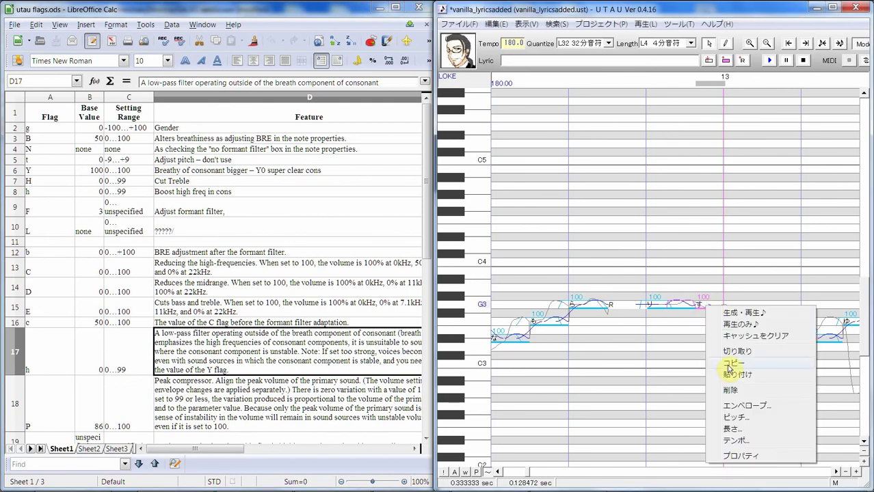
pyautogui.click(747, 456)
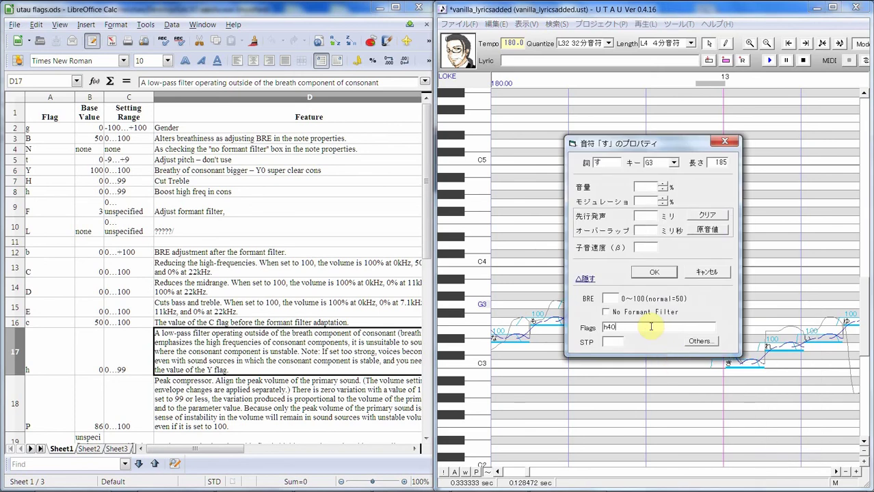
pyautogui.write('Y0')
pyautogui.click(654, 272)
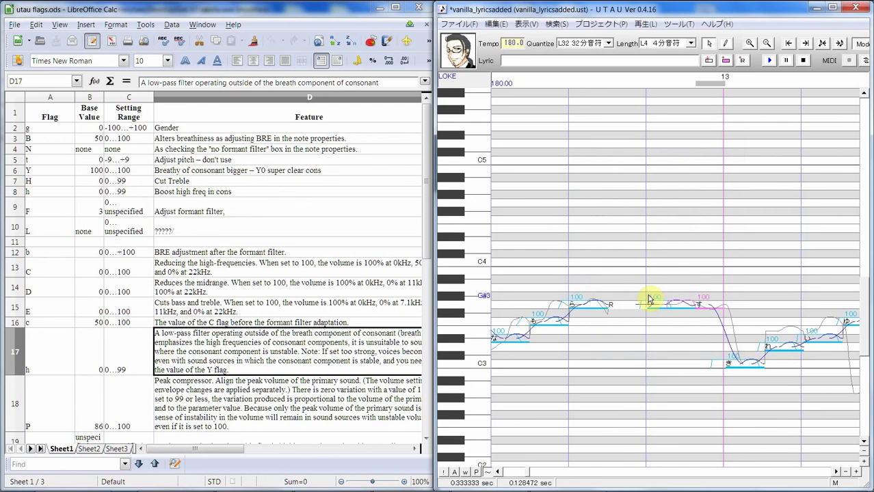
pyautogui.click(770, 61)
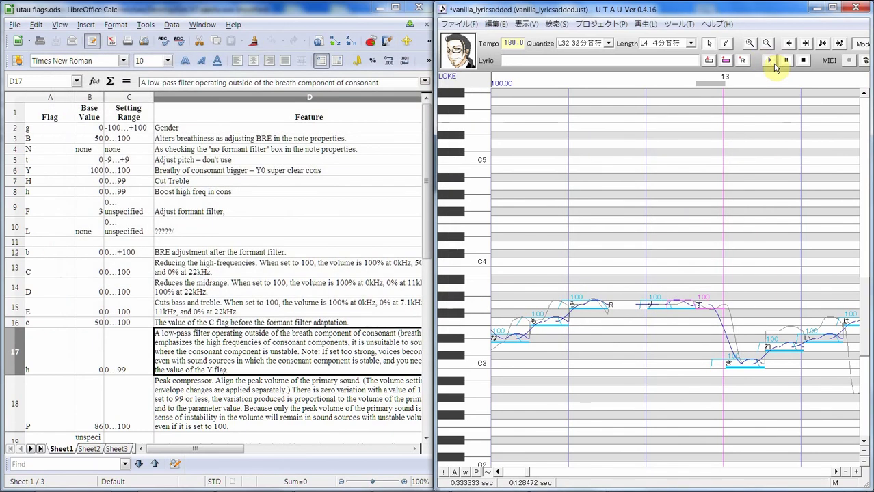
# - Set the す note's consonant velocity to -100 and play the note
pyautogui.rightClick(710, 306)
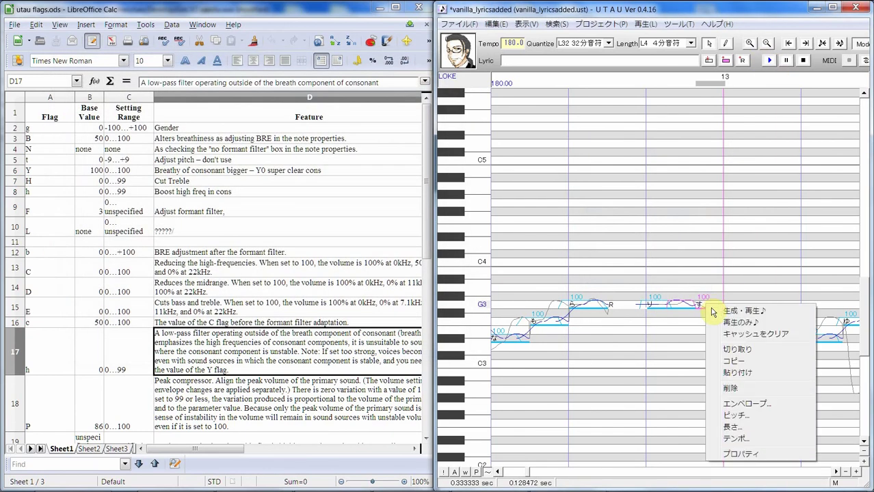
pyautogui.click(760, 455)
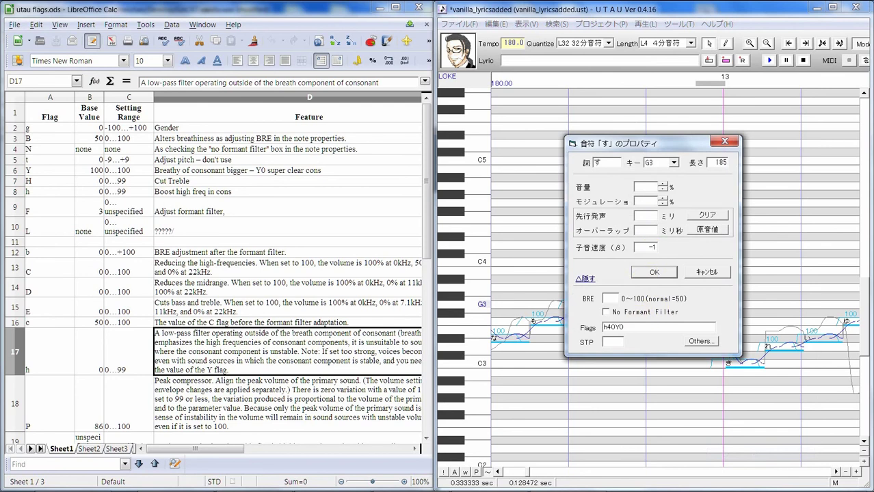
pyautogui.click(656, 272)
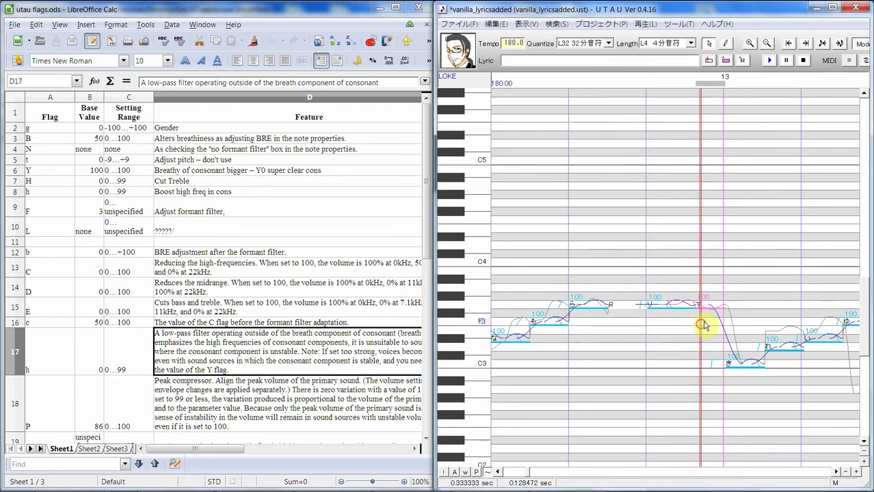
pyautogui.click(768, 61)
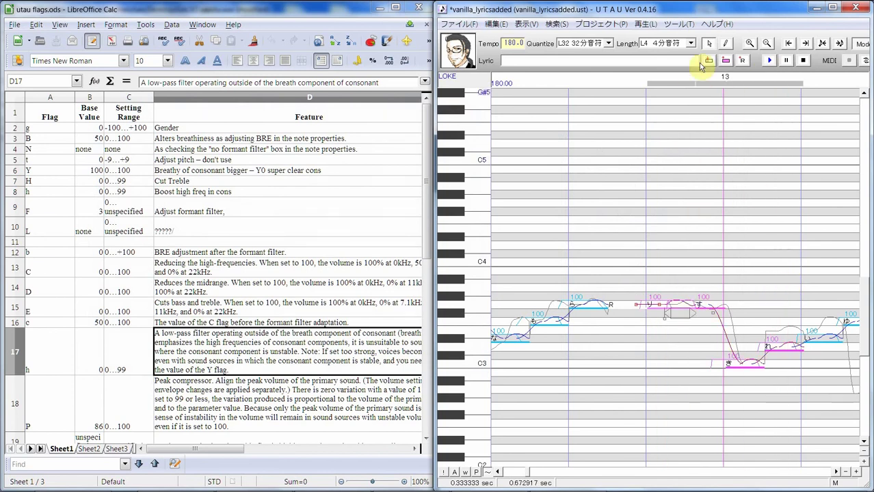
# - Play the り, す and き notes around measure 13 together several times to hear the transition
pyautogui.click(773, 63)
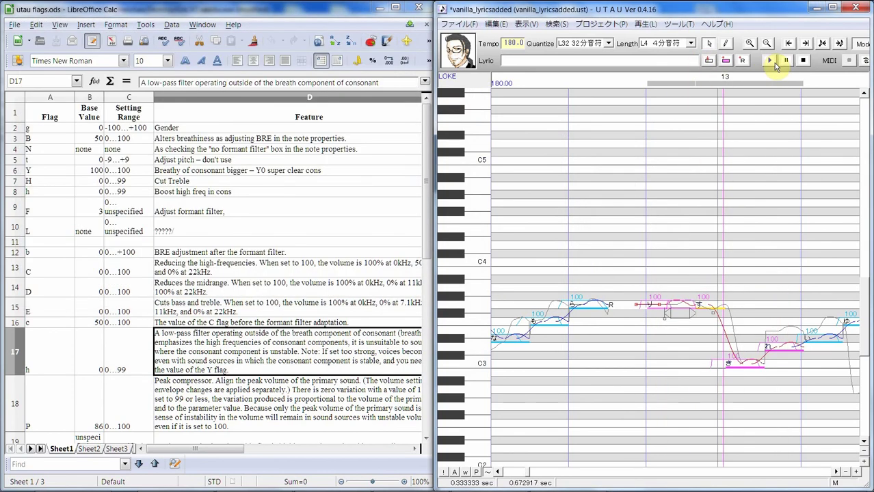
pyautogui.click(776, 63)
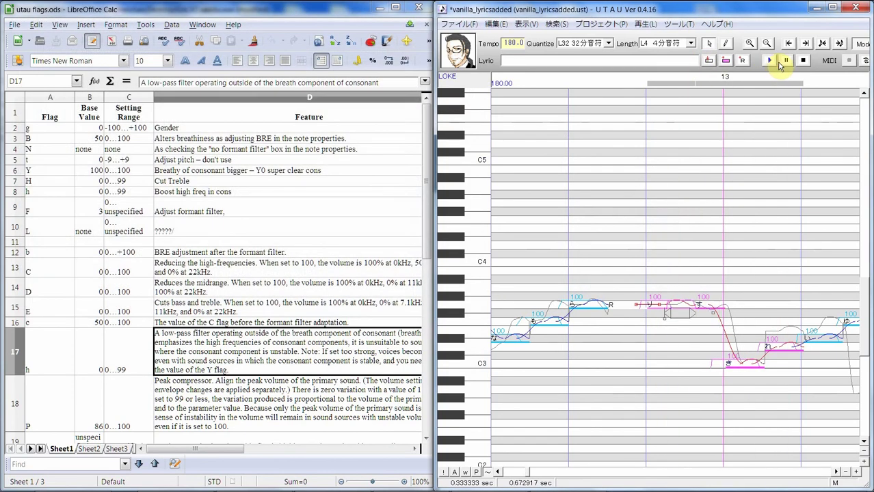
pyautogui.click(772, 62)
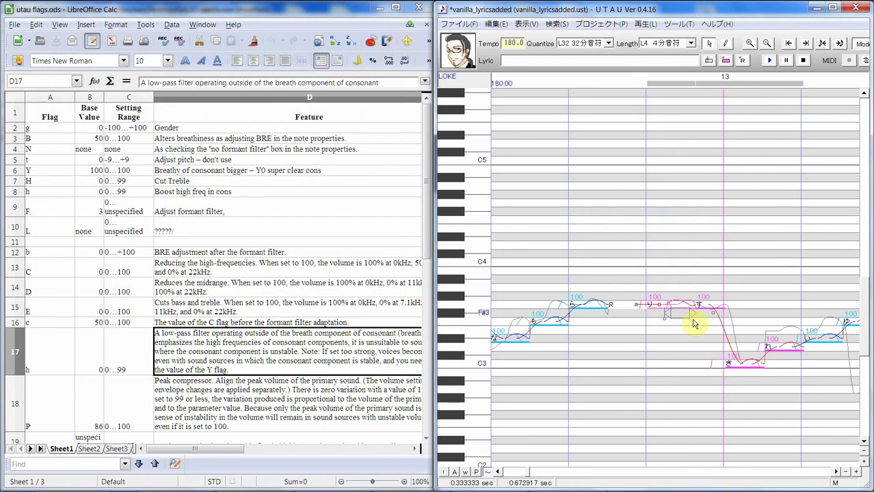
# - Change the す note's flags to h90Y0 and play it together with the preceding り note
pyautogui.click(709, 357)
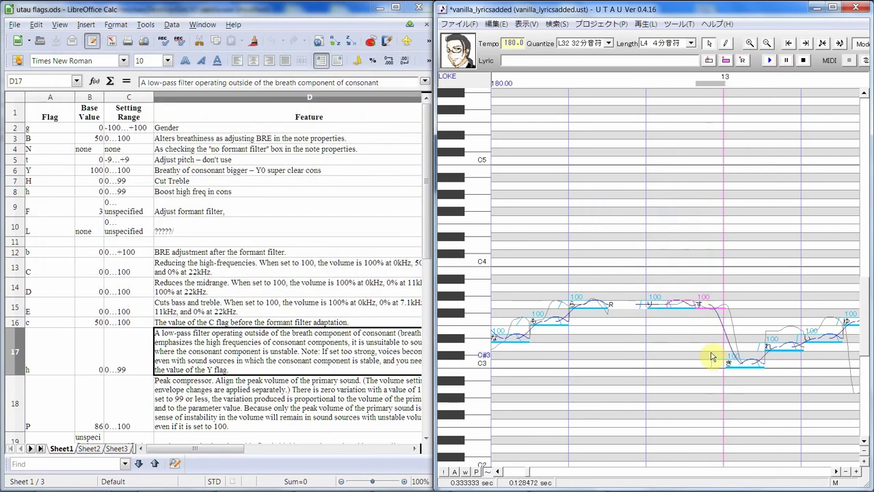
pyautogui.rightClick(712, 305)
pyautogui.click(747, 455)
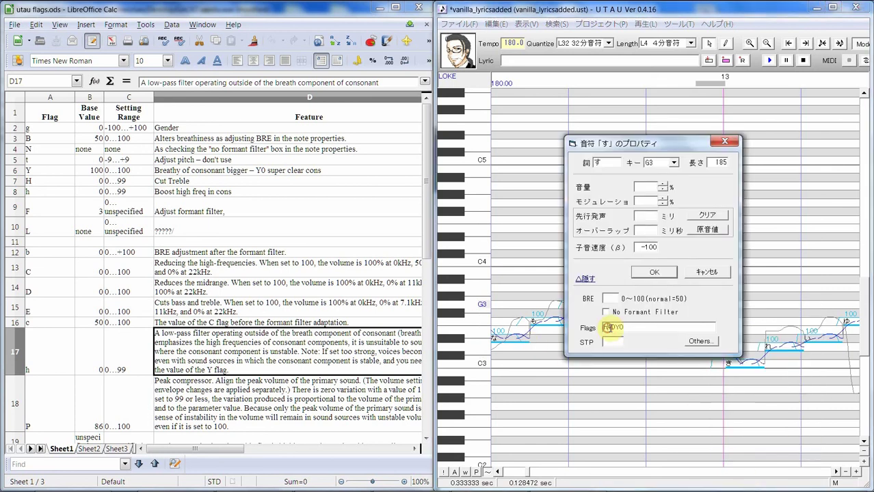
pyautogui.click(658, 272)
pyautogui.moveTo(648, 369); pyautogui.dragTo(719, 342)
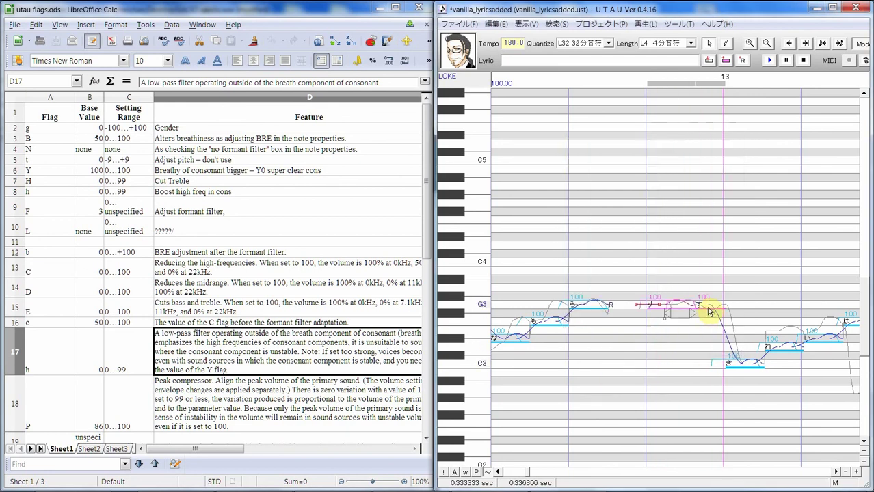
pyautogui.click(773, 59)
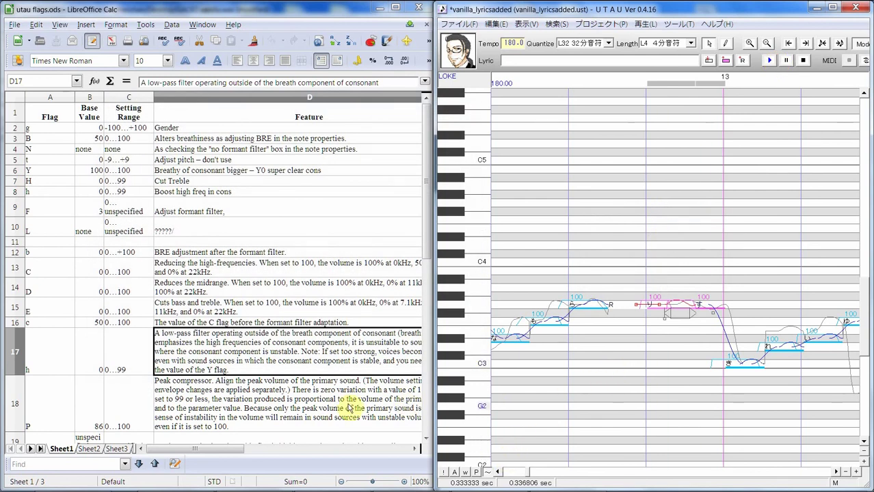
# - Change the す note's flags to h100Y0 and play the note
pyautogui.scroll(-1, 364, 403)
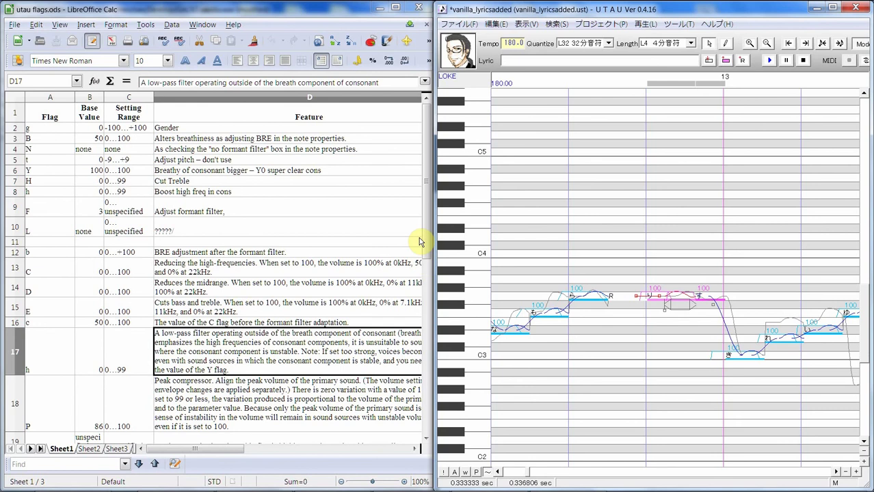
pyautogui.click(696, 326)
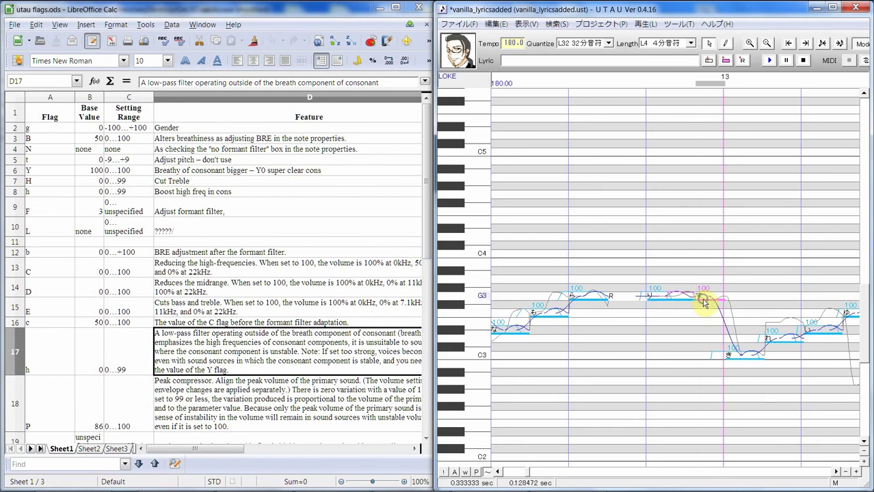
pyautogui.rightClick(703, 303)
pyautogui.click(752, 450)
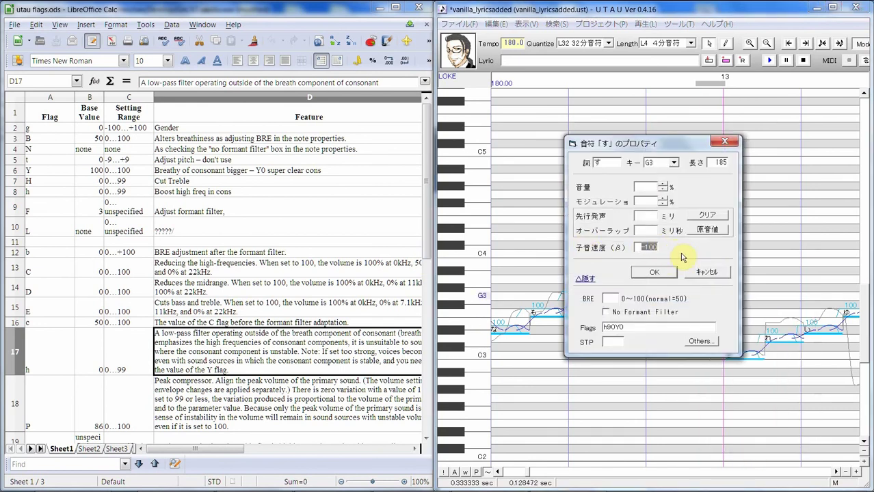
pyautogui.click(611, 327)
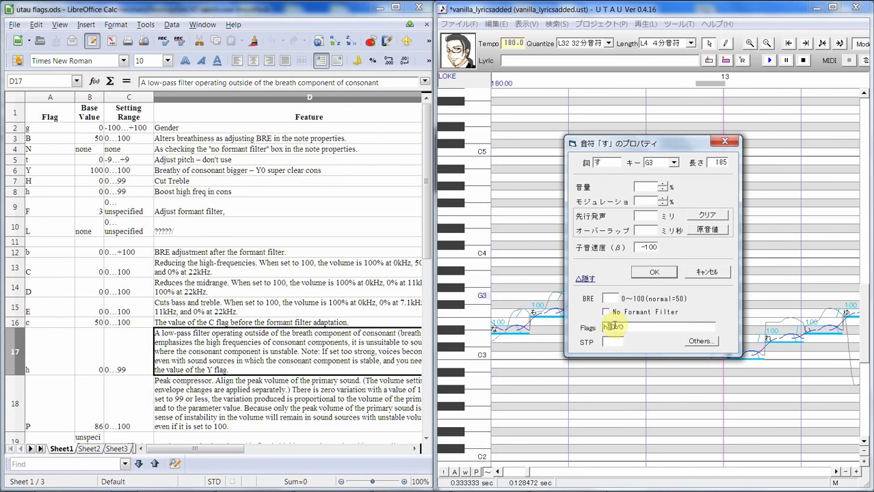
pyautogui.click(655, 274)
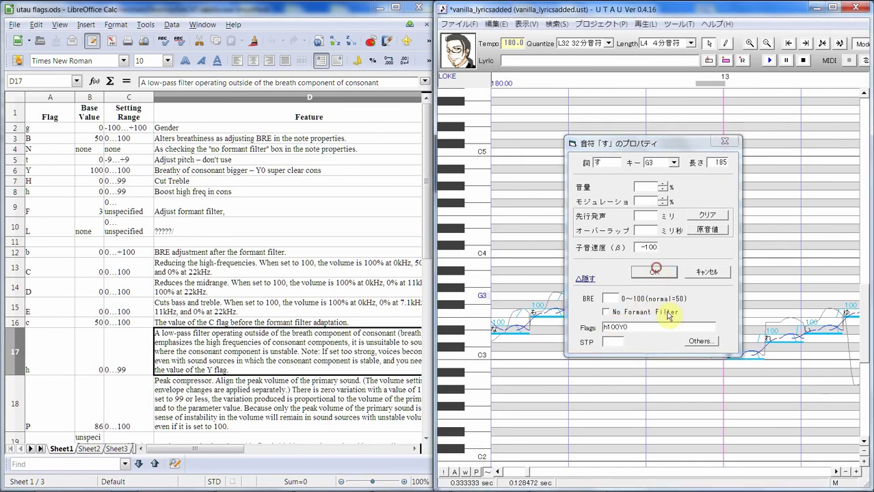
pyautogui.click(768, 60)
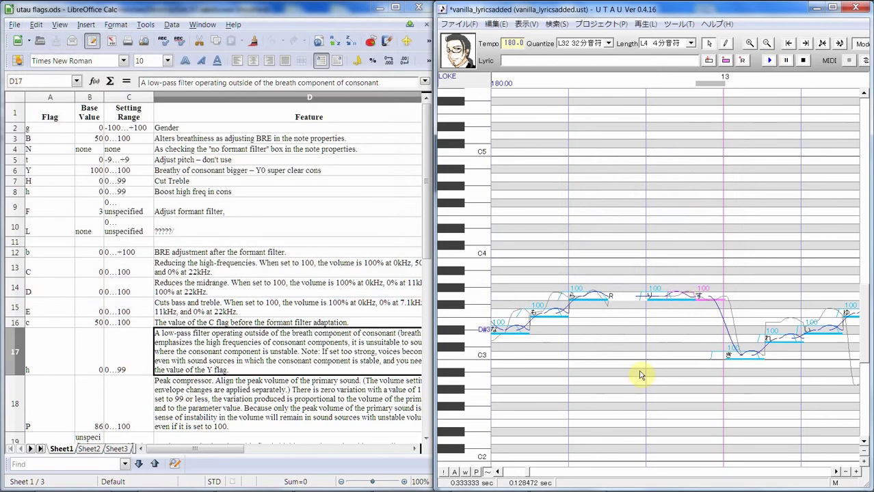
# - Play the じ and つ notes at the start of measure 12 together
pyautogui.click(526, 473)
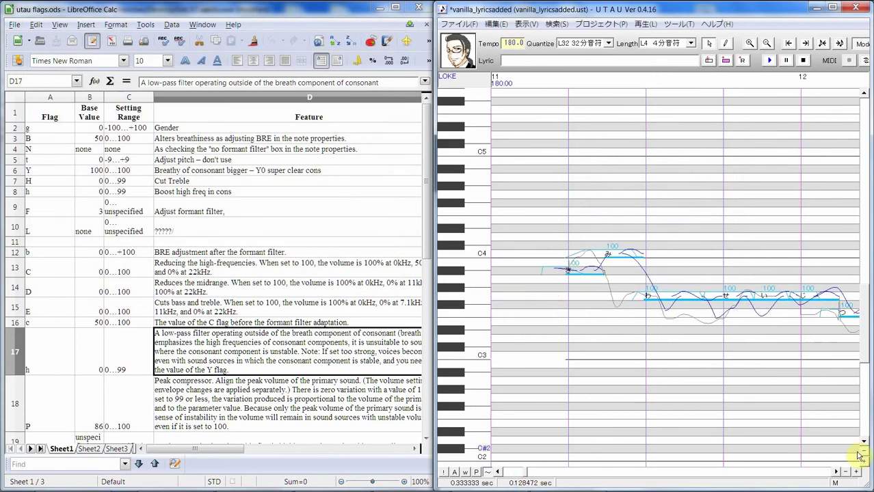
pyautogui.click(839, 473)
pyautogui.click(838, 472)
pyautogui.click(838, 474)
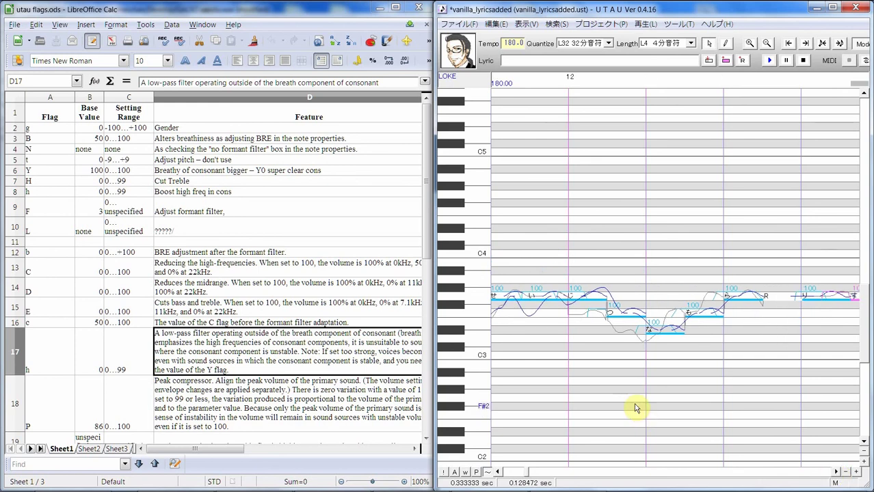
pyautogui.moveTo(626, 353); pyautogui.dragTo(576, 355)
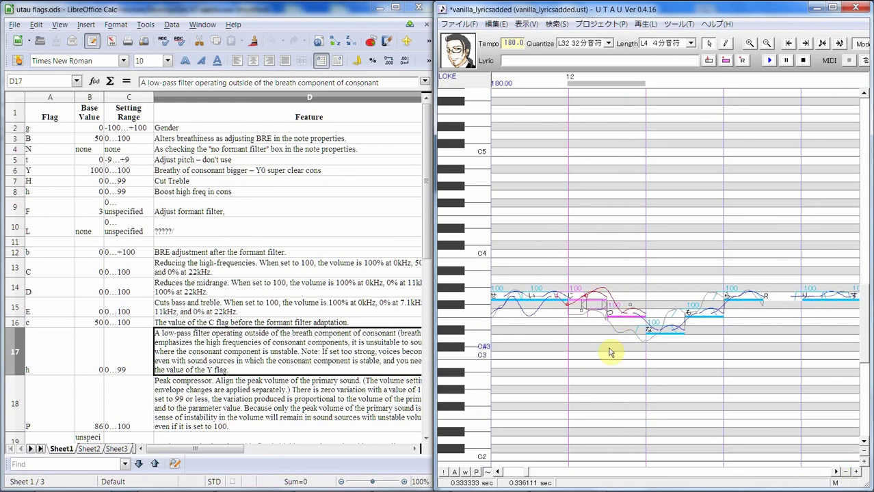
pyautogui.click(768, 61)
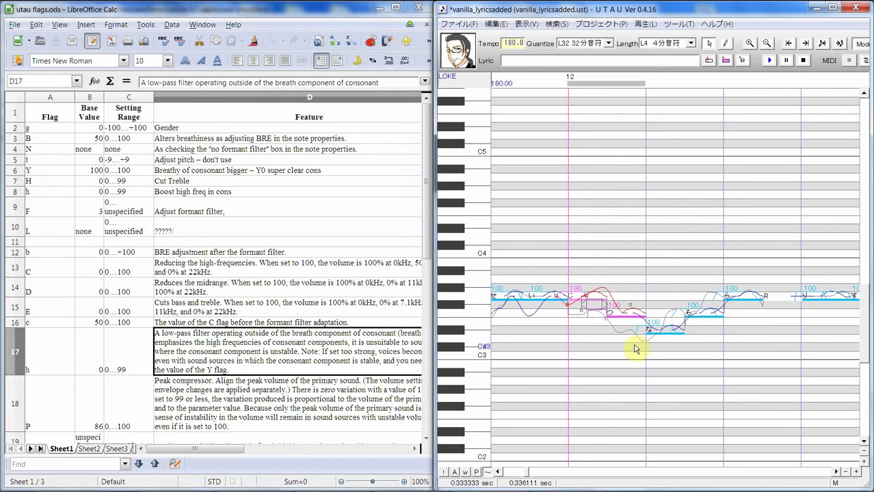
# - Set the つ note's flags to y0 and play the notes from じ through も together
pyautogui.click(624, 313)
pyautogui.rightClick(618, 313)
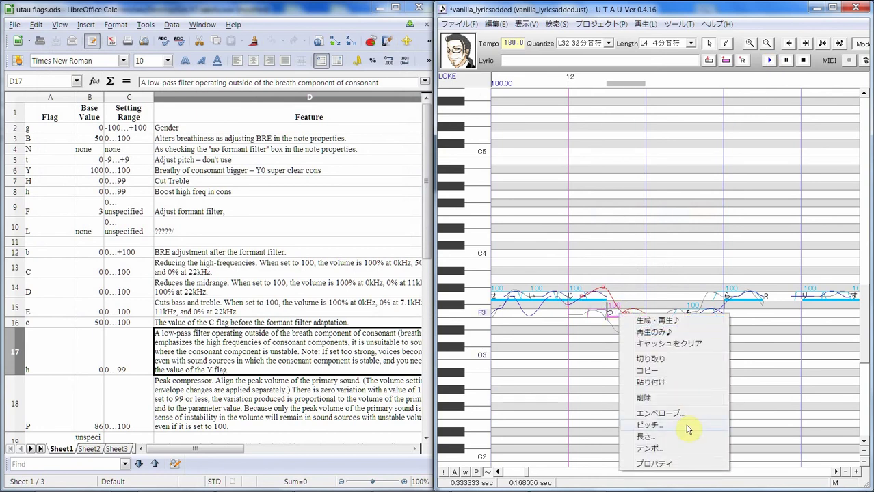
pyautogui.click(673, 463)
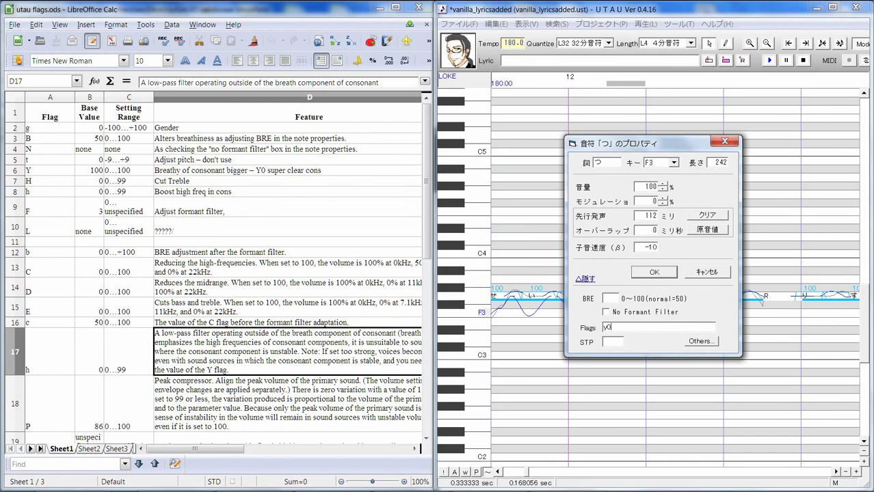
pyautogui.press('Return')
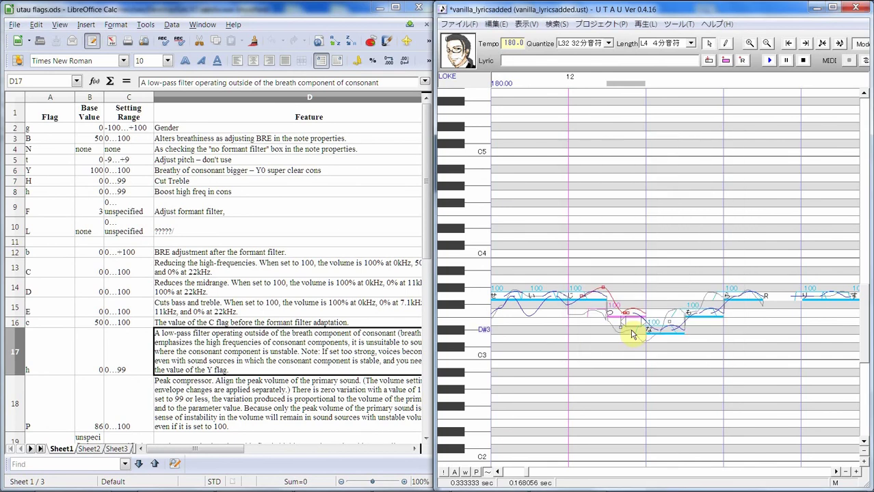
pyautogui.moveTo(570, 333); pyautogui.dragTo(723, 293)
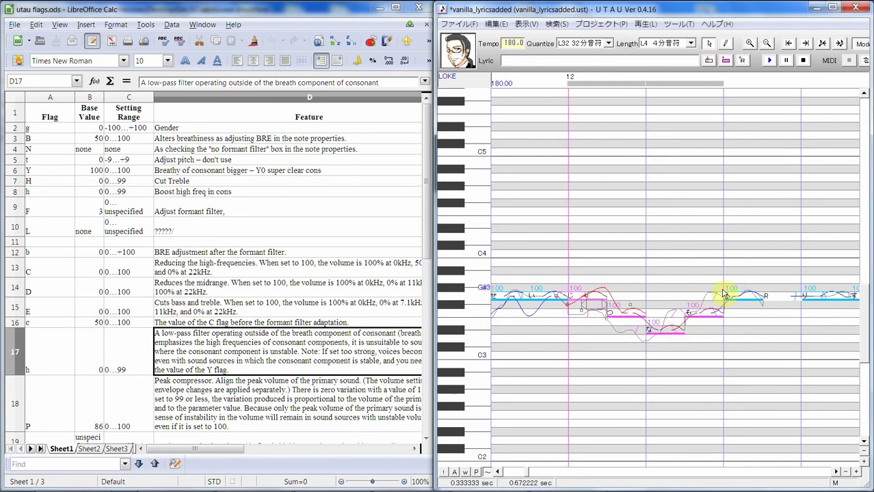
pyautogui.click(771, 63)
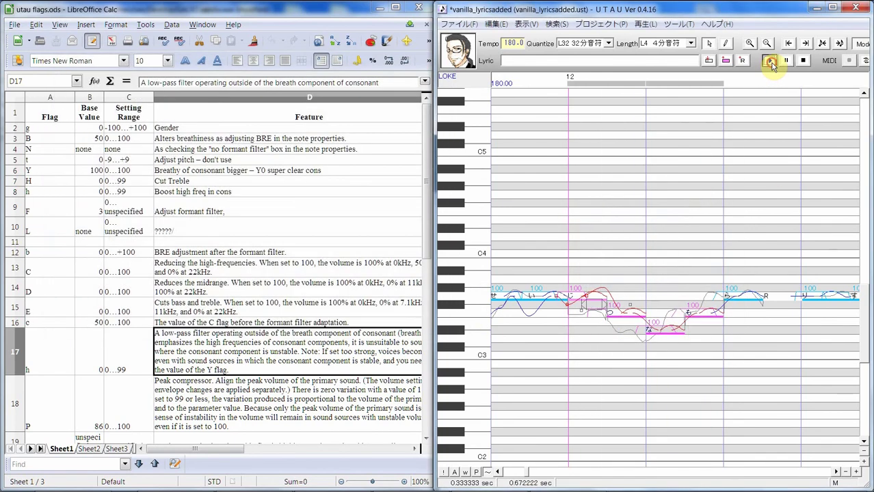
pyautogui.click(772, 62)
pyautogui.click(771, 63)
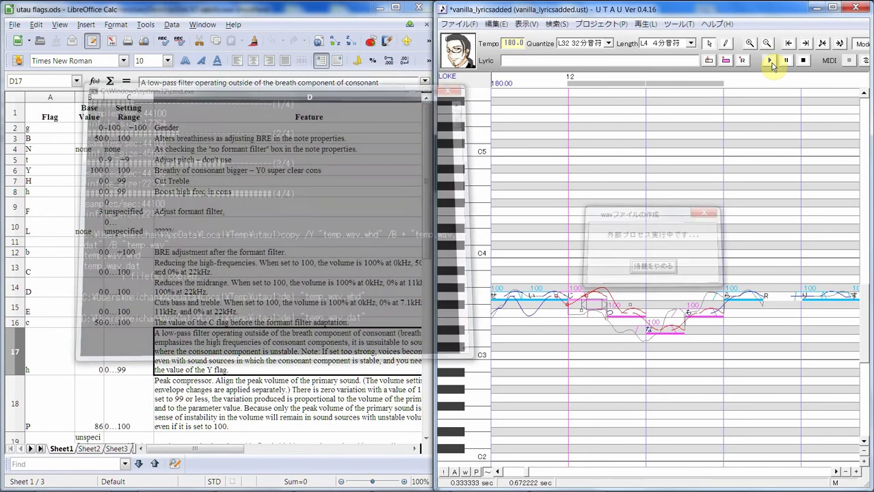
pyautogui.click(771, 63)
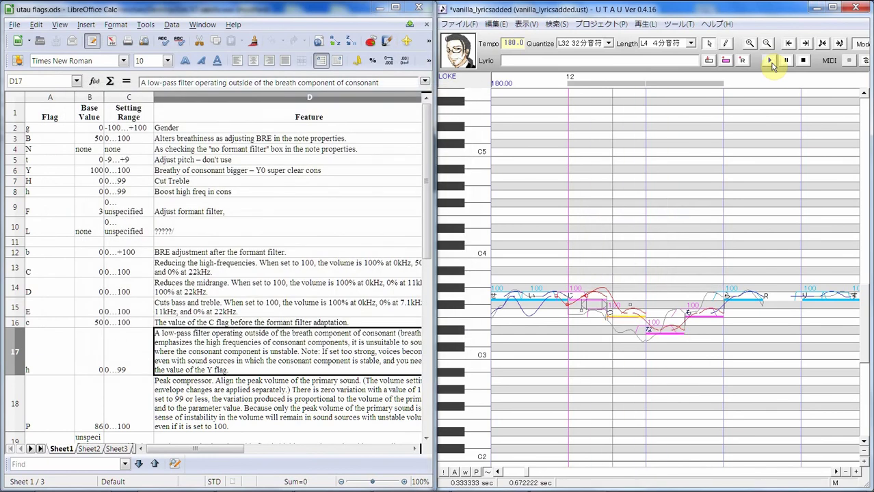
# - Shorten the つ note to half its length and put an equally short R rest directly before it
pyautogui.moveTo(616, 370); pyautogui.dragTo(622, 372)
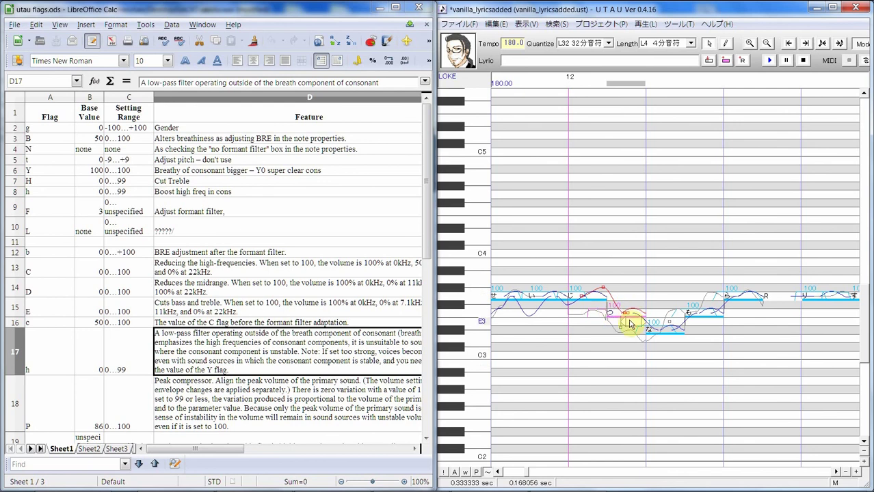
pyautogui.moveTo(609, 323); pyautogui.dragTo(617, 314)
pyautogui.moveTo(622, 326)
pyautogui.mouseDown()
pyautogui.moveTo(629, 313)
pyautogui.moveTo(611, 314)
pyautogui.mouseUp()
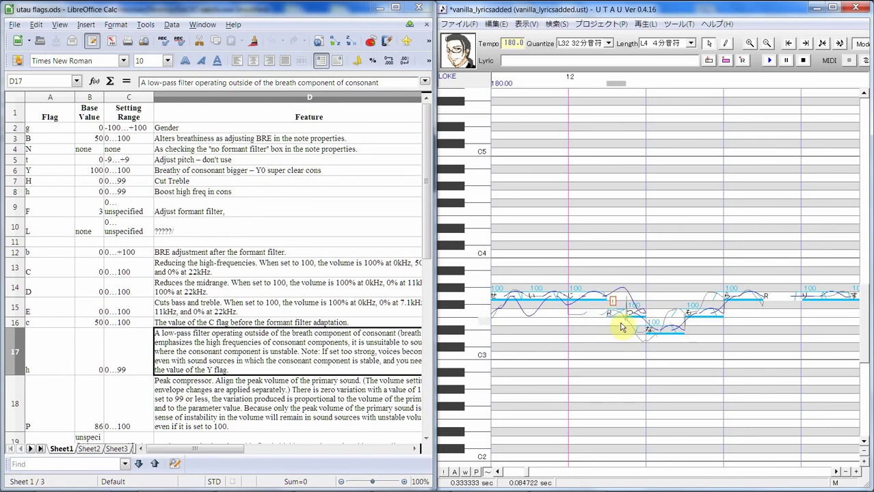
# - Reshape the つ note's envelope with p3 48, p5 89 and v5 98, and optimise the envelope flagged beside the R rest
pyautogui.rightClick(632, 314)
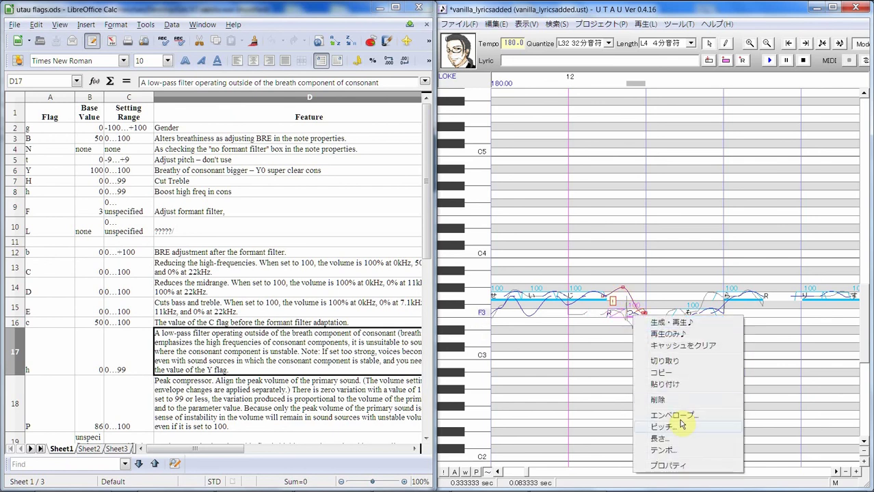
pyautogui.click(676, 415)
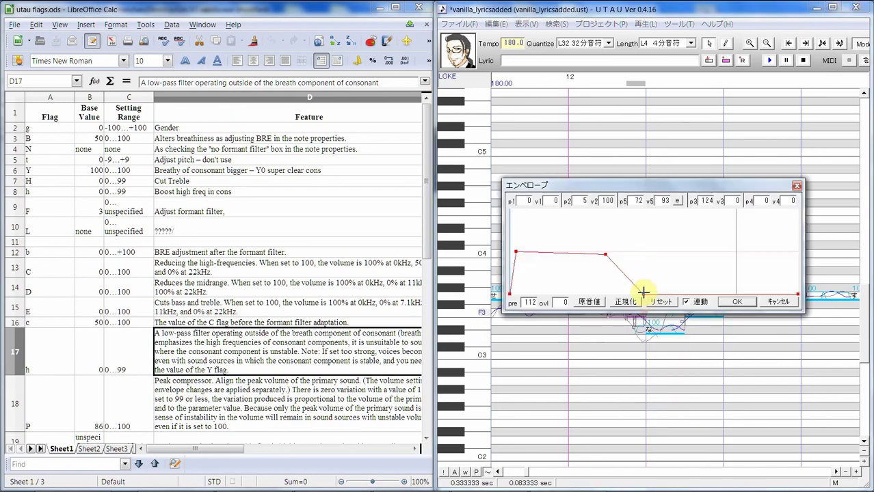
pyautogui.moveTo(643, 293); pyautogui.dragTo(737, 294)
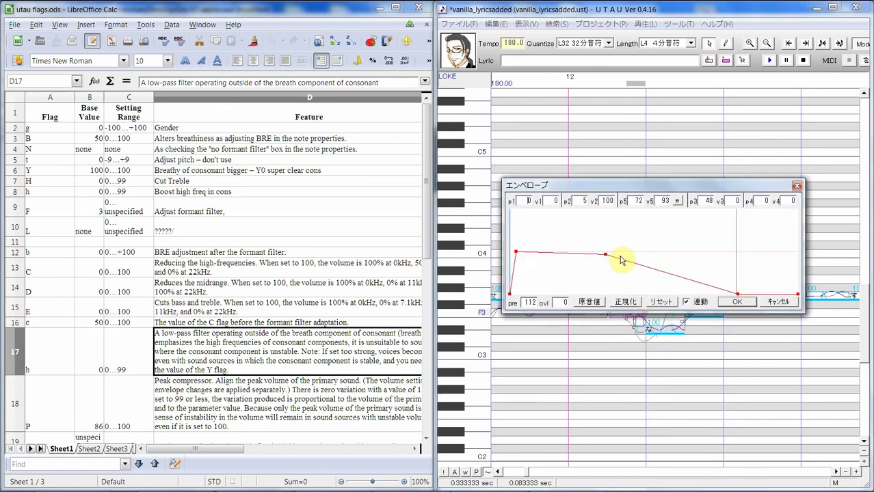
pyautogui.moveTo(607, 255); pyautogui.dragTo(626, 253)
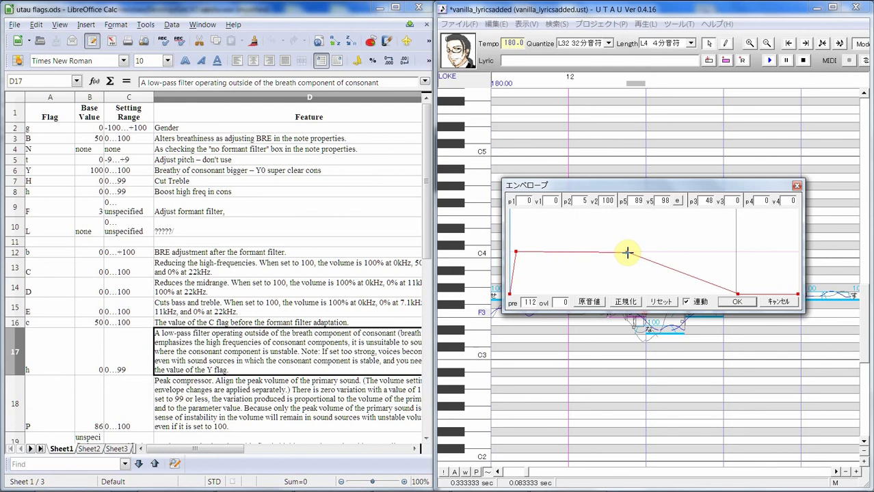
pyautogui.click(736, 302)
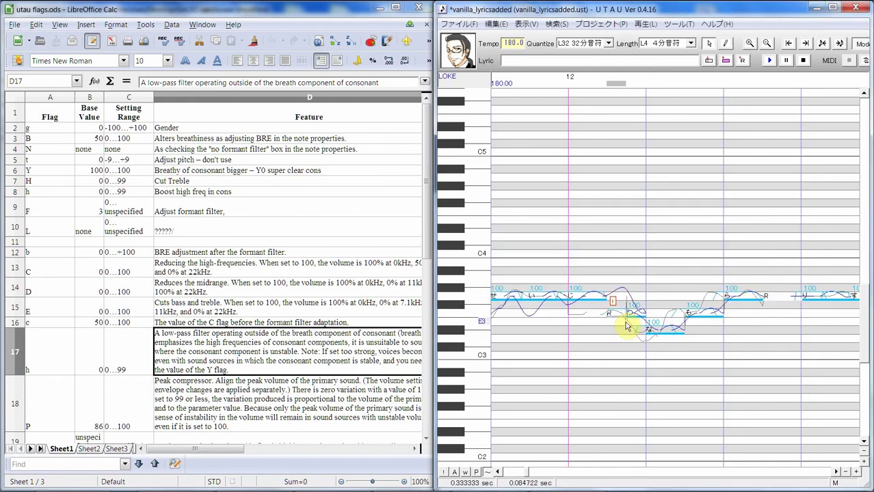
pyautogui.click(612, 303)
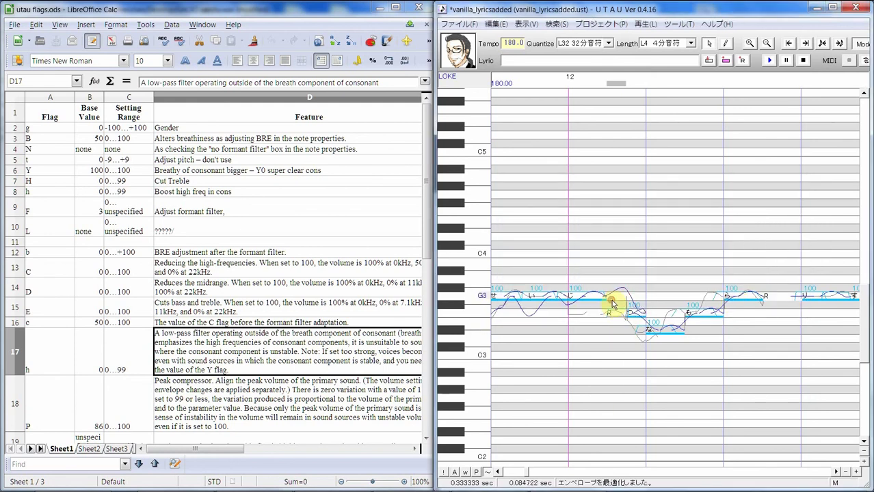
# - Play the notes from じ through ら, and play just じ through つ to check the consonant gap
pyautogui.moveTo(612, 303); pyautogui.dragTo(737, 287)
pyautogui.click(768, 60)
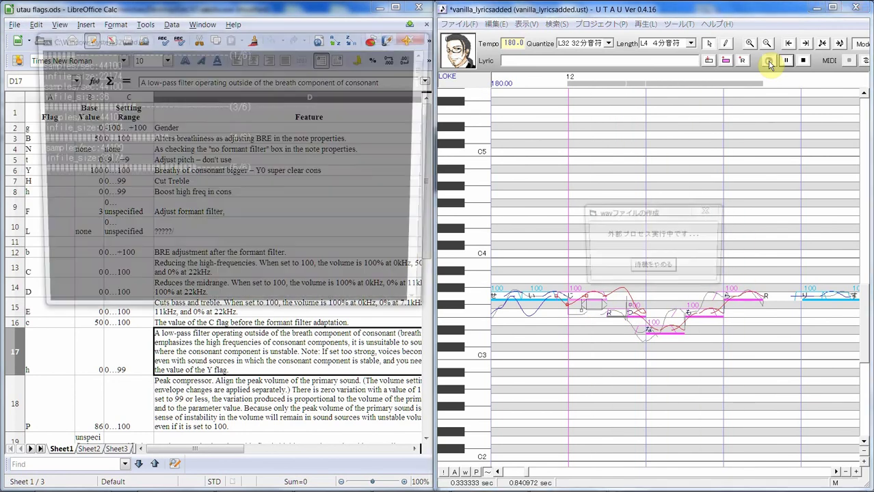
pyautogui.click(629, 316)
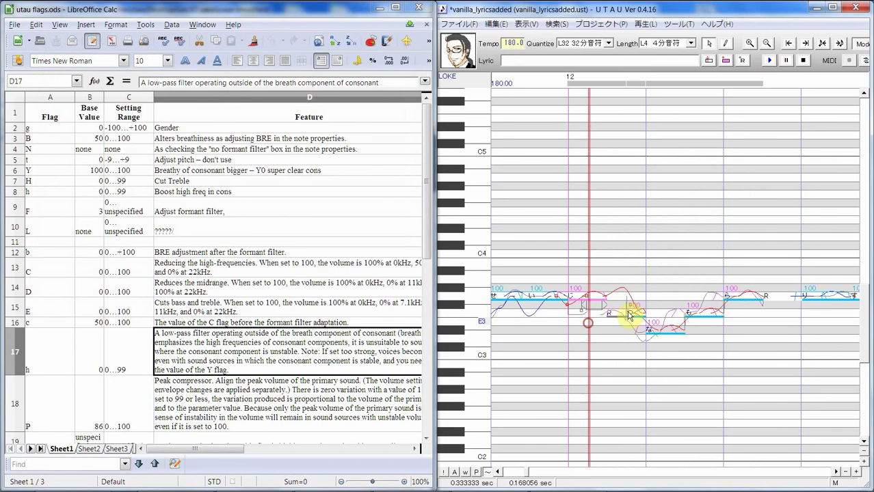
pyautogui.click(769, 60)
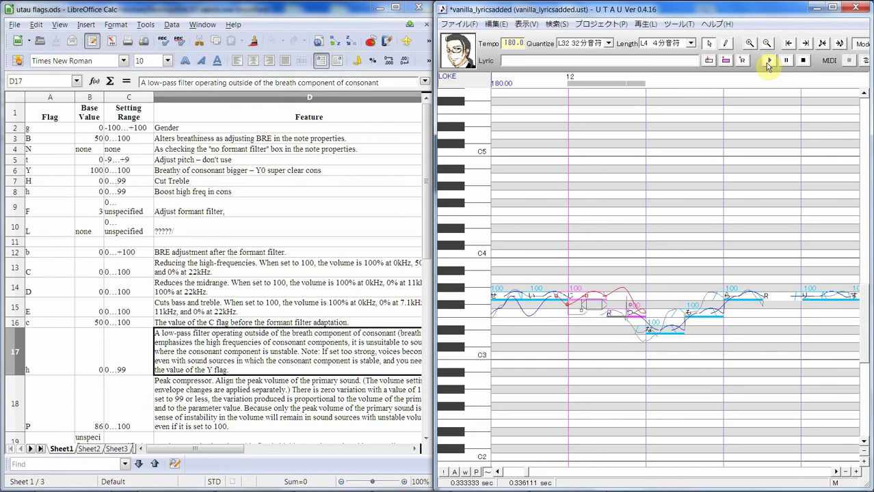
# - Play the whole phrase from the き note in measure 11 through the ら note in measure 12
pyautogui.click(498, 472)
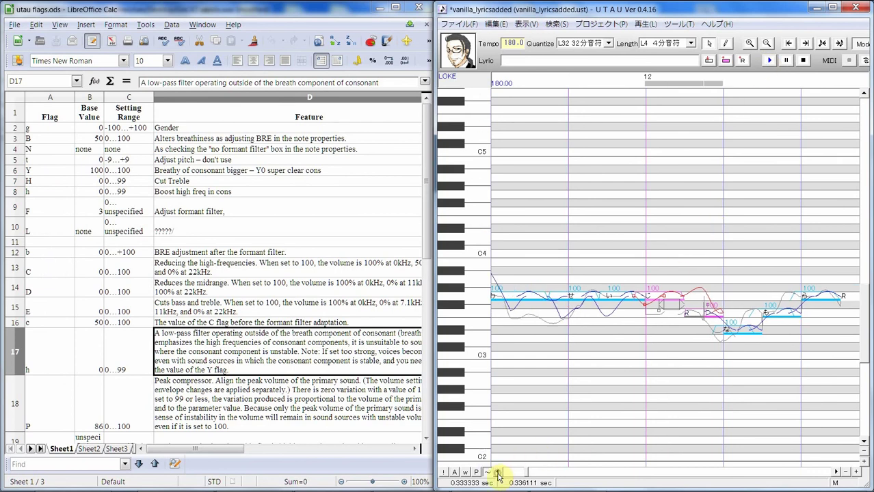
pyautogui.click(497, 472)
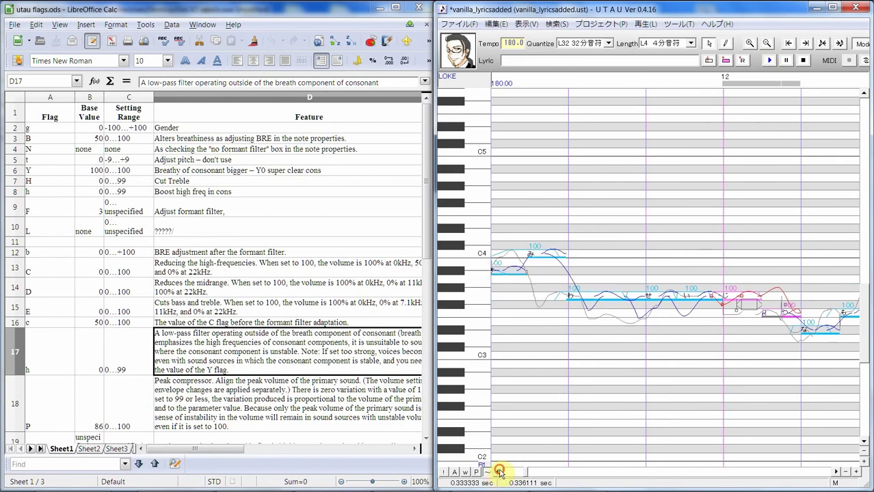
pyautogui.click(498, 472)
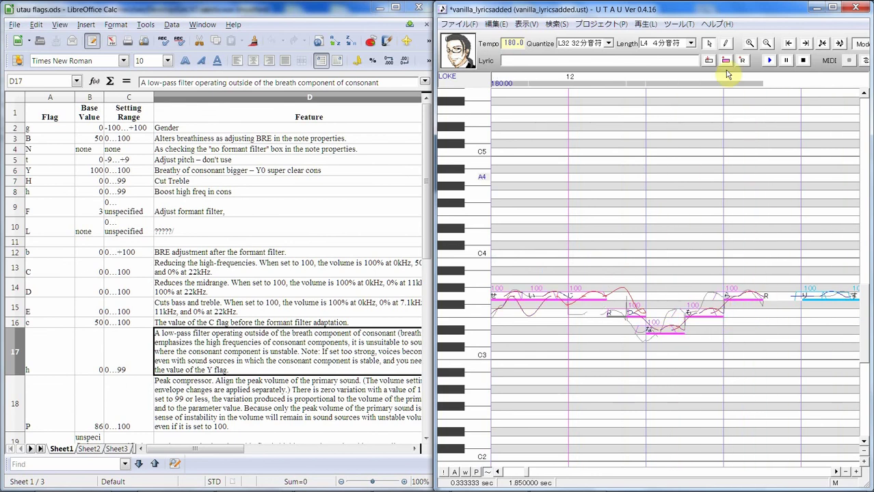
pyautogui.click(768, 61)
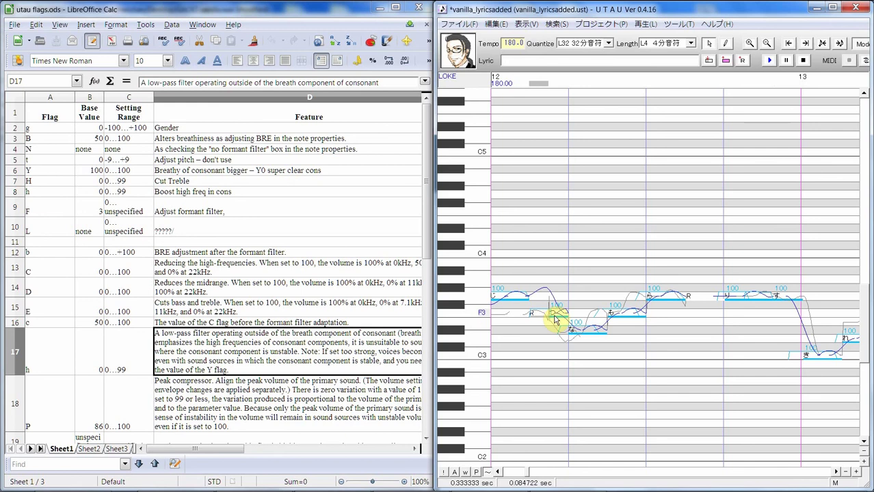
pyautogui.rightClick(555, 318)
pyautogui.click(605, 414)
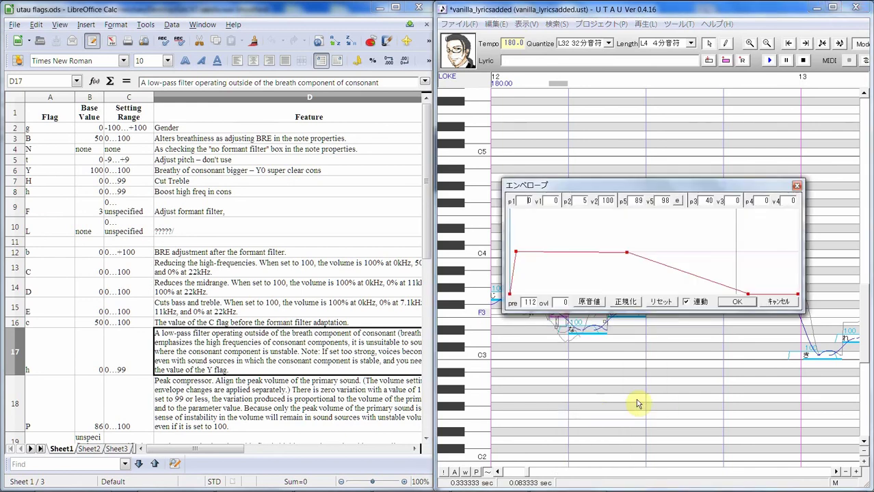
pyautogui.click(776, 302)
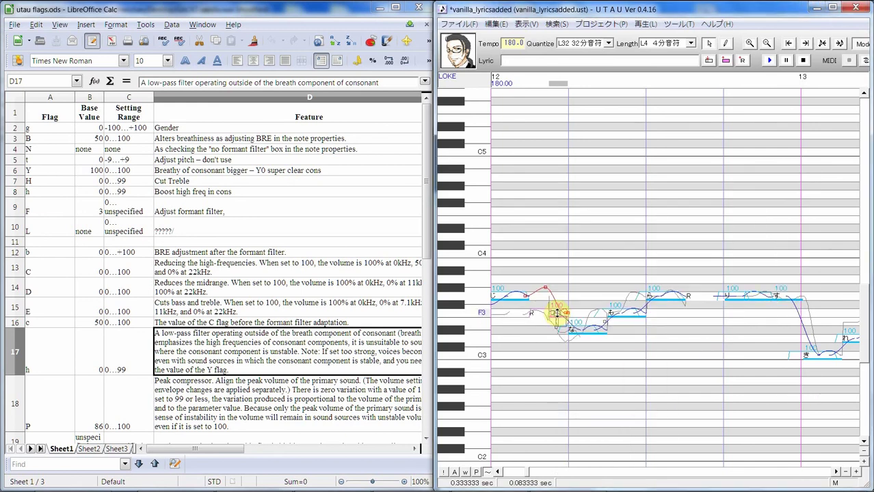
pyautogui.rightClick(558, 314)
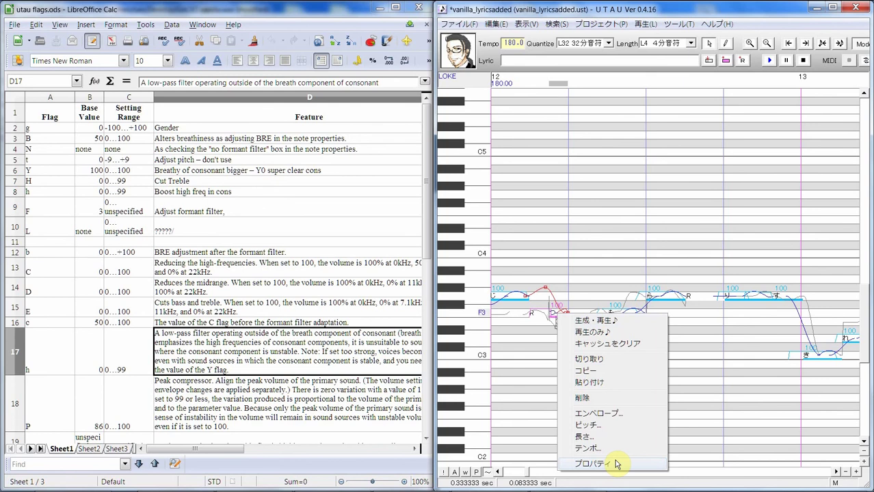
pyautogui.click(699, 412)
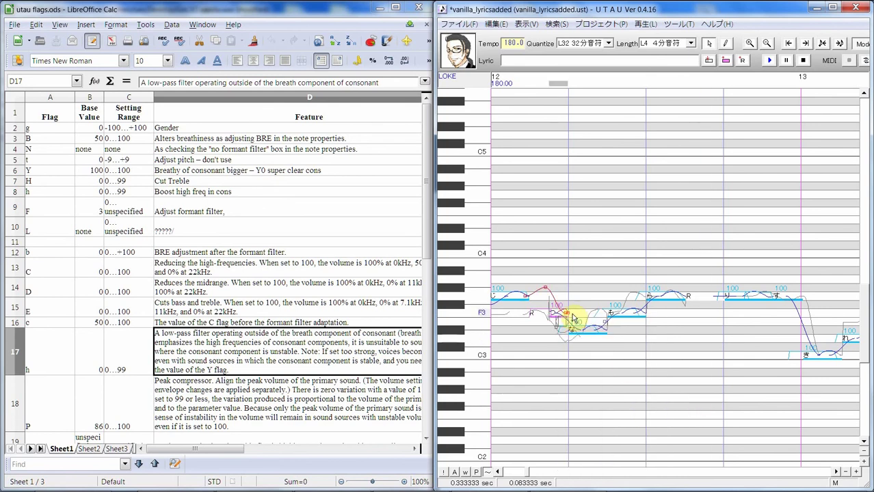
pyautogui.rightClick(562, 319)
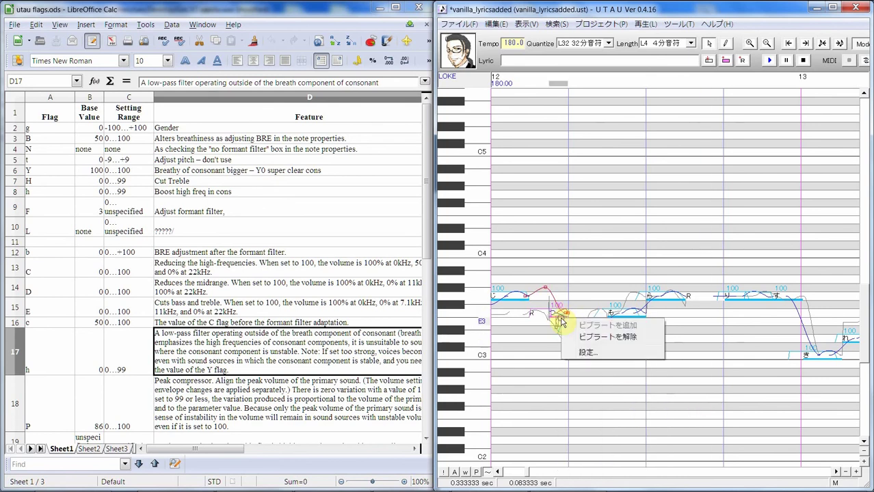
pyautogui.click(557, 313)
pyautogui.rightClick(556, 313)
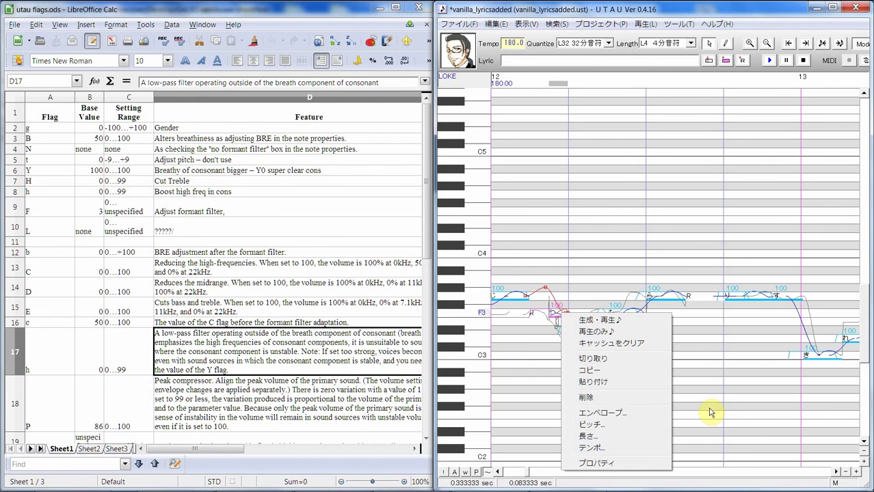
pyautogui.click(709, 408)
# - Switch to Sonic Visualiser, activate the spectrogram layer, and play the original song's range from 15.092 to 16.253 s
pyautogui.click(497, 473)
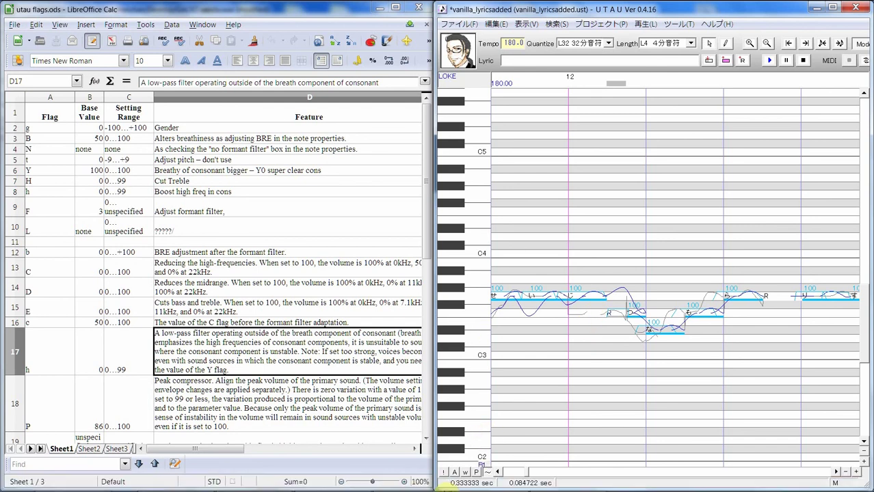
pyautogui.click(441, 487)
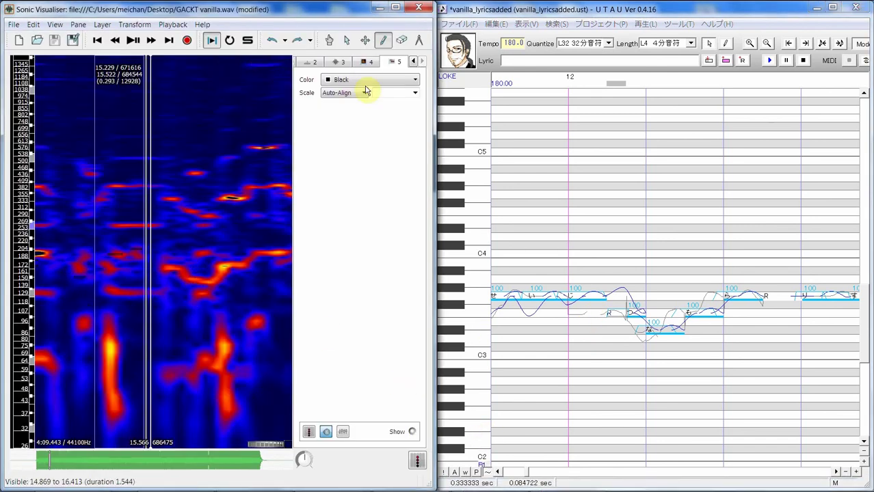
pyautogui.click(366, 62)
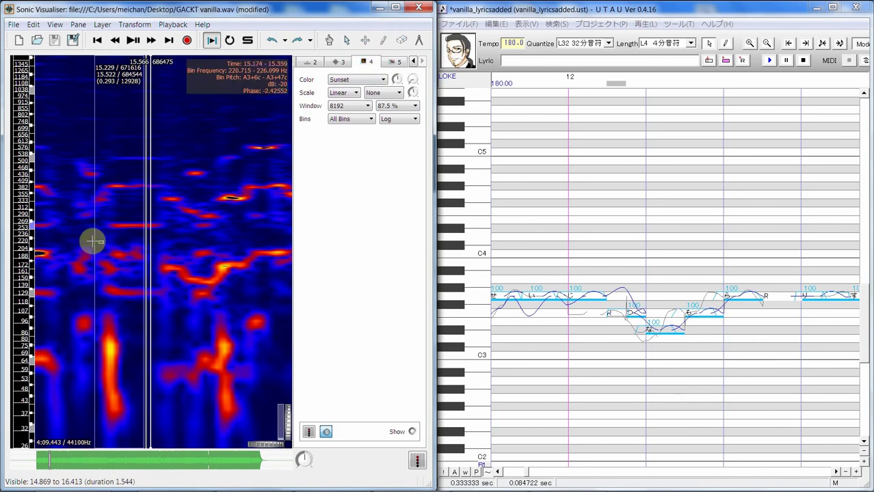
pyautogui.click(347, 41)
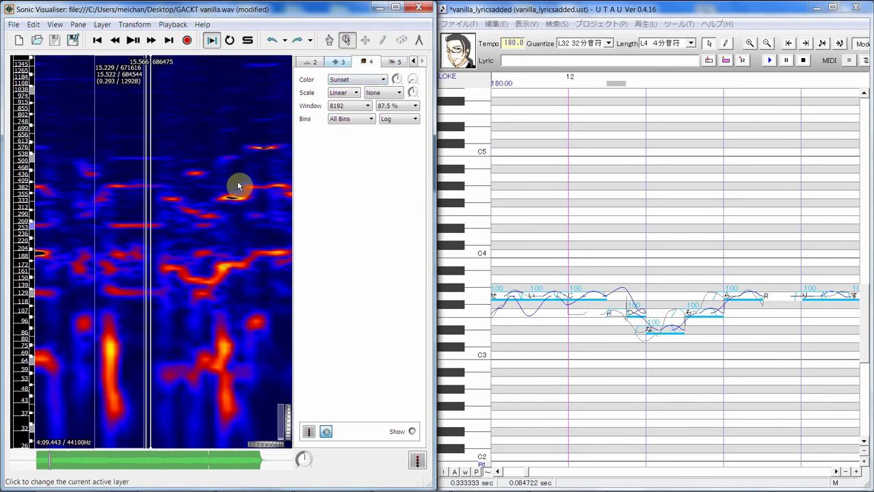
pyautogui.moveTo(74, 236); pyautogui.dragTo(267, 230)
pyautogui.press('space')
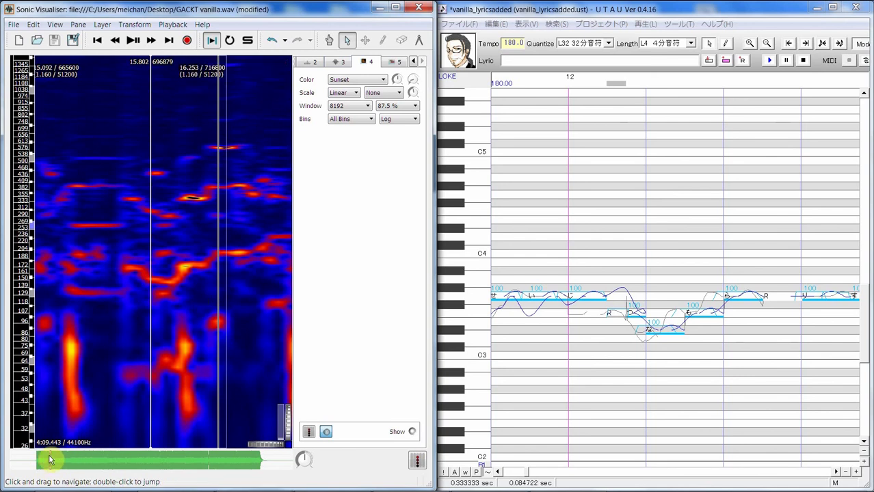
# - Play the original song from 14.349 to about 15.766 s, and play the shorter range from 15.487 to 16.161 s
pyautogui.click(48, 461)
pyautogui.moveTo(83, 277); pyautogui.dragTo(268, 266)
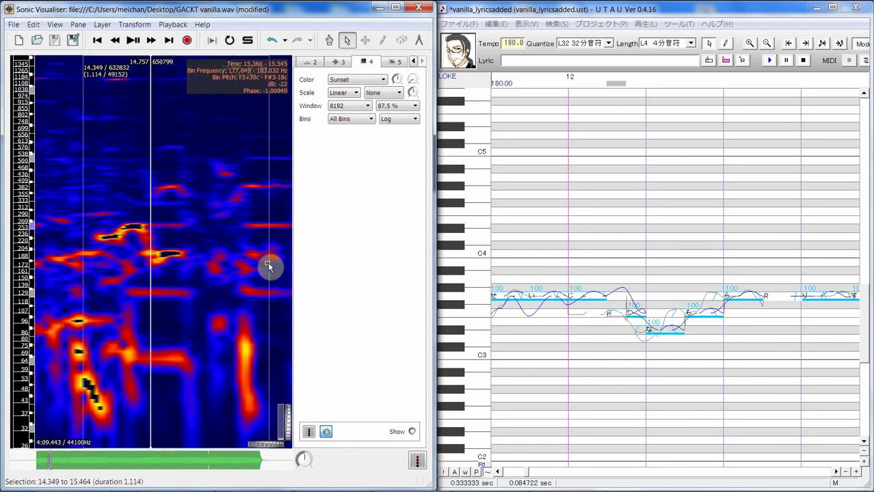
pyautogui.press('space')
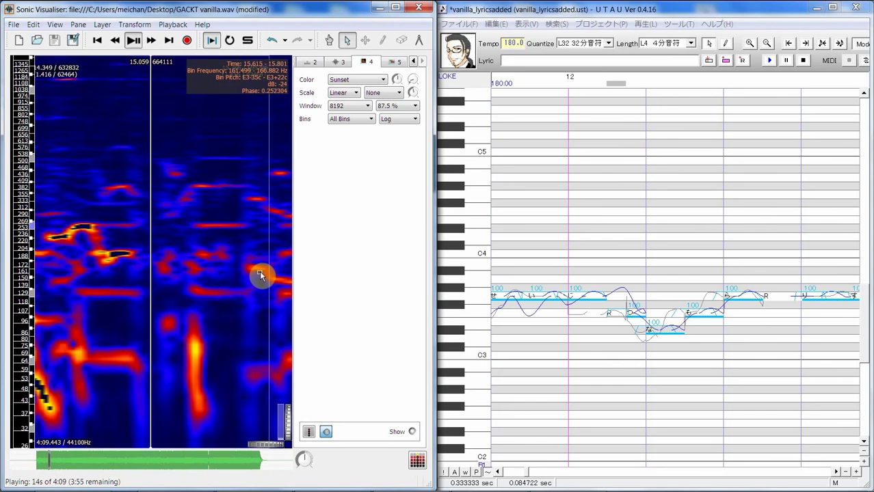
pyautogui.press('space')
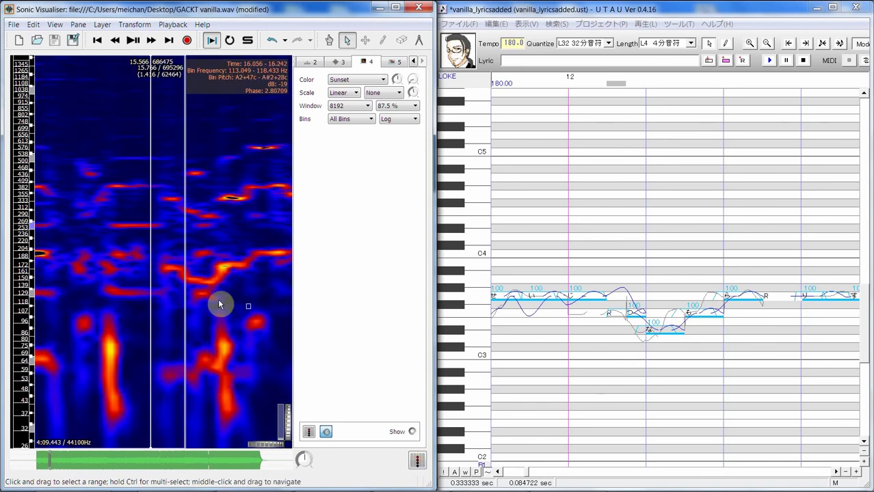
pyautogui.moveTo(151, 274); pyautogui.dragTo(248, 270)
pyautogui.press('space')
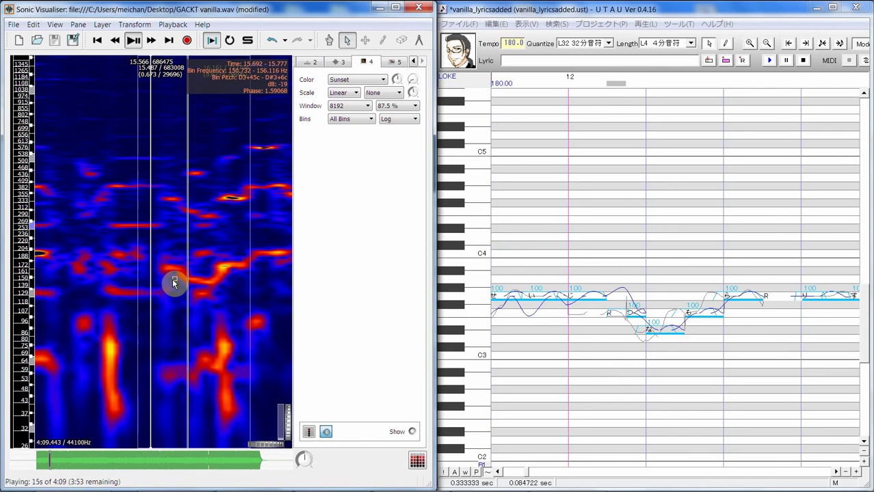
# - Switch back to UTAU and undo the R rest and the shortening of the つ note in measure 12
pyautogui.click(595, 342)
pyautogui.press('Delete')
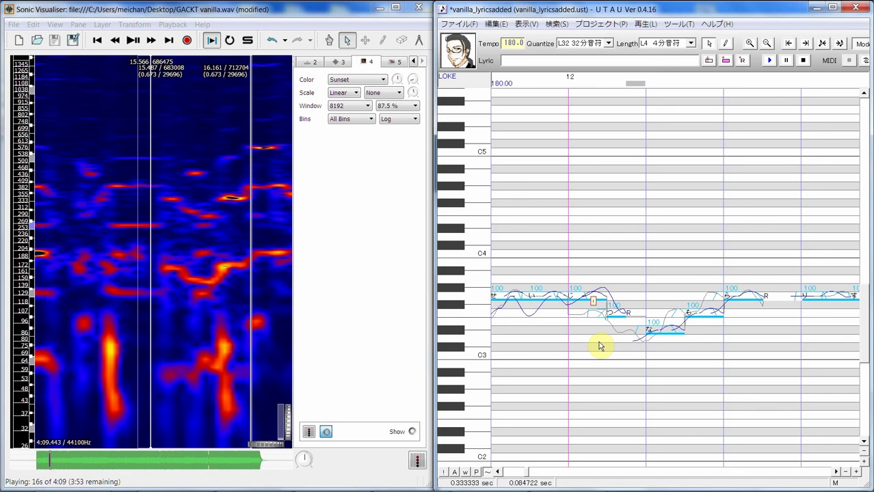
pyautogui.press('Delete')
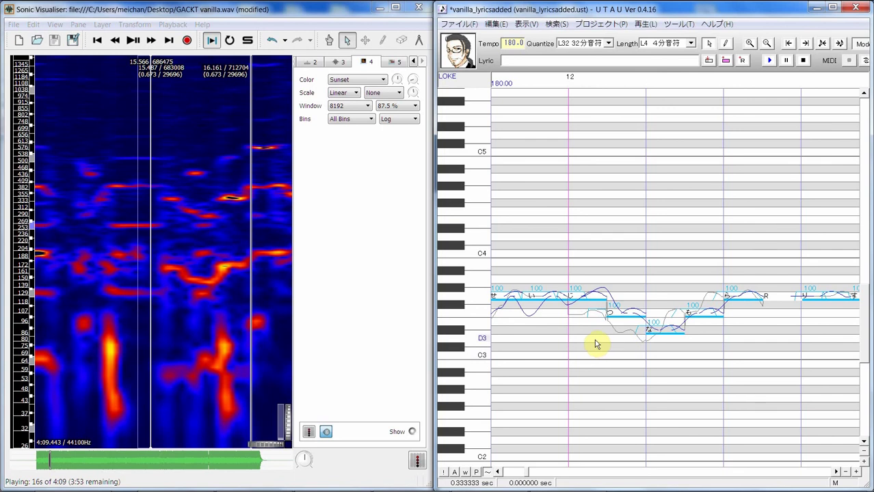
# - Reshape the full-length つ note's envelope with p5 78 and v5 94
pyautogui.rightClick(636, 316)
pyautogui.click(692, 413)
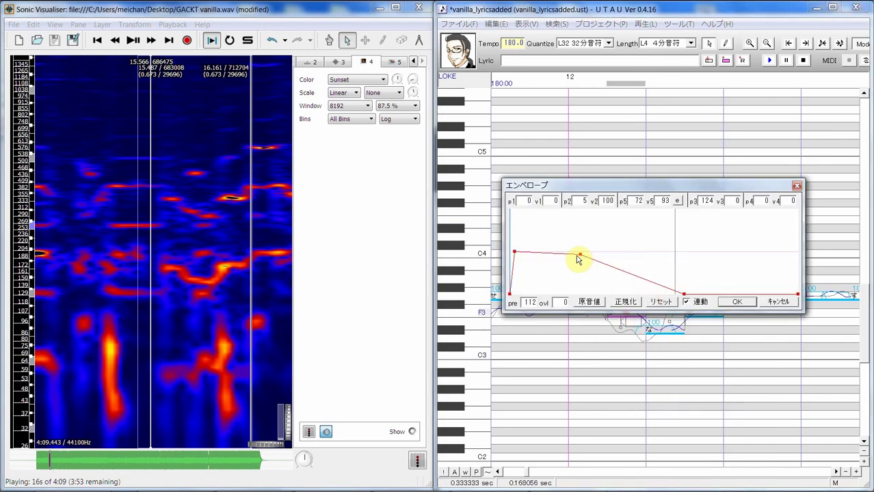
pyautogui.moveTo(579, 256); pyautogui.dragTo(587, 254)
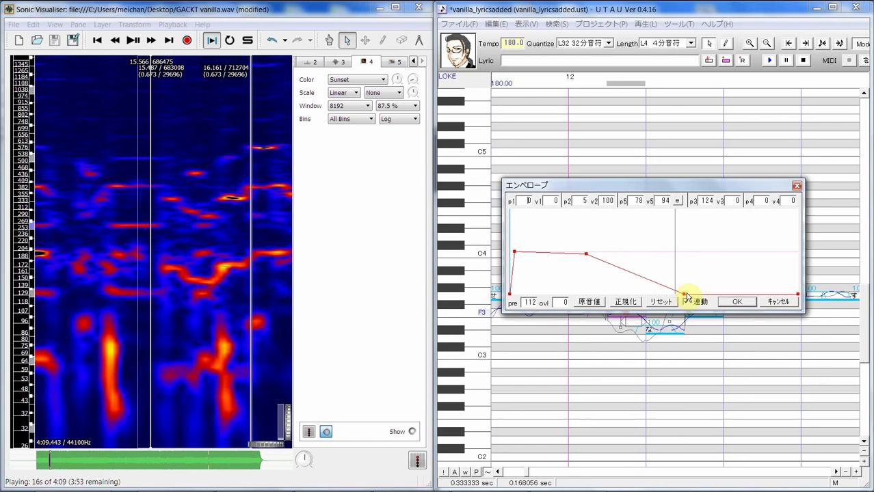
pyautogui.moveTo(683, 296); pyautogui.dragTo(745, 293)
pyautogui.click(744, 299)
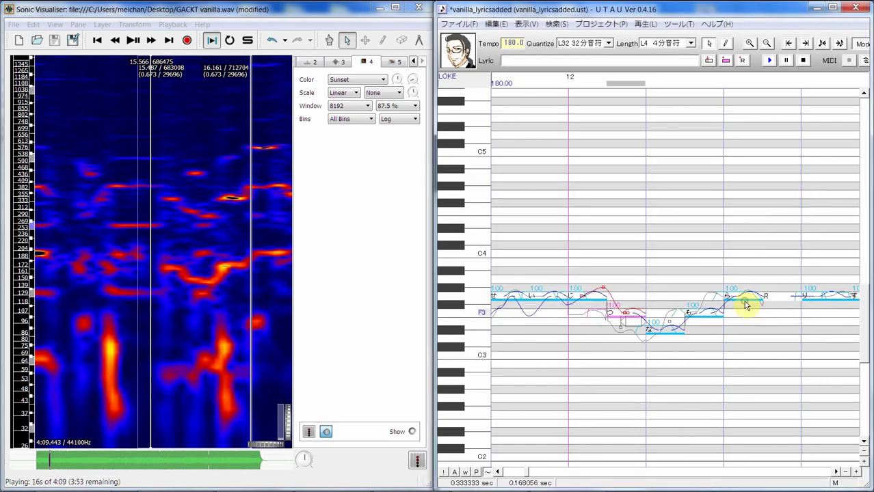
# - Play the notes from い through ら to check how the full-length つ sounds
pyautogui.click(602, 321)
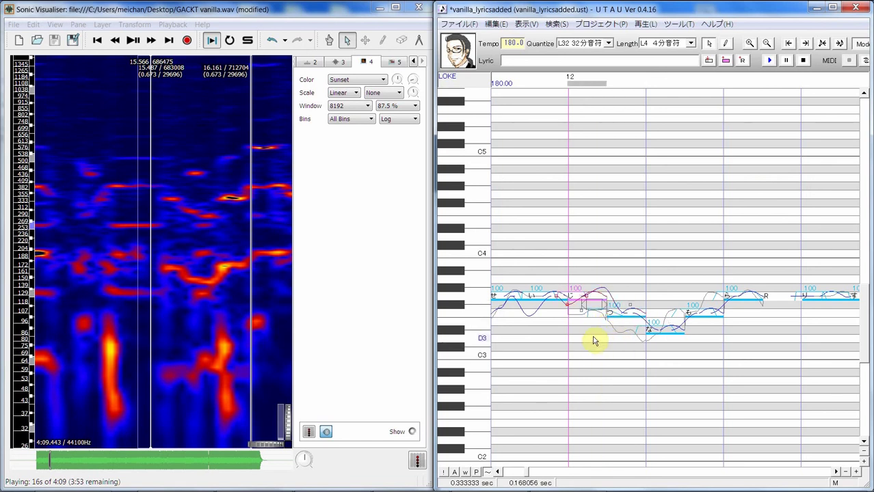
pyautogui.moveTo(573, 318); pyautogui.dragTo(738, 306)
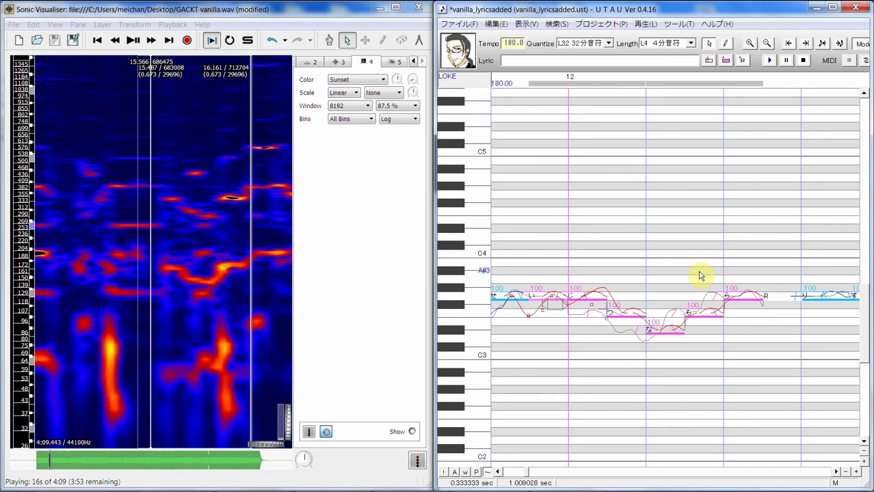
pyautogui.click(770, 61)
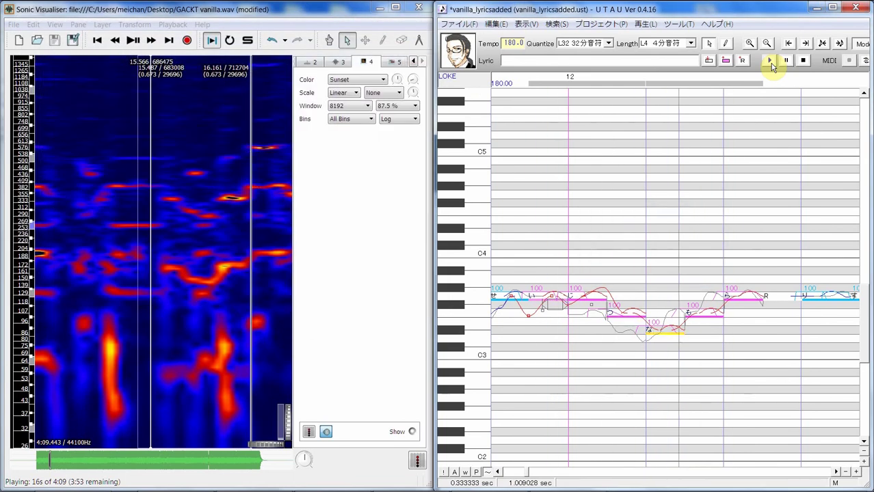
pyautogui.click(770, 62)
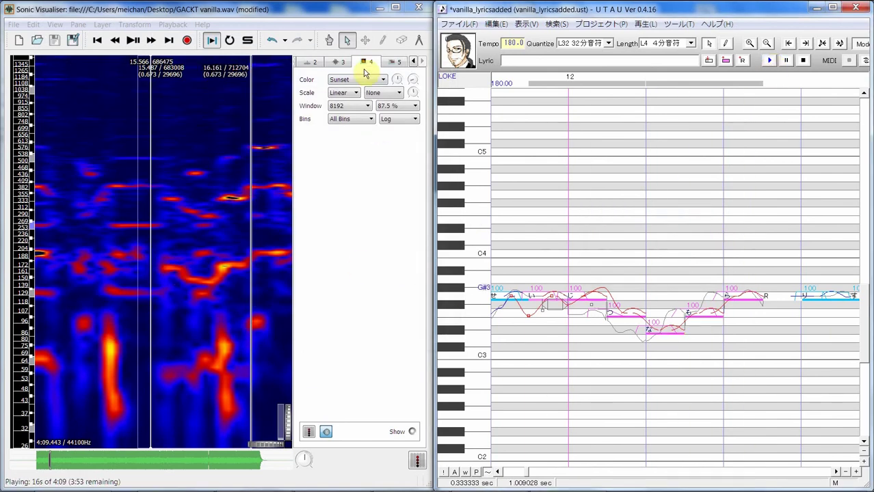
# - Switch to Sonic Visualiser and play short ranges of the original phrase around 15.6 to 16 s, including 15.603 to 15.766 s
pyautogui.moveTo(154, 271); pyautogui.dragTo(194, 270)
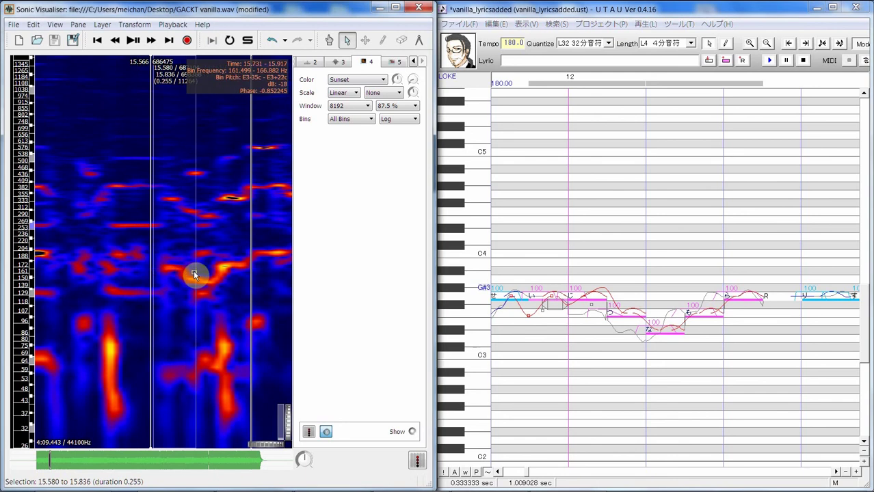
pyautogui.press('space')
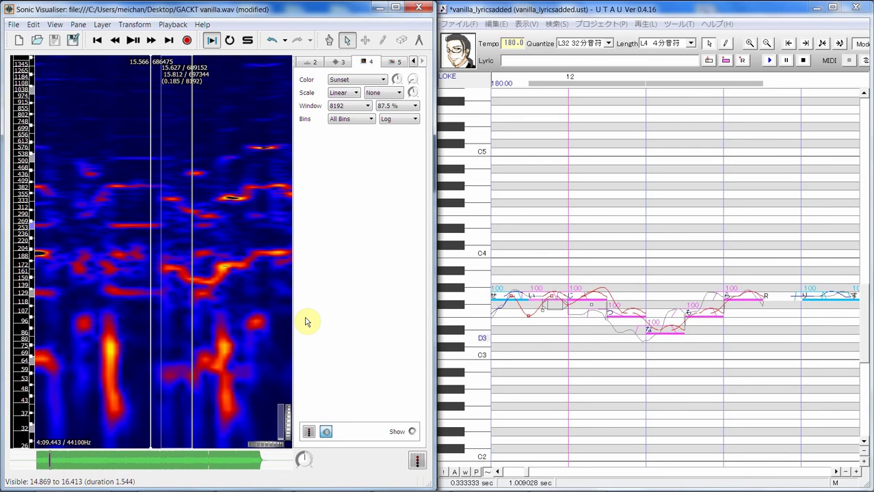
pyautogui.moveTo(96, 266); pyautogui.dragTo(252, 265)
pyautogui.moveTo(179, 276); pyautogui.dragTo(220, 282)
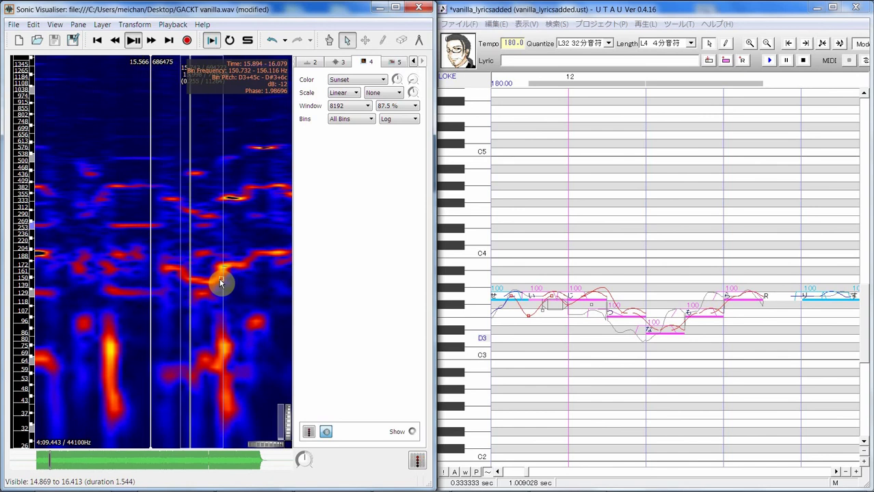
pyautogui.moveTo(158, 274); pyautogui.dragTo(182, 282)
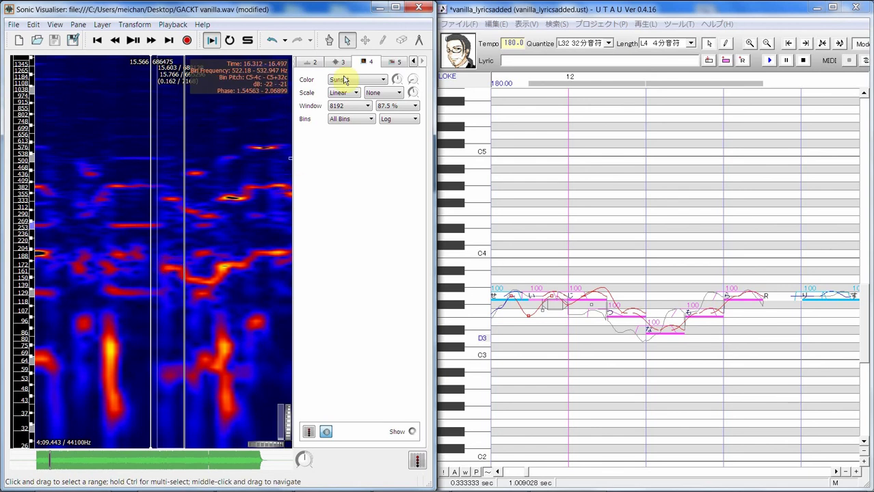
# - Activate the note layer and draw a trial E3 note at 15.644 s over the spectrogram's vocal line
pyautogui.click(392, 63)
pyautogui.click(384, 41)
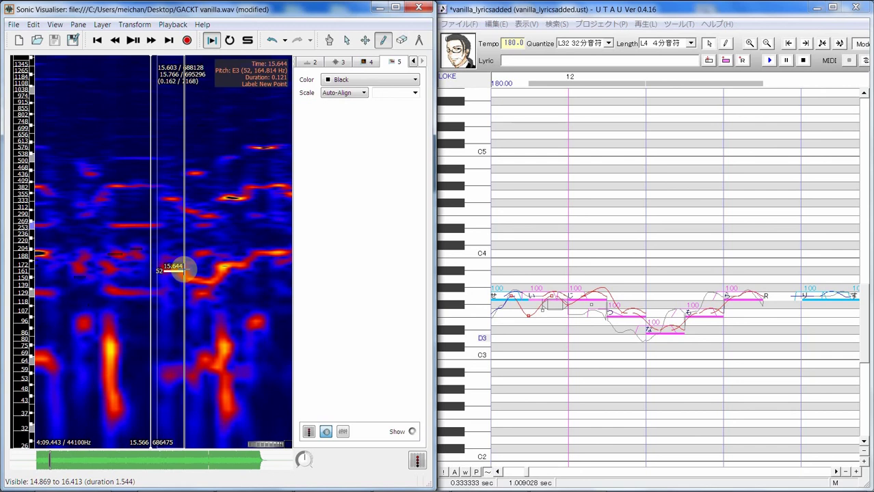
pyautogui.click(175, 270)
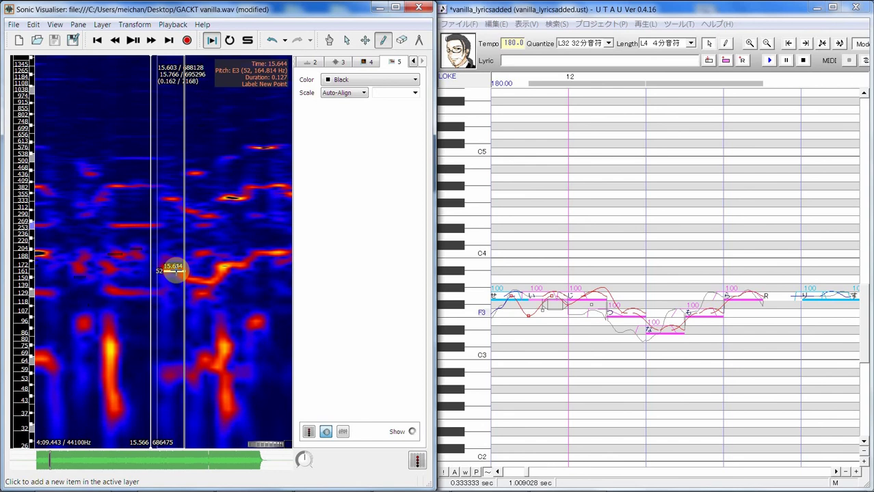
pyautogui.moveTo(174, 271)
pyautogui.mouseDown()
pyautogui.moveTo(164, 259)
pyautogui.moveTo(181, 269)
pyautogui.mouseUp()
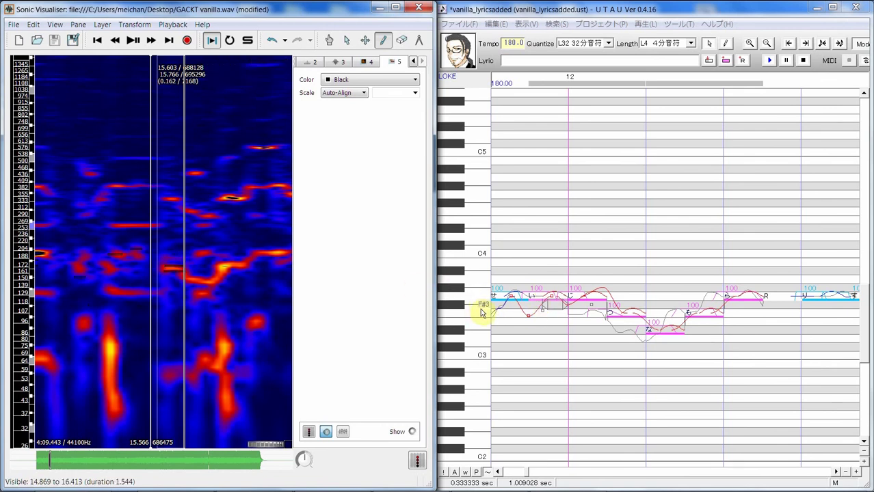
# - In UTAU, add a point to the つ note's pitch curve and bend the curve from a peak near G#3 down to about D#3
pyautogui.click(619, 323)
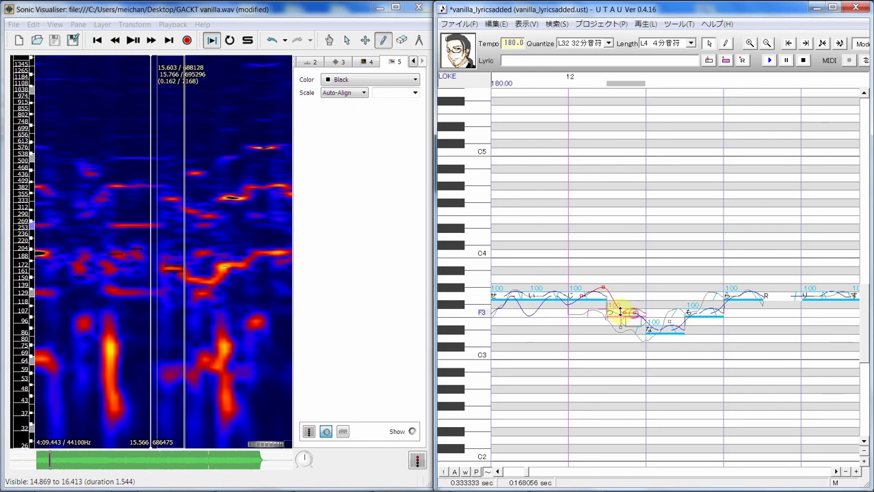
pyautogui.rightClick(624, 313)
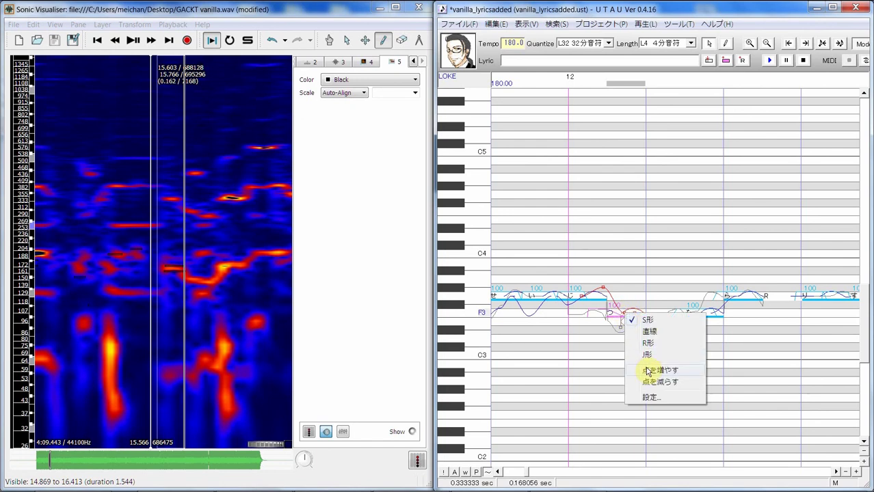
pyautogui.click(648, 371)
pyautogui.moveTo(624, 313); pyautogui.dragTo(621, 332)
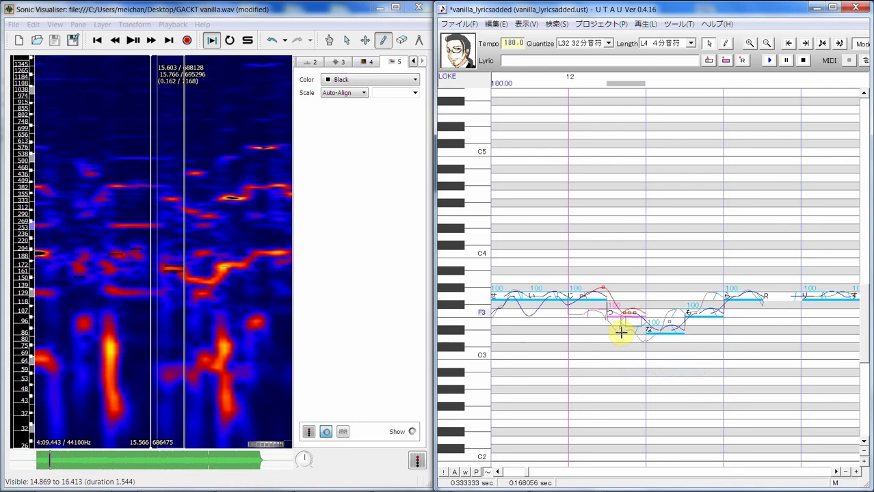
pyautogui.click(597, 286)
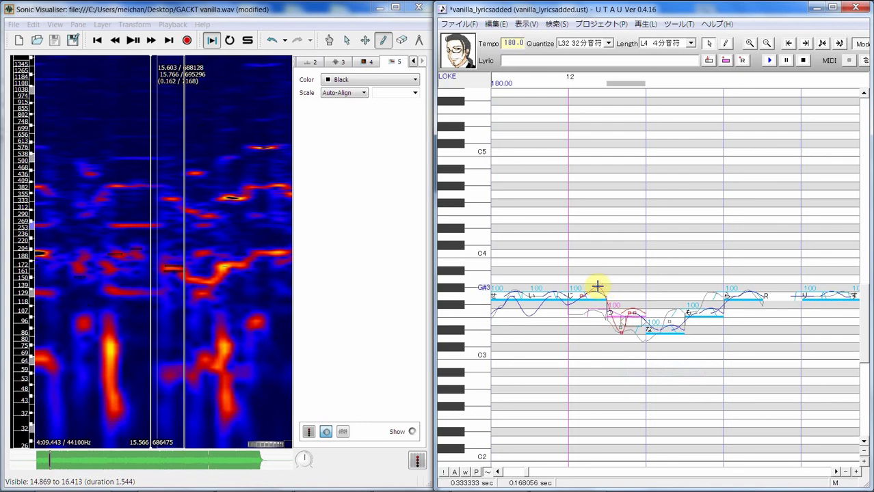
pyautogui.click(654, 343)
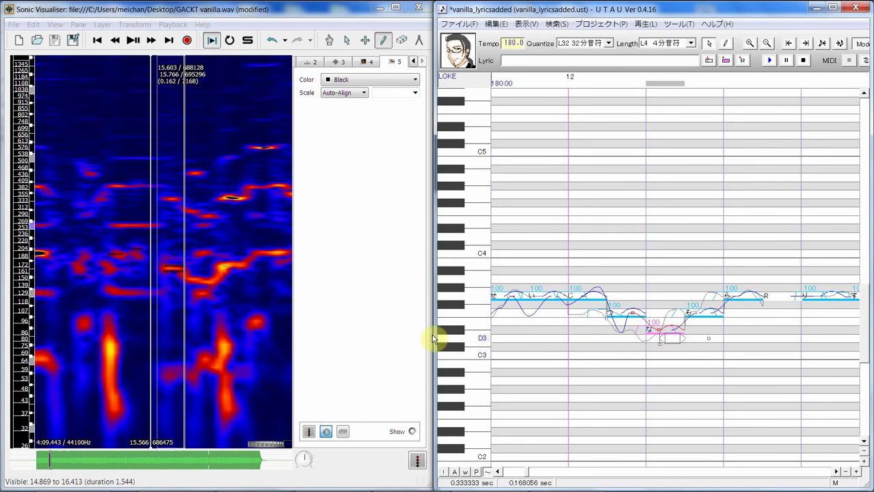
pyautogui.click(621, 344)
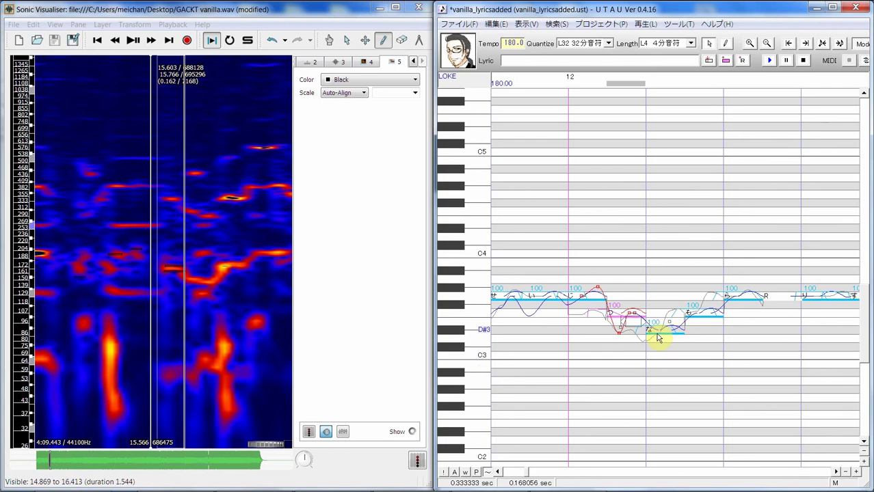
# - In Sonic Visualiser, draw a trial D3 note at 15.789 s over the vocal line and play short ranges around it, including 15.775 to 15.963 s
pyautogui.click(189, 277)
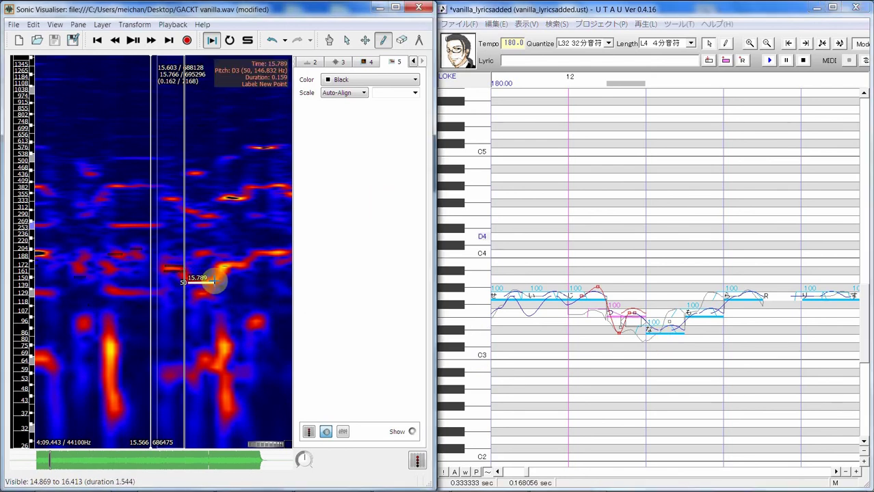
pyautogui.moveTo(214, 281); pyautogui.dragTo(212, 283)
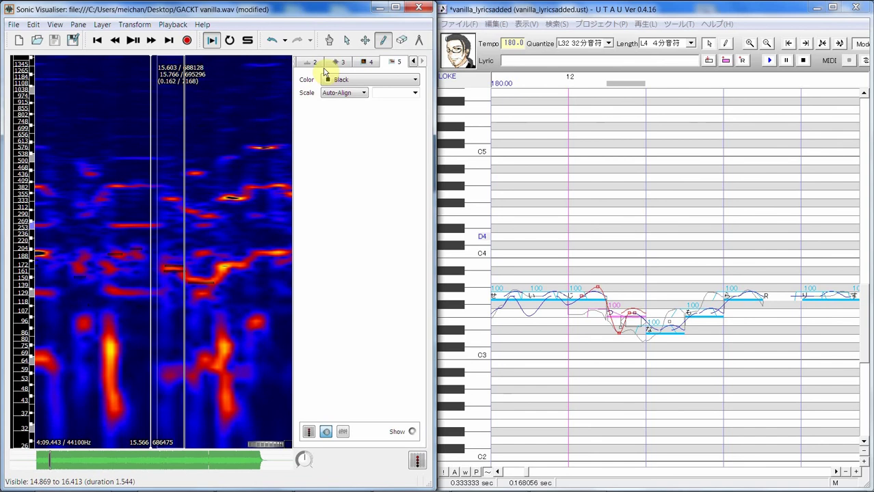
pyautogui.click(347, 40)
pyautogui.moveTo(179, 278); pyautogui.dragTo(223, 277)
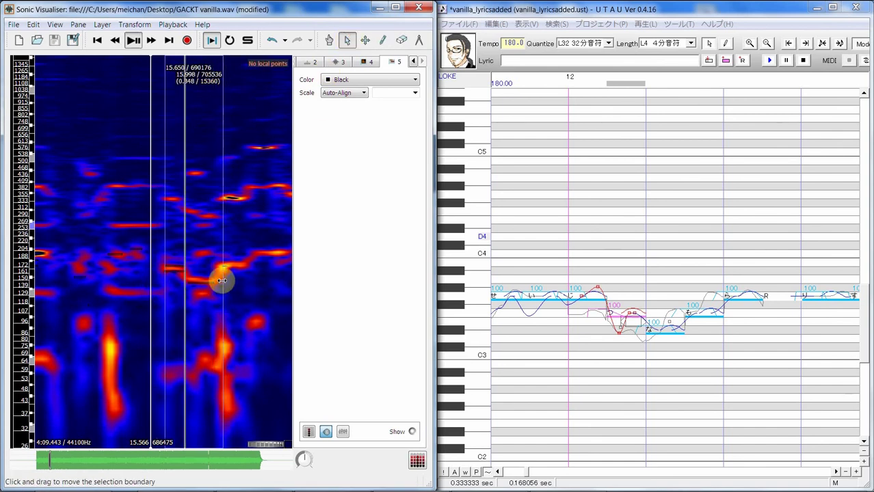
pyautogui.moveTo(185, 290); pyautogui.dragTo(218, 291)
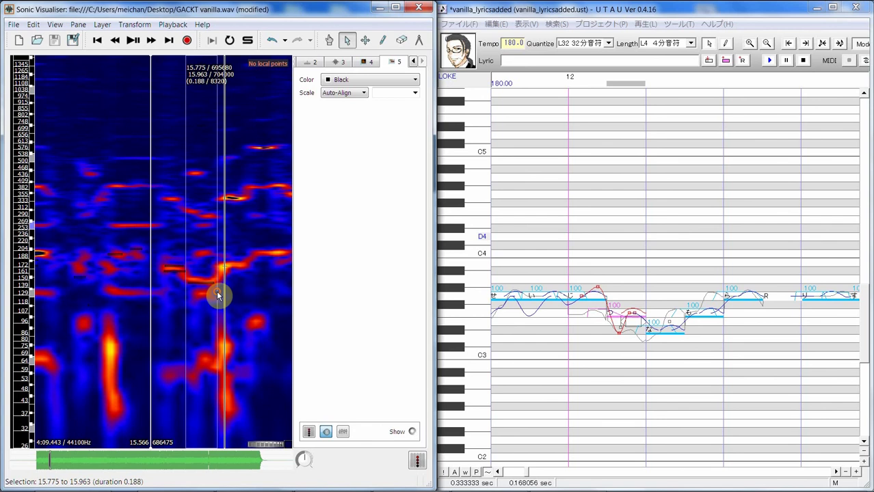
pyautogui.press('s')
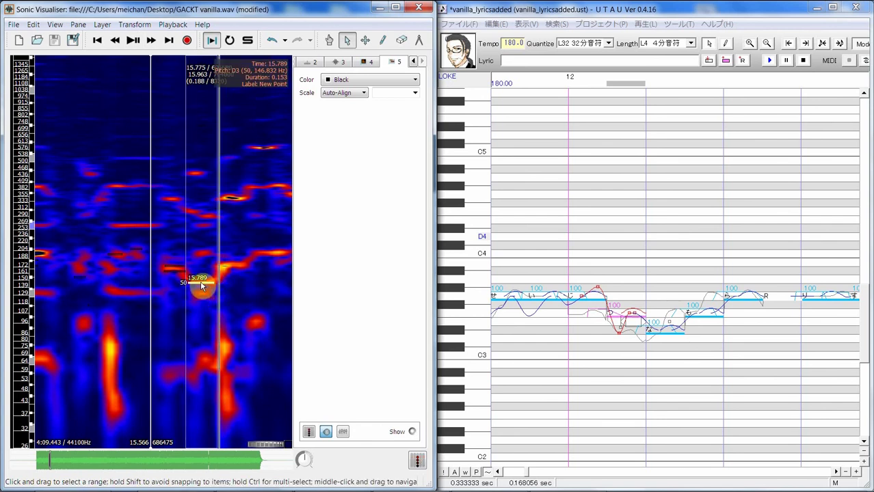
# - In UTAU, add two points to the な note's pitch curve and bend it to dip to about D3 at the note's start
pyautogui.click(462, 340)
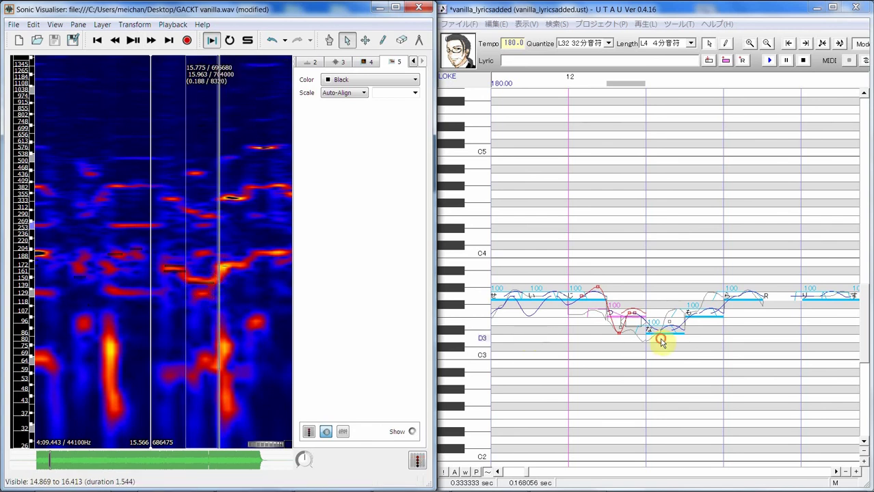
pyautogui.moveTo(661, 342); pyautogui.dragTo(662, 332)
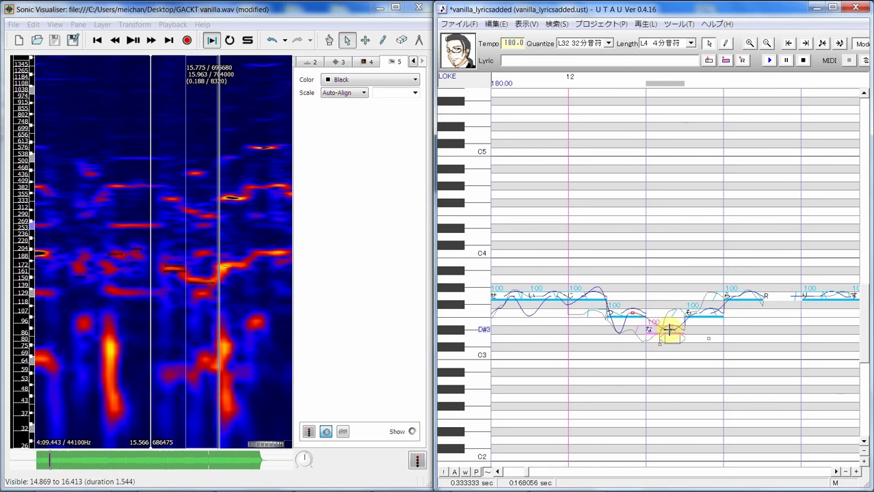
pyautogui.rightClick(668, 331)
pyautogui.rightClick(668, 332)
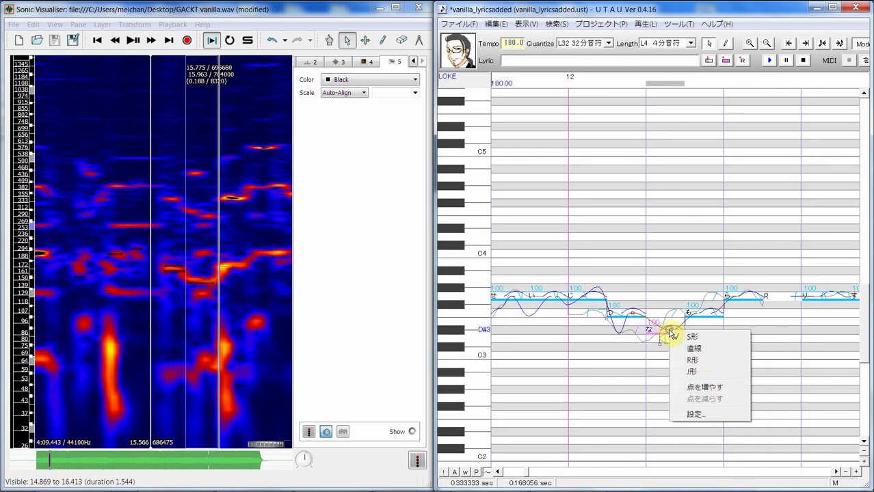
pyautogui.click(705, 387)
pyautogui.click(676, 329)
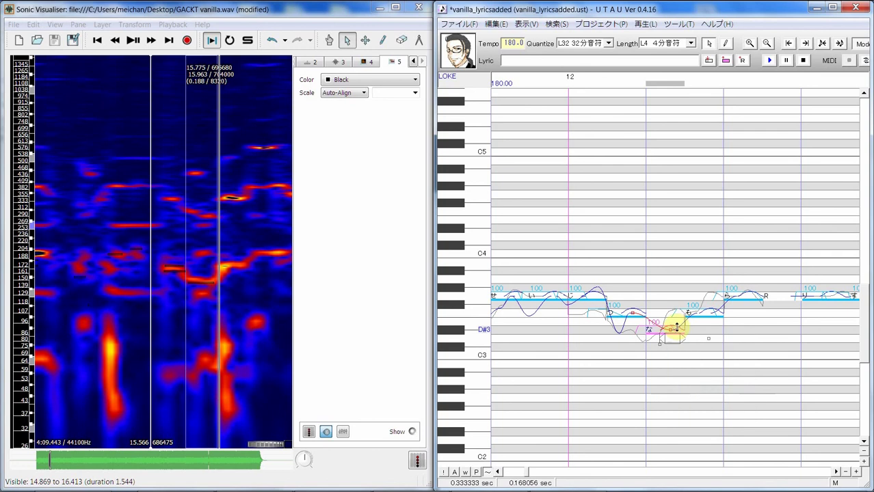
pyautogui.moveTo(666, 334); pyautogui.dragTo(655, 341)
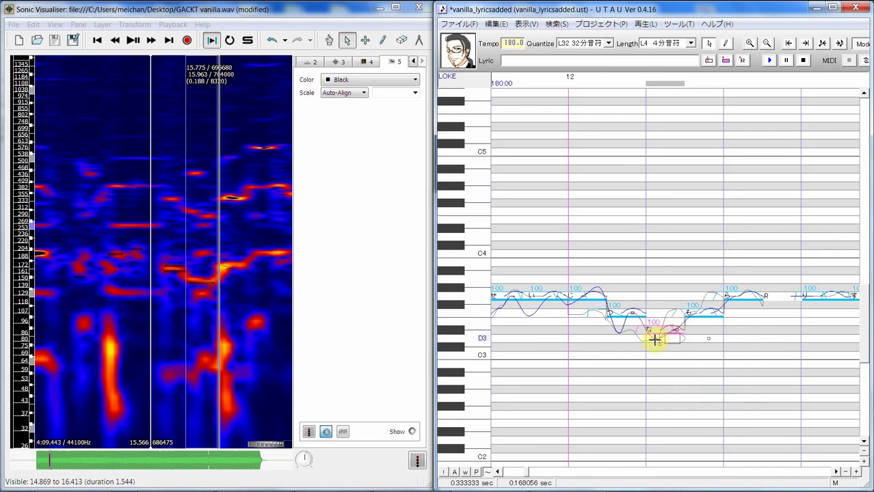
pyautogui.rightClick(655, 339)
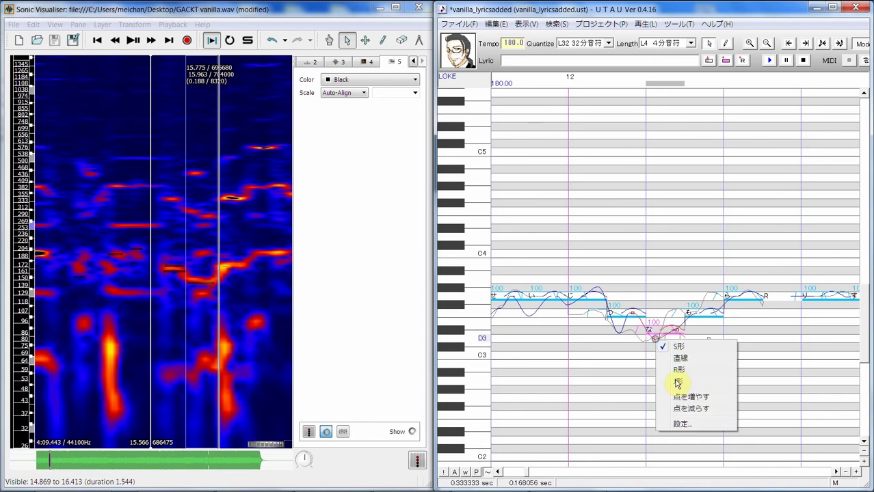
pyautogui.click(692, 397)
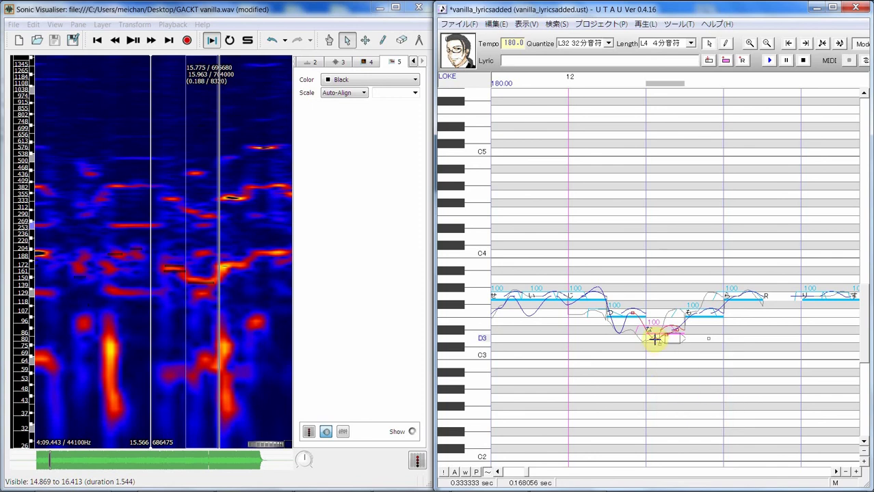
pyautogui.moveTo(648, 339); pyautogui.dragTo(665, 333)
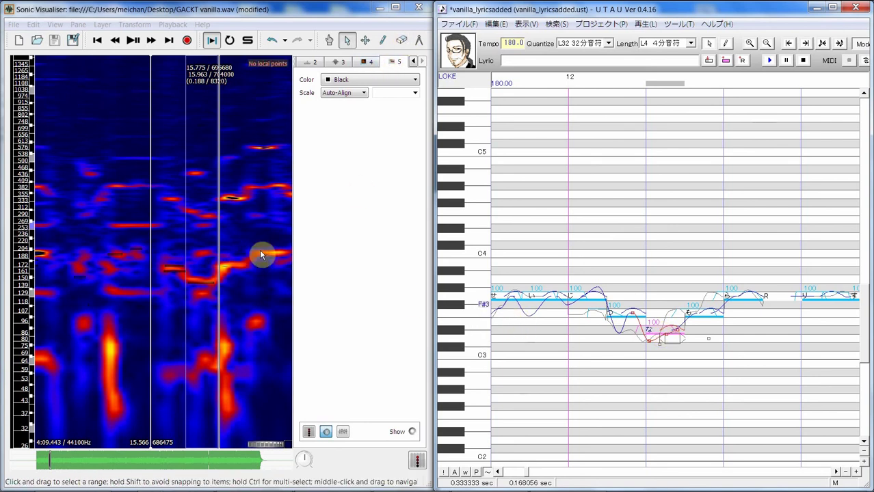
# - In Sonic Visualiser, place a trial note near 172 Hz on the vocal line and play ranges from 15.789 s, including up to 16.158 s
pyautogui.click(383, 40)
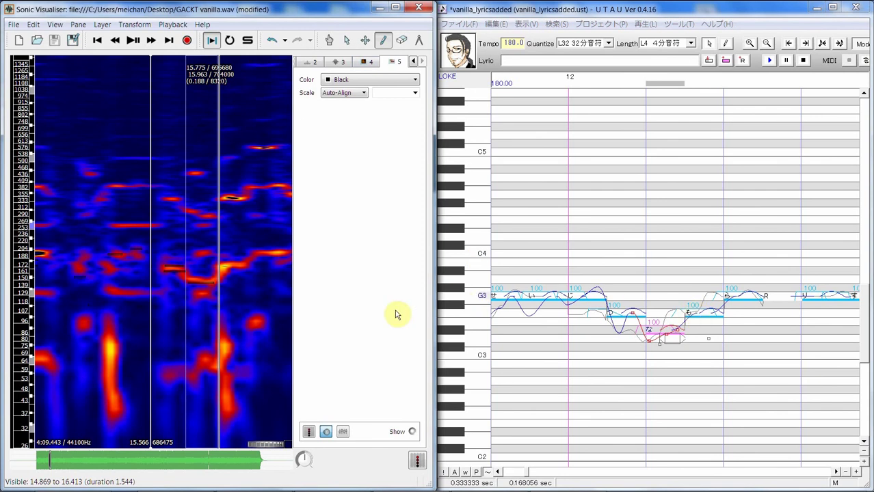
pyautogui.click(235, 266)
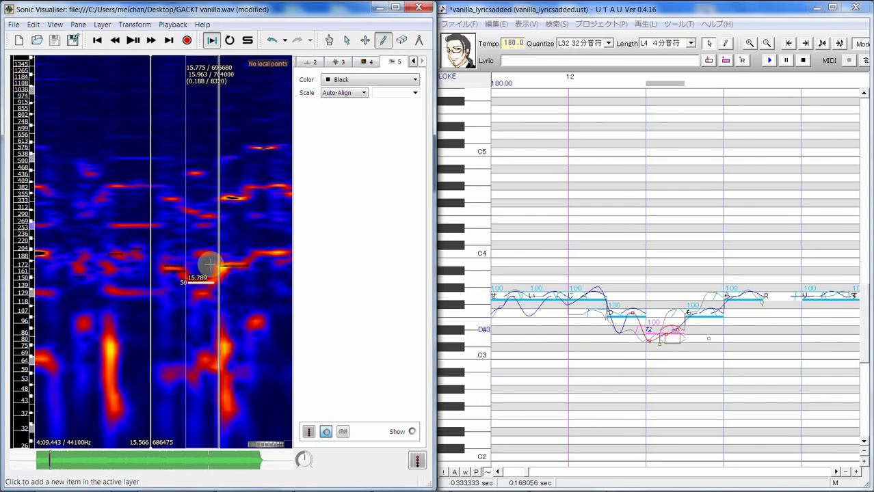
pyautogui.click(346, 41)
pyautogui.moveTo(189, 246); pyautogui.dragTo(282, 244)
pyautogui.press('space')
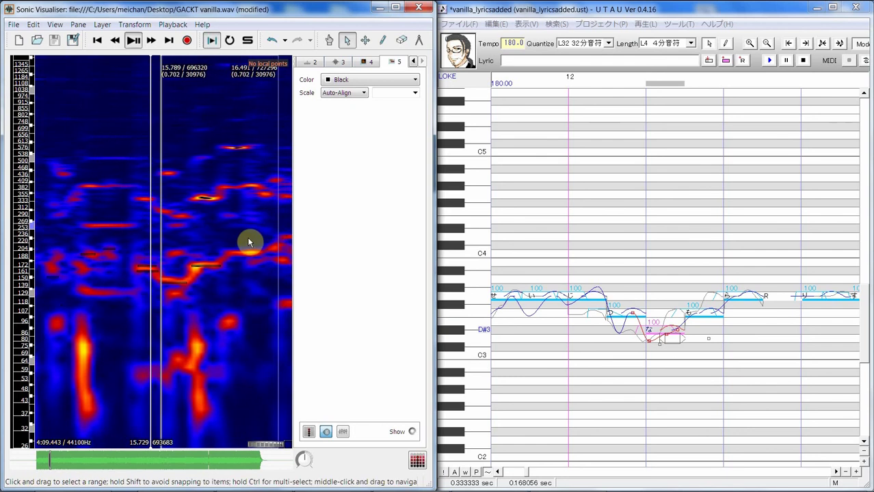
pyautogui.moveTo(183, 251); pyautogui.dragTo(246, 257)
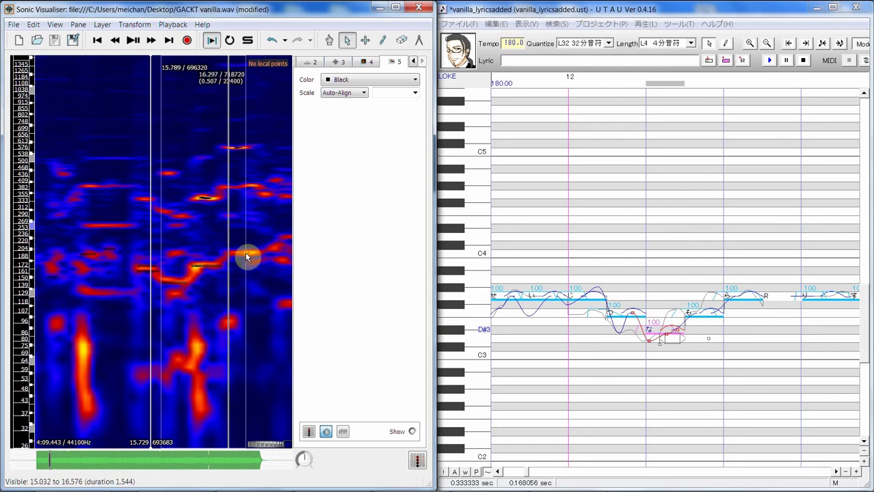
pyautogui.moveTo(184, 254); pyautogui.dragTo(223, 247)
pyautogui.press('space')
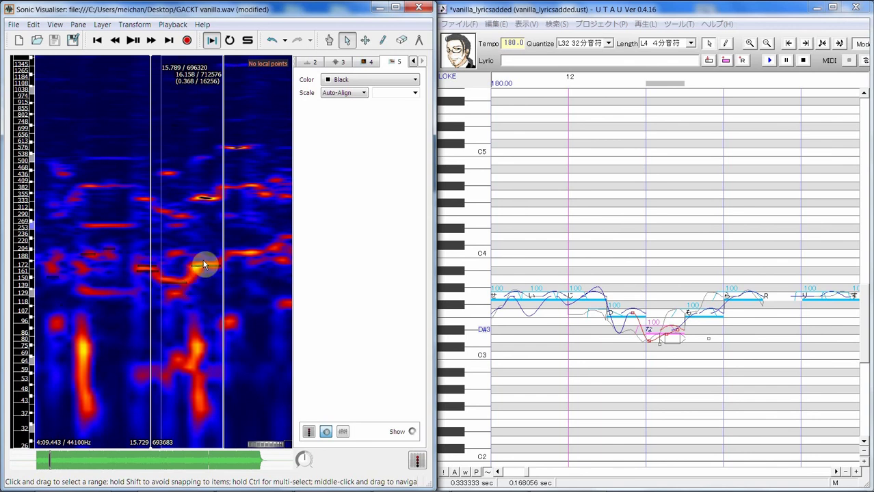
# - In UTAU, add two points to the も note's pitch curve and shape a steep rise from about D#3 to F3 before the note
pyautogui.click(693, 328)
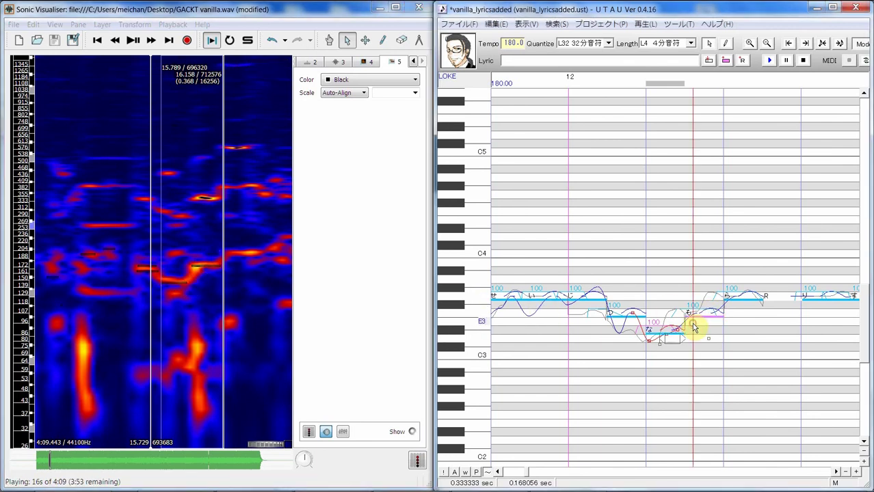
pyautogui.moveTo(692, 328)
pyautogui.mouseDown()
pyautogui.moveTo(684, 293)
pyautogui.moveTo(694, 313)
pyautogui.mouseUp()
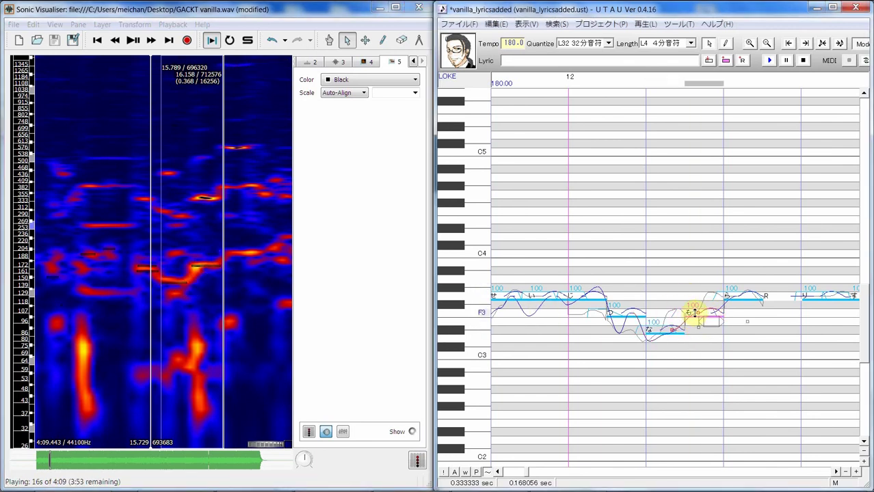
pyautogui.rightClick(697, 315)
pyautogui.click(730, 371)
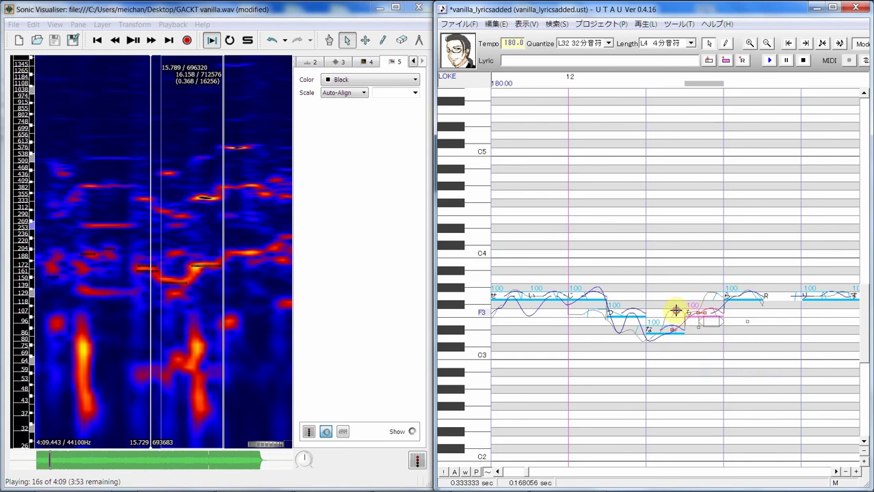
pyautogui.moveTo(676, 311); pyautogui.dragTo(673, 329)
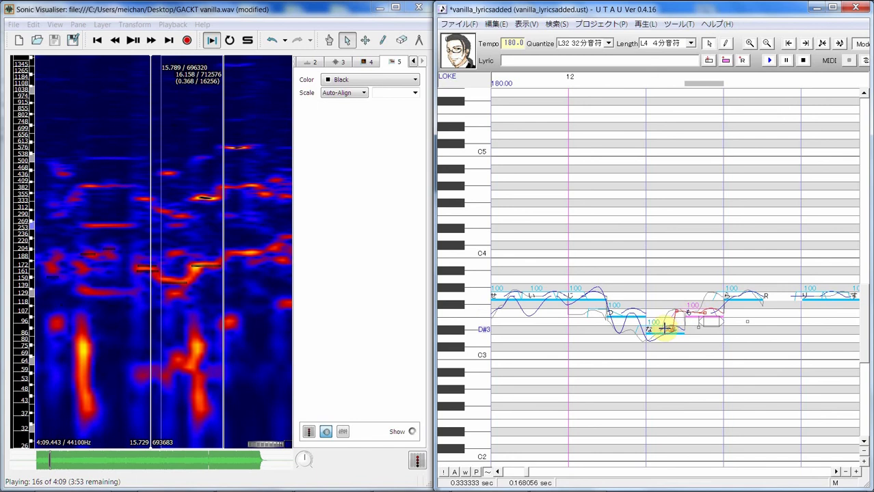
pyautogui.click(677, 311)
pyautogui.moveTo(668, 328); pyautogui.dragTo(681, 315)
pyautogui.rightClick(704, 312)
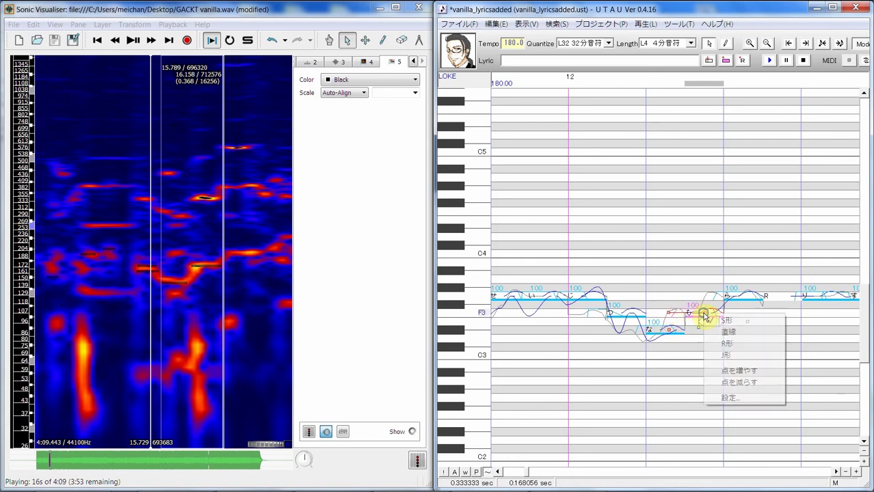
pyautogui.click(729, 368)
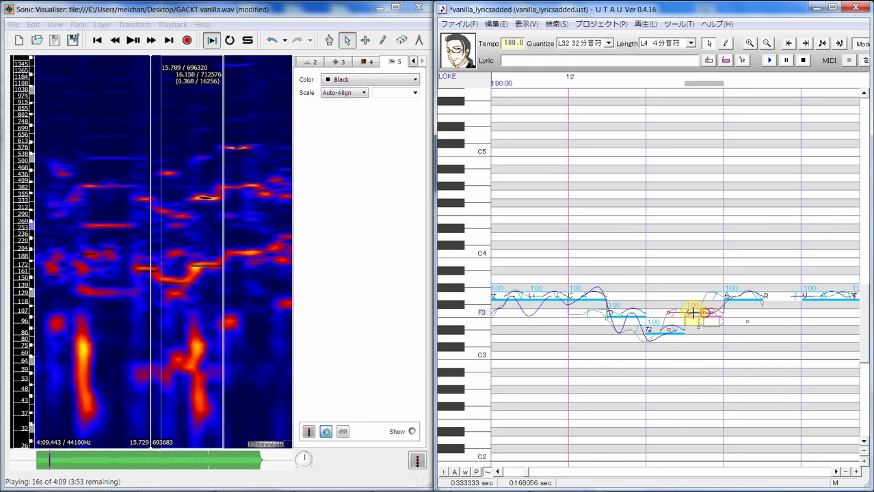
pyautogui.moveTo(678, 309)
pyautogui.mouseDown()
pyautogui.moveTo(717, 312)
pyautogui.moveTo(686, 312)
pyautogui.mouseUp()
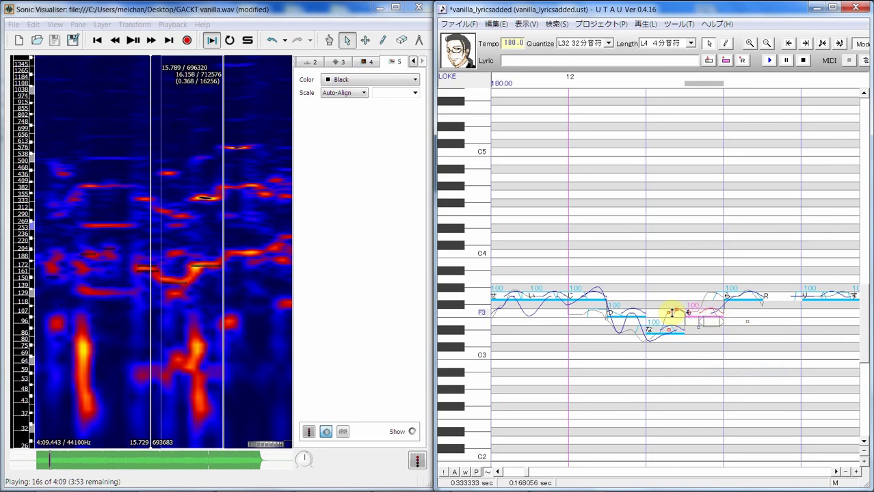
# - Add a point to the ら note's pitch curve, make it rise from F3 to just above G3 before the note, and reshape its vibrato
pyautogui.click(738, 303)
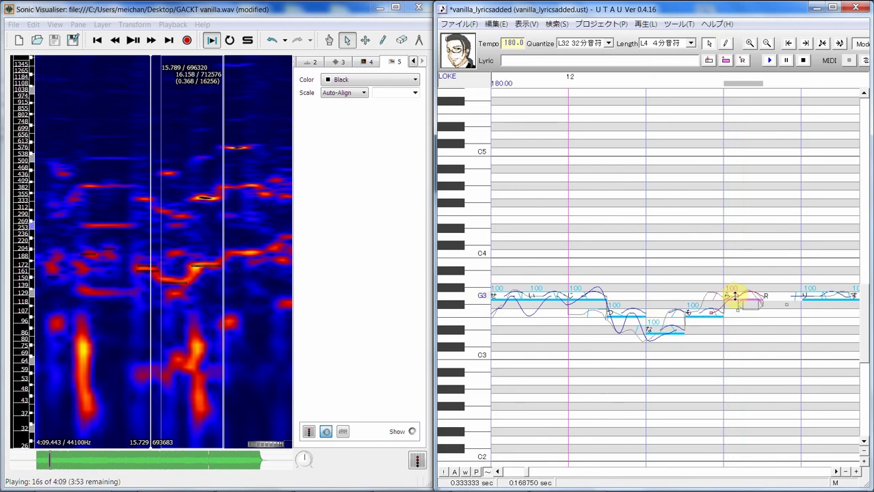
pyautogui.rightClick(736, 301)
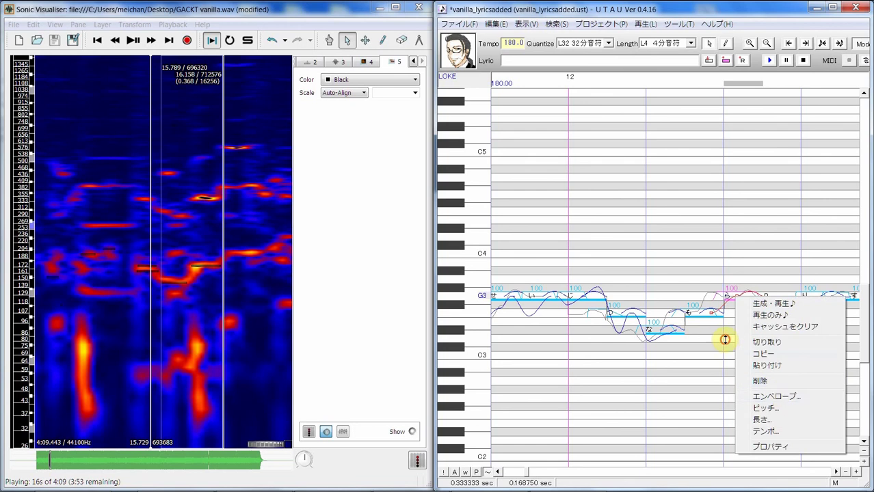
pyautogui.click(741, 324)
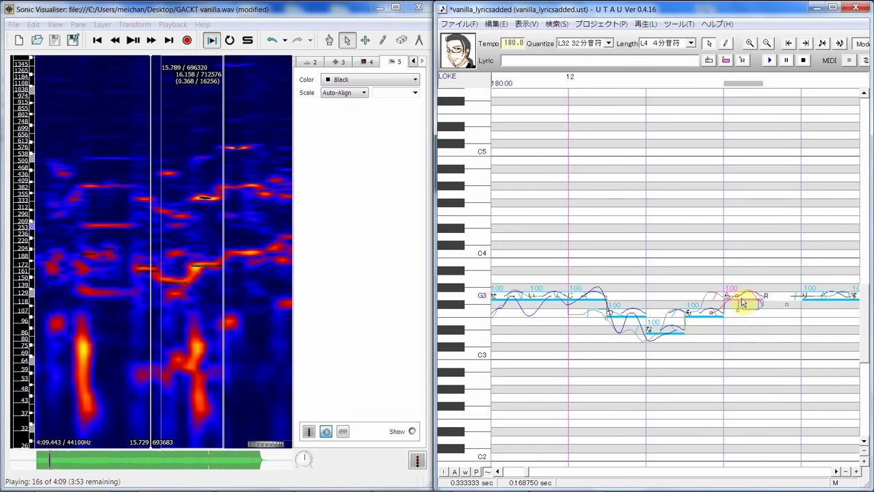
pyautogui.rightClick(738, 301)
pyautogui.click(777, 355)
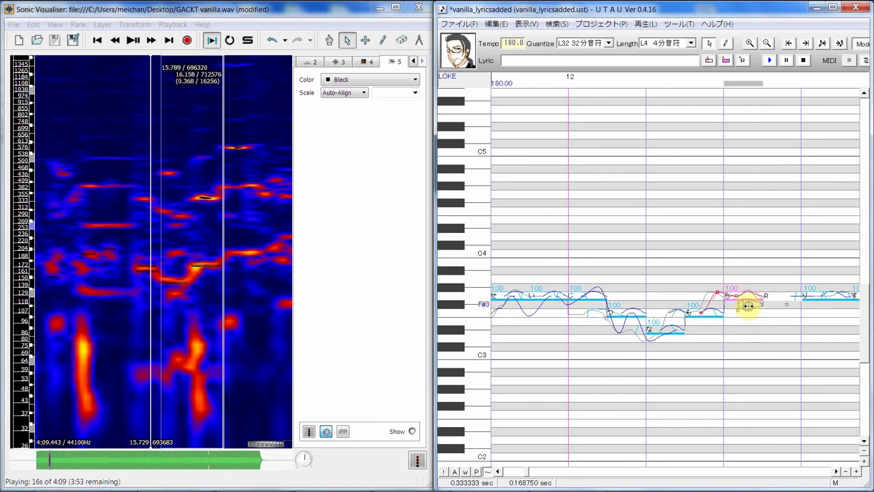
pyautogui.moveTo(738, 306); pyautogui.dragTo(733, 308)
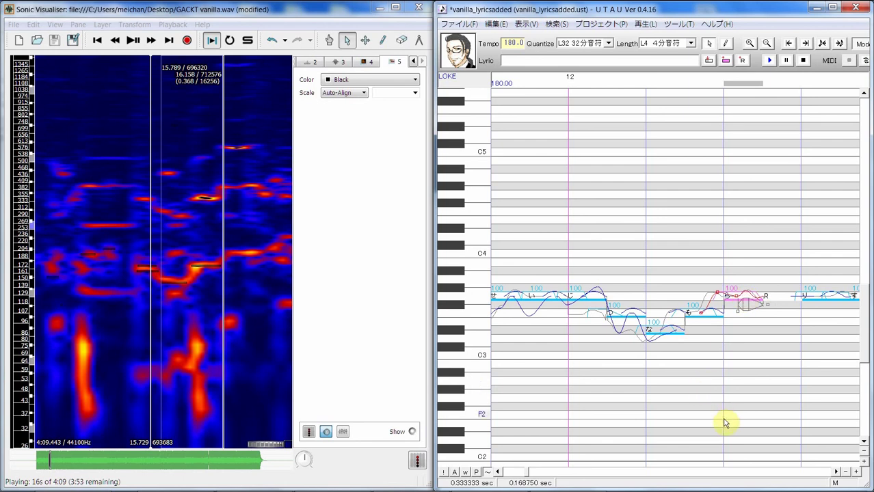
pyautogui.click(846, 474)
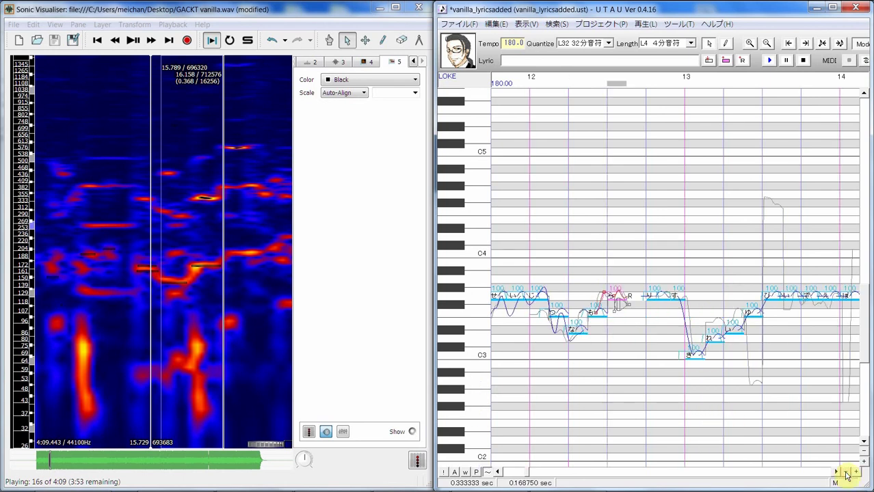
pyautogui.click(497, 473)
pyautogui.click(497, 473)
pyautogui.click(497, 473)
pyautogui.click(497, 472)
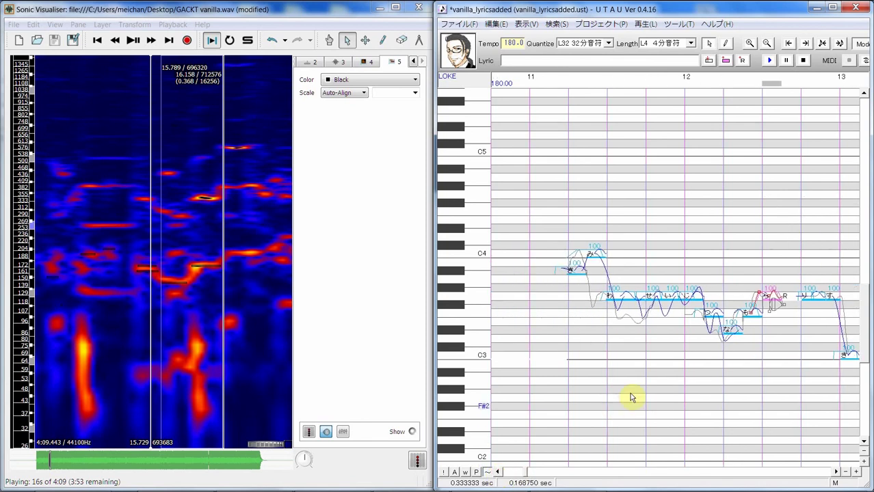
pyautogui.moveTo(576, 295); pyautogui.dragTo(488, 336)
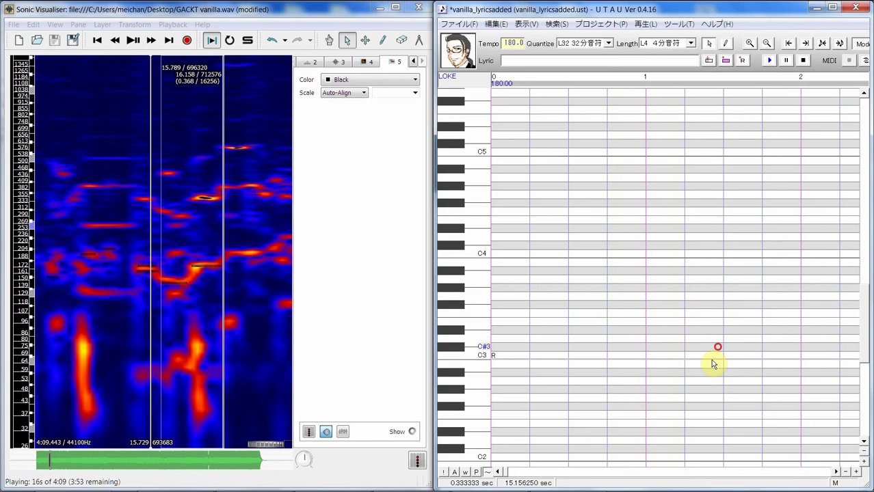
pyautogui.click(503, 471)
pyautogui.click(515, 472)
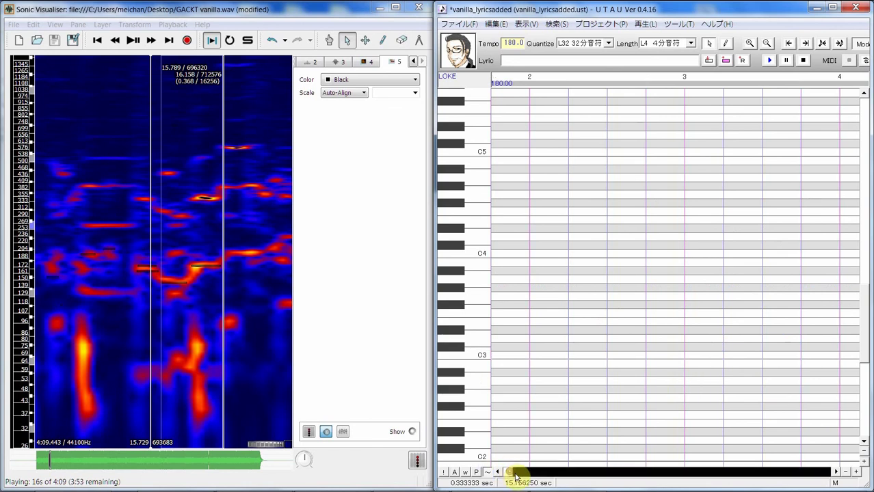
pyautogui.moveTo(520, 474); pyautogui.dragTo(521, 475)
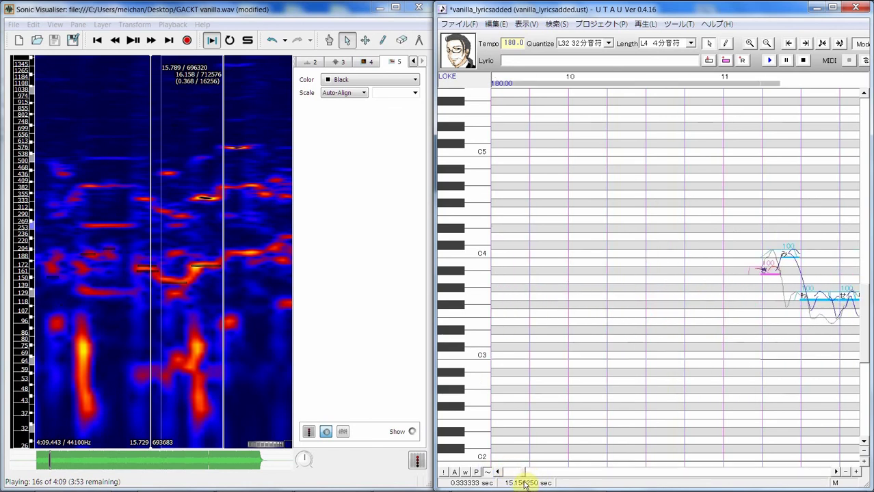
pyautogui.scroll(1, 739, 383)
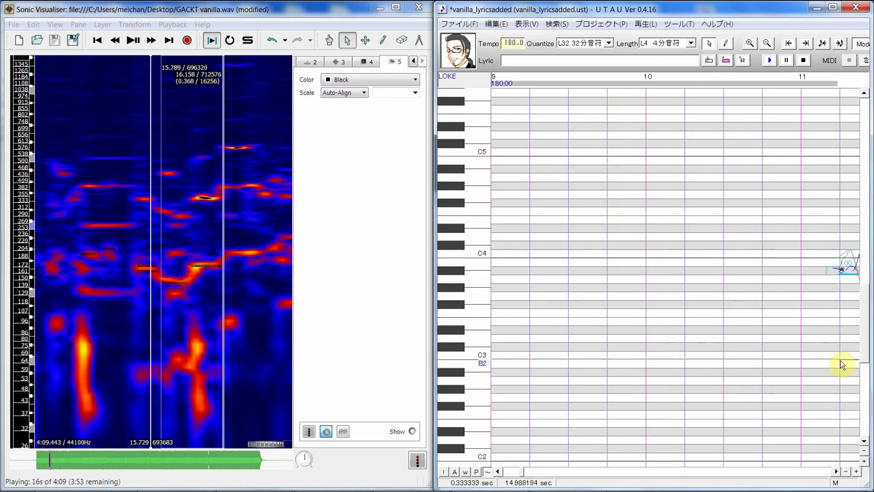
pyautogui.moveTo(839, 359); pyautogui.dragTo(514, 355)
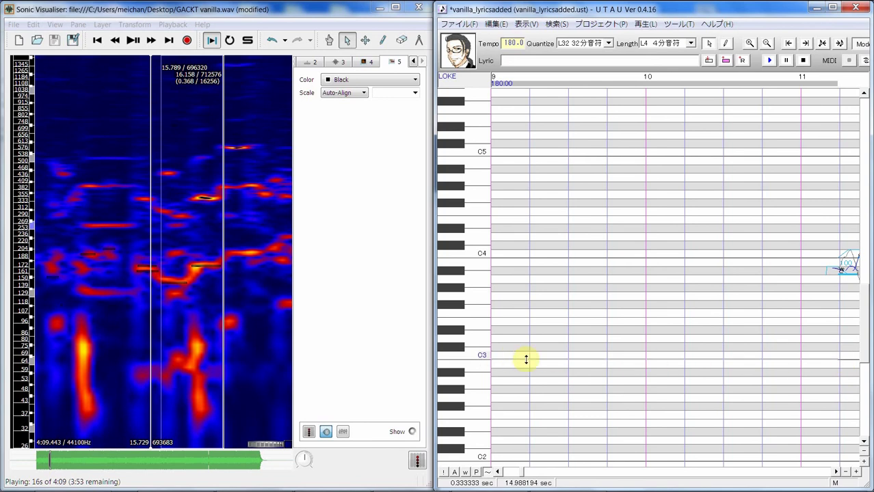
pyautogui.click(836, 472)
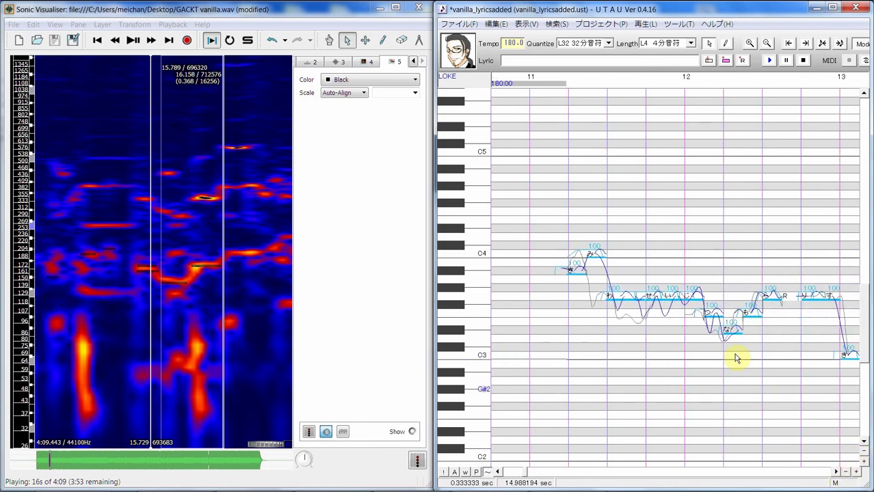
# - Select the notes from き through ら, look at their shared properties, and play the phrase
pyautogui.moveTo(576, 288); pyautogui.dragTo(771, 276)
pyautogui.click(770, 61)
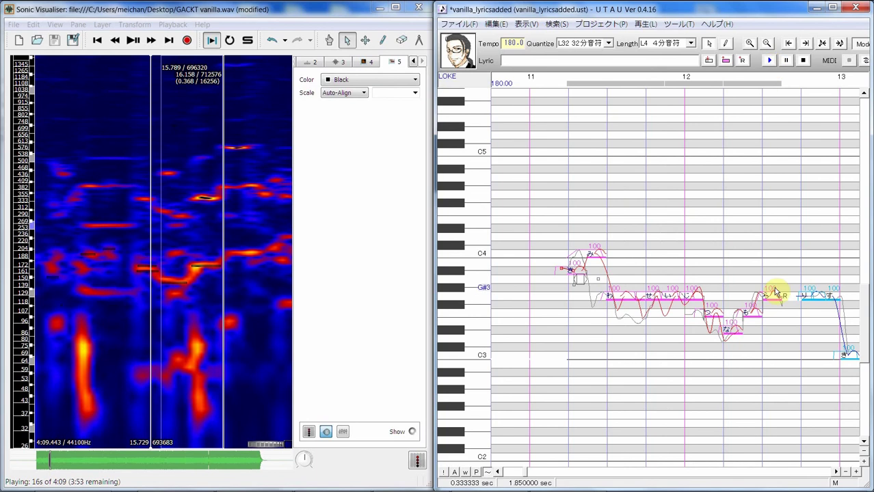
pyautogui.rightClick(772, 299)
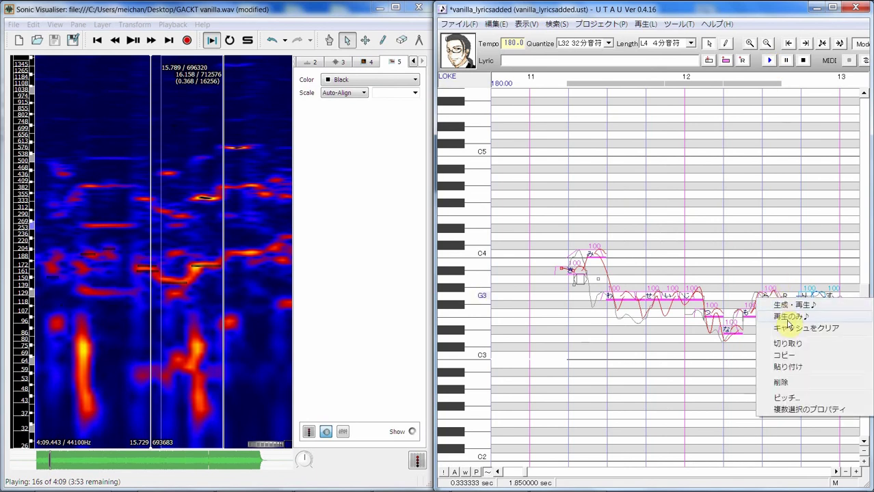
pyautogui.click(804, 409)
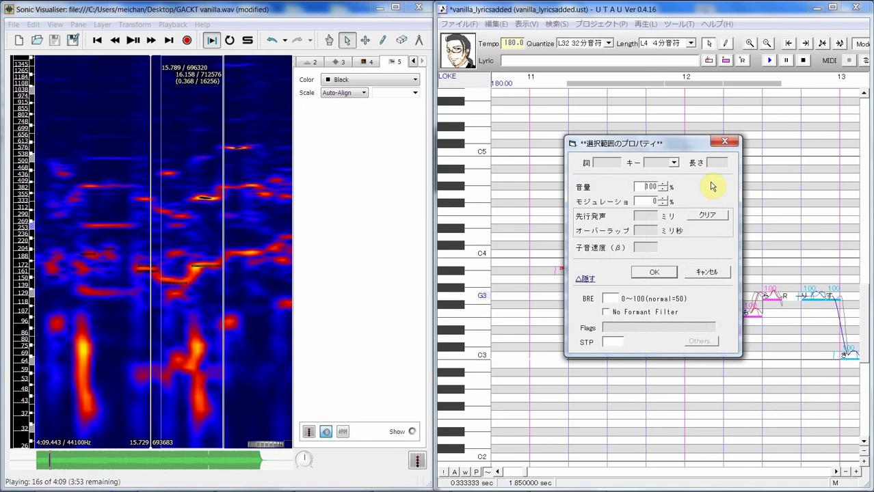
pyautogui.click(661, 276)
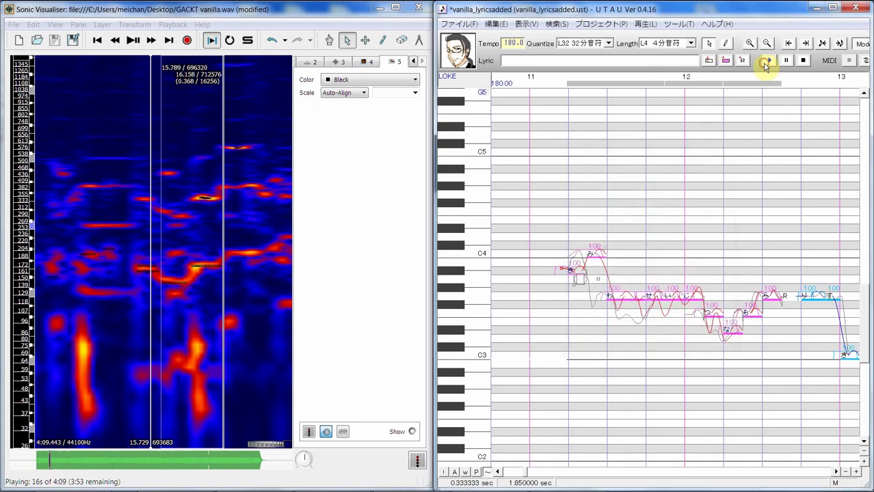
pyautogui.click(767, 62)
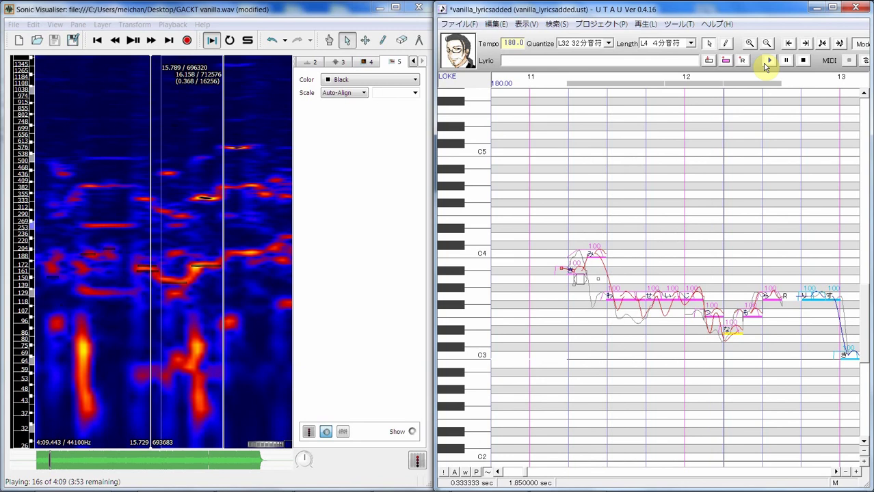
pyautogui.click(768, 61)
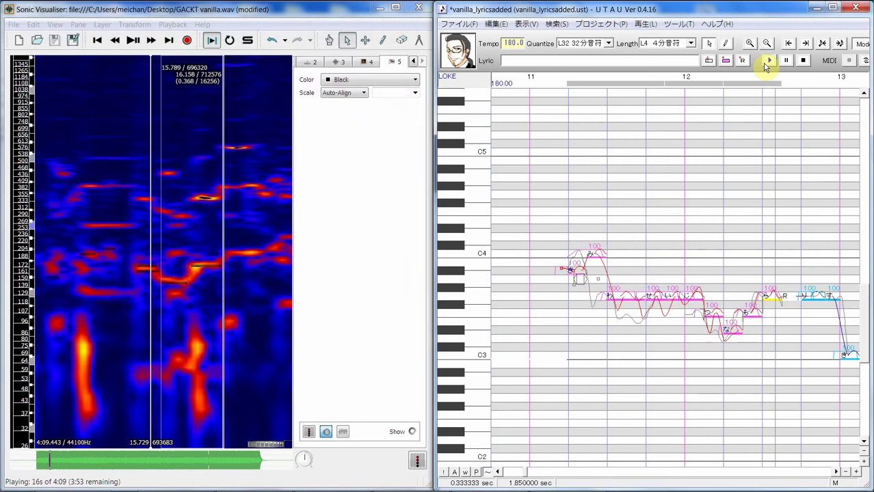
# - Apply the built-in vowel-combining tool (母音結合) to the selected notes and play the phrase again
pyautogui.click(678, 24)
pyautogui.moveTo(655, 64)
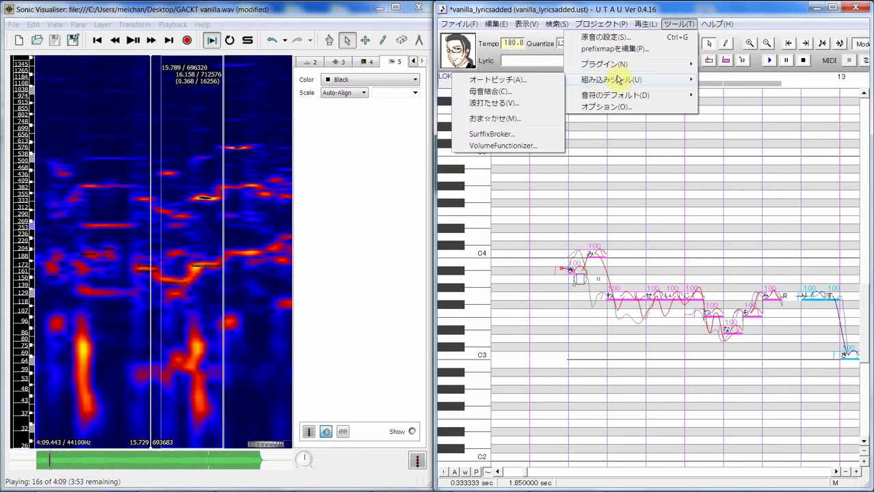
pyautogui.moveTo(618, 79)
pyautogui.click(550, 94)
pyautogui.click(647, 290)
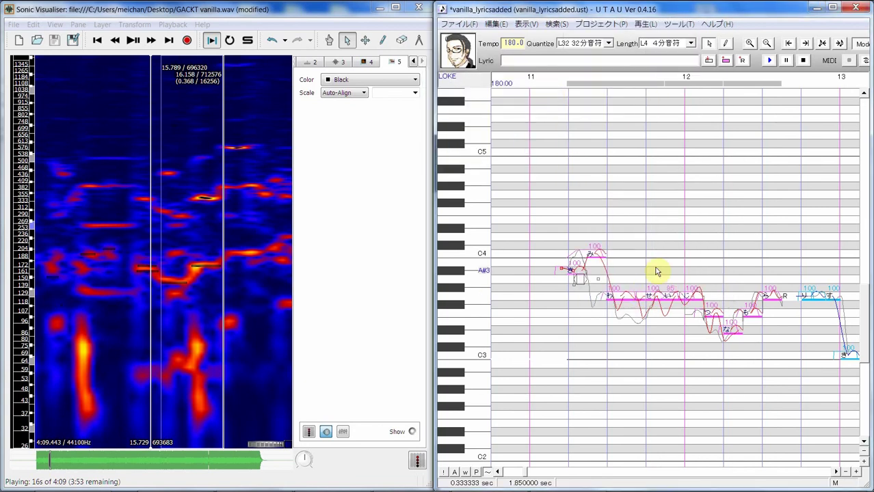
pyautogui.click(770, 60)
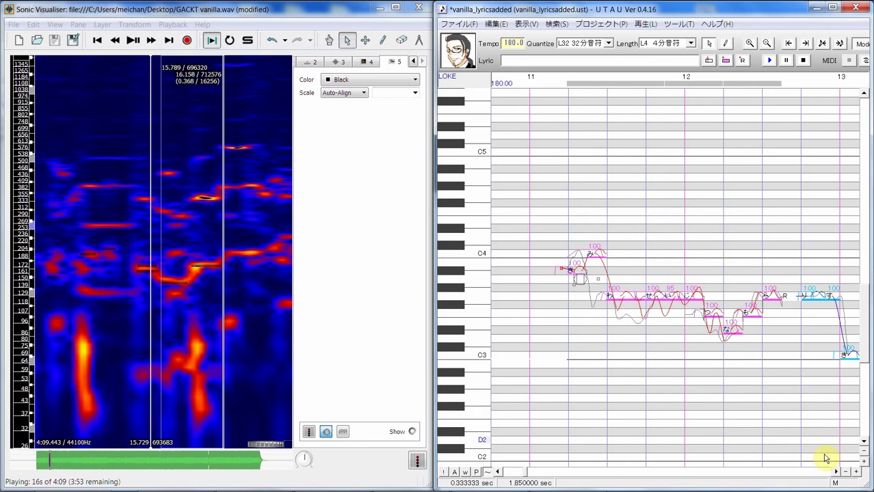
# - In Sonic Visualiser, select the range from 15.789 s to 16.825 s and play it
pyautogui.click(837, 473)
pyautogui.click(837, 473)
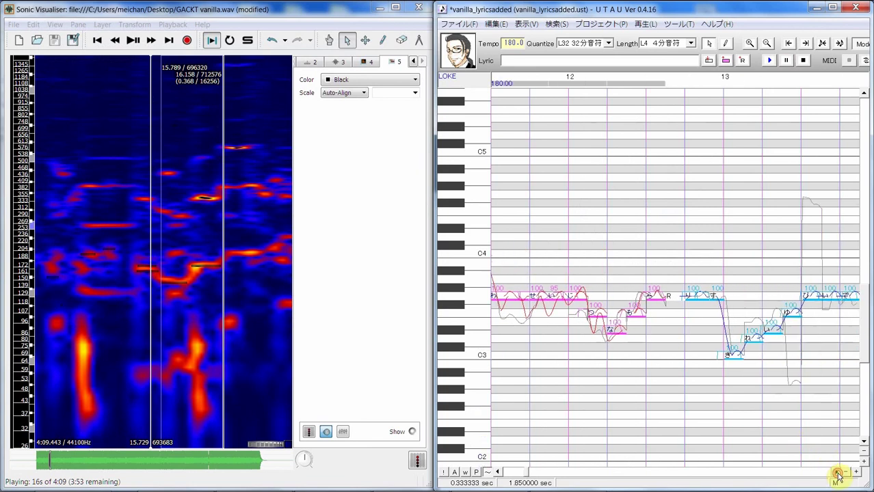
pyautogui.click(837, 473)
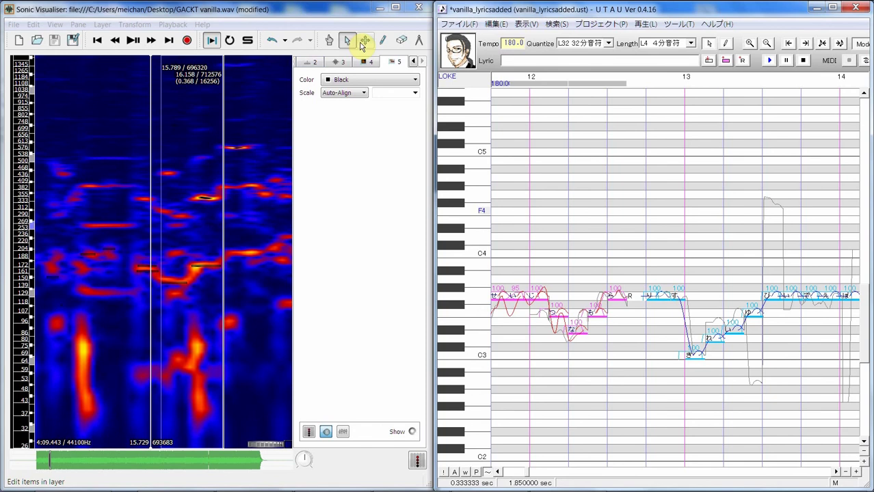
pyautogui.moveTo(223, 293); pyautogui.dragTo(255, 287)
pyautogui.press('space')
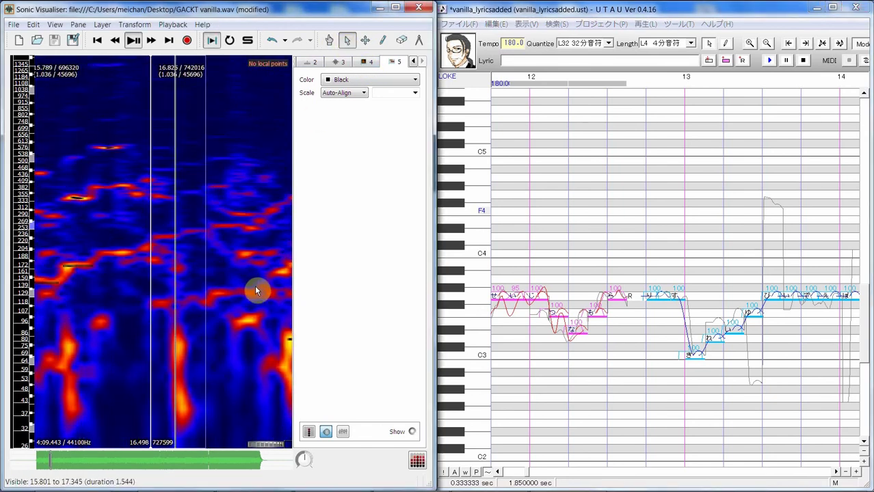
pyautogui.press('space')
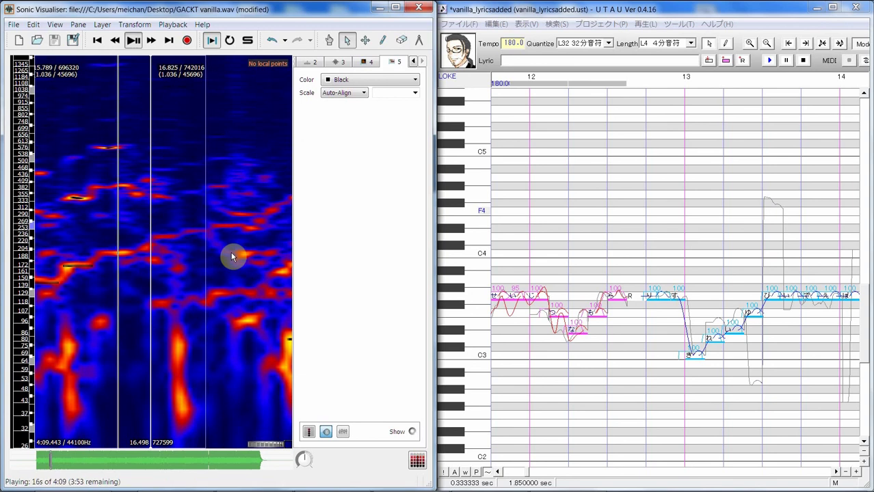
# - In UTAU, change the lyric of the rest after ら to あ and select that note
pyautogui.click(635, 302)
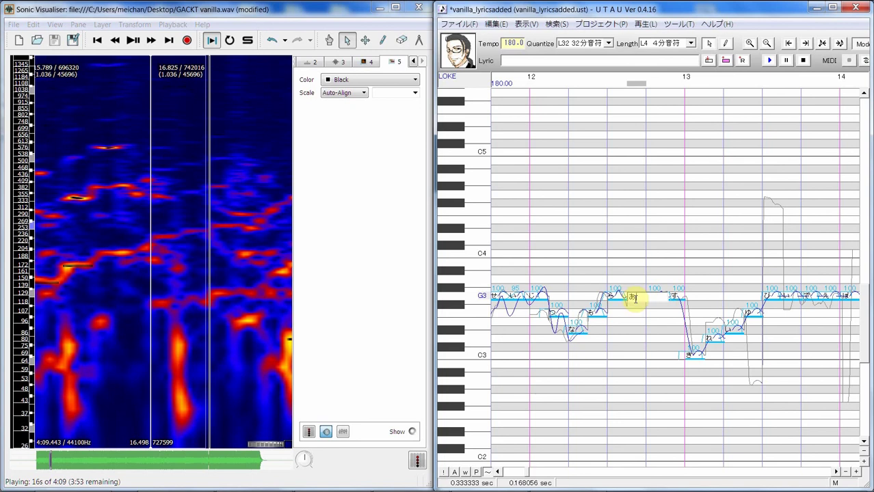
pyautogui.press('Return')
pyautogui.click(632, 292)
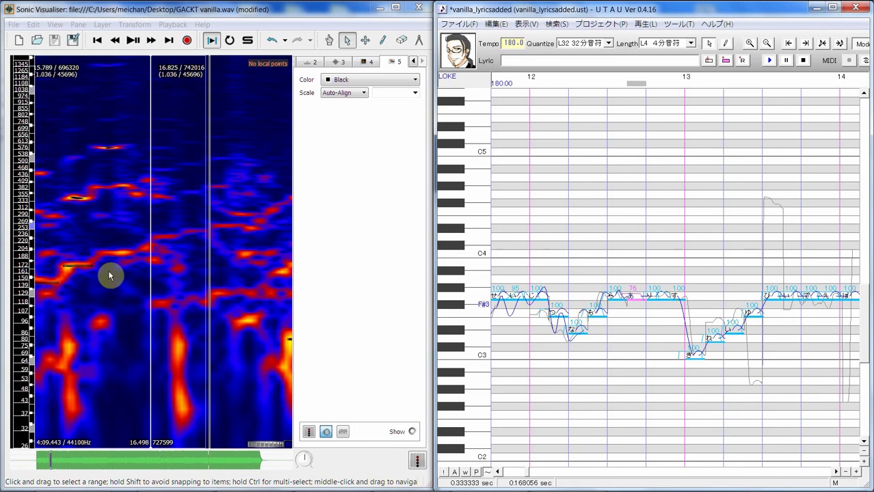
# - In Sonic Visualiser, play the range from 15.972 s to 16.782 s and the shorter one from 16.178 s to 16.410 s
pyautogui.moveTo(111, 273); pyautogui.dragTo(196, 272)
pyautogui.press('space')
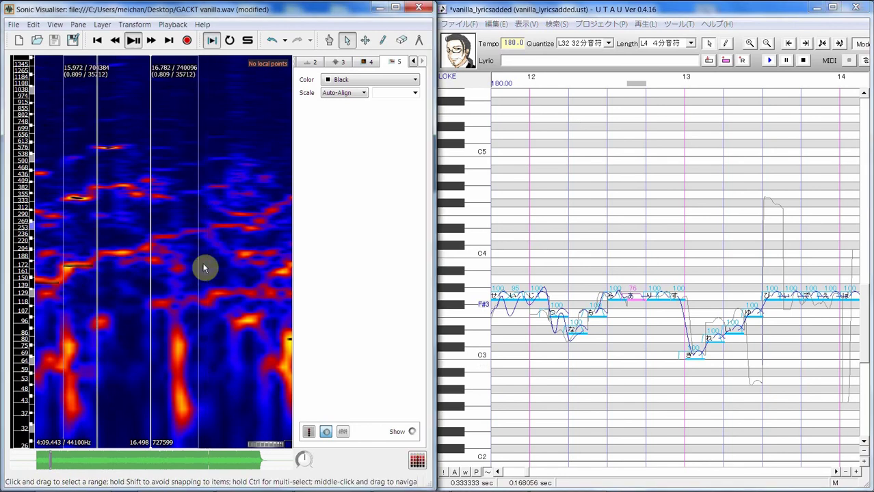
pyautogui.moveTo(101, 267); pyautogui.dragTo(136, 267)
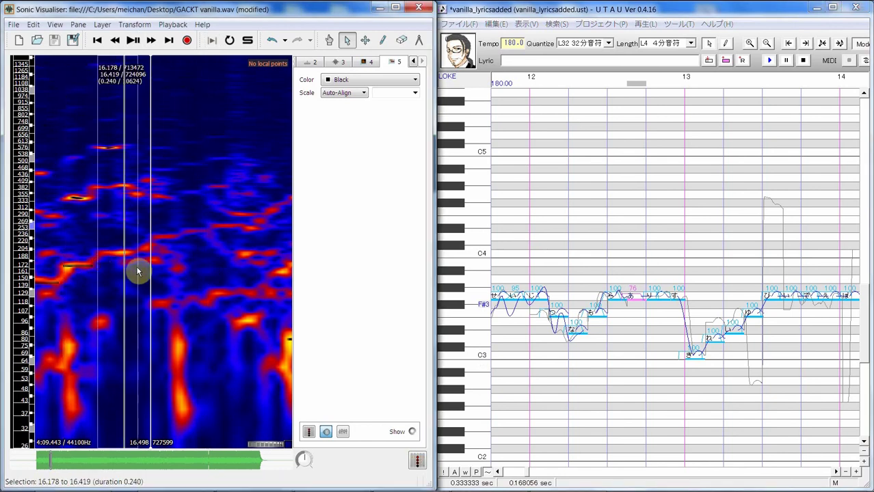
pyautogui.press('space')
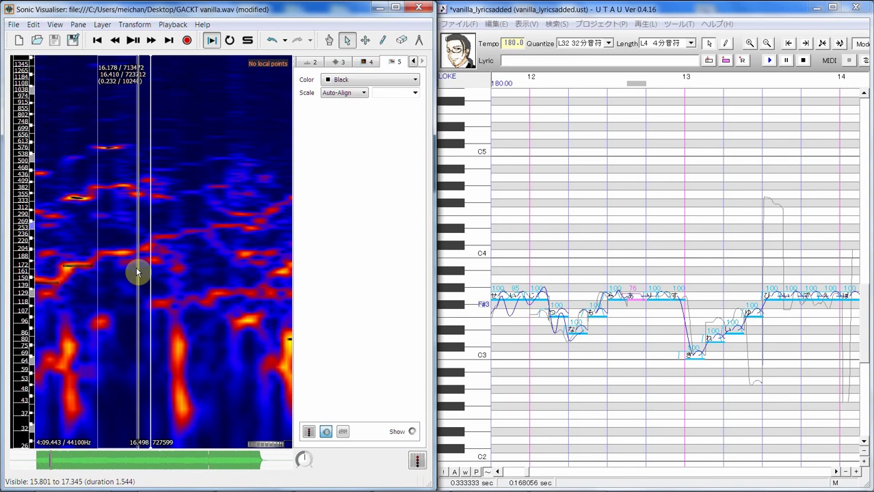
pyautogui.press('space')
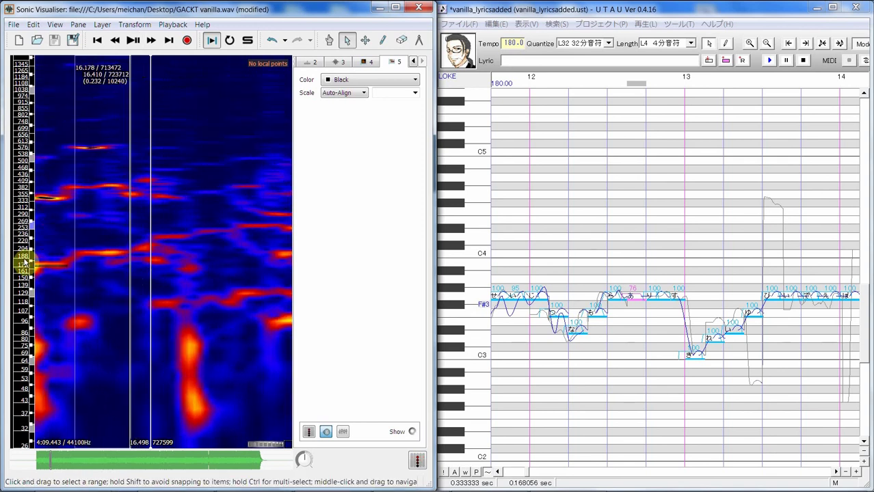
# - Activate spectrogram layer 4 and narrow its visible frequency range to about 113–1528 Hz to examine the vocal line
pyautogui.moveTo(25, 264); pyautogui.dragTo(20, 267)
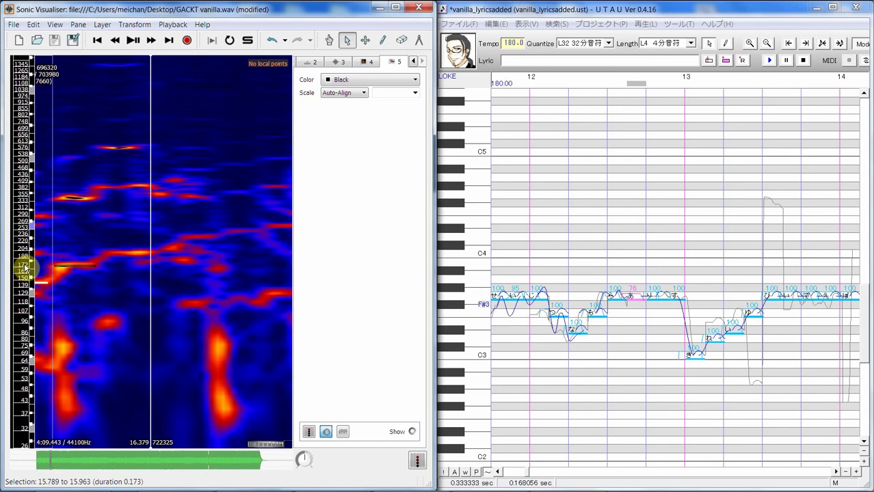
pyautogui.click(363, 61)
pyautogui.moveTo(16, 250); pyautogui.dragTo(16, 230)
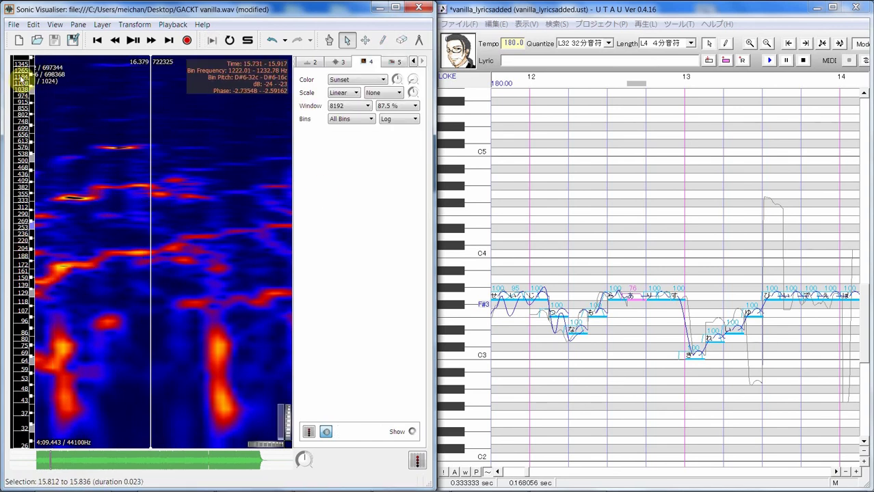
pyautogui.click(329, 39)
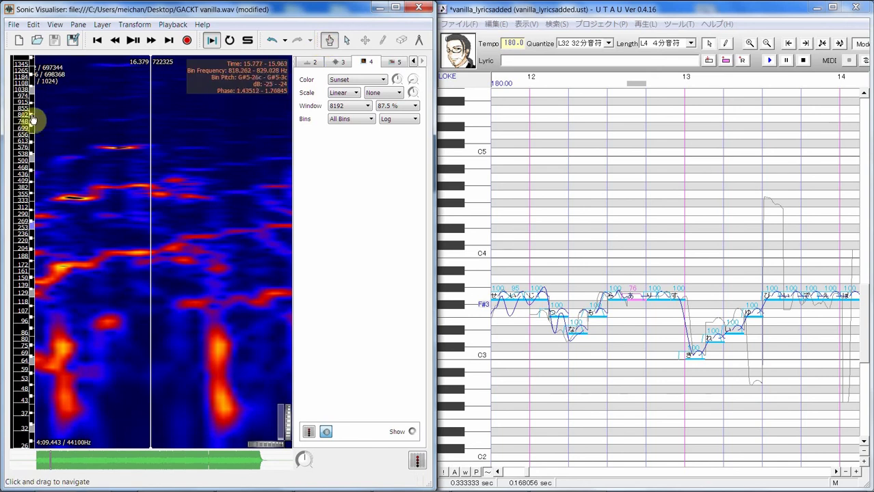
pyautogui.scroll(-1, 24, 109)
pyautogui.scroll(1, 22, 127)
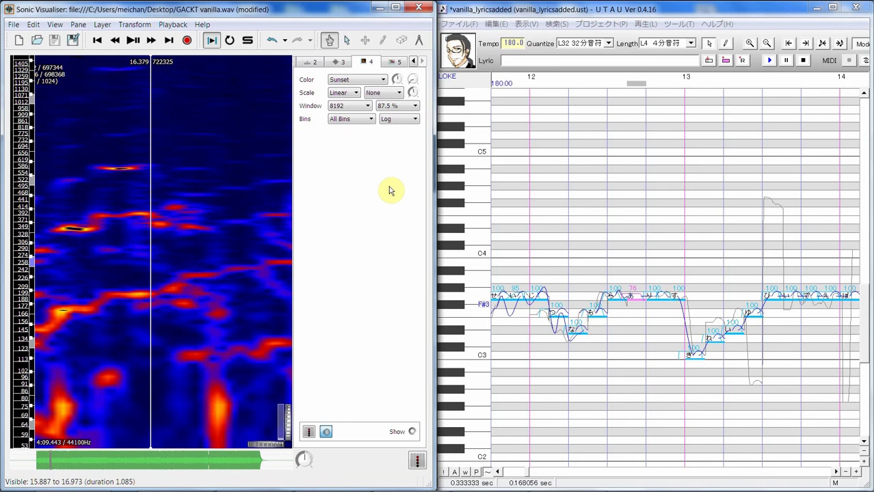
pyautogui.click(394, 61)
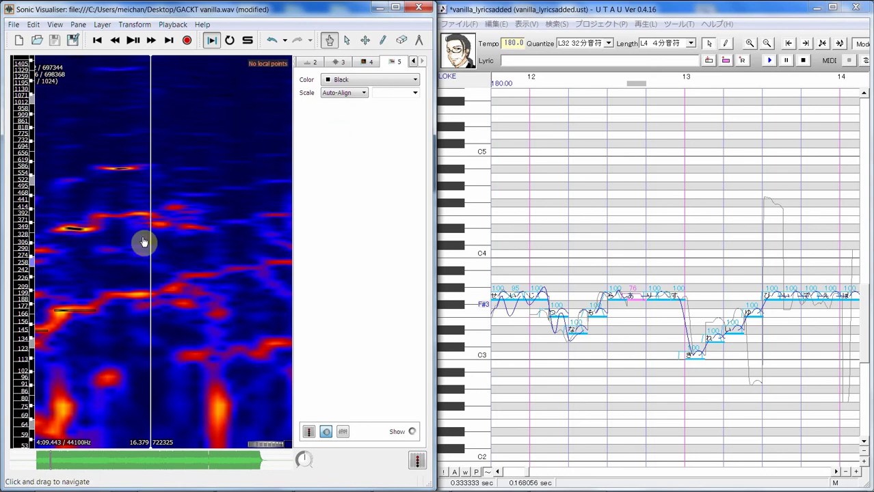
pyautogui.click(366, 62)
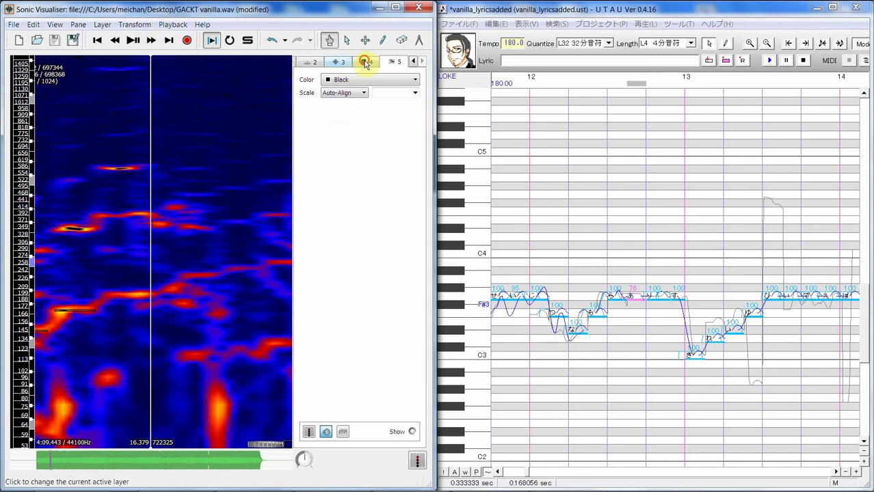
pyautogui.scroll(-3, 24, 311)
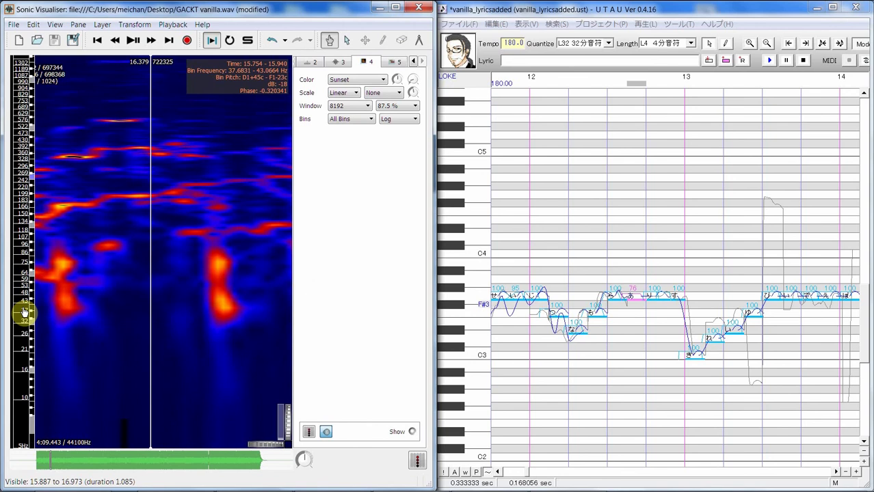
pyautogui.scroll(3, 24, 311)
pyautogui.scroll(2, 22, 140)
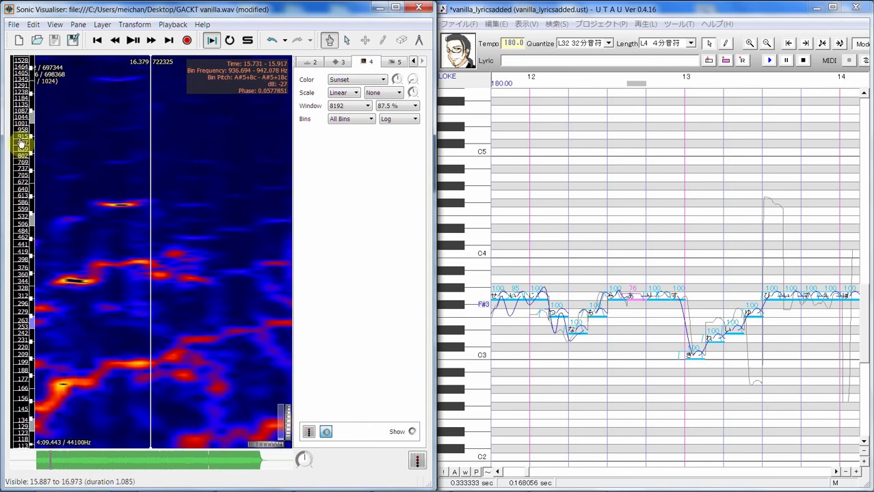
# - In Sonic Visualiser, activate notes layer 5, select the range from 15.972 s to 16.457 s and play it
pyautogui.scroll(-3, 23, 347)
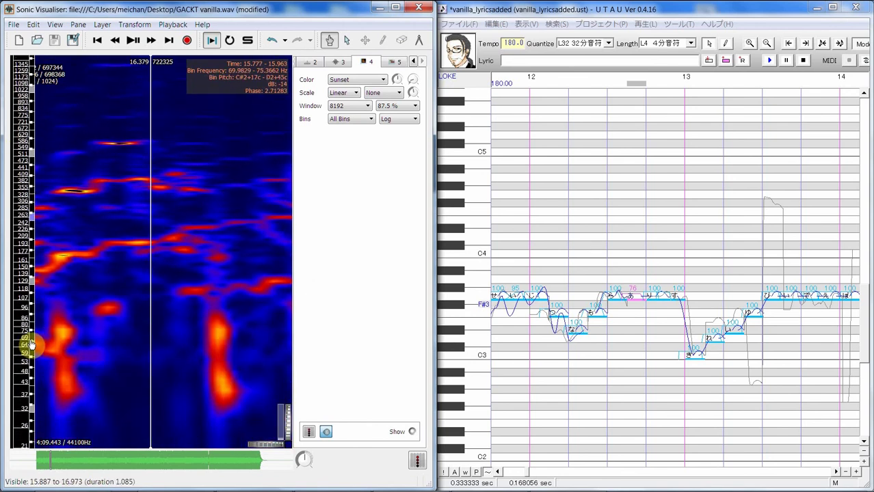
pyautogui.scroll(3, 30, 345)
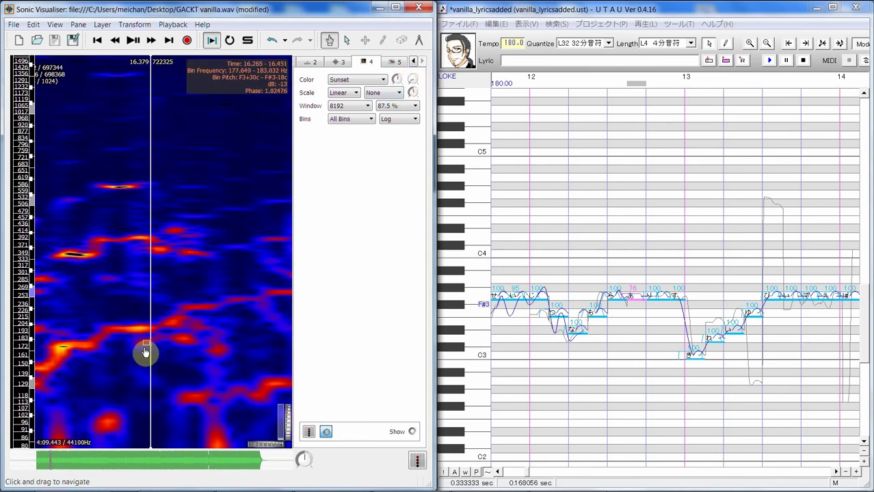
pyautogui.moveTo(140, 359); pyautogui.dragTo(271, 360)
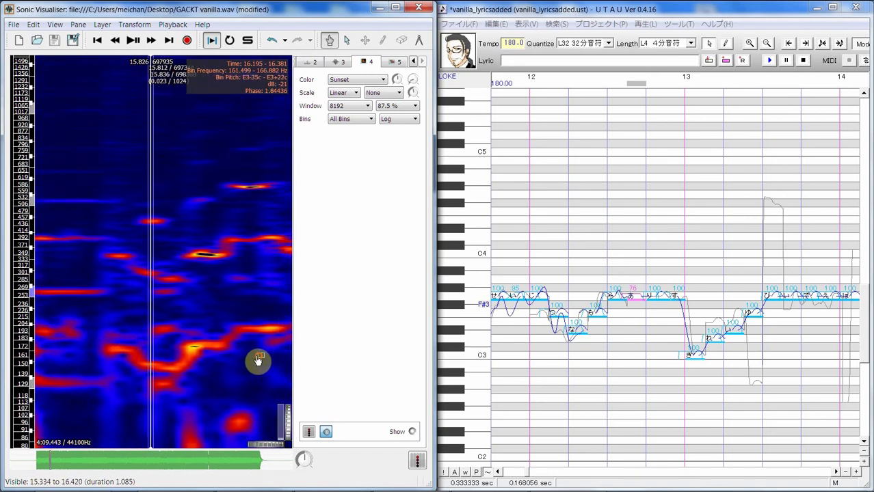
pyautogui.click(396, 61)
pyautogui.moveTo(254, 307); pyautogui.dragTo(156, 322)
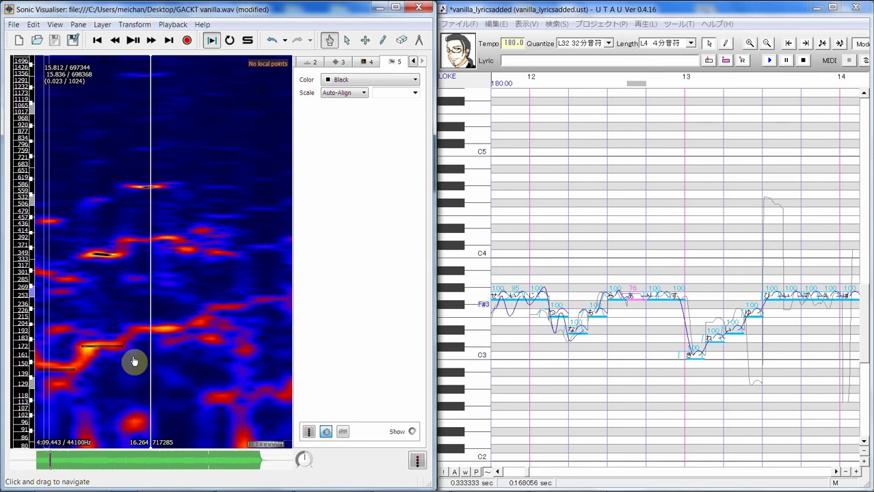
pyautogui.moveTo(140, 249); pyautogui.dragTo(174, 268)
pyautogui.click(347, 39)
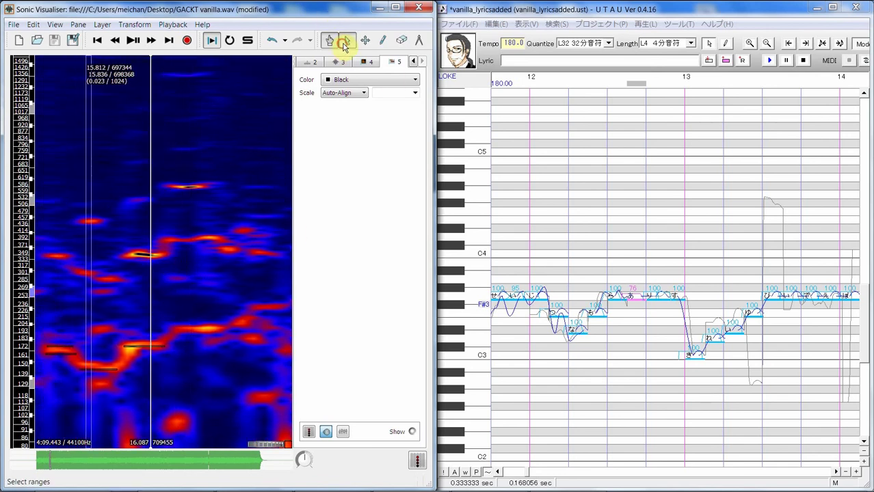
pyautogui.moveTo(124, 250); pyautogui.dragTo(240, 236)
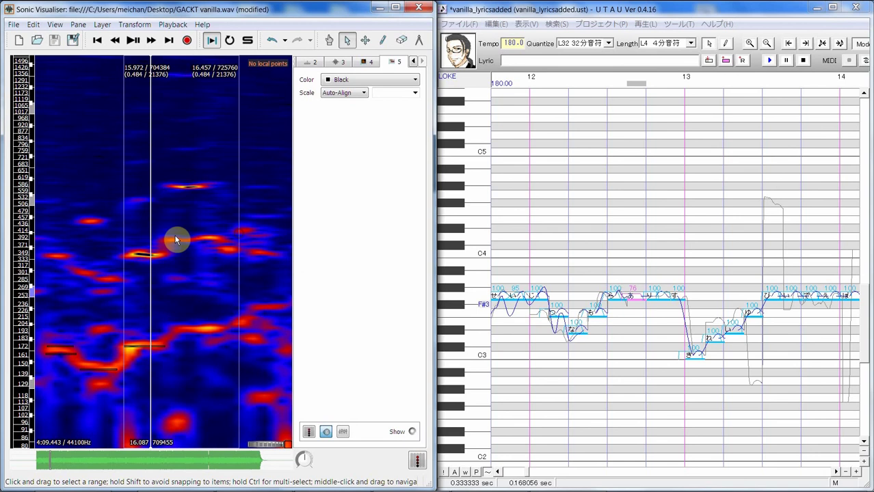
pyautogui.press('space')
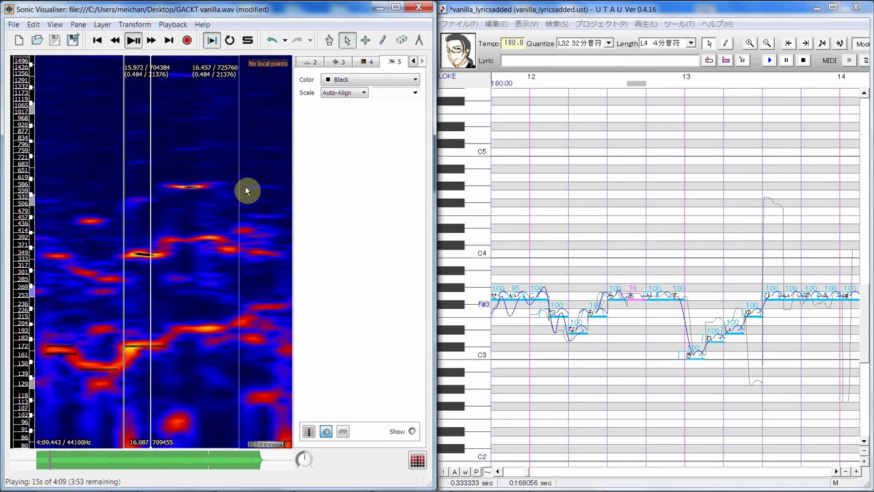
pyautogui.press('space')
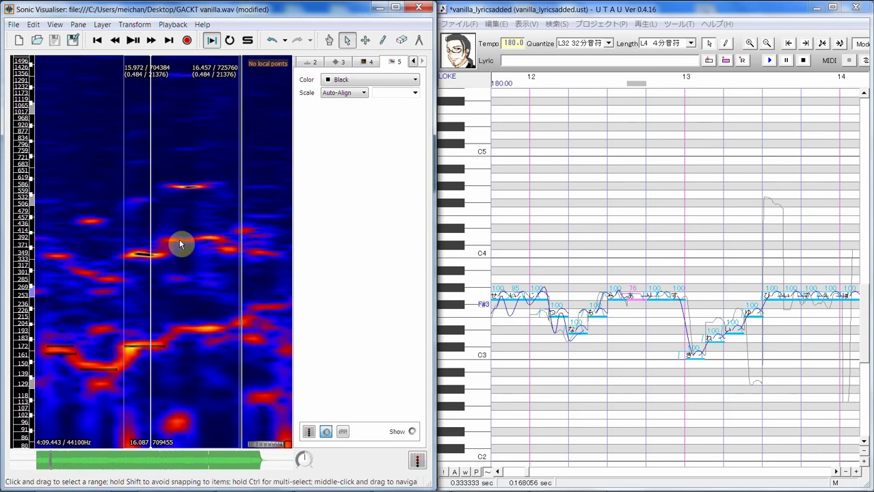
# - Draw a note at pitch 67 starting at about 16.126 s along the upper vocal harmonic and play it back
pyautogui.click(384, 43)
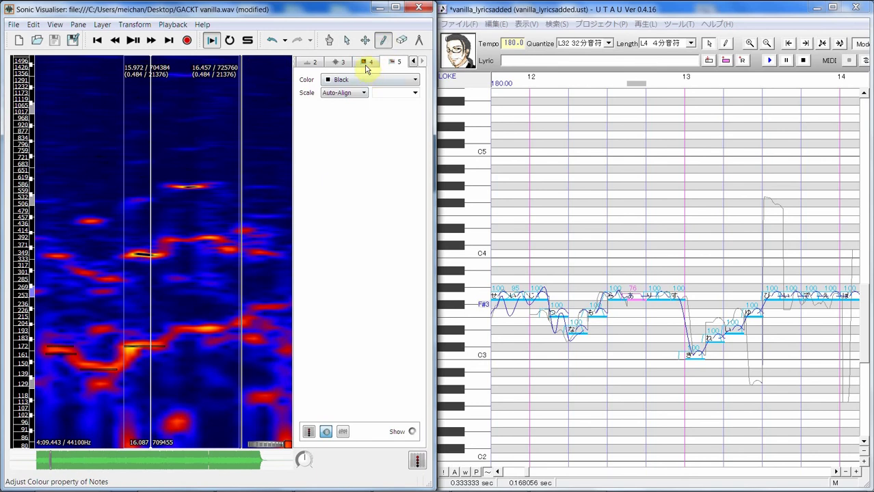
pyautogui.moveTo(159, 240); pyautogui.dragTo(220, 240)
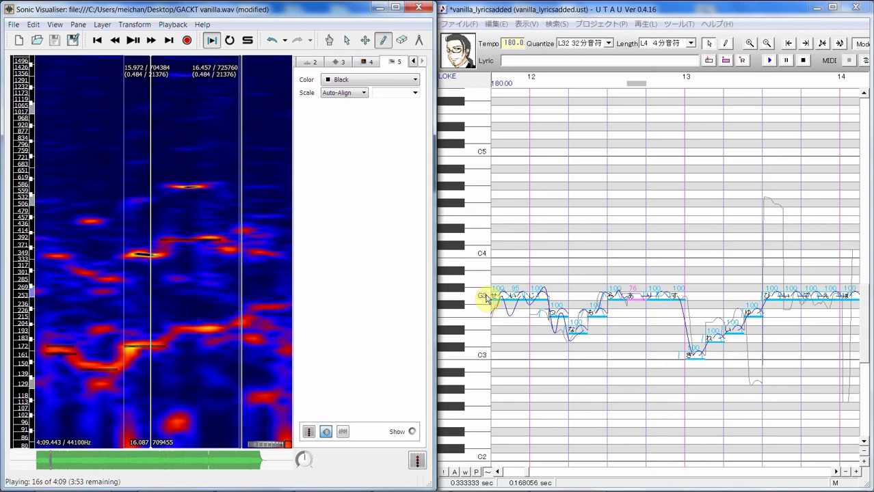
pyautogui.moveTo(163, 239)
pyautogui.mouseDown()
pyautogui.moveTo(215, 236)
pyautogui.moveTo(208, 242)
pyautogui.mouseUp()
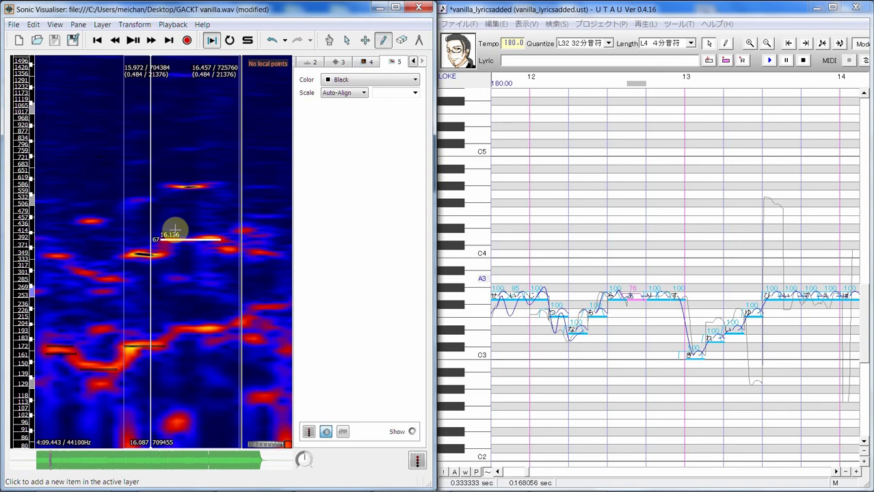
pyautogui.press('space')
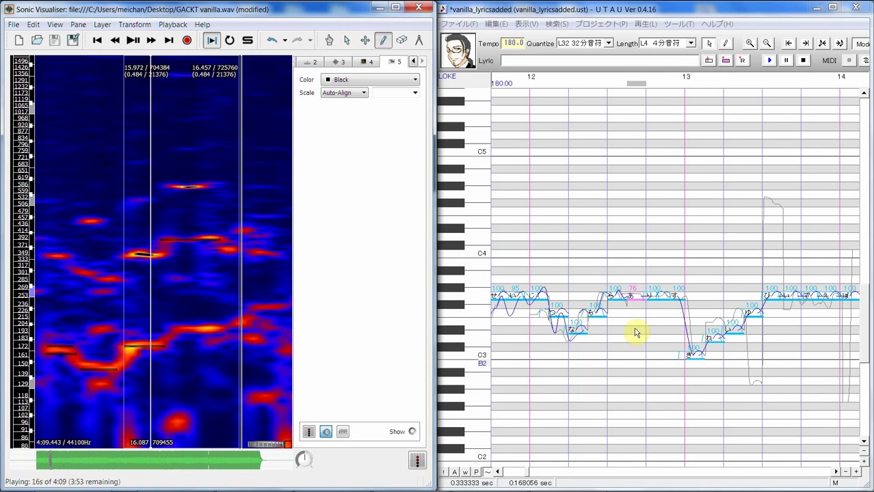
# - In UTAU, zoom in on the あ note after ら and enable portamento in its pitch settings
pyautogui.click(639, 314)
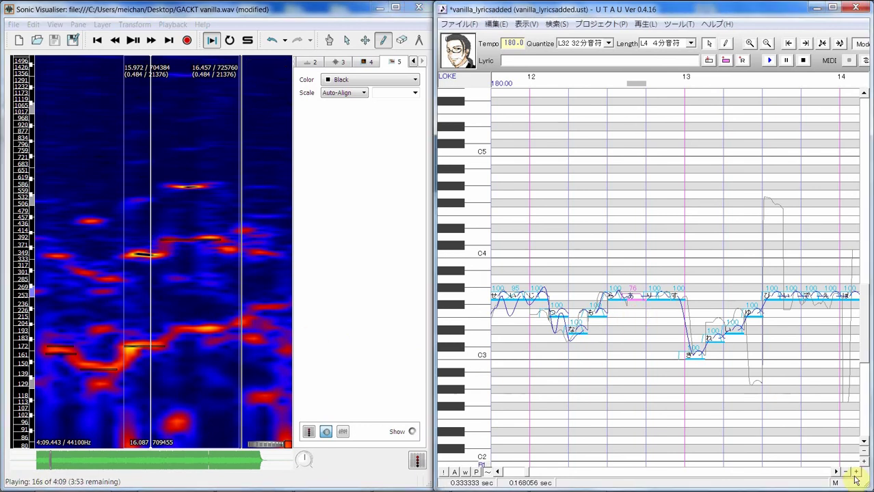
pyautogui.click(856, 472)
pyautogui.click(783, 322)
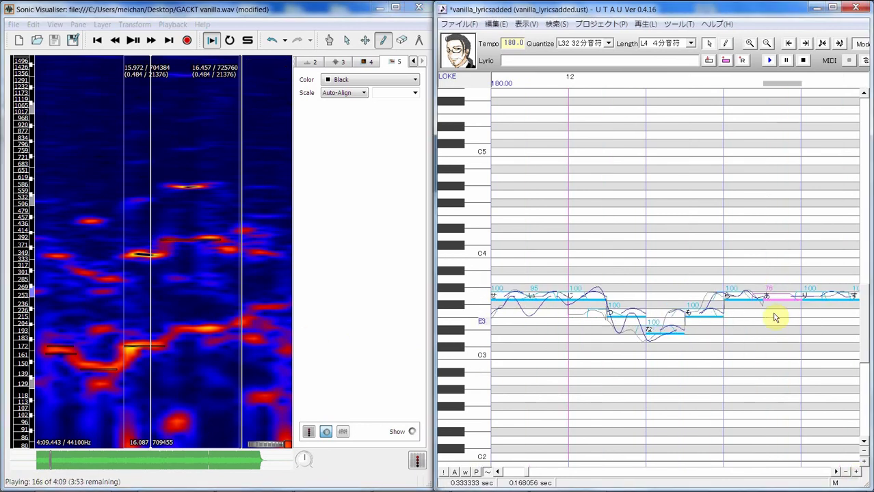
pyautogui.rightClick(779, 297)
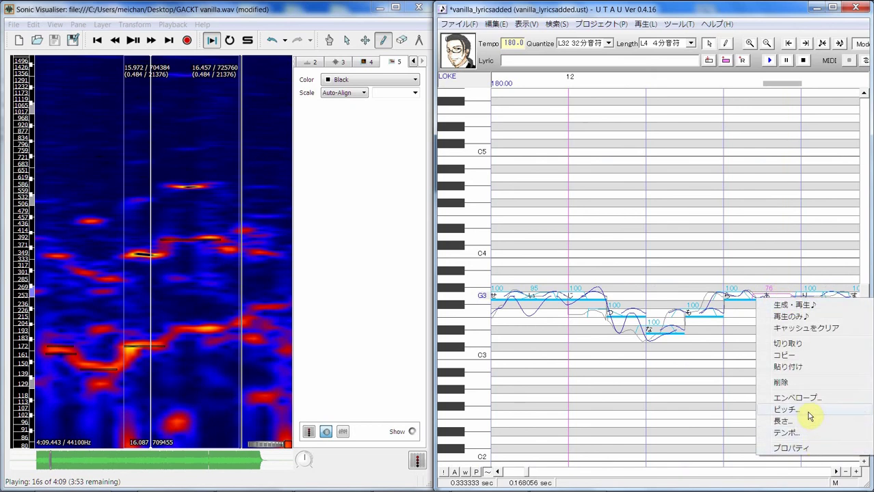
pyautogui.click(809, 413)
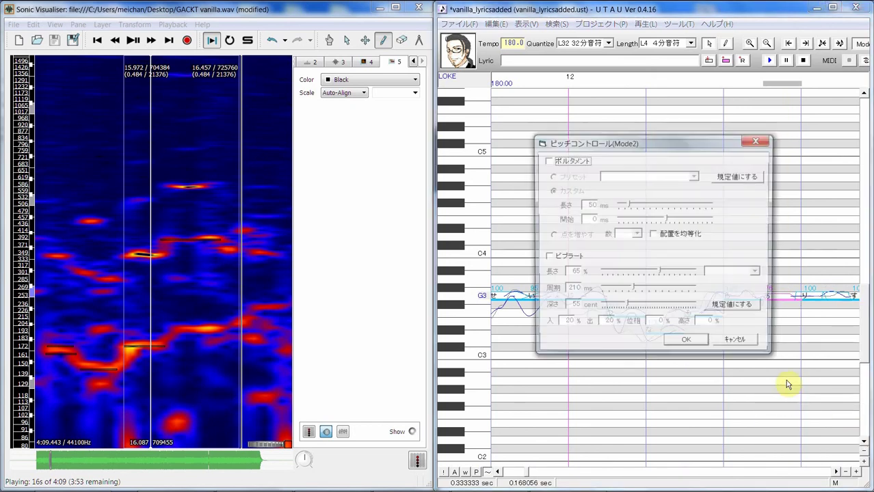
pyautogui.click(578, 165)
pyautogui.click(698, 342)
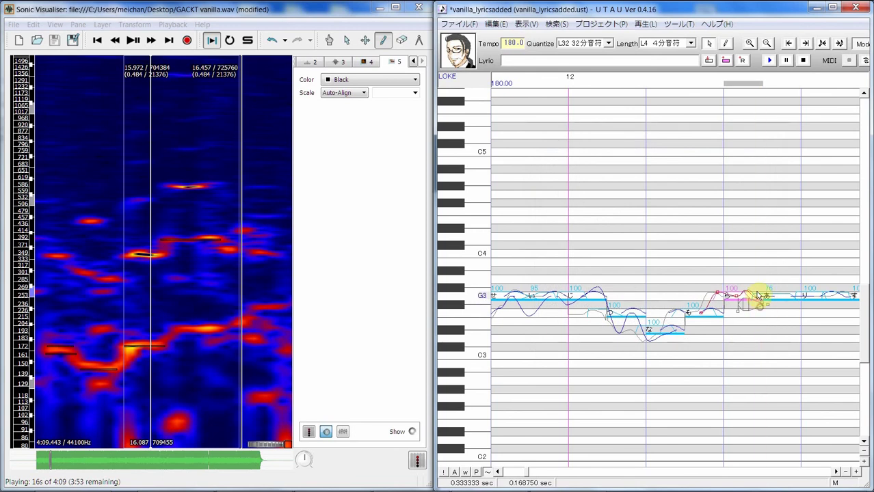
pyautogui.click(789, 324)
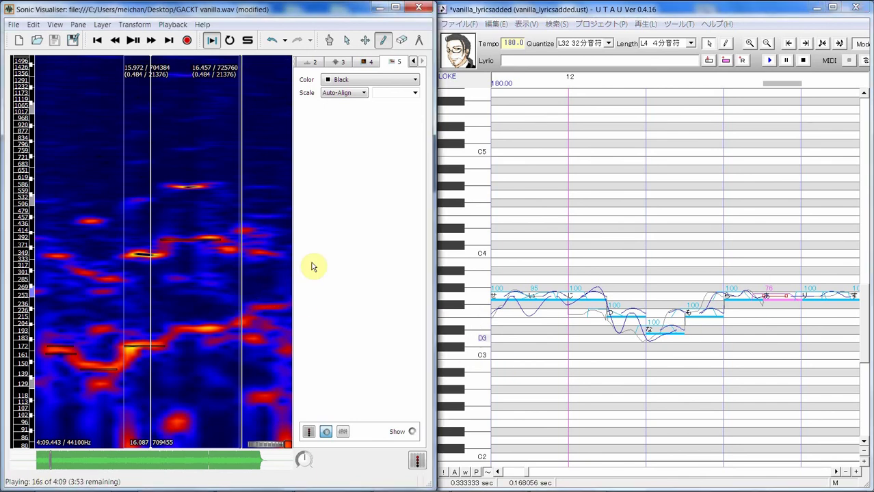
# - In Sonic Visualiser, select the range from 16.126 s to 16.865 s and play it
pyautogui.click(329, 40)
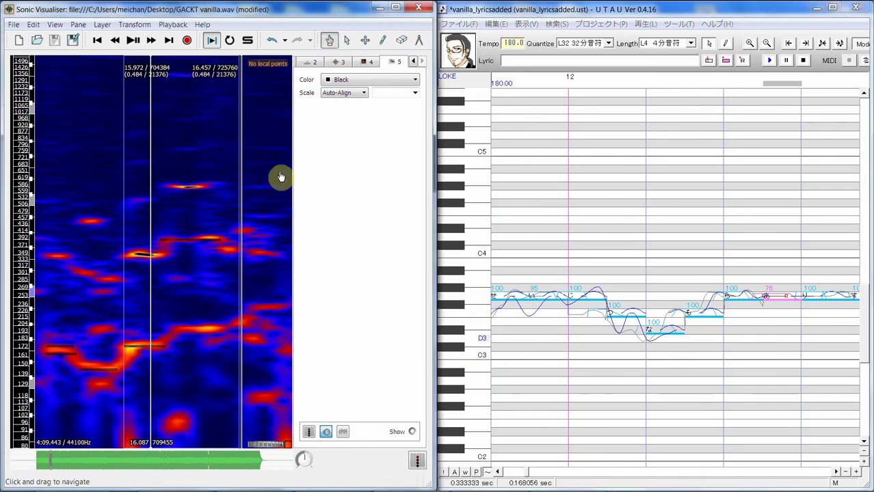
pyautogui.moveTo(279, 176); pyautogui.dragTo(199, 191)
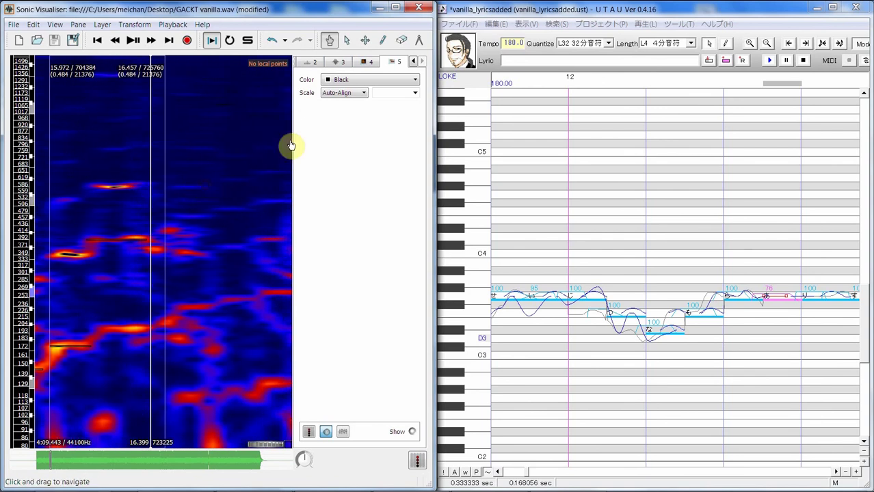
pyautogui.click(346, 40)
pyautogui.moveTo(151, 297); pyautogui.dragTo(258, 267)
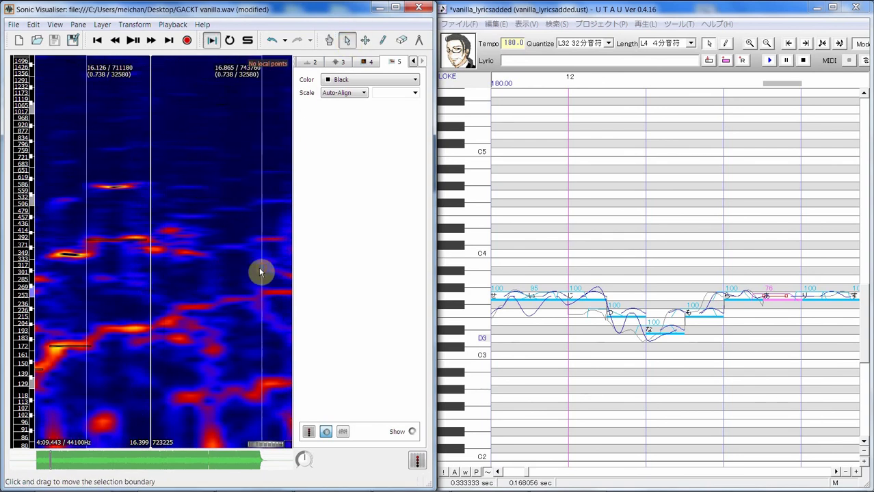
pyautogui.press('space')
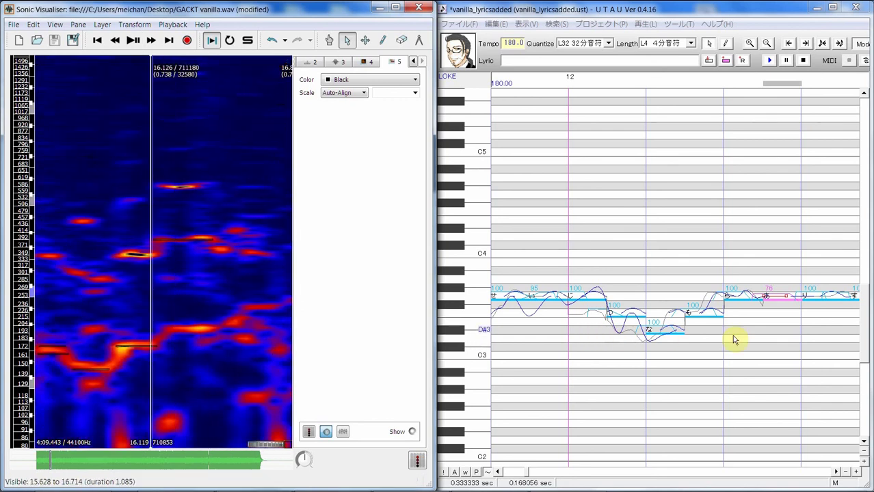
# - In UTAU, add a pitch point to the あ note's curve and shape a dip to about F#3 at the note's start
pyautogui.click(745, 312)
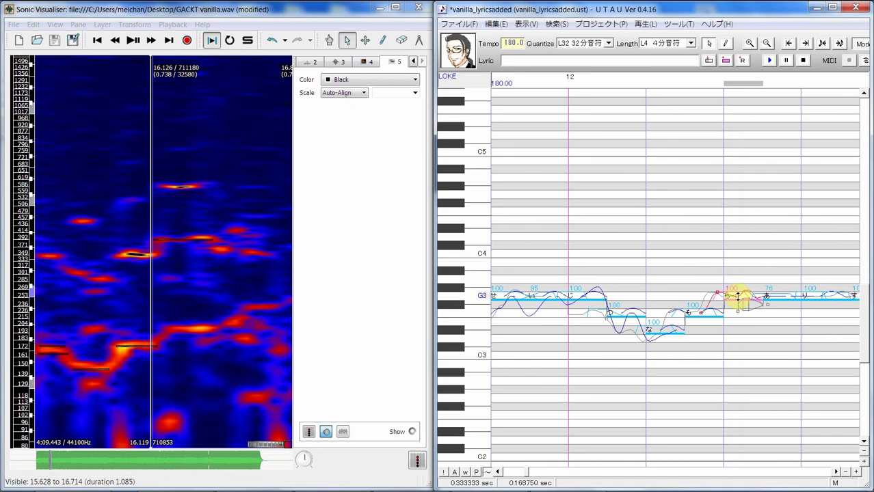
pyautogui.click(760, 301)
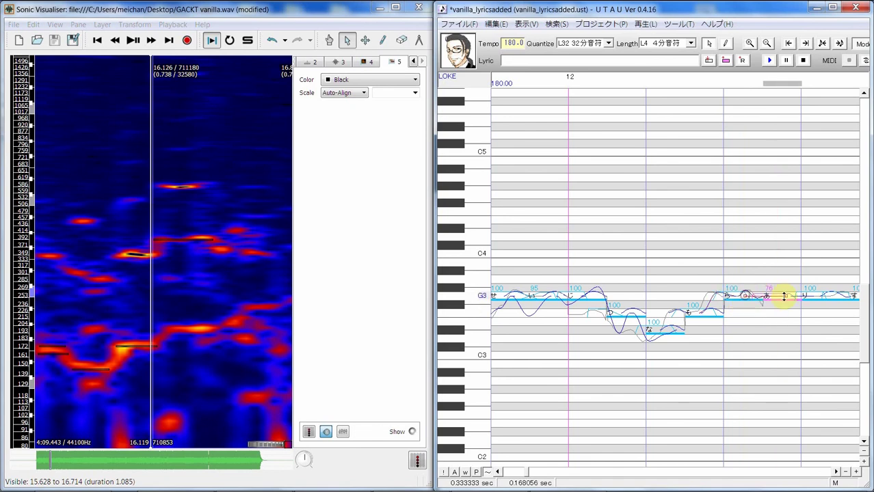
pyautogui.rightClick(786, 295)
pyautogui.click(810, 354)
pyautogui.moveTo(786, 296); pyautogui.dragTo(750, 295)
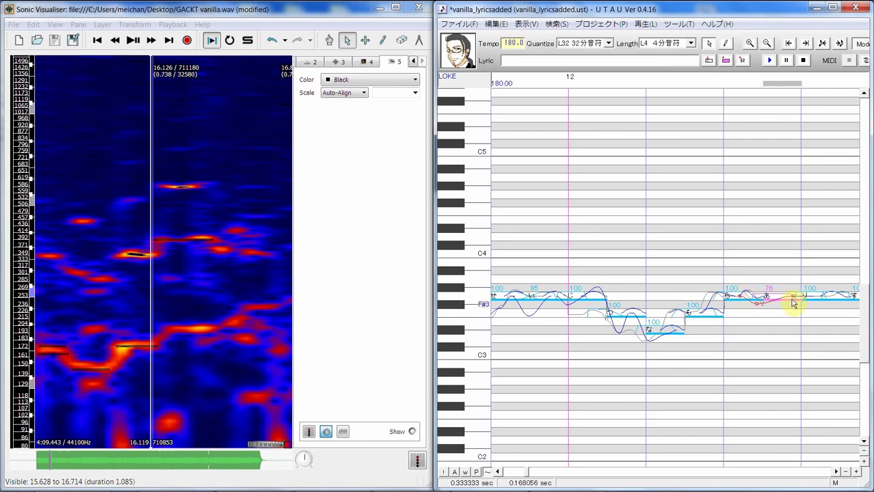
# - Add another pitch point to the あ note's curve and raise it slightly above G3 before the り note
pyautogui.rightClick(792, 296)
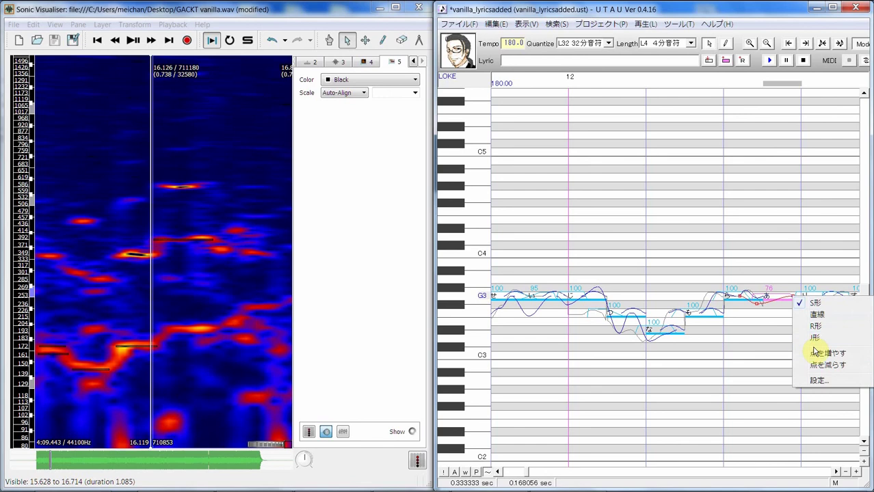
pyautogui.click(815, 354)
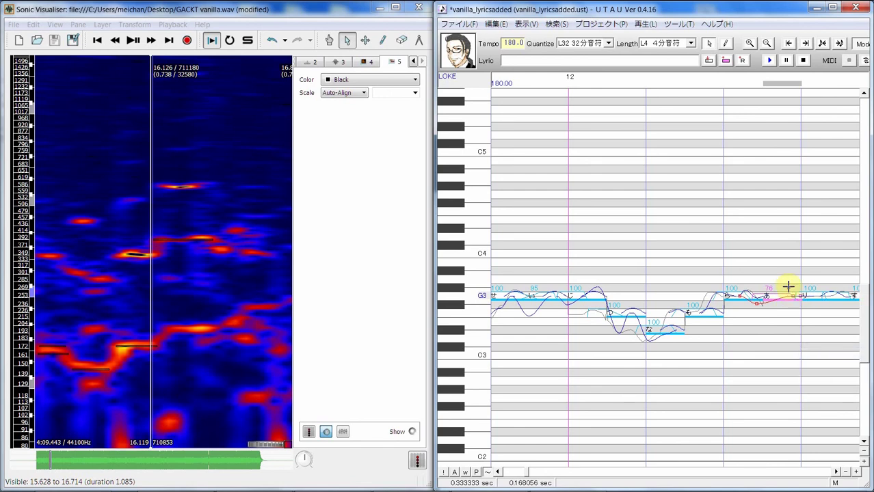
pyautogui.moveTo(789, 287); pyautogui.dragTo(787, 287)
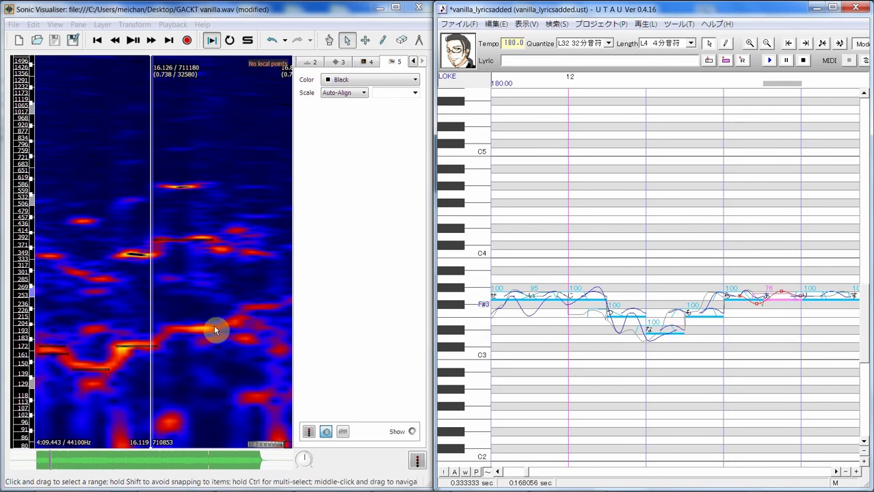
# - In Sonic Visualiser, play the range from 16.126 s to 16.475 s and the one from 16.434 s to 16.697 s
pyautogui.moveTo(158, 342); pyautogui.dragTo(235, 333)
pyautogui.press('space')
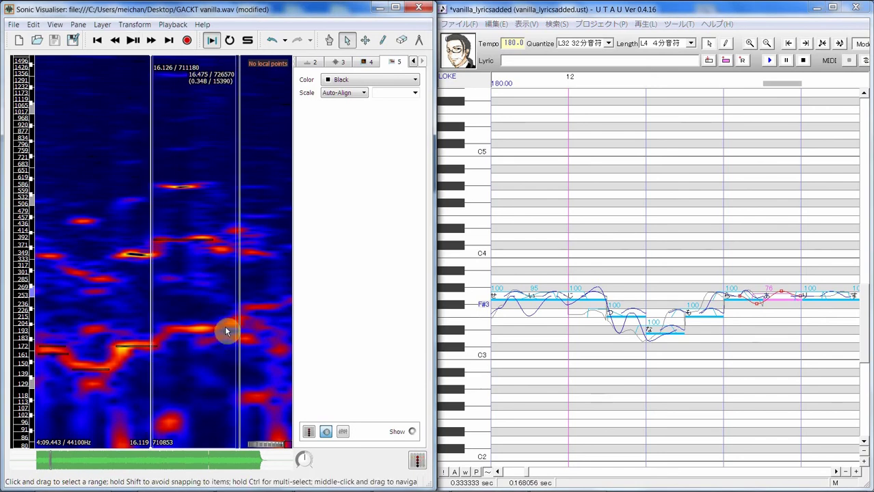
pyautogui.moveTo(226, 327); pyautogui.dragTo(254, 324)
pyautogui.press('s')
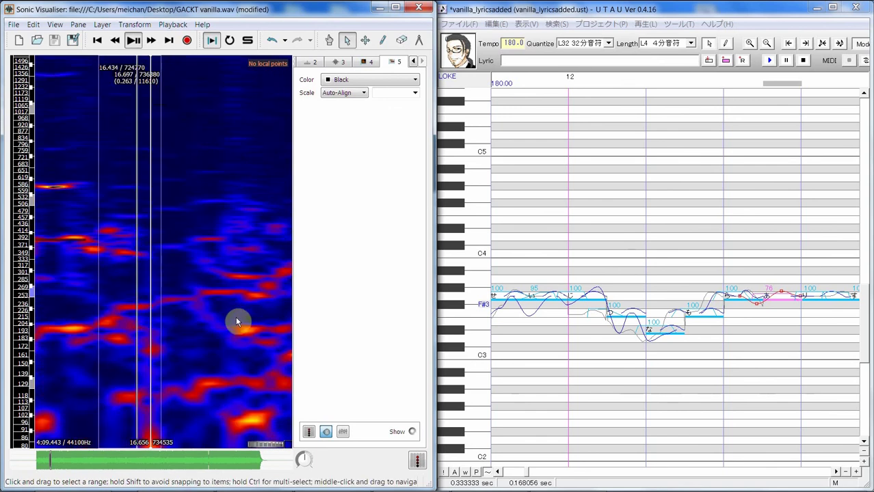
# - In UTAU, select the り note and add a pitch point to its curve
pyautogui.click(829, 308)
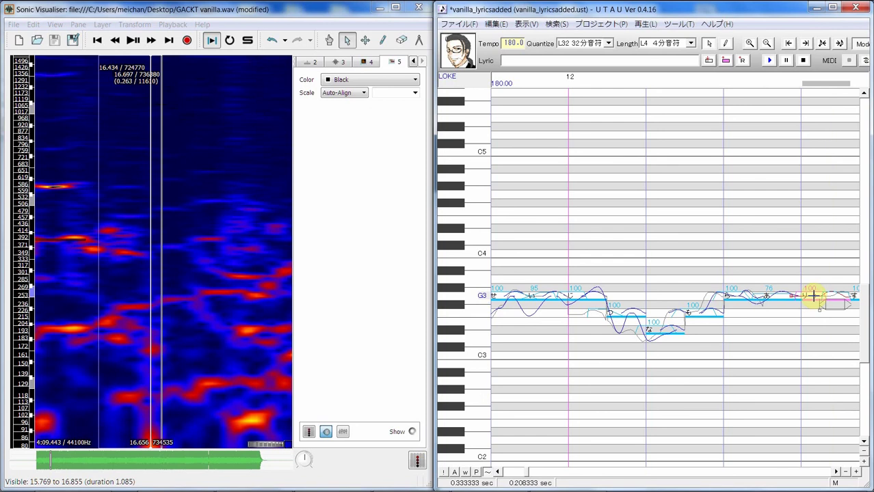
pyautogui.rightClick(814, 296)
pyautogui.click(831, 358)
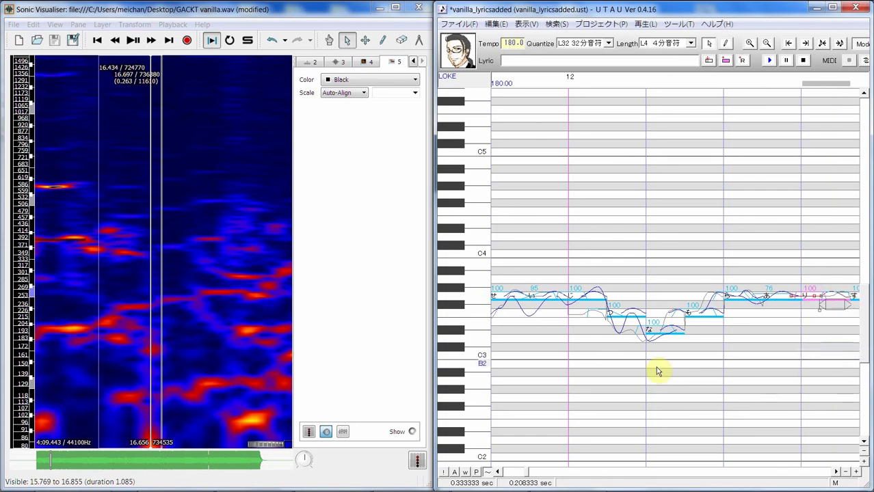
# - In Sonic Visualiser, play the ranges 16.126–16.955 s, 16.406–16.908 s and 16.420–16.871 s to examine the り passage
pyautogui.moveTo(104, 321); pyautogui.dragTo(179, 313)
pyautogui.moveTo(58, 313); pyautogui.dragTo(224, 300)
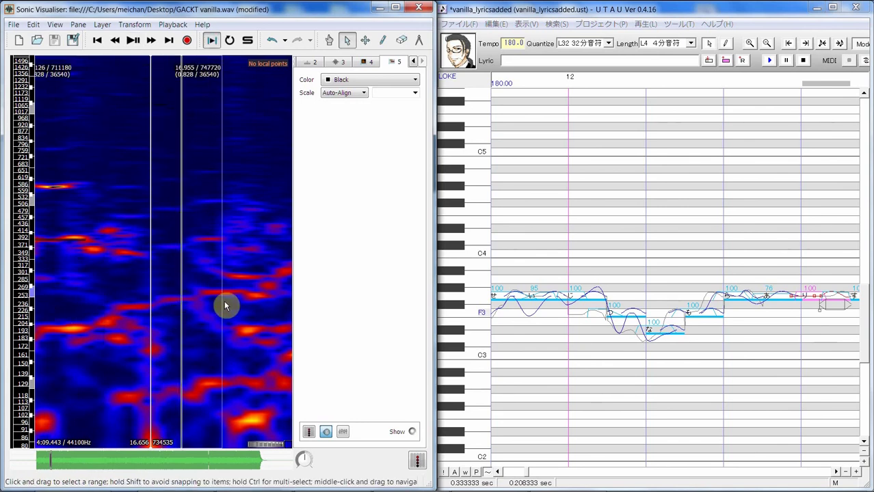
pyautogui.press('space')
pyautogui.moveTo(92, 301); pyautogui.dragTo(211, 296)
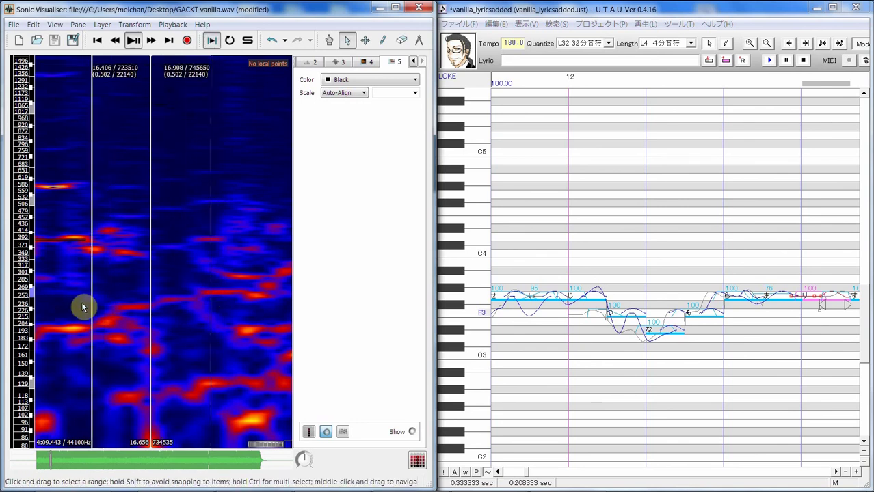
pyautogui.moveTo(82, 301); pyautogui.dragTo(206, 303)
pyautogui.press('space')
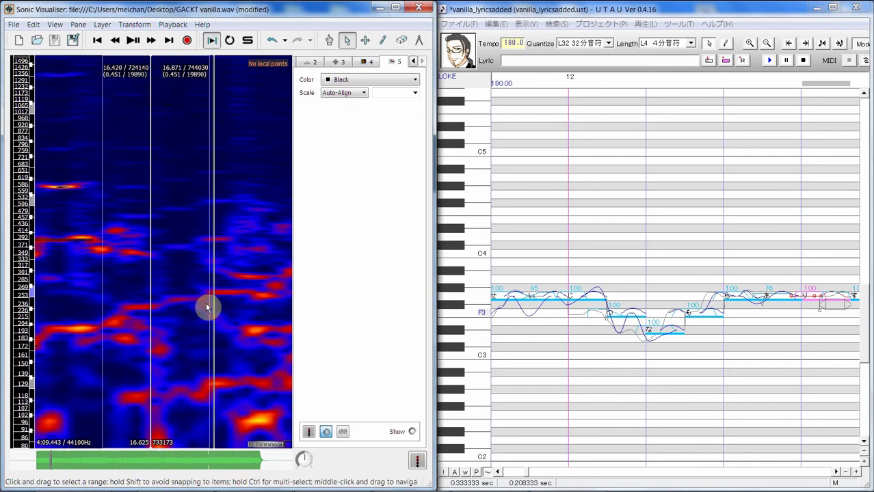
# - In Sonic Visualiser, play the selected 16.420–16.871 s range and the range from 16.414 s to 16.669 s
pyautogui.press('space')
pyautogui.moveTo(152, 302); pyautogui.dragTo(100, 318)
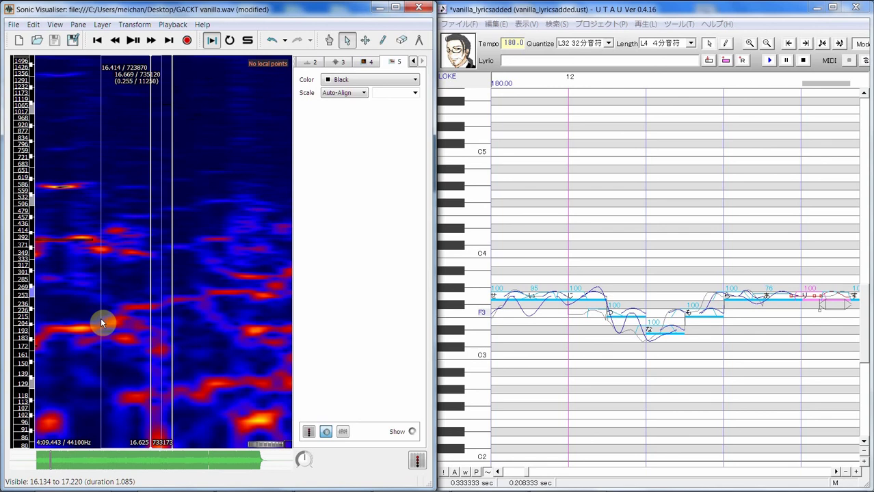
pyautogui.press('space')
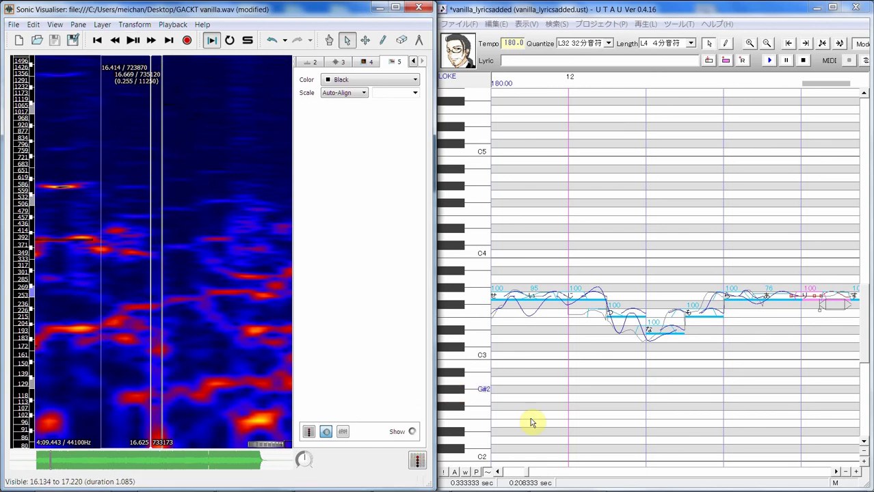
# - In UTAU, play the notes from も to す, and move the り note's first pitch point slightly earlier
pyautogui.click(836, 474)
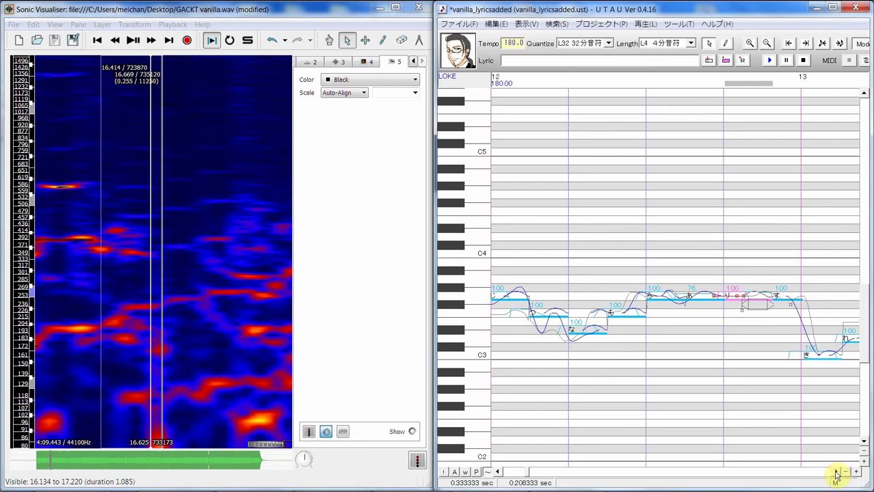
pyautogui.moveTo(808, 328); pyautogui.dragTo(641, 311)
pyautogui.click(769, 60)
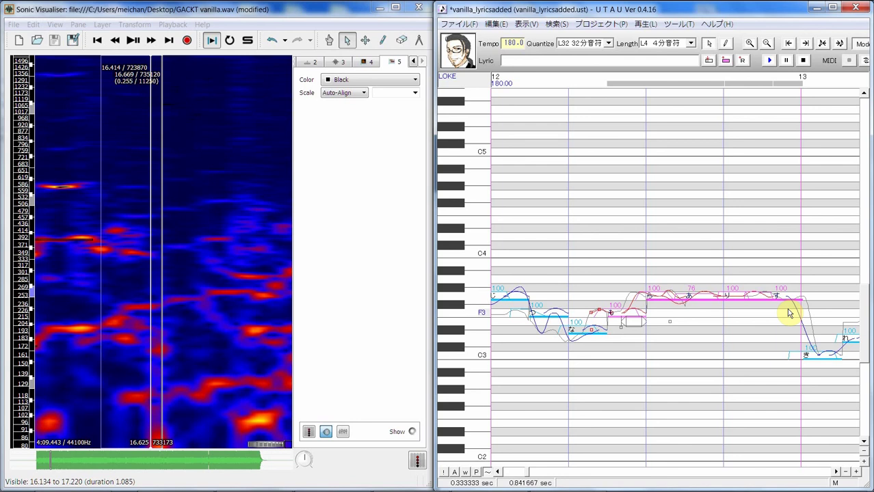
pyautogui.click(727, 296)
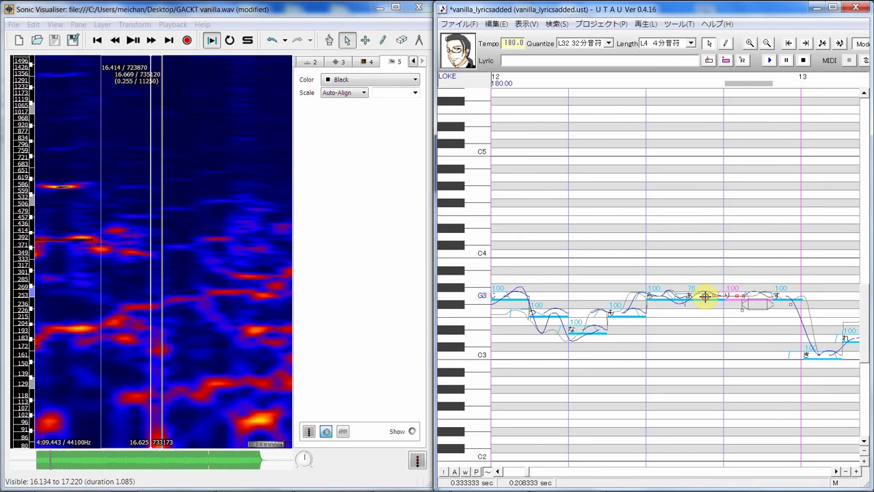
# - In Sonic Visualiser, play short ranges between 16.126 s and 16.685 s, ending with 16.408–16.608 s, to examine the り passage's pitch
pyautogui.moveTo(109, 279); pyautogui.dragTo(33, 281)
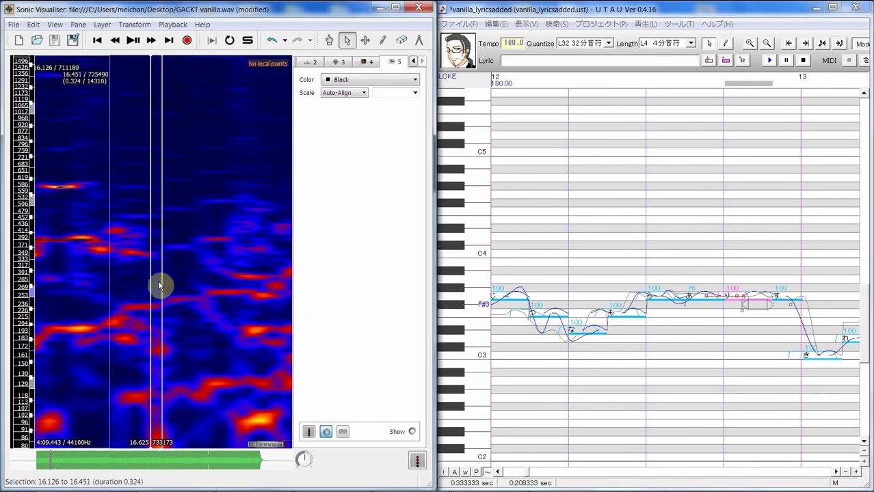
pyautogui.press('s')
pyautogui.press('space')
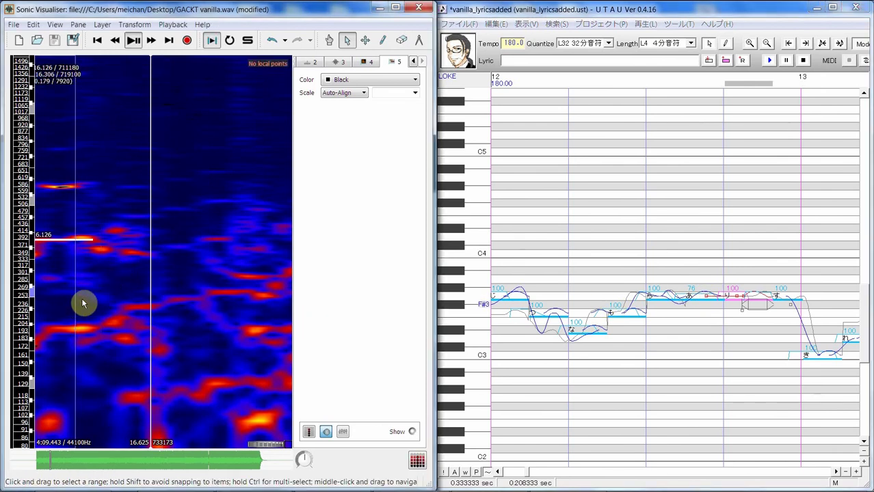
pyautogui.moveTo(87, 302); pyautogui.dragTo(162, 308)
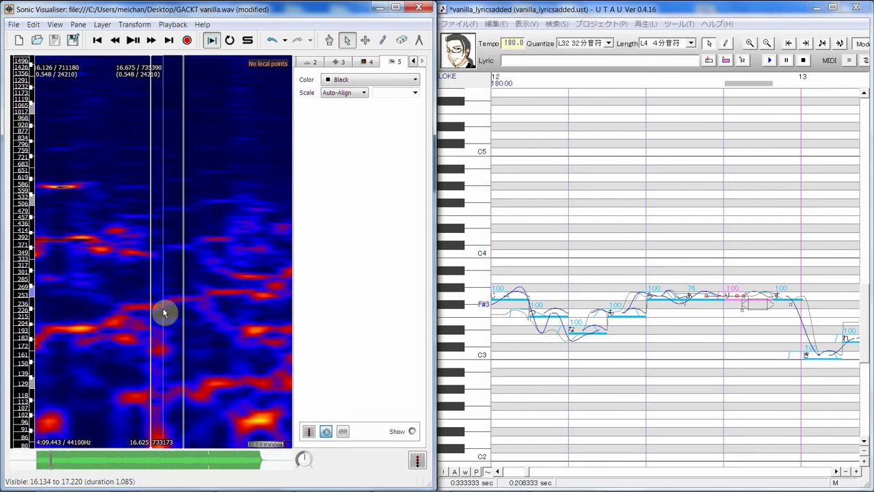
pyautogui.moveTo(101, 308); pyautogui.dragTo(165, 305)
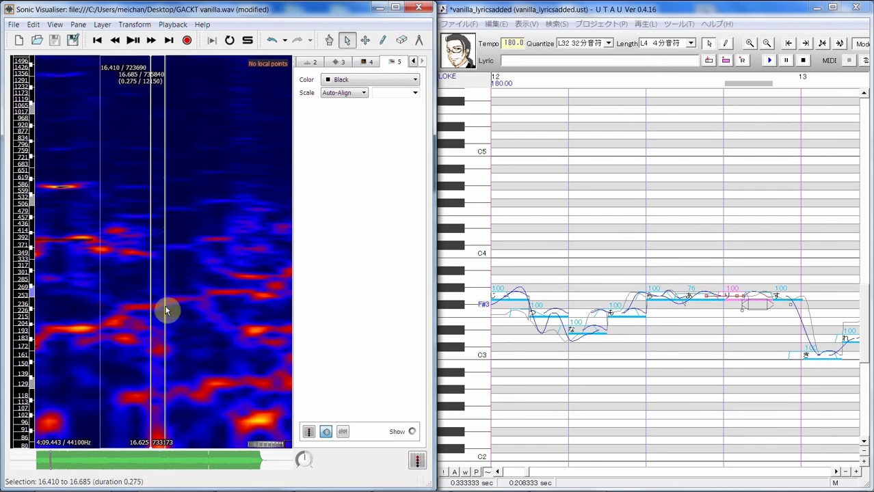
pyautogui.moveTo(96, 307); pyautogui.dragTo(148, 308)
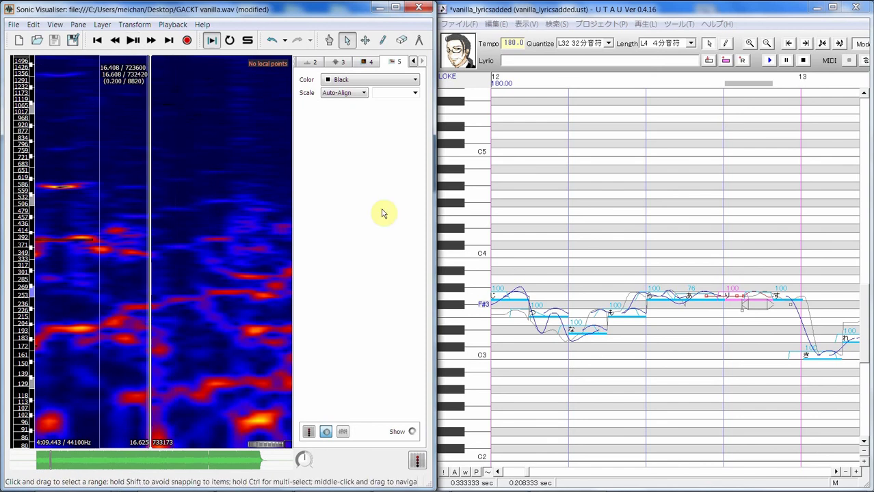
# - Mark an A3 note of about 0.116 s on the spectrogram near 16.44 s, and raise the り note's middle pitch point to A3 in UTAU
pyautogui.click(383, 40)
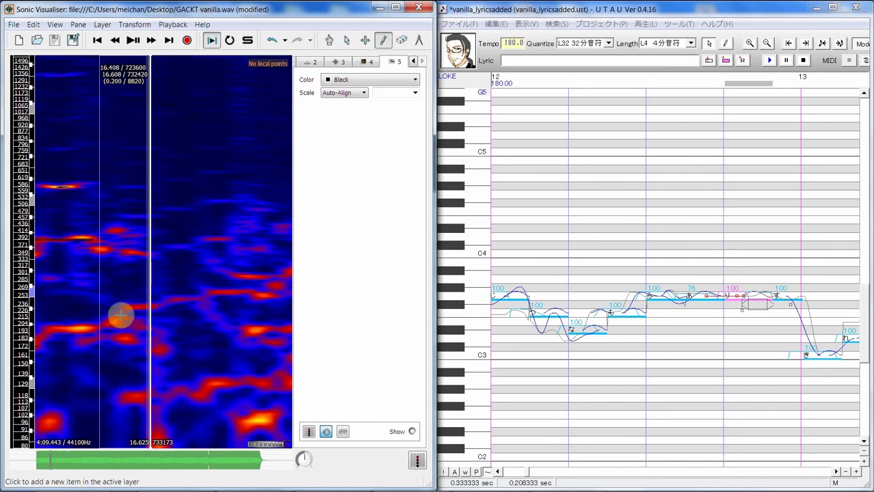
pyautogui.moveTo(108, 315); pyautogui.dragTo(134, 317)
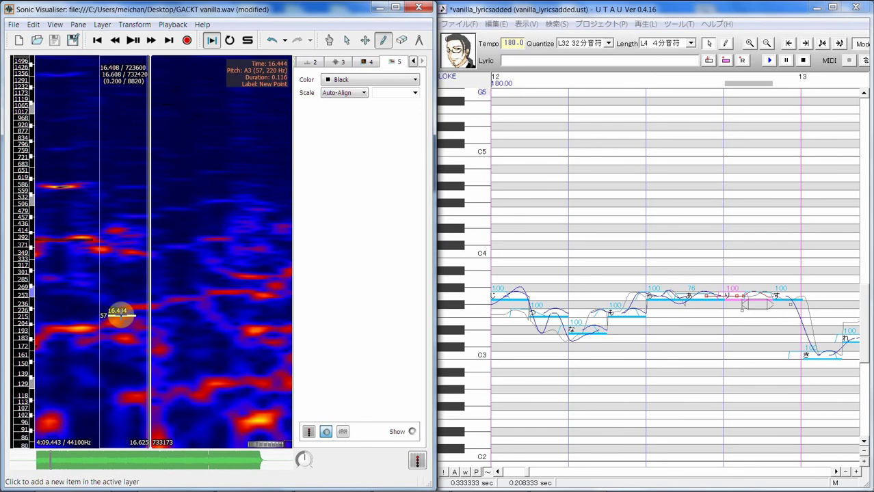
pyautogui.click(477, 288)
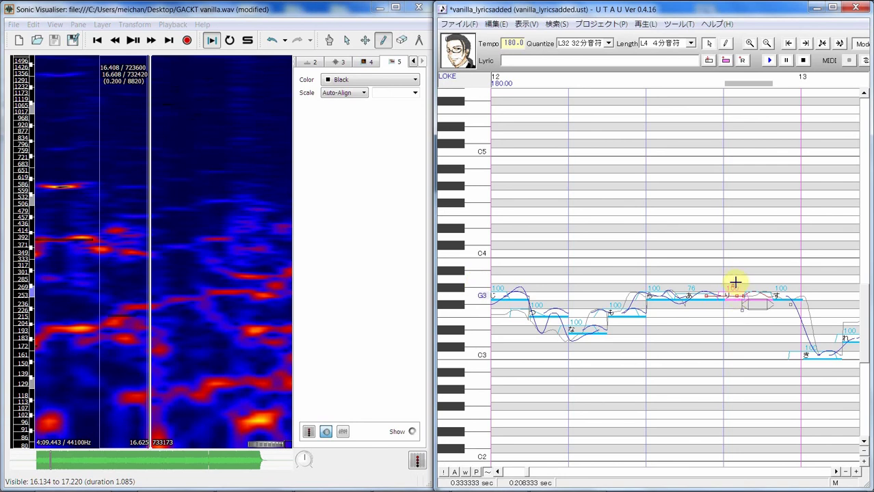
pyautogui.click(734, 279)
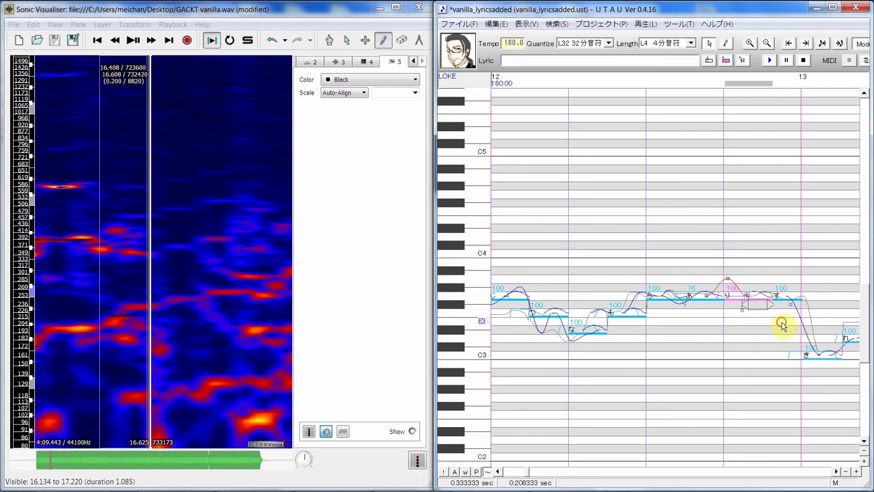
# - Adjust the end of the す note's envelope by setting p3 to 33 and v3 to 1
pyautogui.moveTo(782, 326)
pyautogui.mouseDown()
pyautogui.moveTo(790, 290)
pyautogui.moveTo(800, 293)
pyautogui.mouseUp()
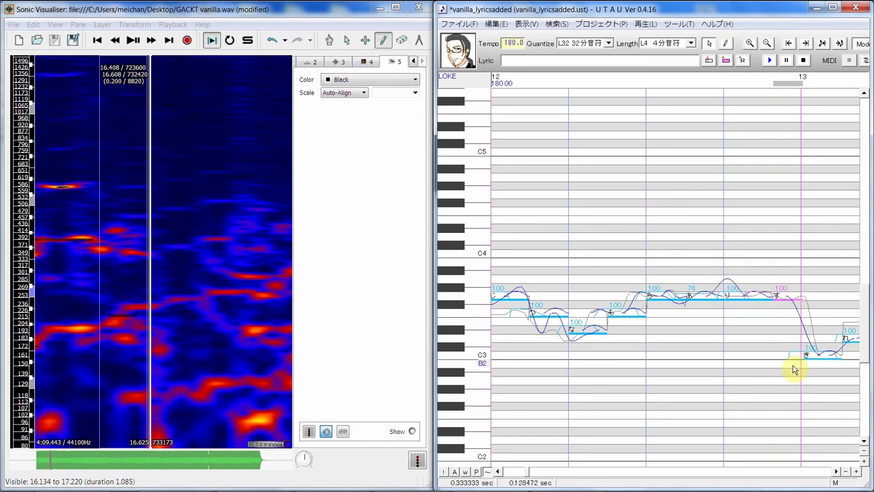
pyautogui.click(835, 472)
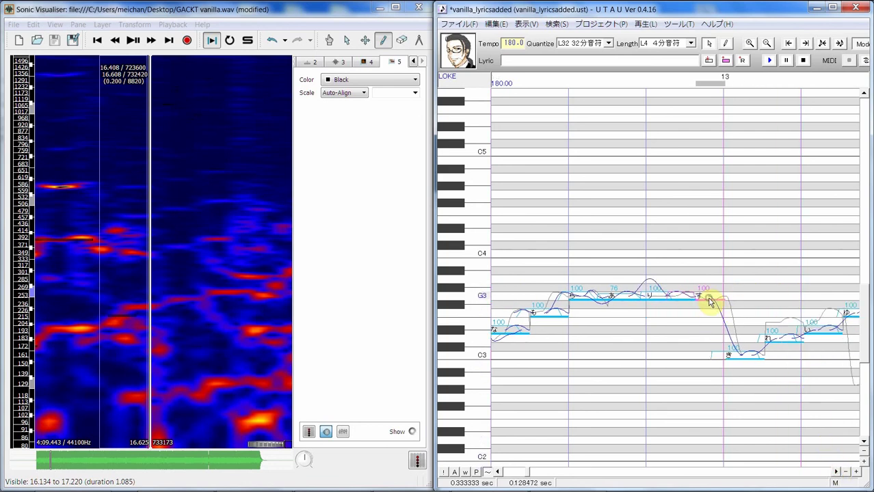
pyautogui.rightClick(708, 300)
pyautogui.click(760, 396)
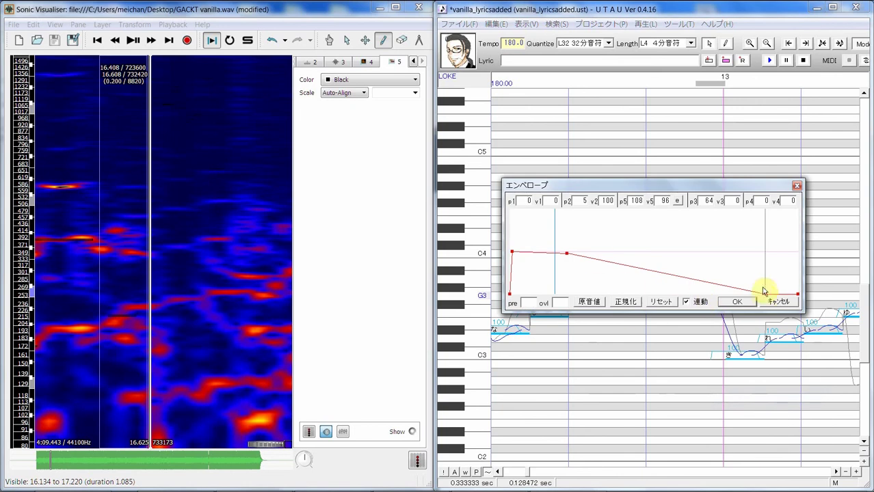
pyautogui.moveTo(767, 293); pyautogui.dragTo(776, 294)
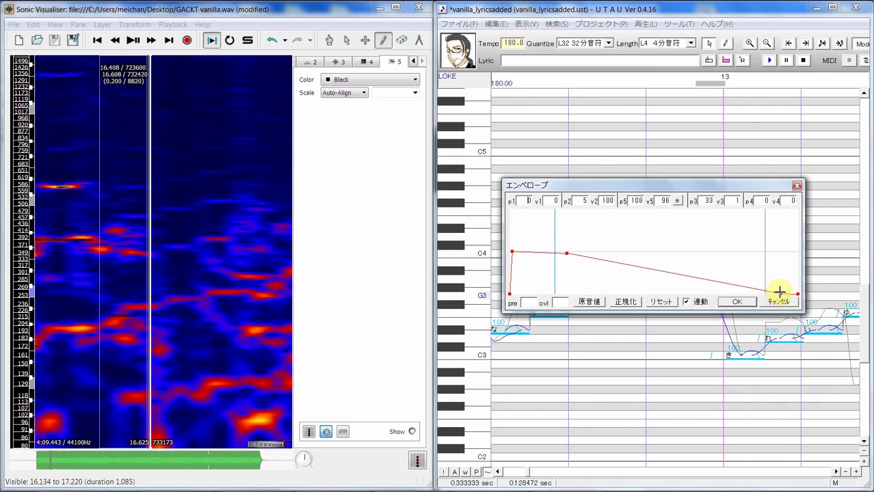
pyautogui.click(738, 303)
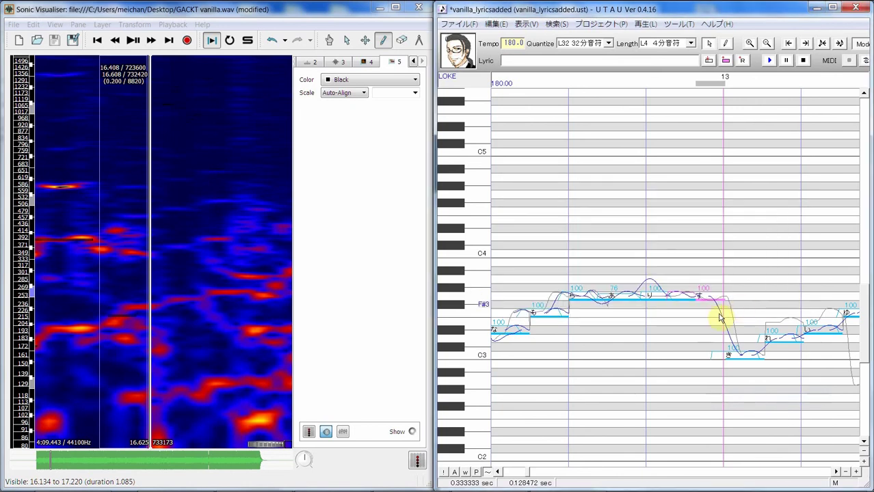
# - Play the notes from も to き in UTAU to check the edited phrase
pyautogui.click(769, 61)
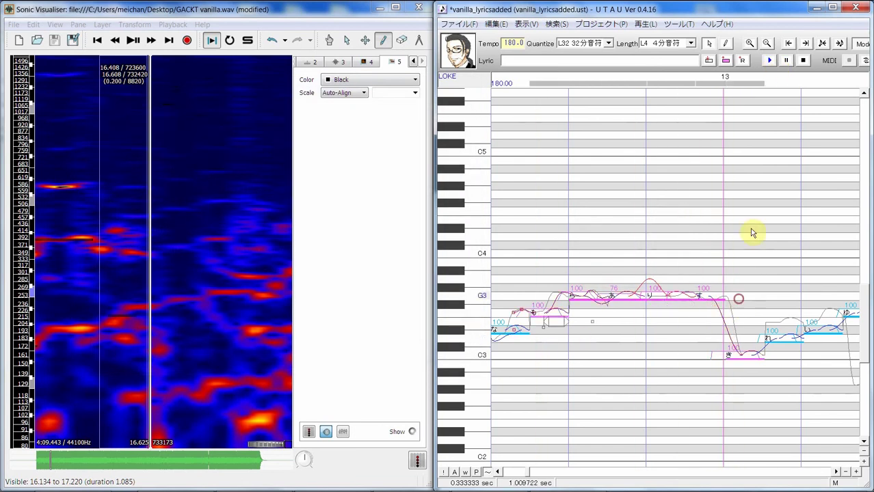
pyautogui.click(769, 61)
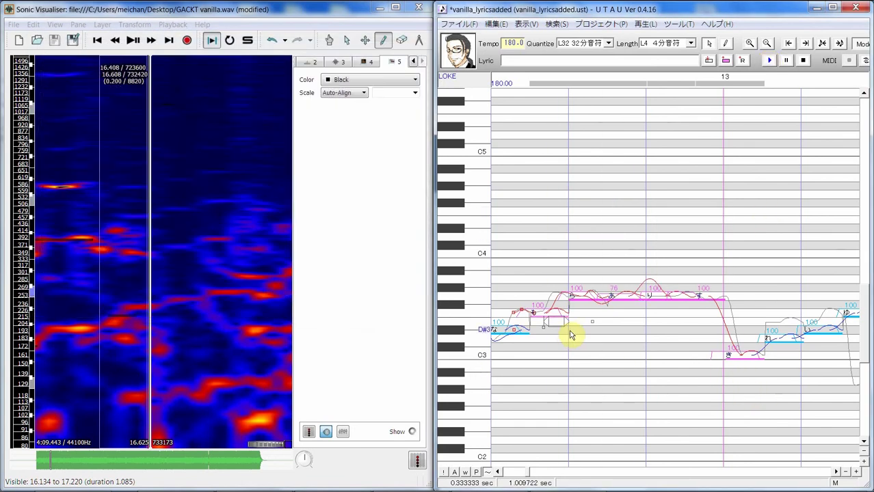
pyautogui.click(567, 484)
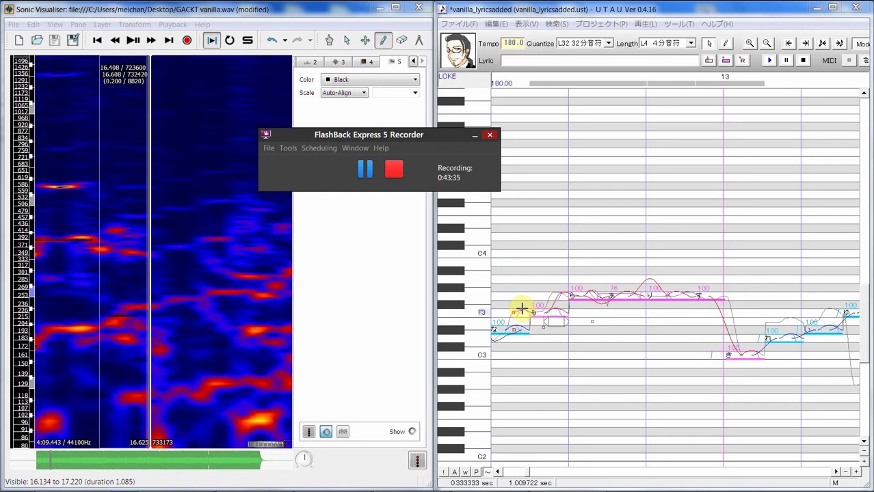
pyautogui.moveTo(522, 309); pyautogui.dragTo(517, 327)
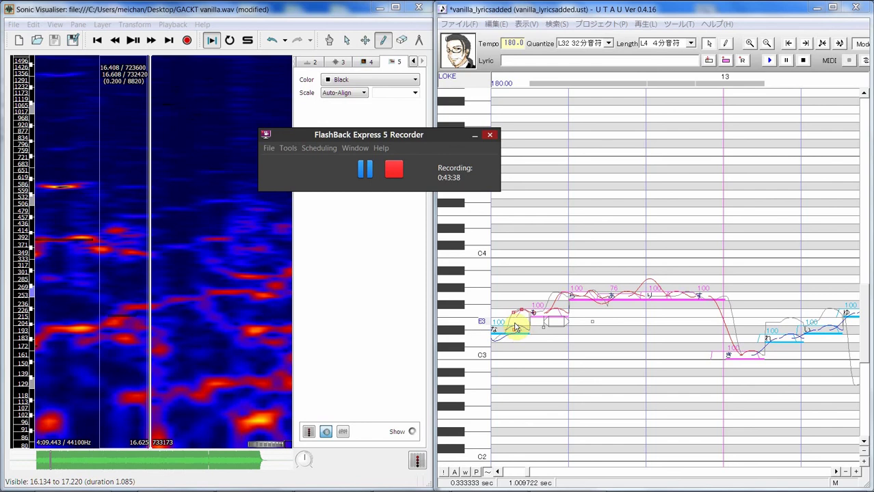